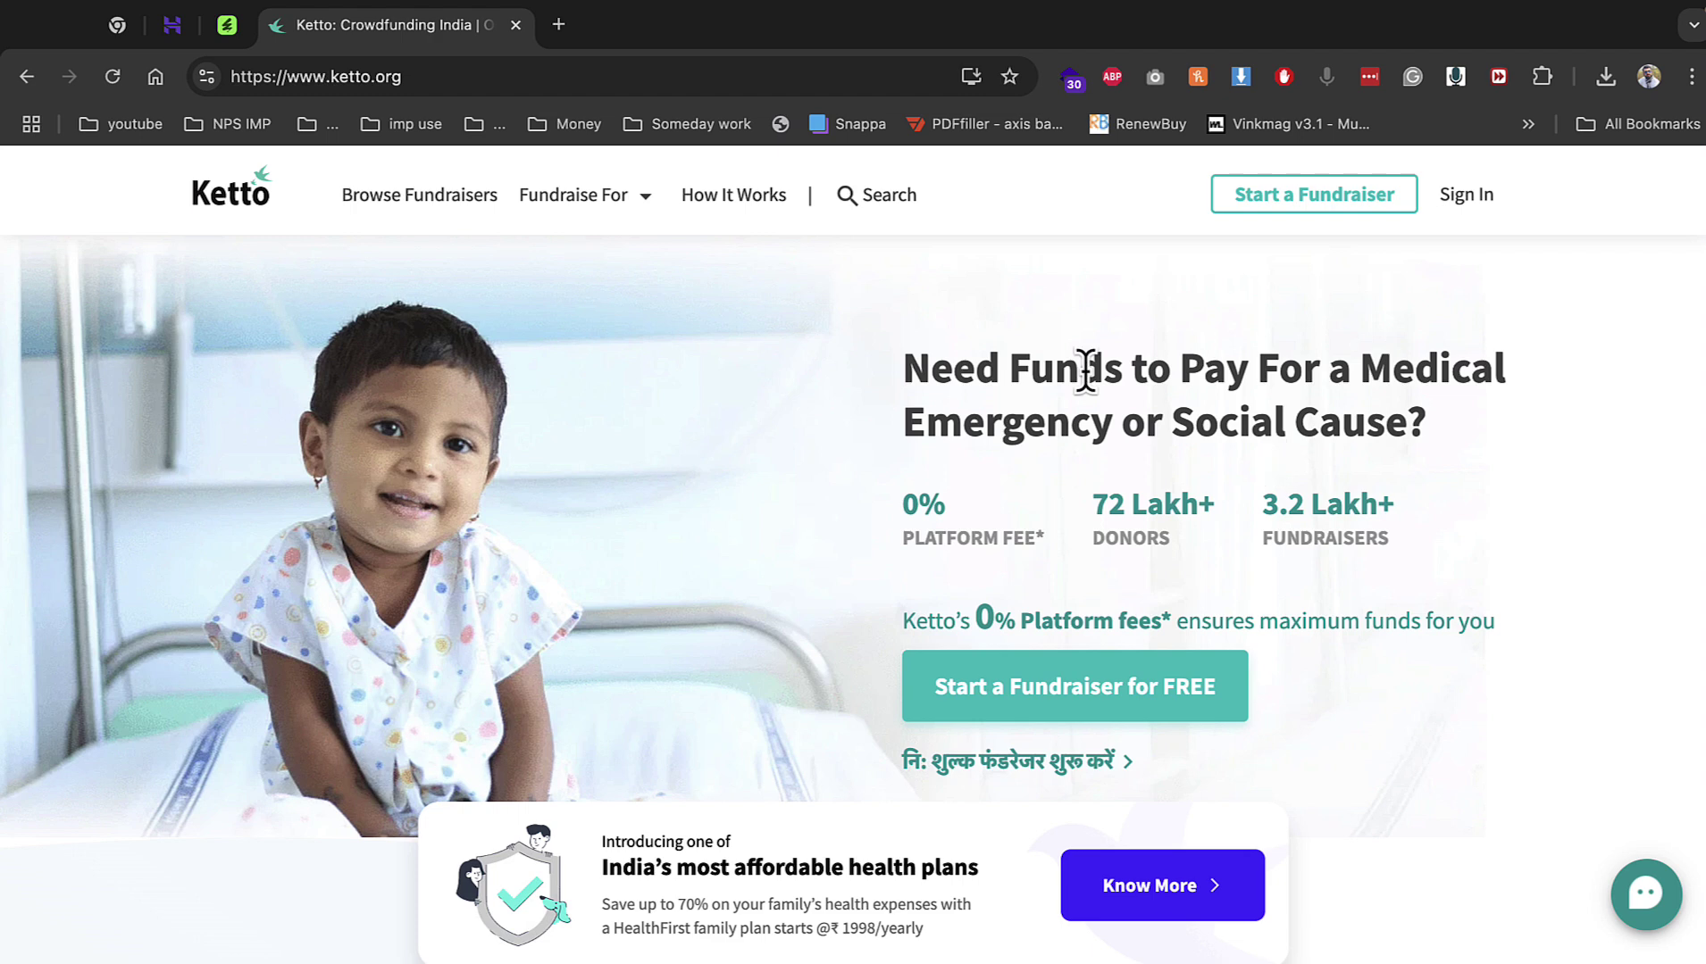
On the CodeCanyon RiseLab page, select the full title 'RiseLab - Crowdfunding Platform'.
{"action": "mouse_move", "coordinate": [591, 195]}
{"action": "left_click", "coordinate": [227, 25]}
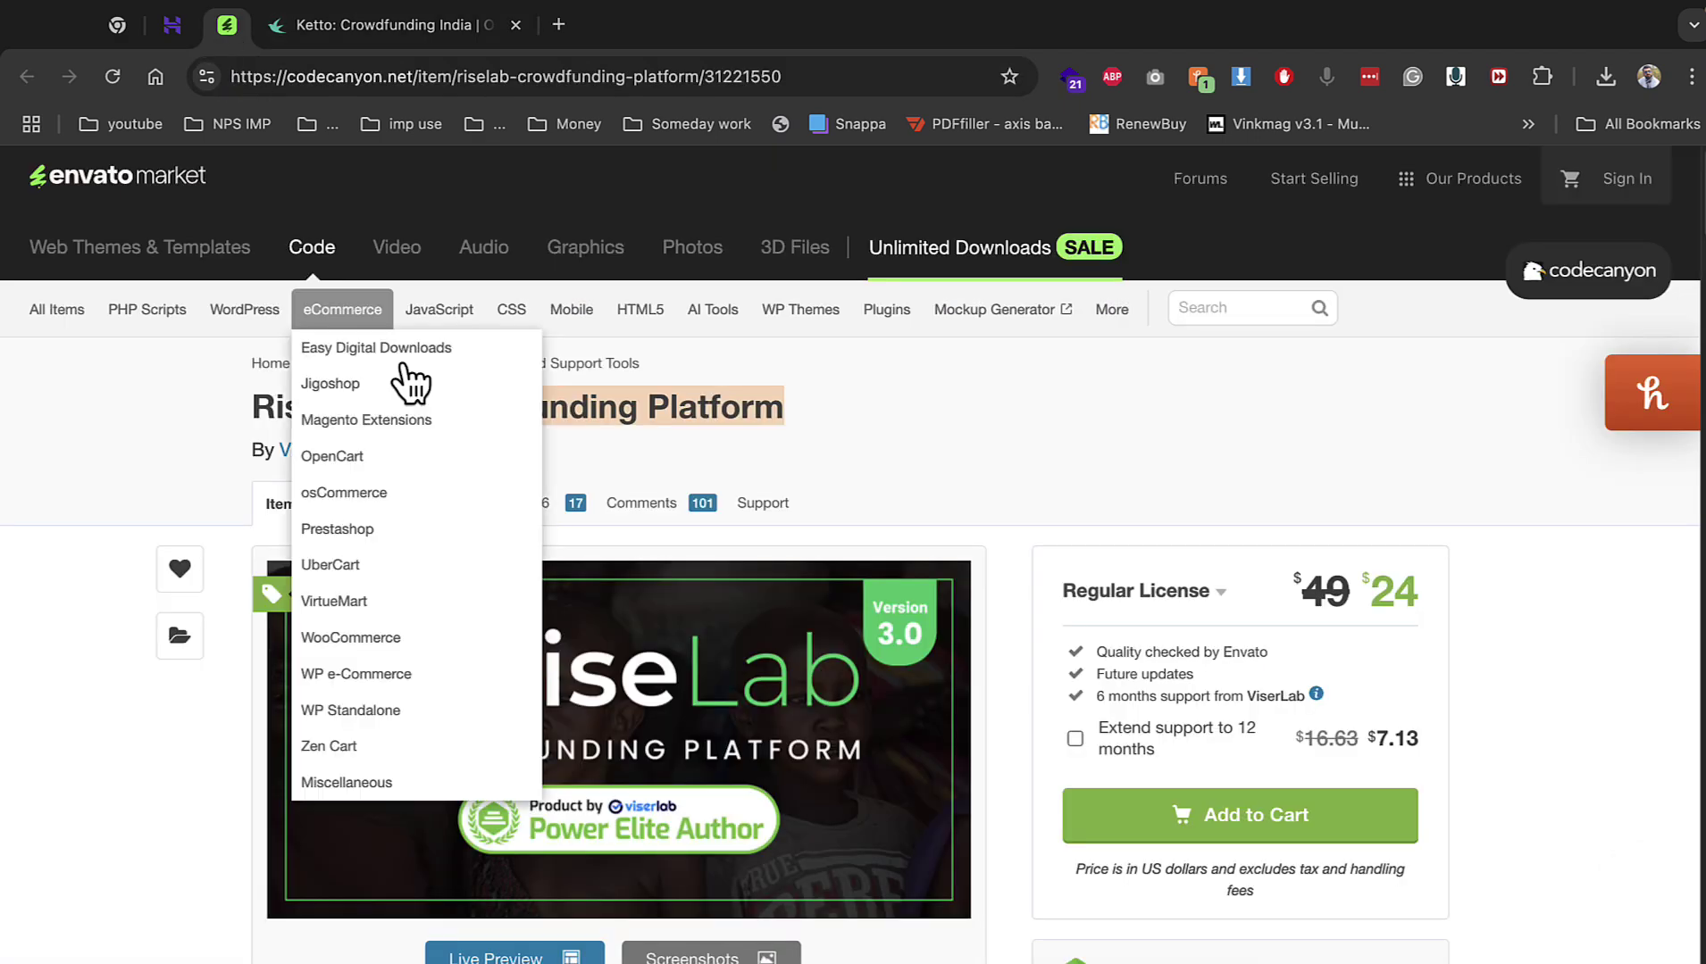
{"action": "left_click_drag", "start_coordinate": [415, 407], "coordinate": [799, 411]}
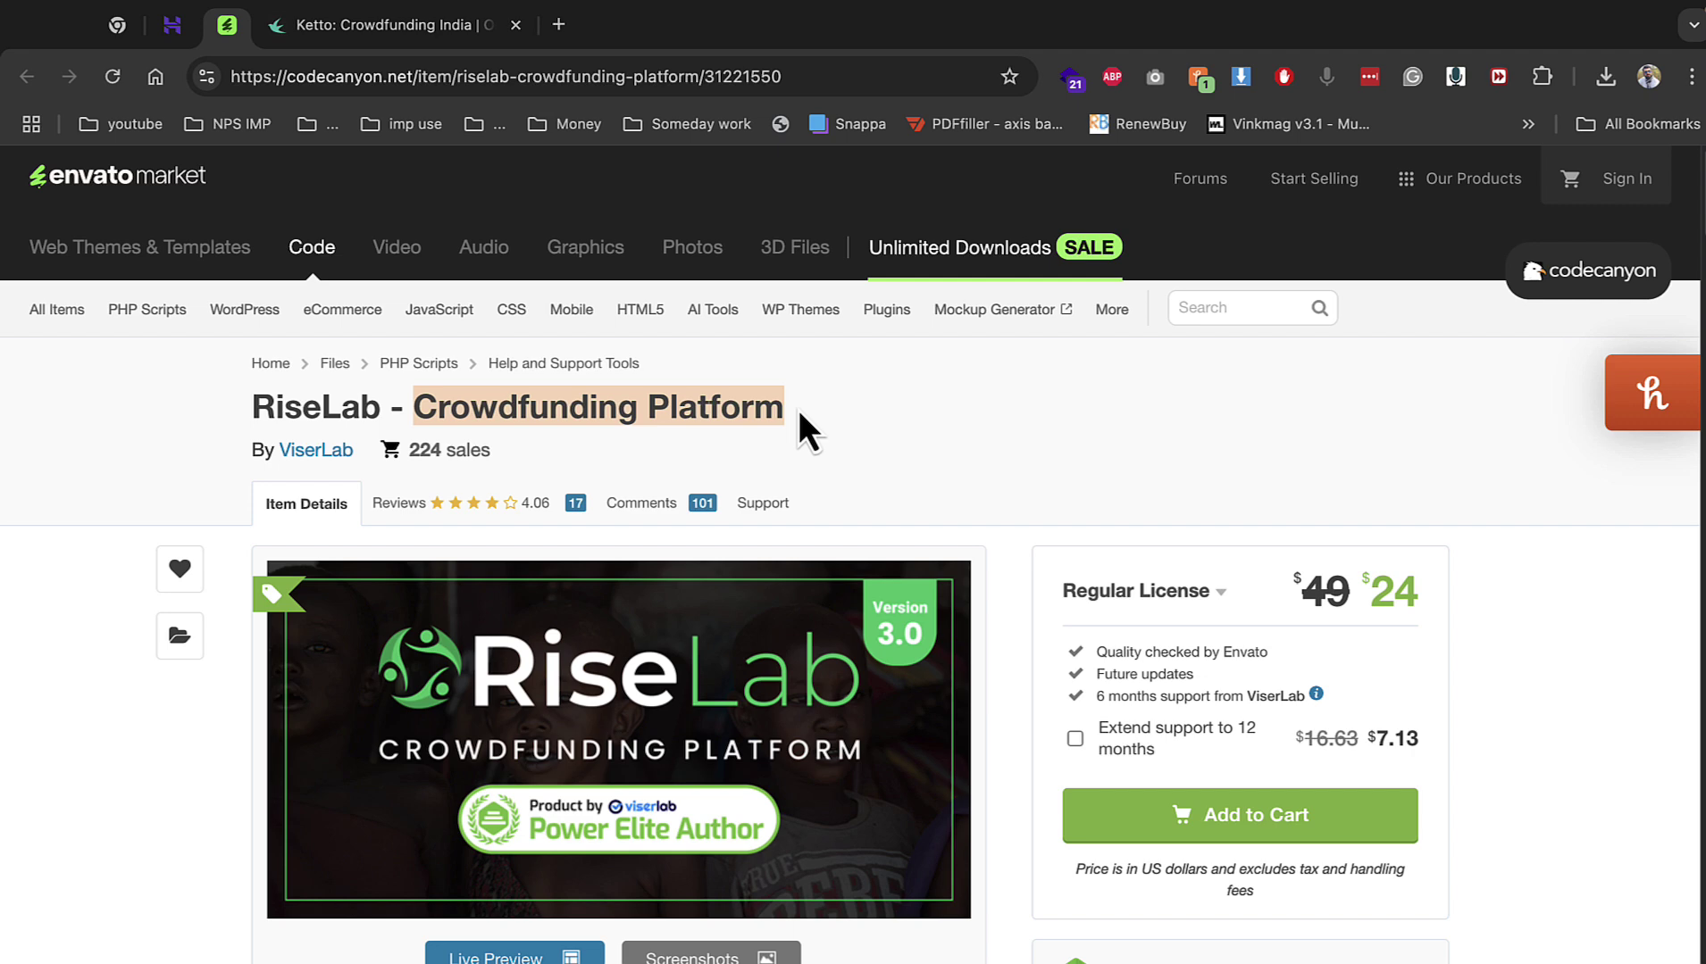
{"action": "left_click_drag", "start_coordinate": [250, 407], "coordinate": [815, 411]}
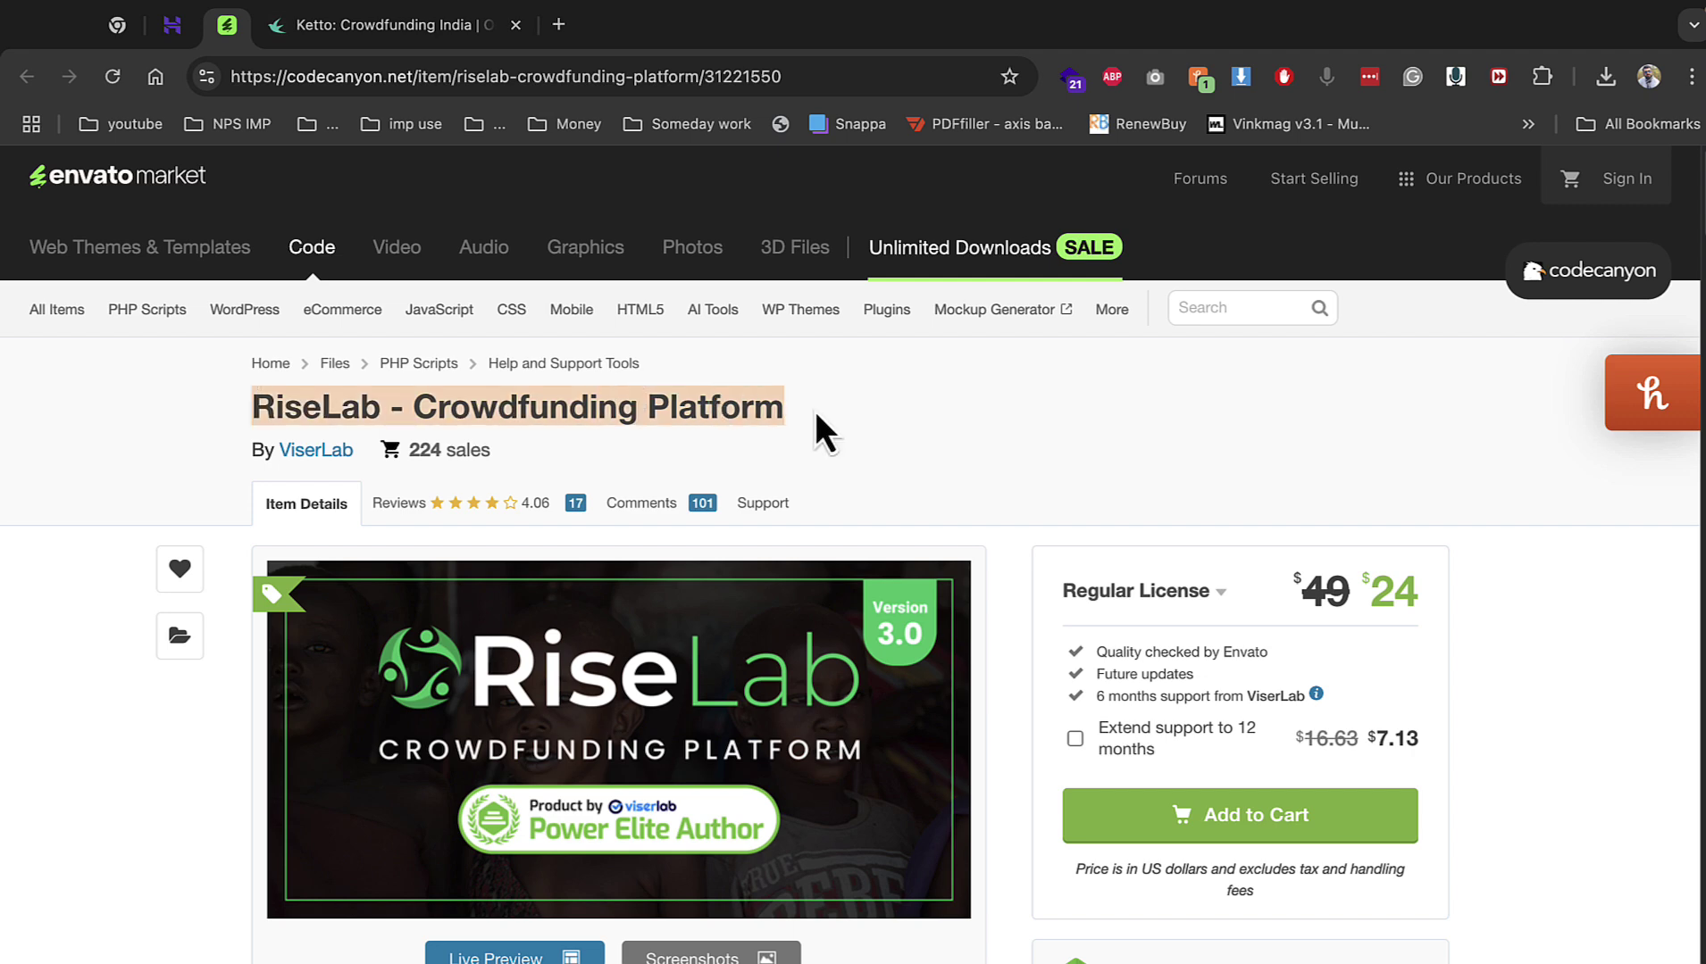
{"action": "left_click", "coordinate": [163, 30]}
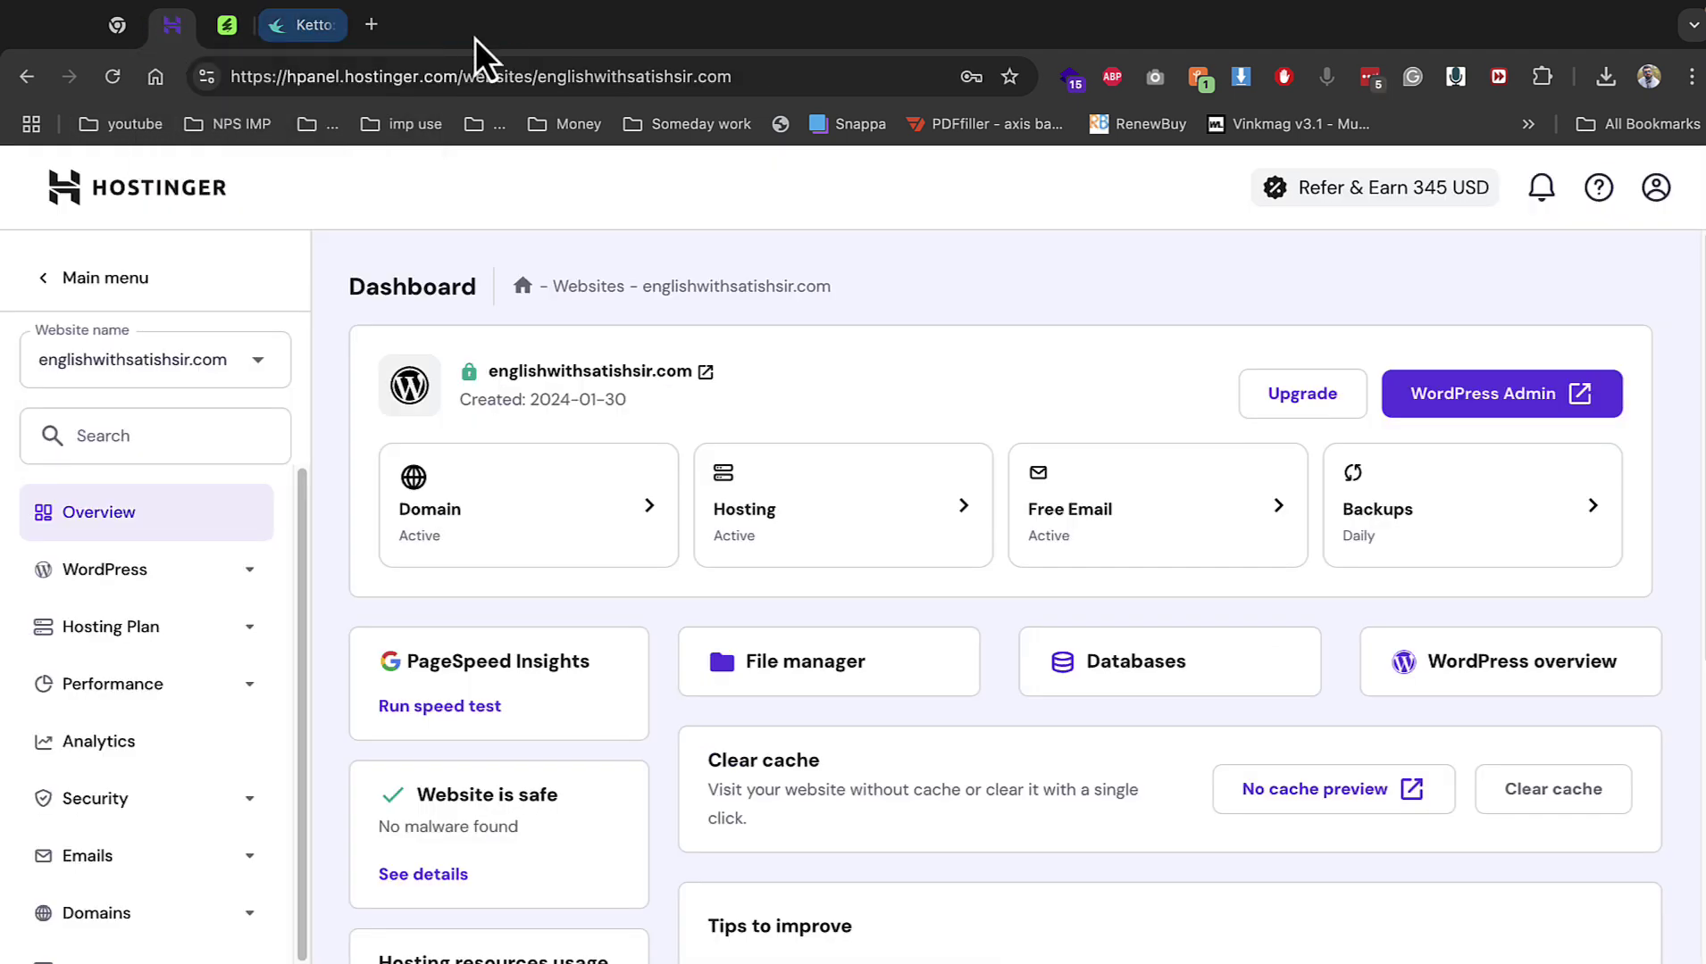
Open the empty public_html/demo folder in the site's File manager.
{"action": "left_click_drag", "start_coordinate": [238, 33], "coordinate": [165, 33]}
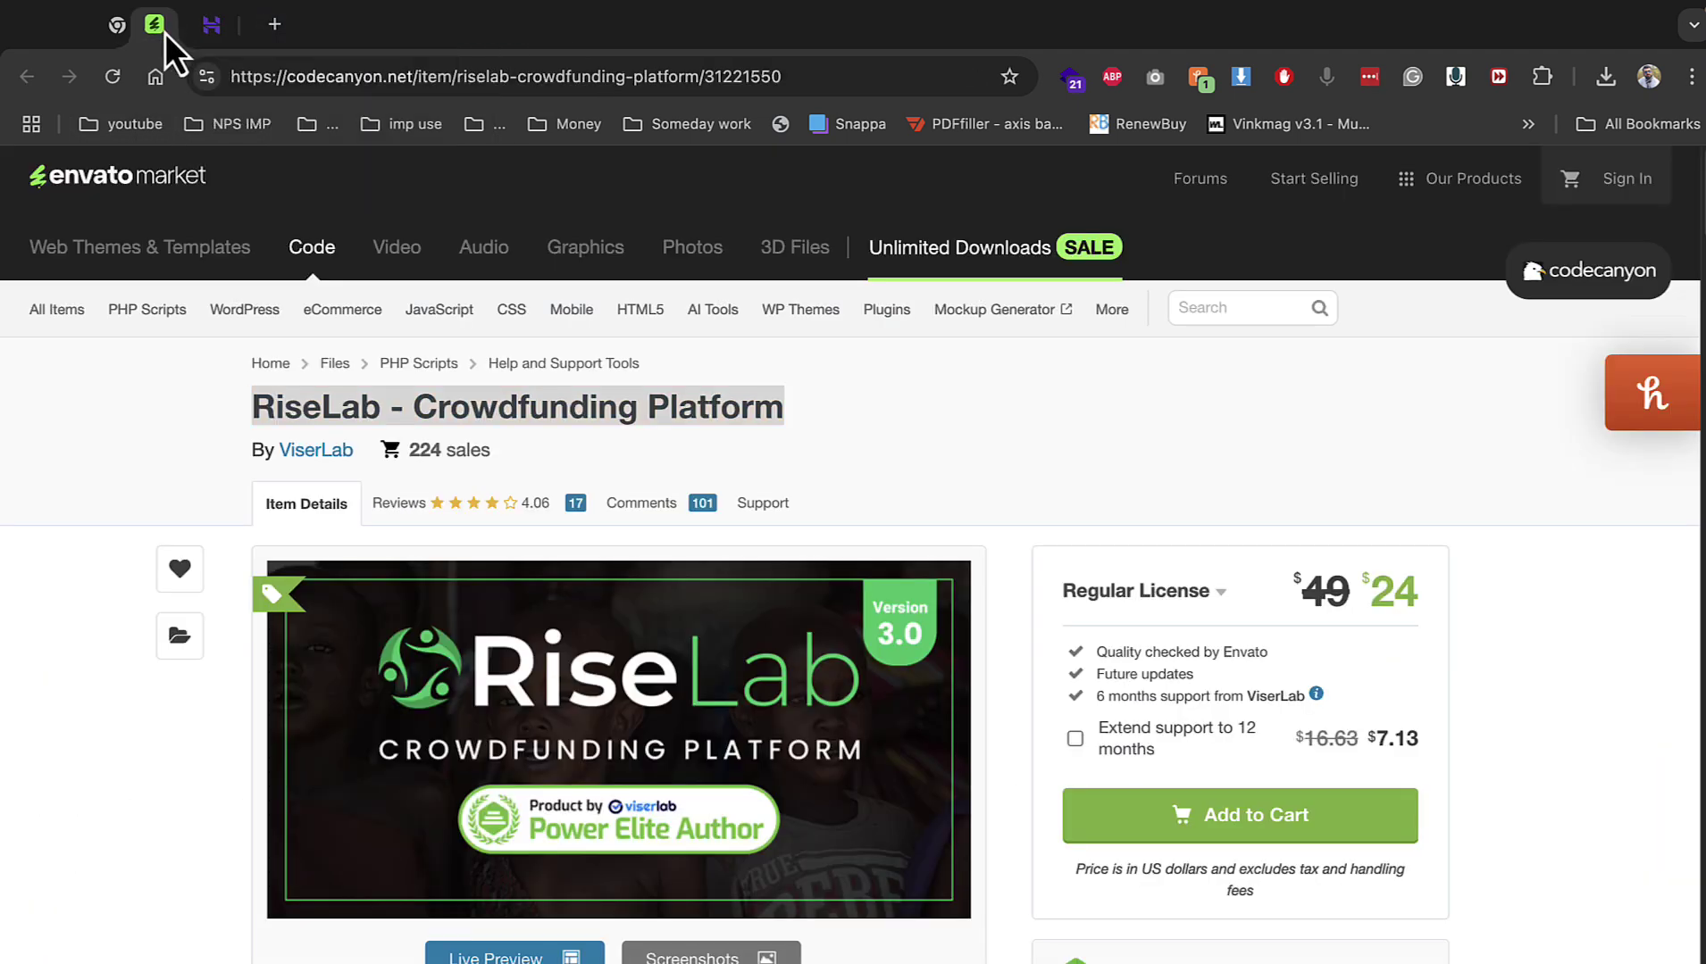
{"action": "left_click", "coordinate": [213, 30]}
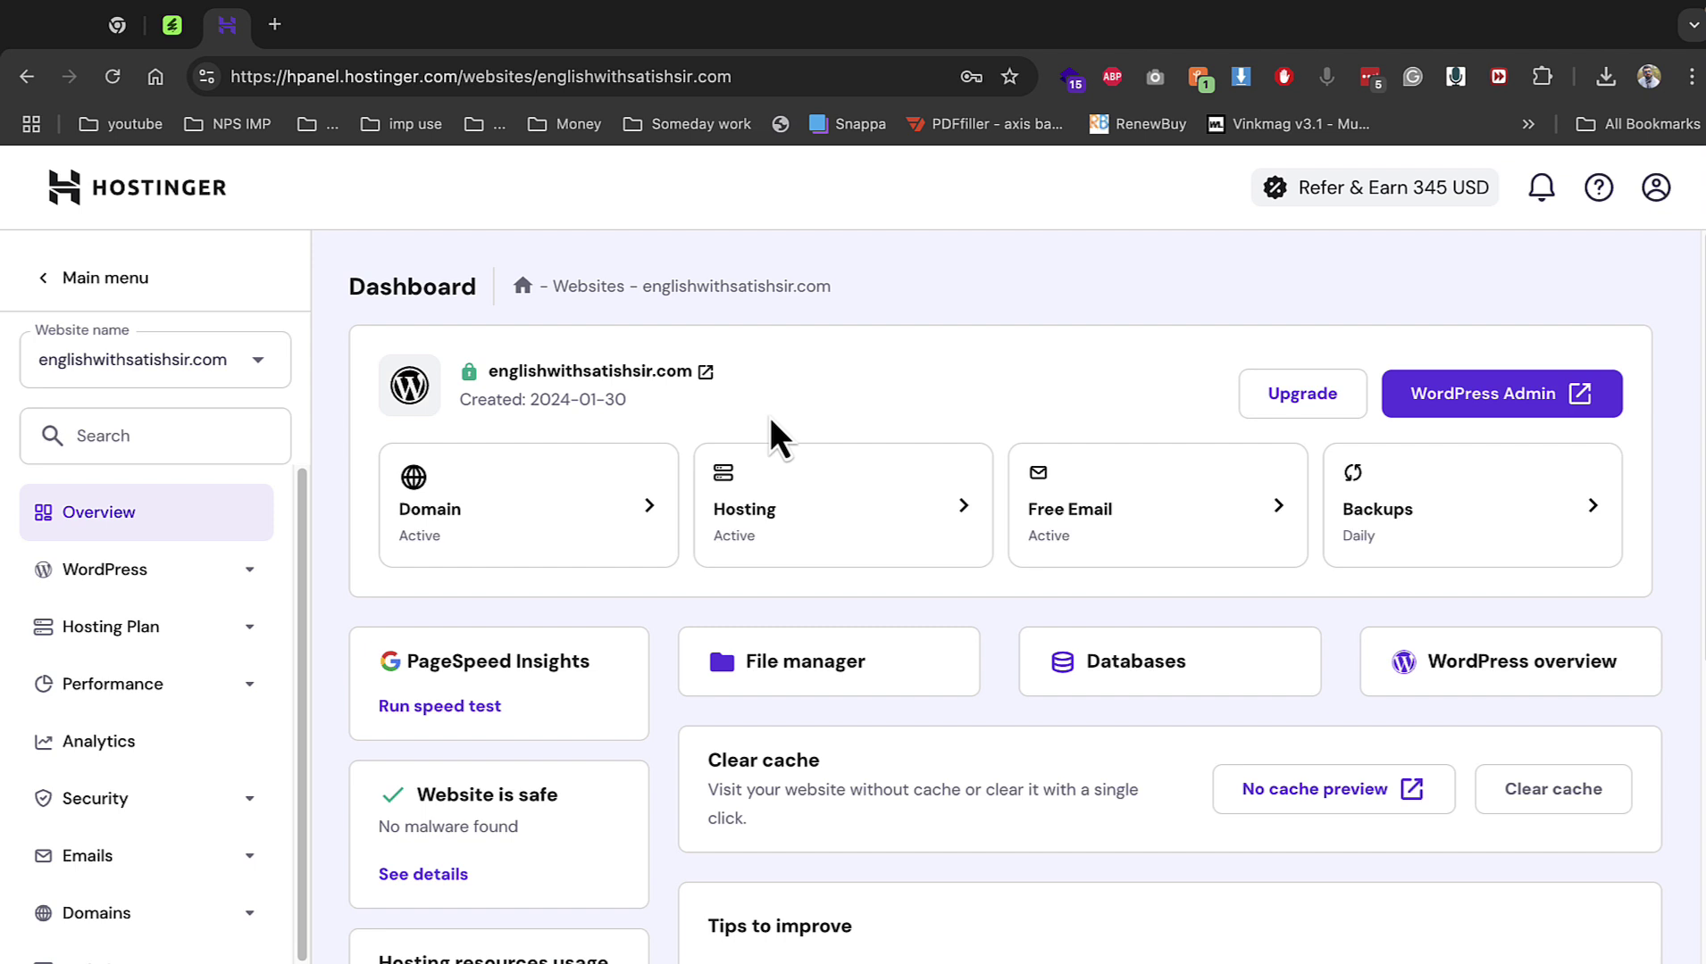
{"action": "left_click", "coordinate": [847, 680]}
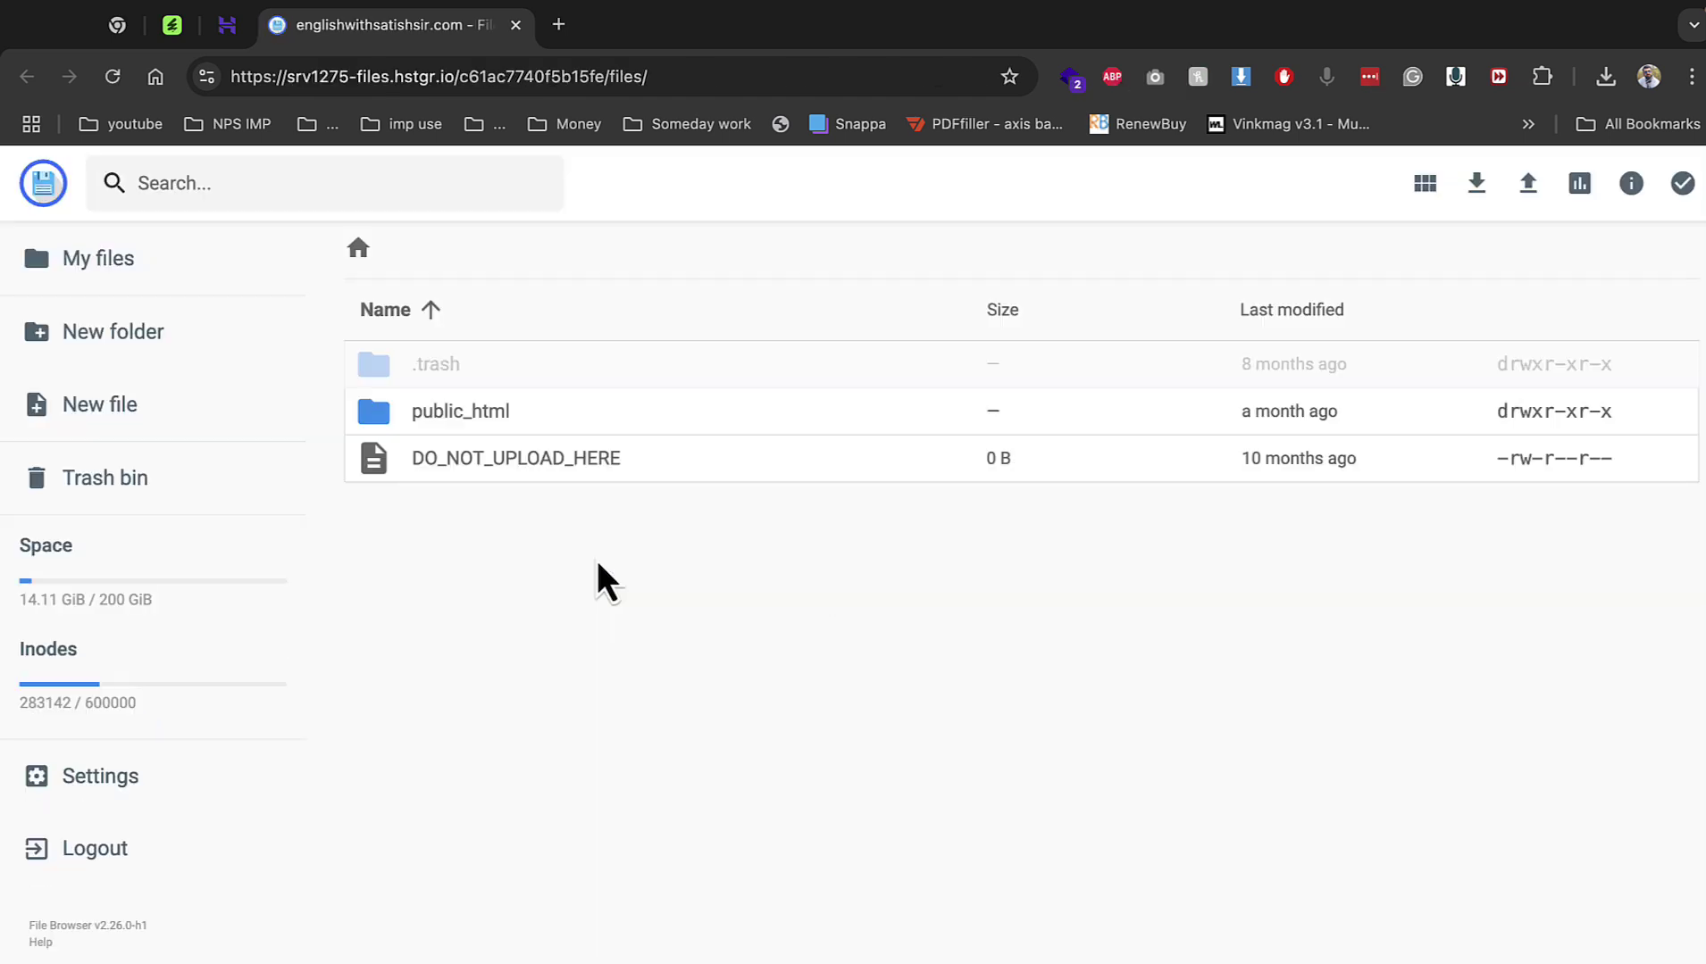
{"action": "double_click", "coordinate": [468, 412]}
{"action": "double_click", "coordinate": [469, 417]}
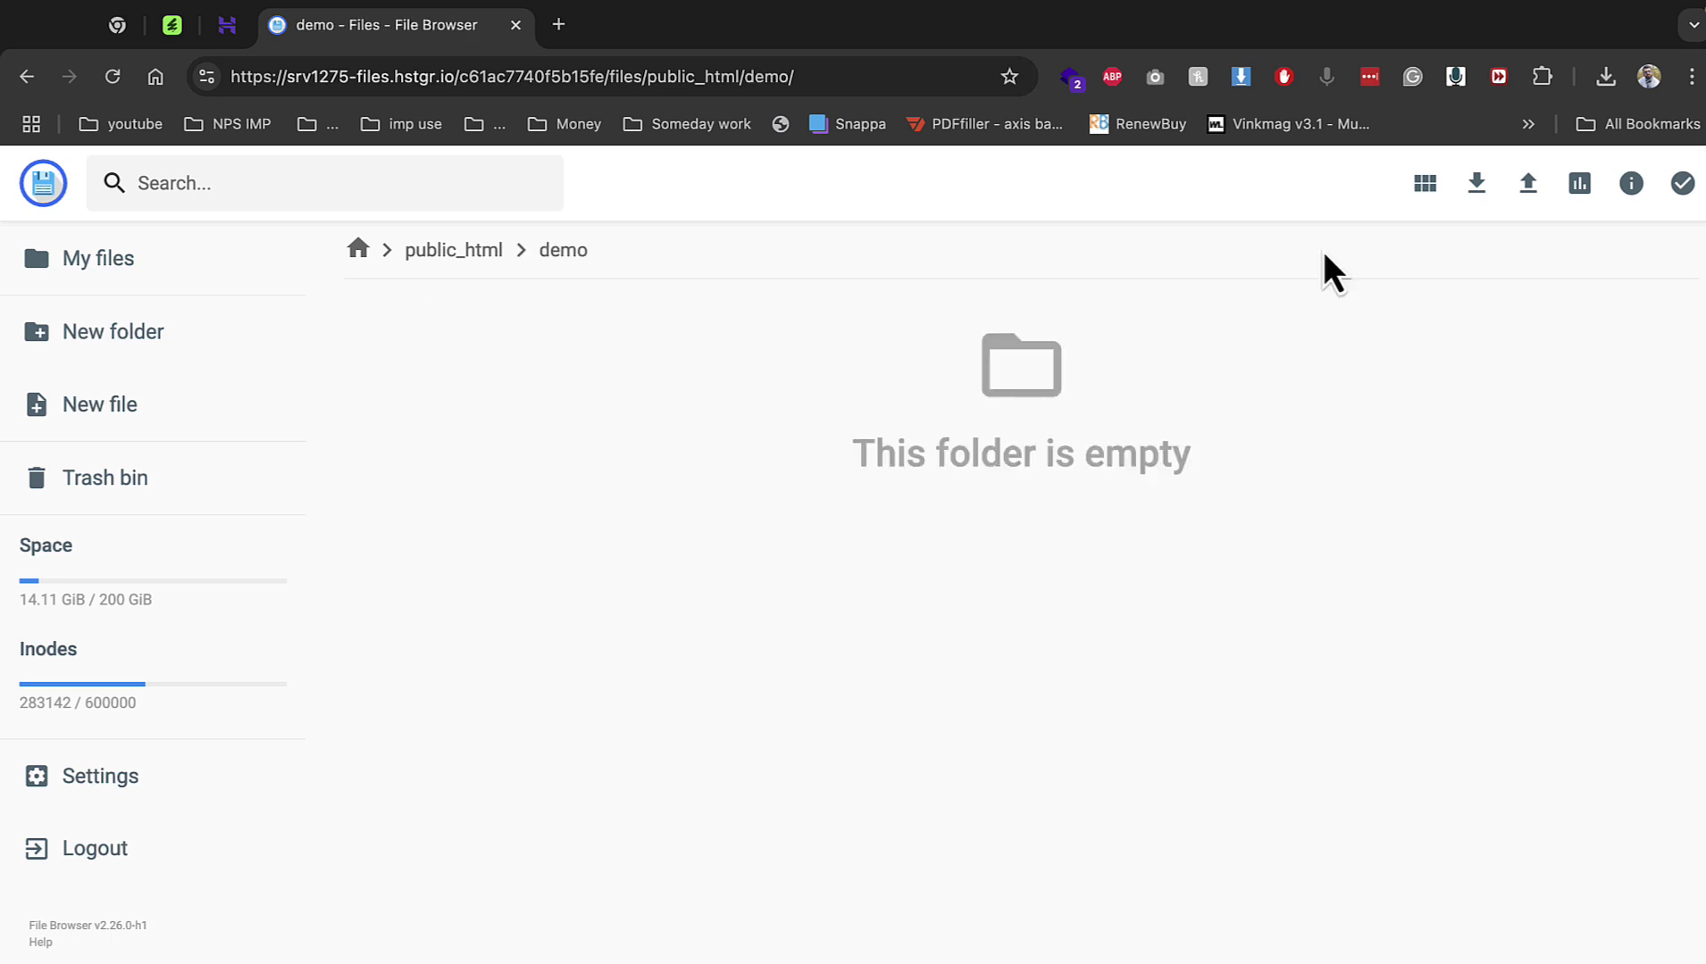
Upload Archive.zip as a single file into the demo folder, then go back to the dashboard.
{"action": "left_click", "coordinate": [1528, 183]}
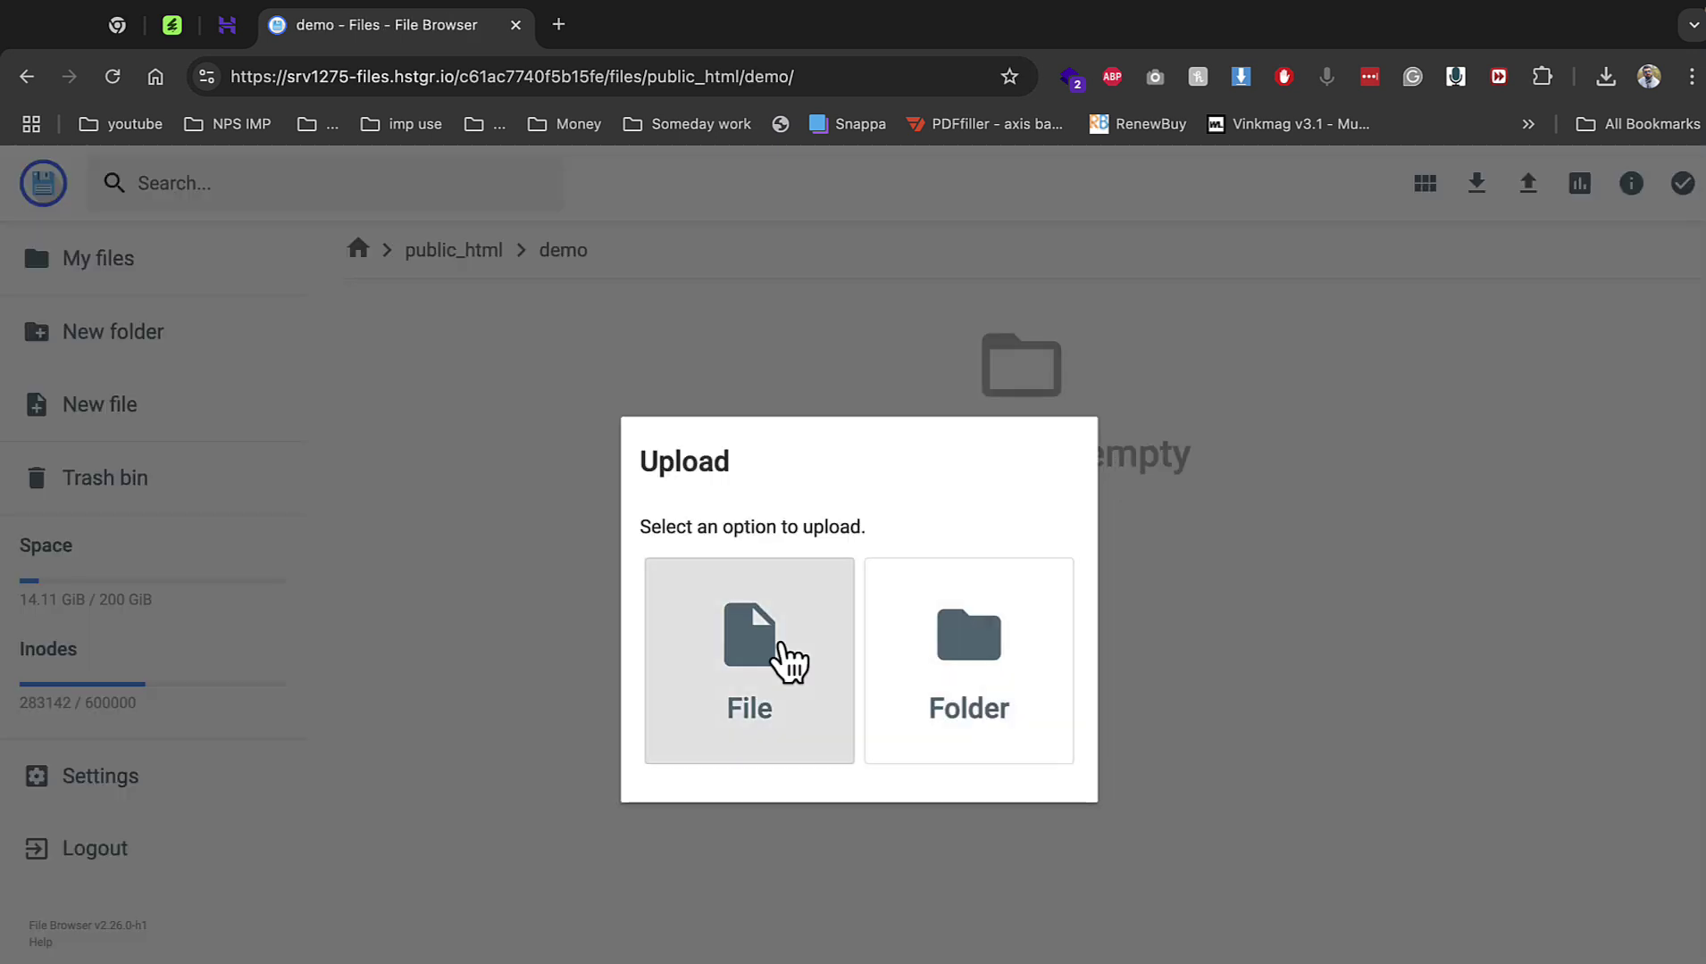
{"action": "left_click", "coordinate": [791, 661]}
{"action": "double_click", "coordinate": [871, 616]}
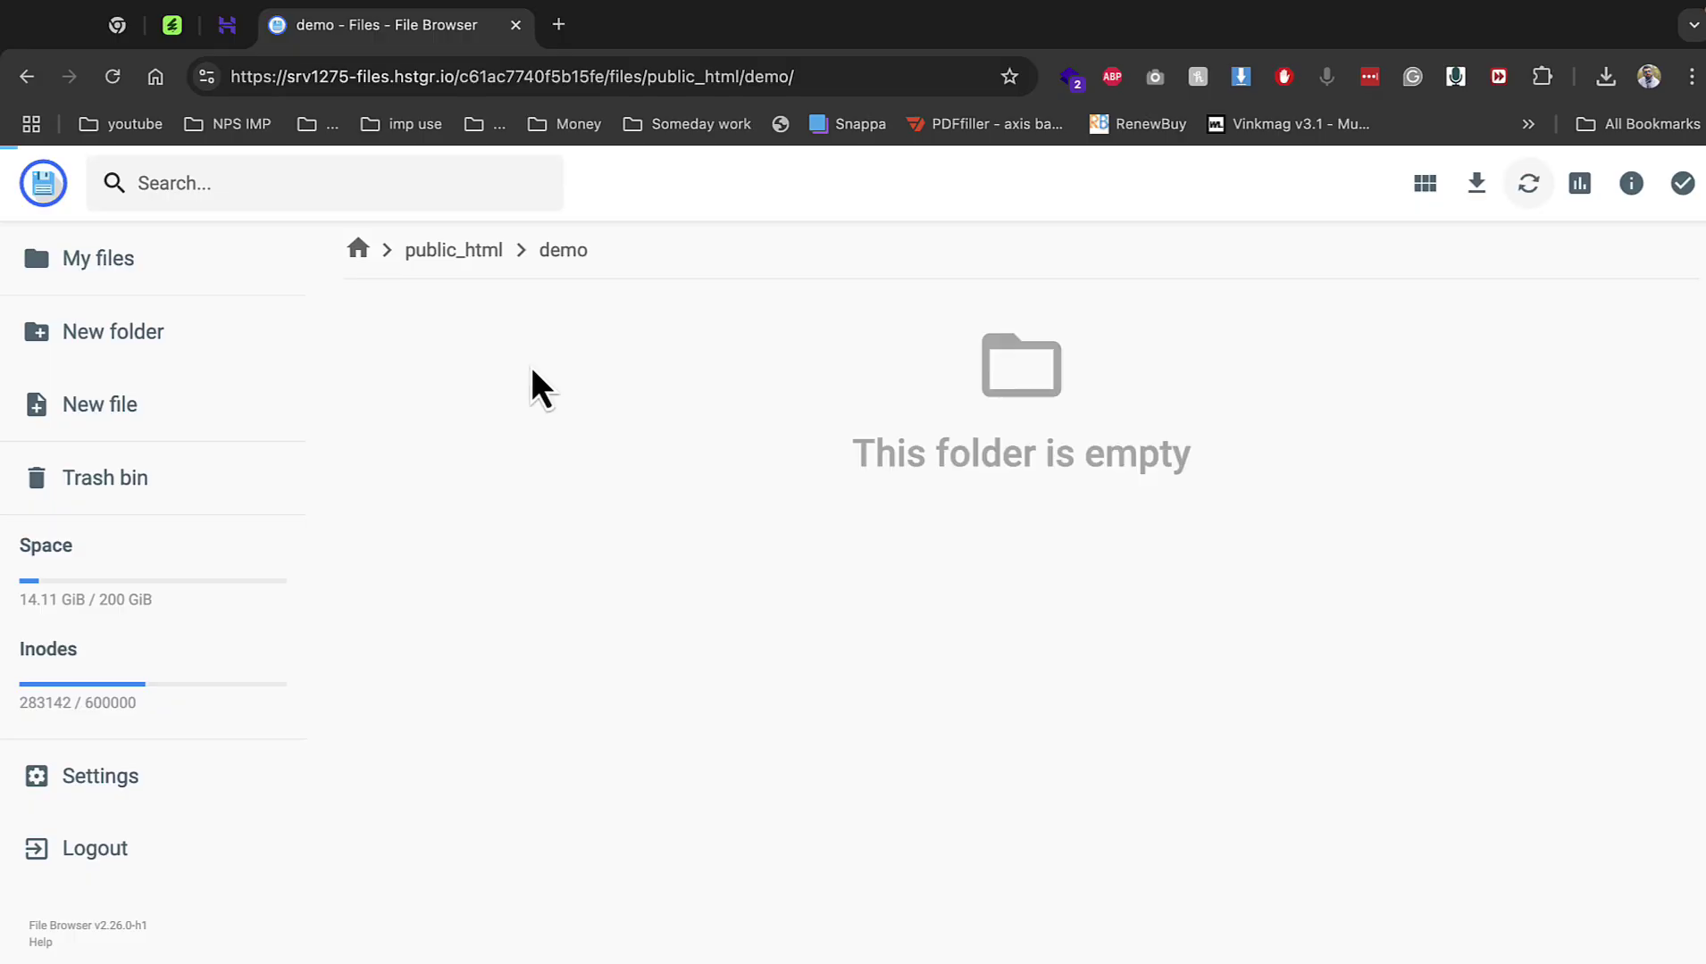
{"action": "left_click", "coordinate": [227, 26]}
{"action": "scroll", "coordinate": [259, 692], "scroll_direction": "down", "scroll_amount": 2}
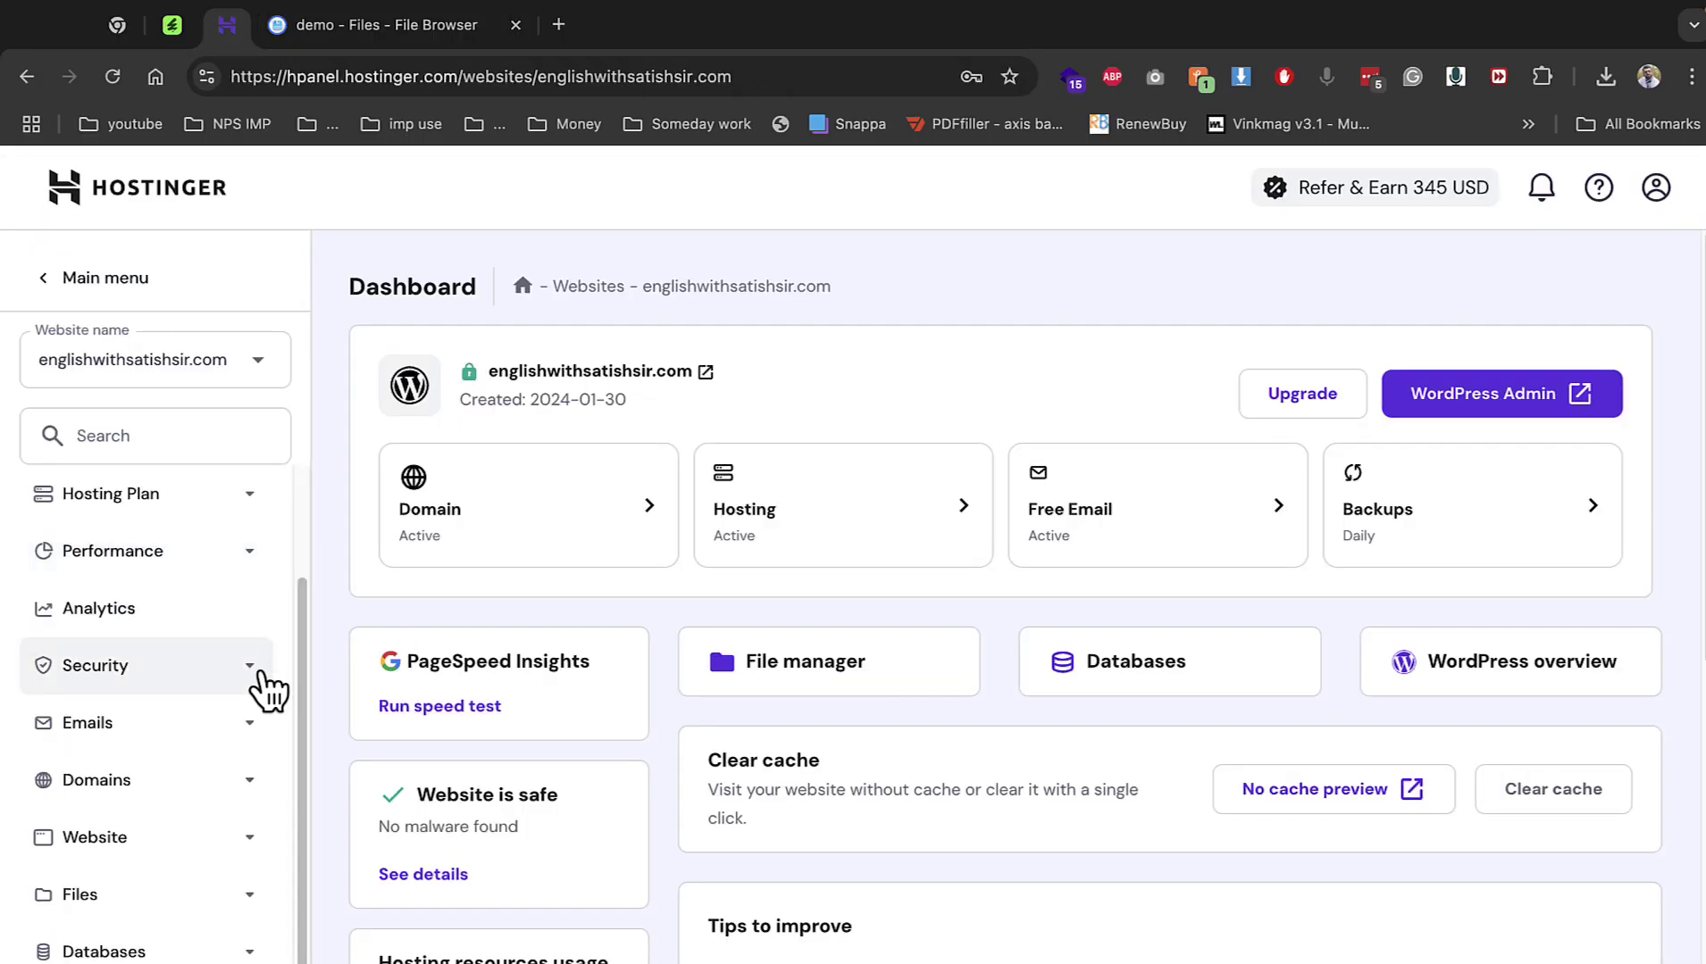
Create MySQL database demo1 with user demo1 and a password, declining LastPass's save offer.
{"action": "left_click", "coordinate": [141, 950]}
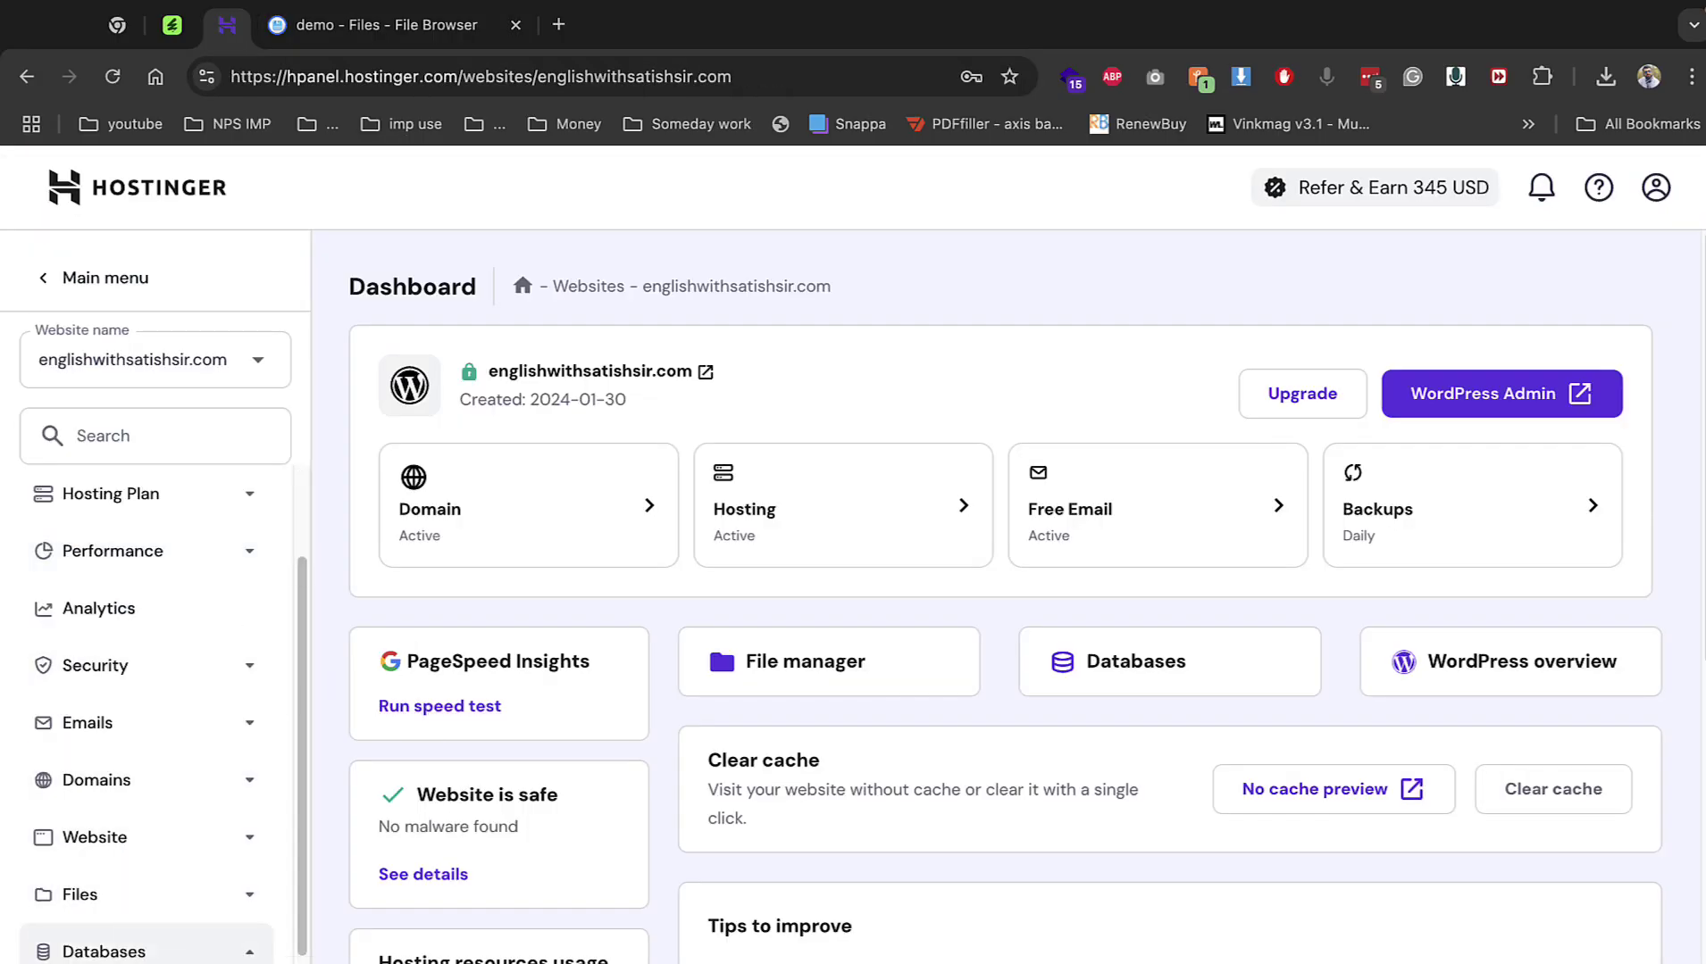
{"action": "left_click", "coordinate": [907, 446]}
{"action": "type", "text": "d"}
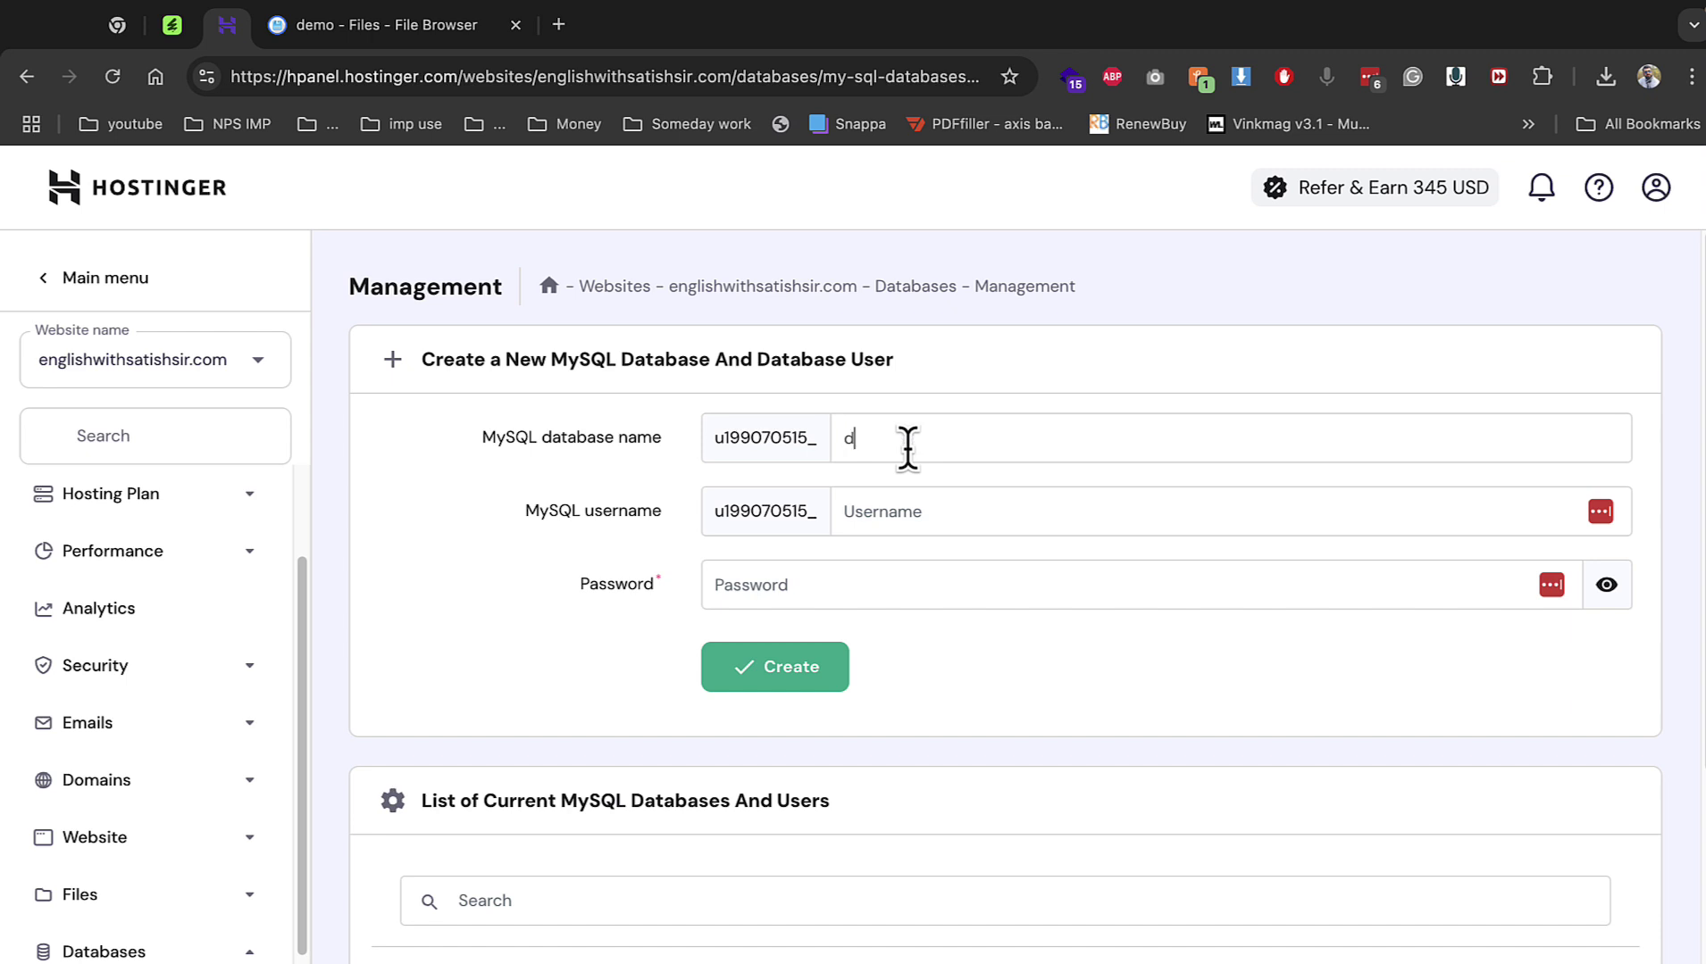
{"action": "type", "text": "emo1"}
{"action": "key", "text": "Tab"}
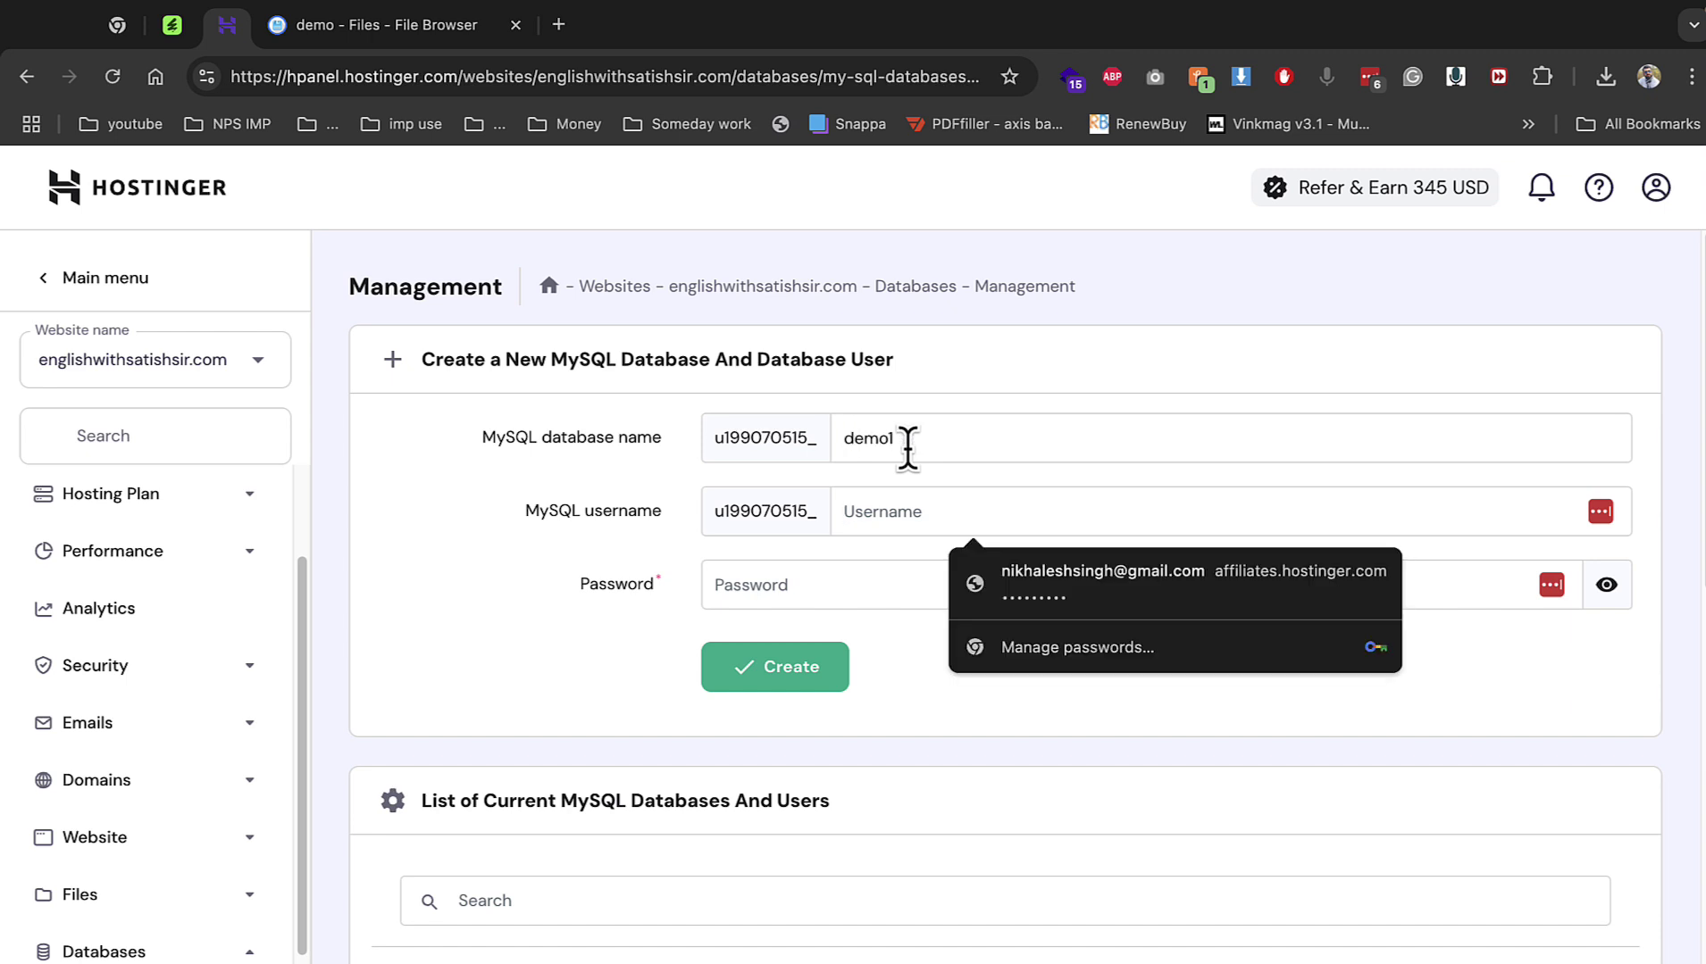
{"action": "type", "text": "dmeo"}
{"action": "key", "text": "BackSpace"}
{"action": "key", "text": "BackSpace"}
{"action": "key", "text": "BackSpace"}
{"action": "type", "text": "emo"}
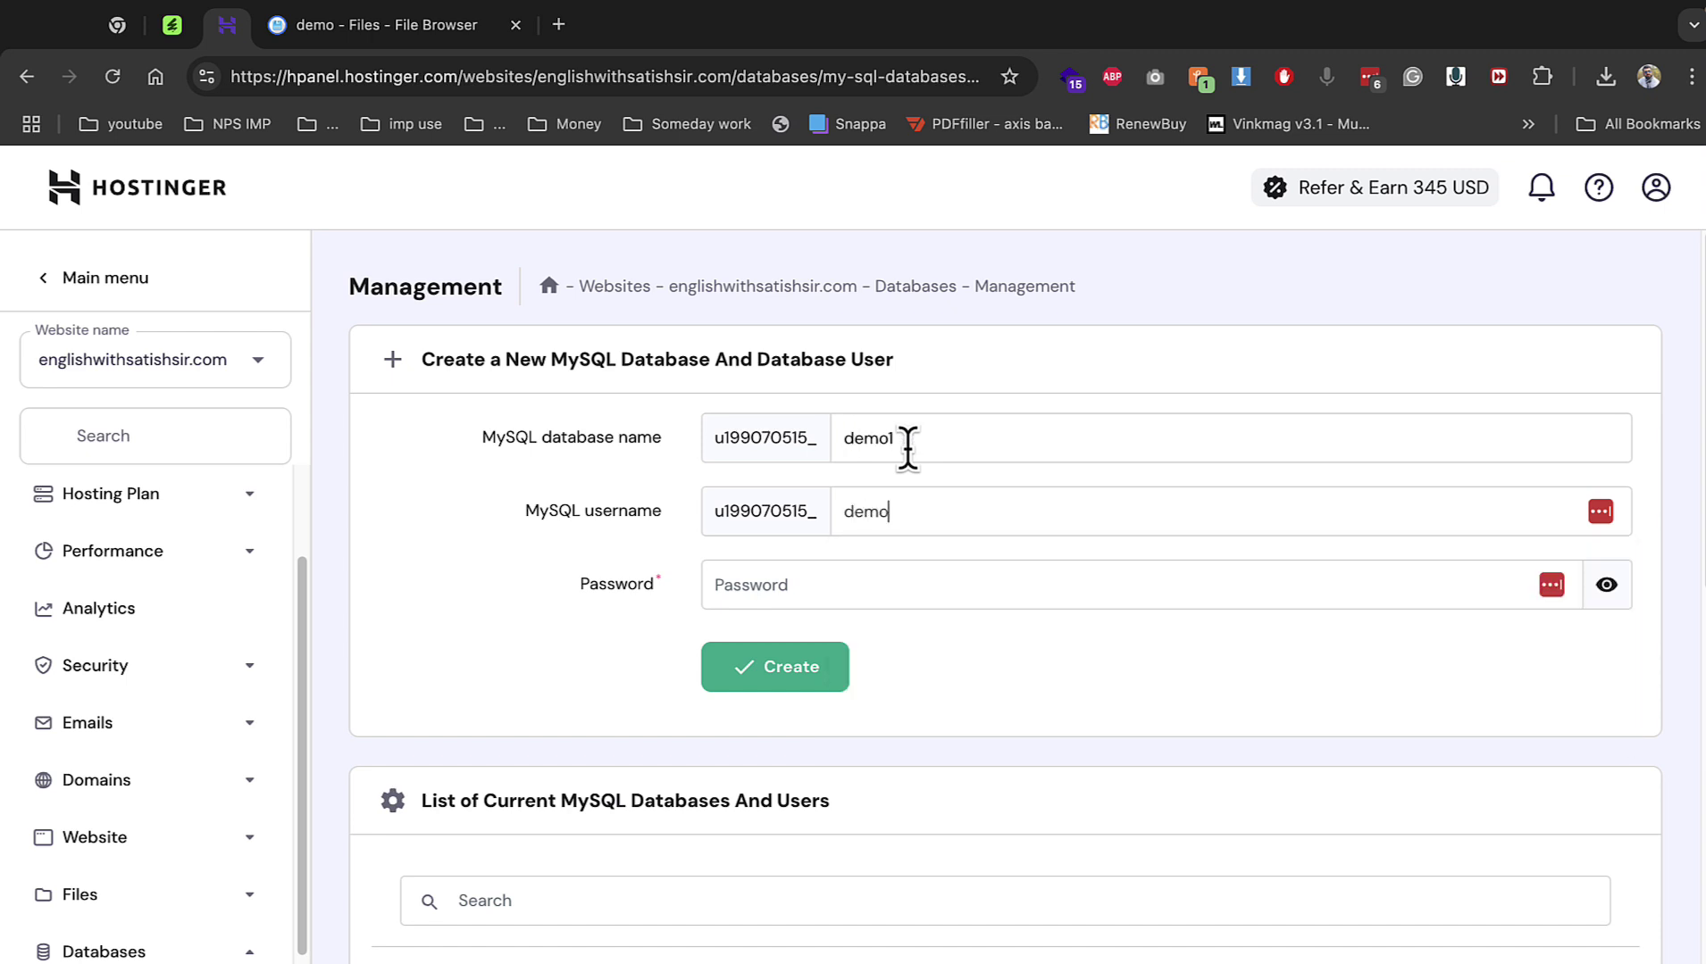
{"action": "type", "text": "1"}
{"action": "key", "text": "Tab"}
{"action": "type", "text": "******"}
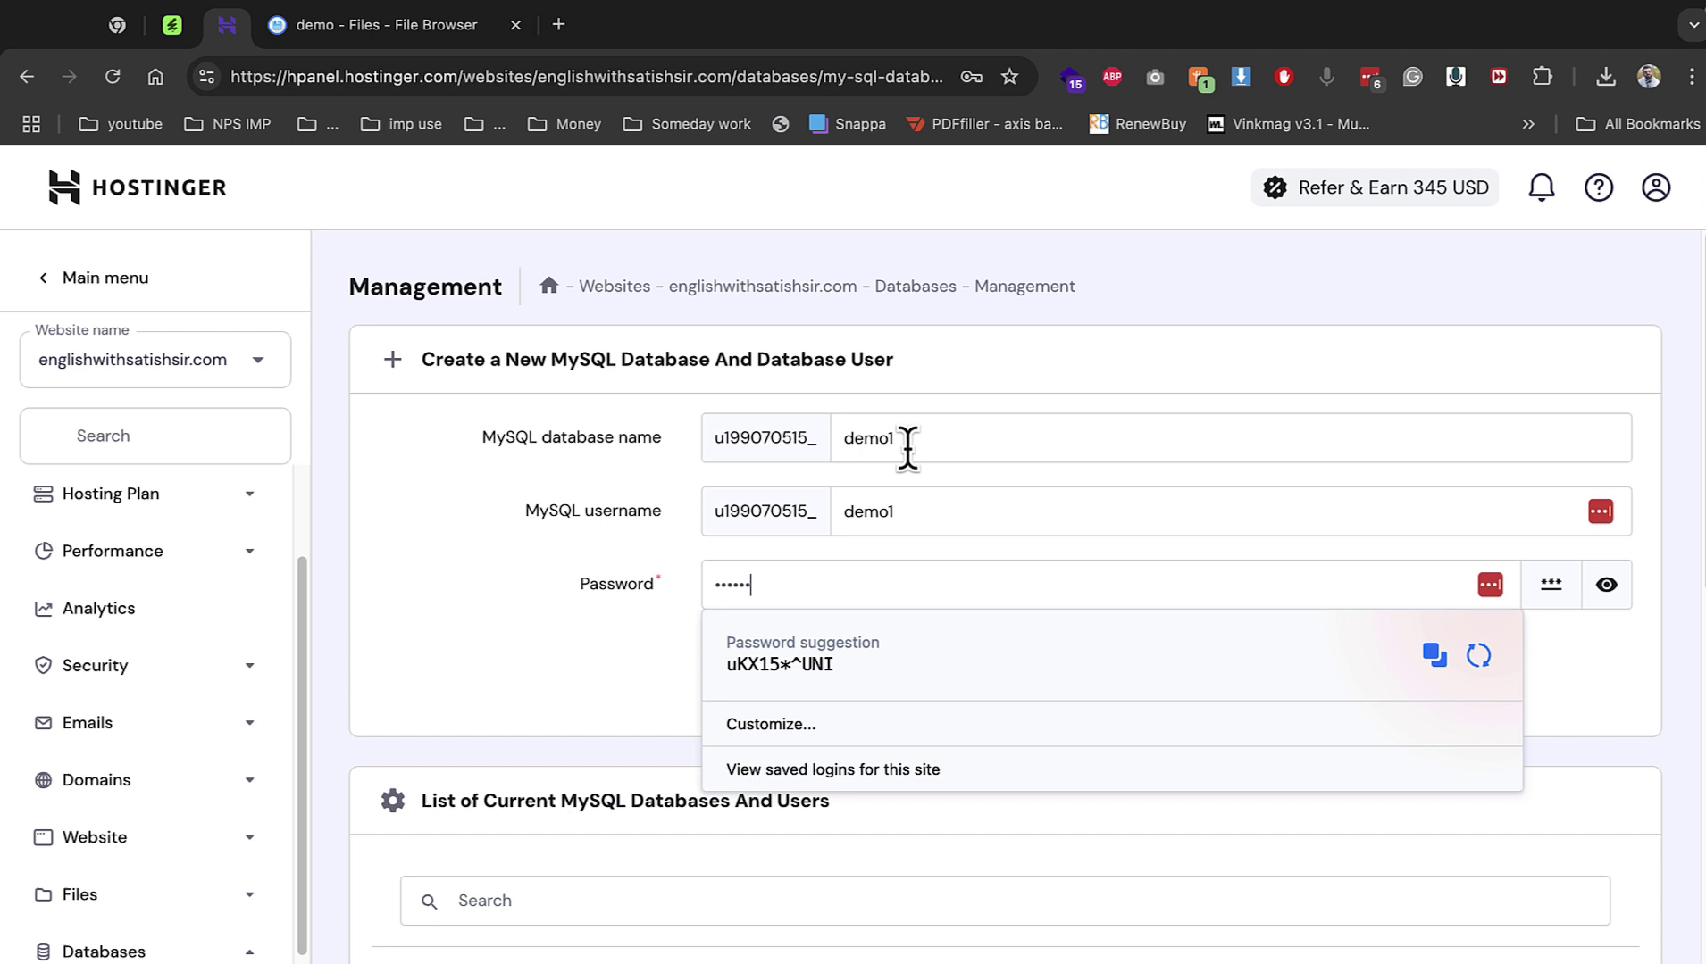
{"action": "key", "text": "Return"}
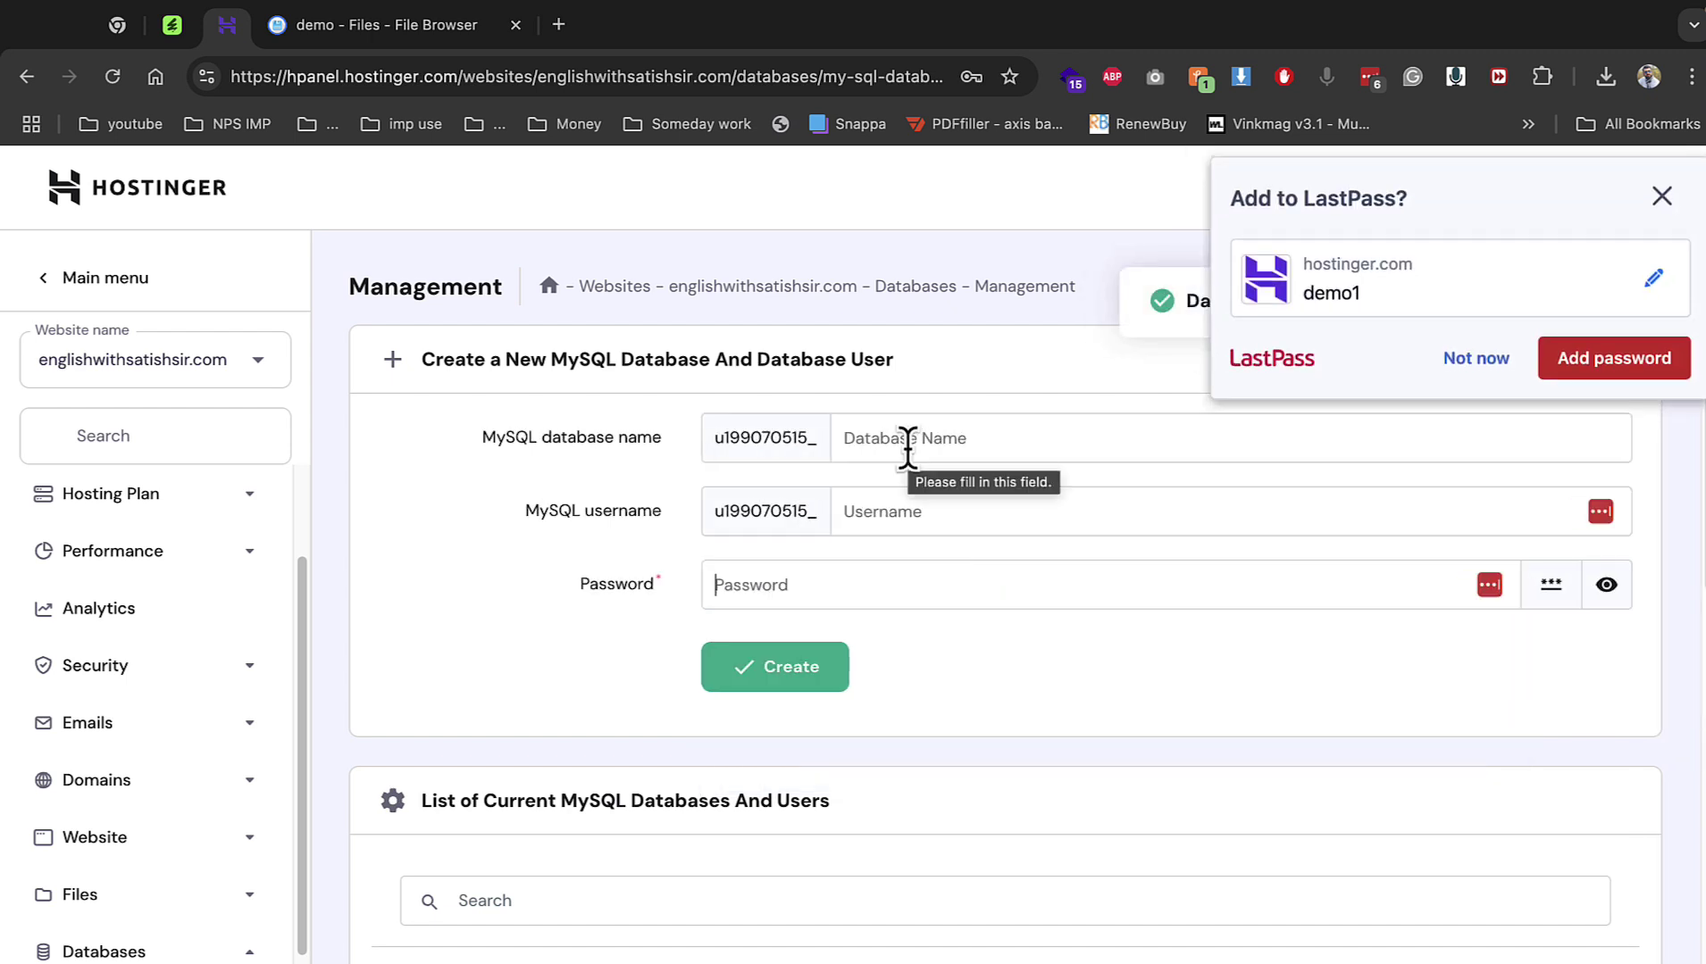
{"action": "left_click", "coordinate": [1439, 368]}
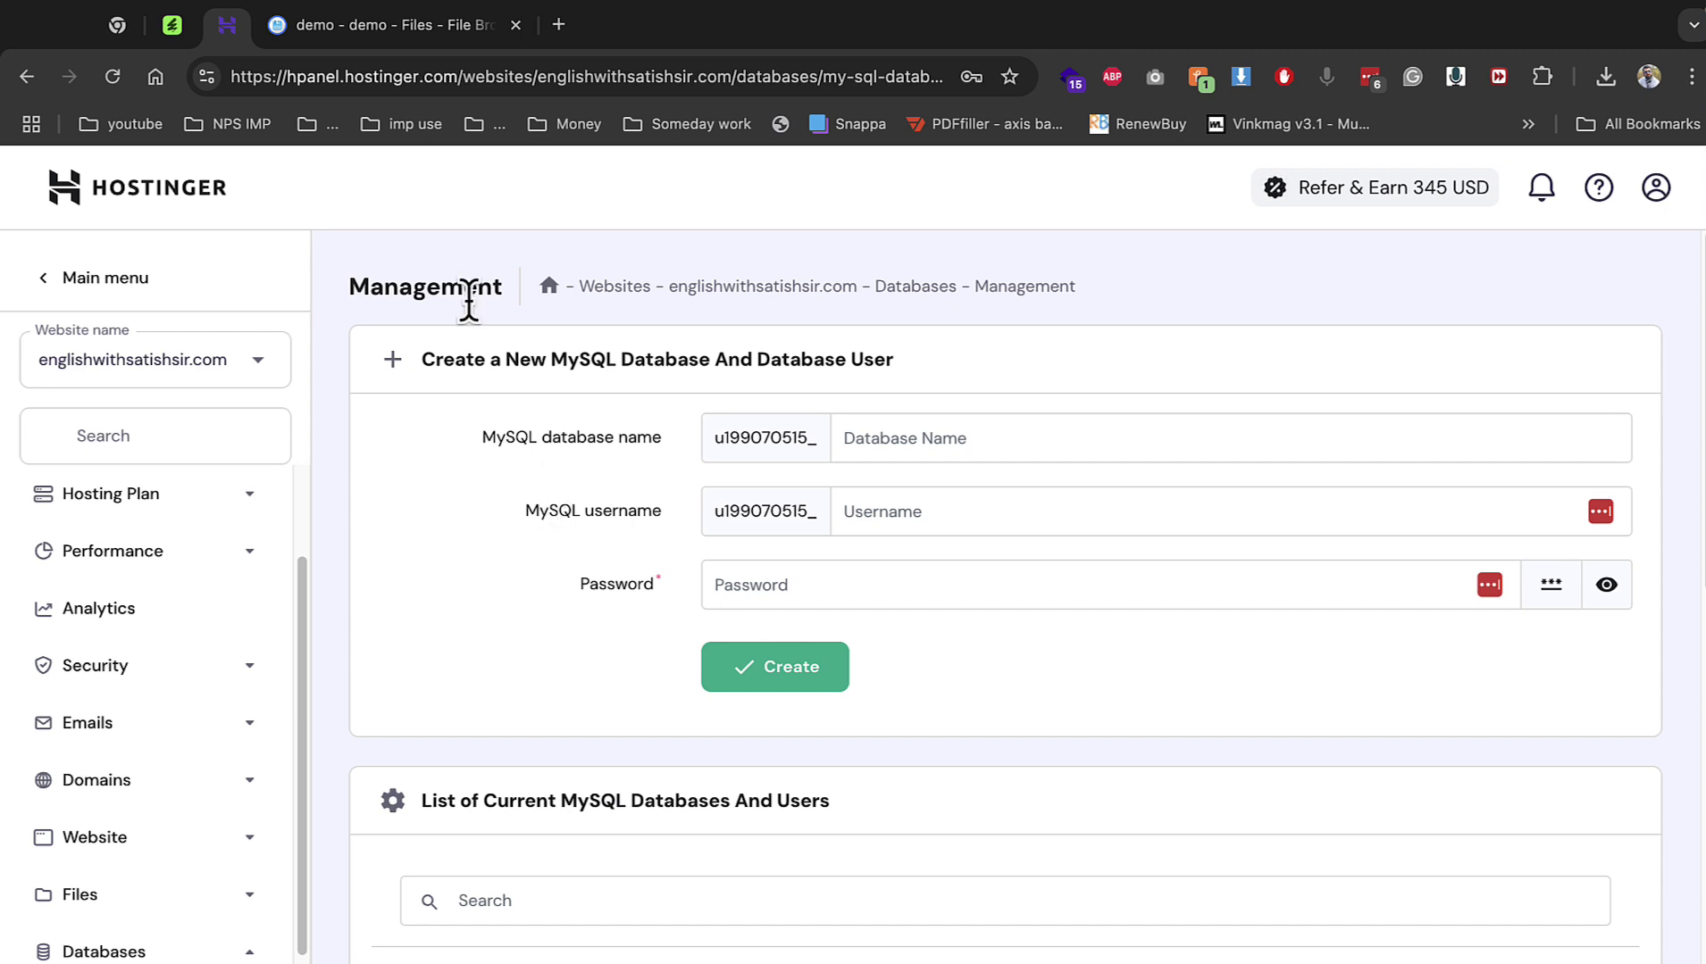
{"action": "left_click", "coordinate": [349, 40]}
Extract Archive.zip into the demo folder.
{"action": "right_click", "coordinate": [498, 375]}
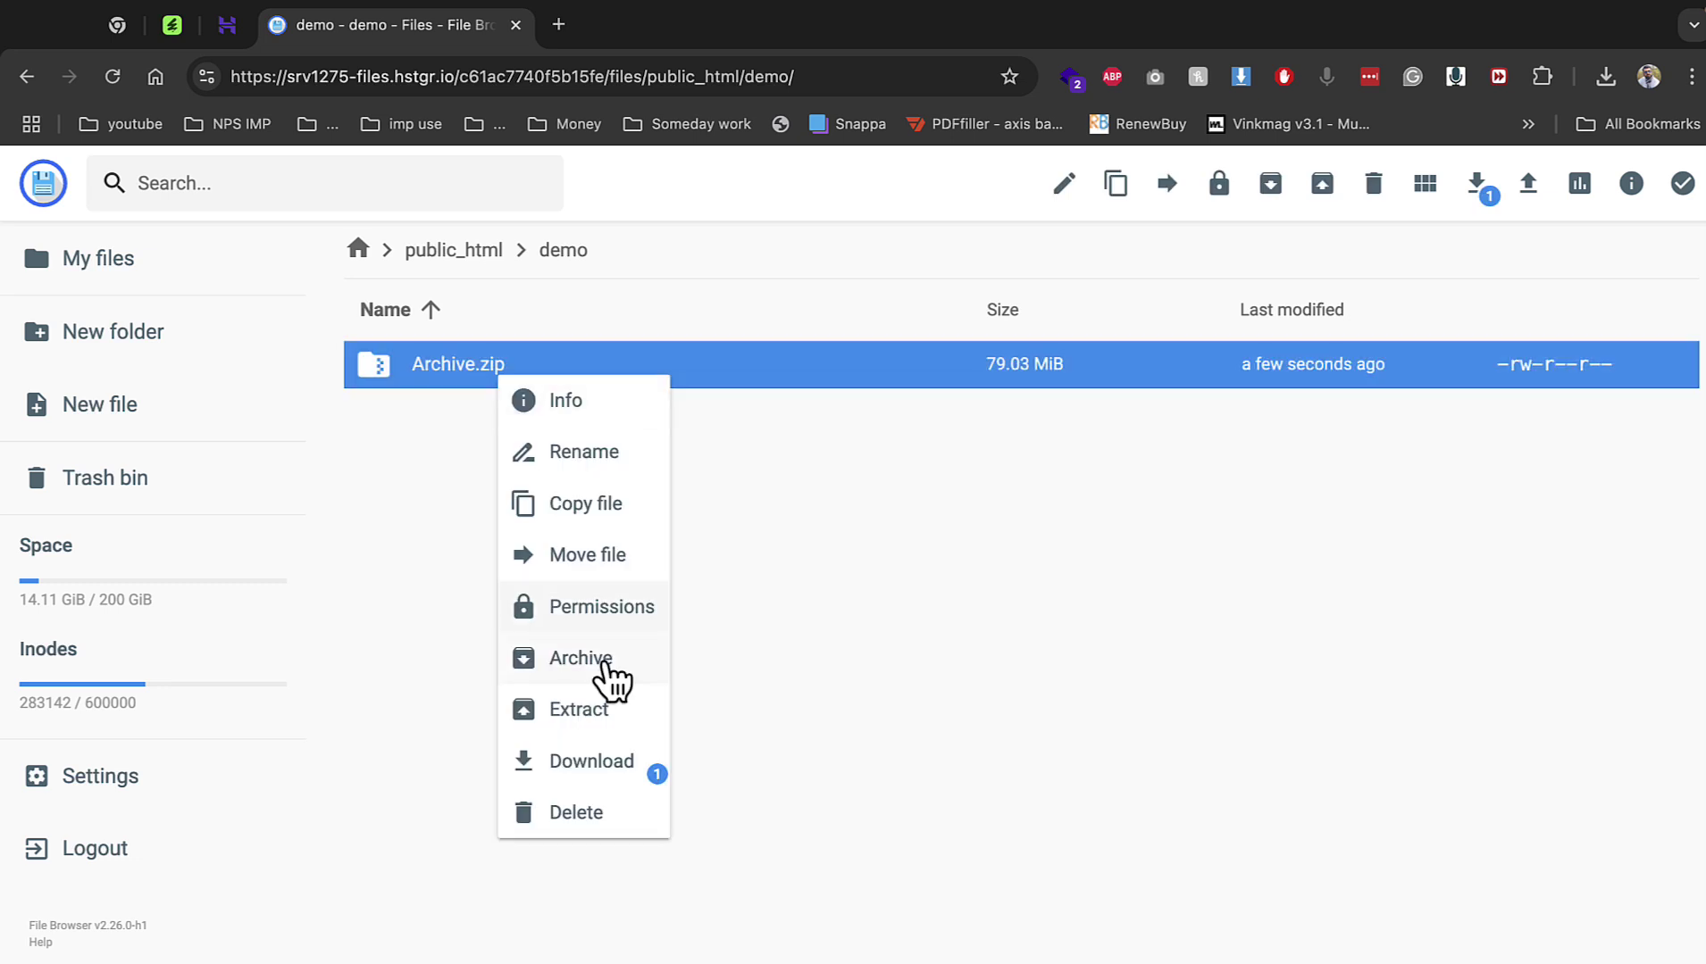
{"action": "left_click", "coordinate": [596, 709]}
{"action": "left_click", "coordinate": [716, 533]}
{"action": "type", "text": "demo"}
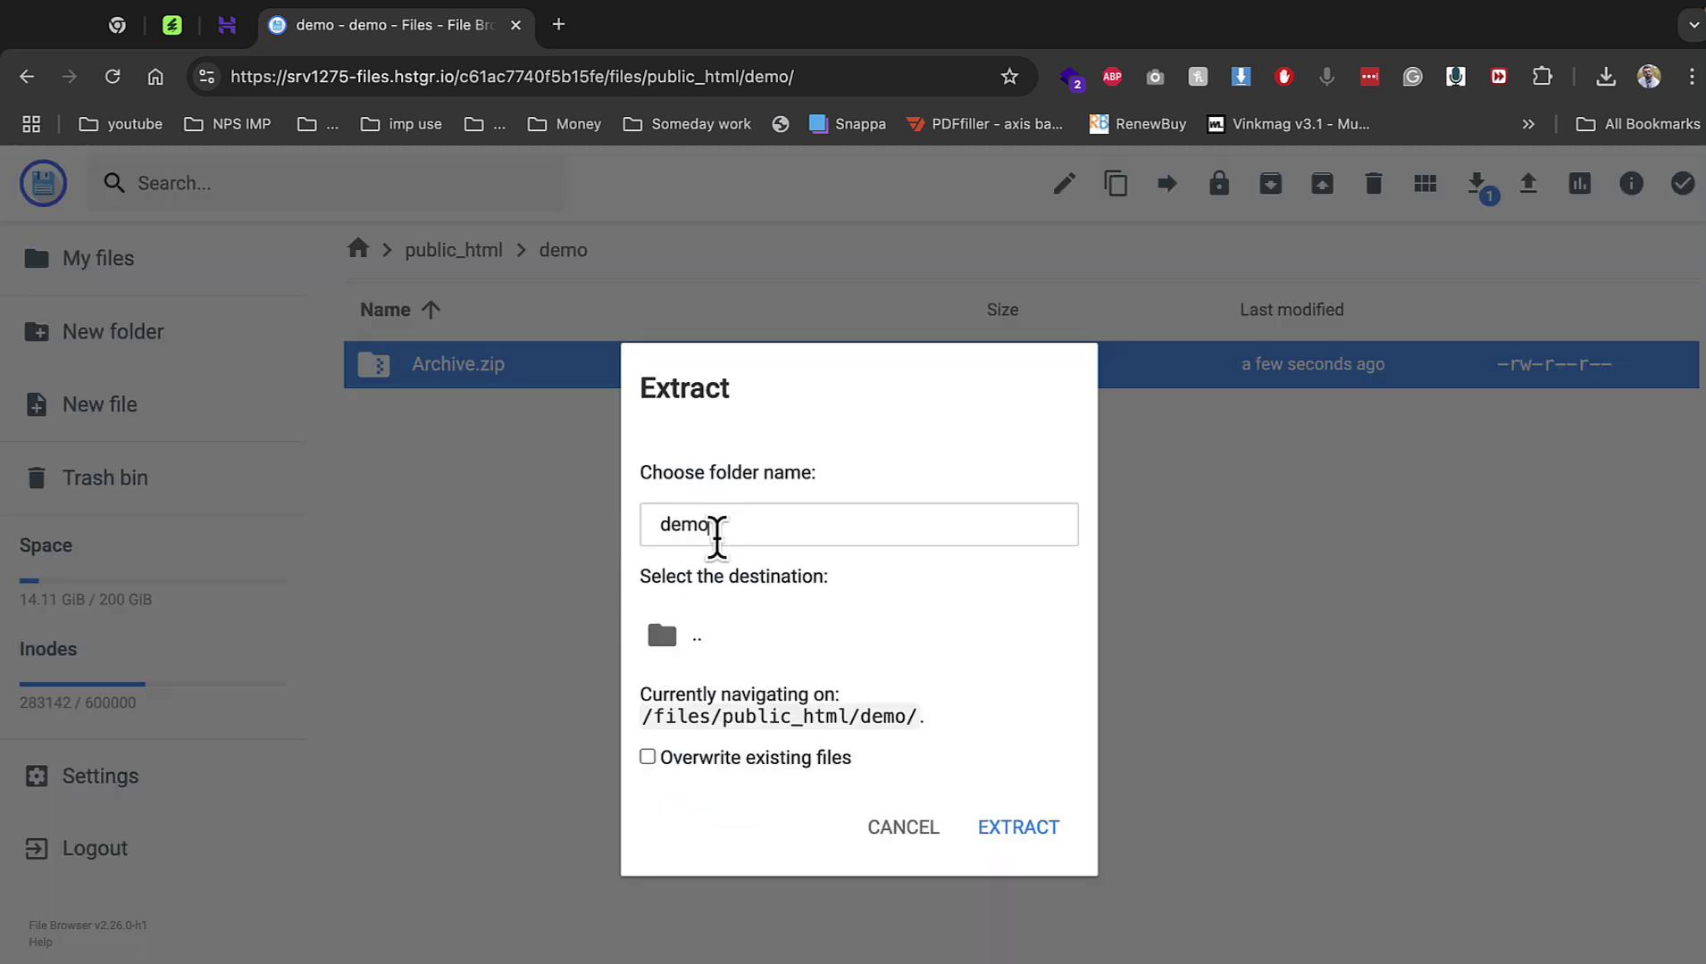
{"action": "left_click", "coordinate": [705, 630]}
{"action": "left_click", "coordinate": [1017, 830]}
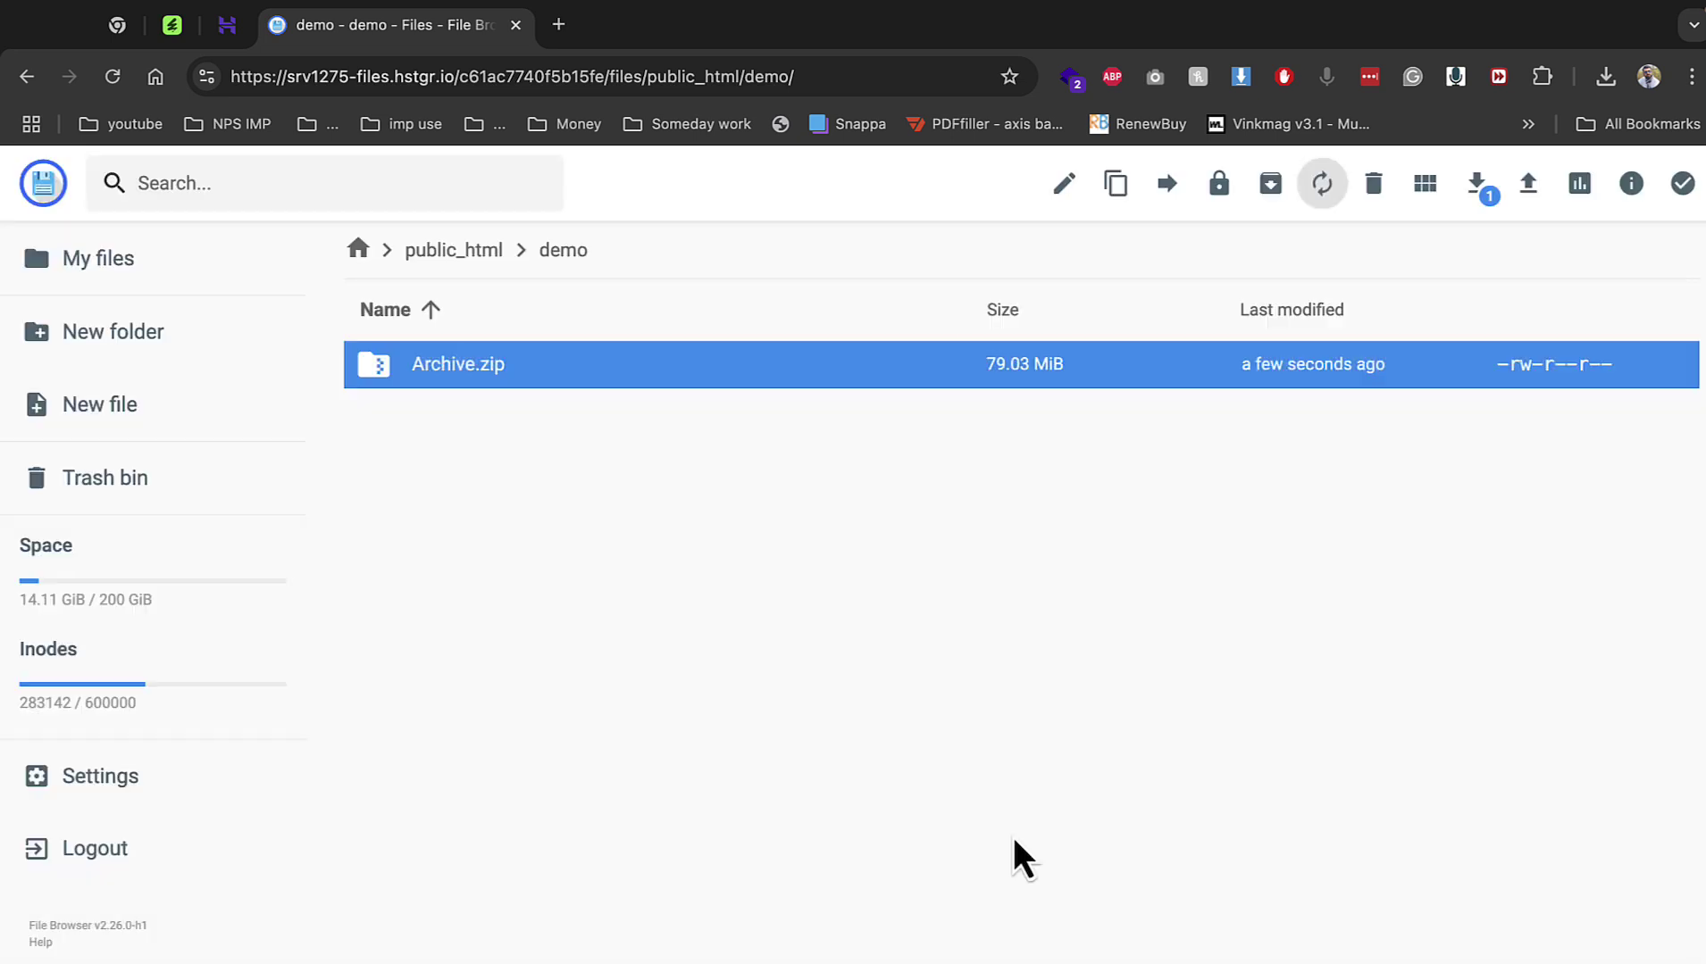
{"action": "left_click", "coordinate": [228, 36]}
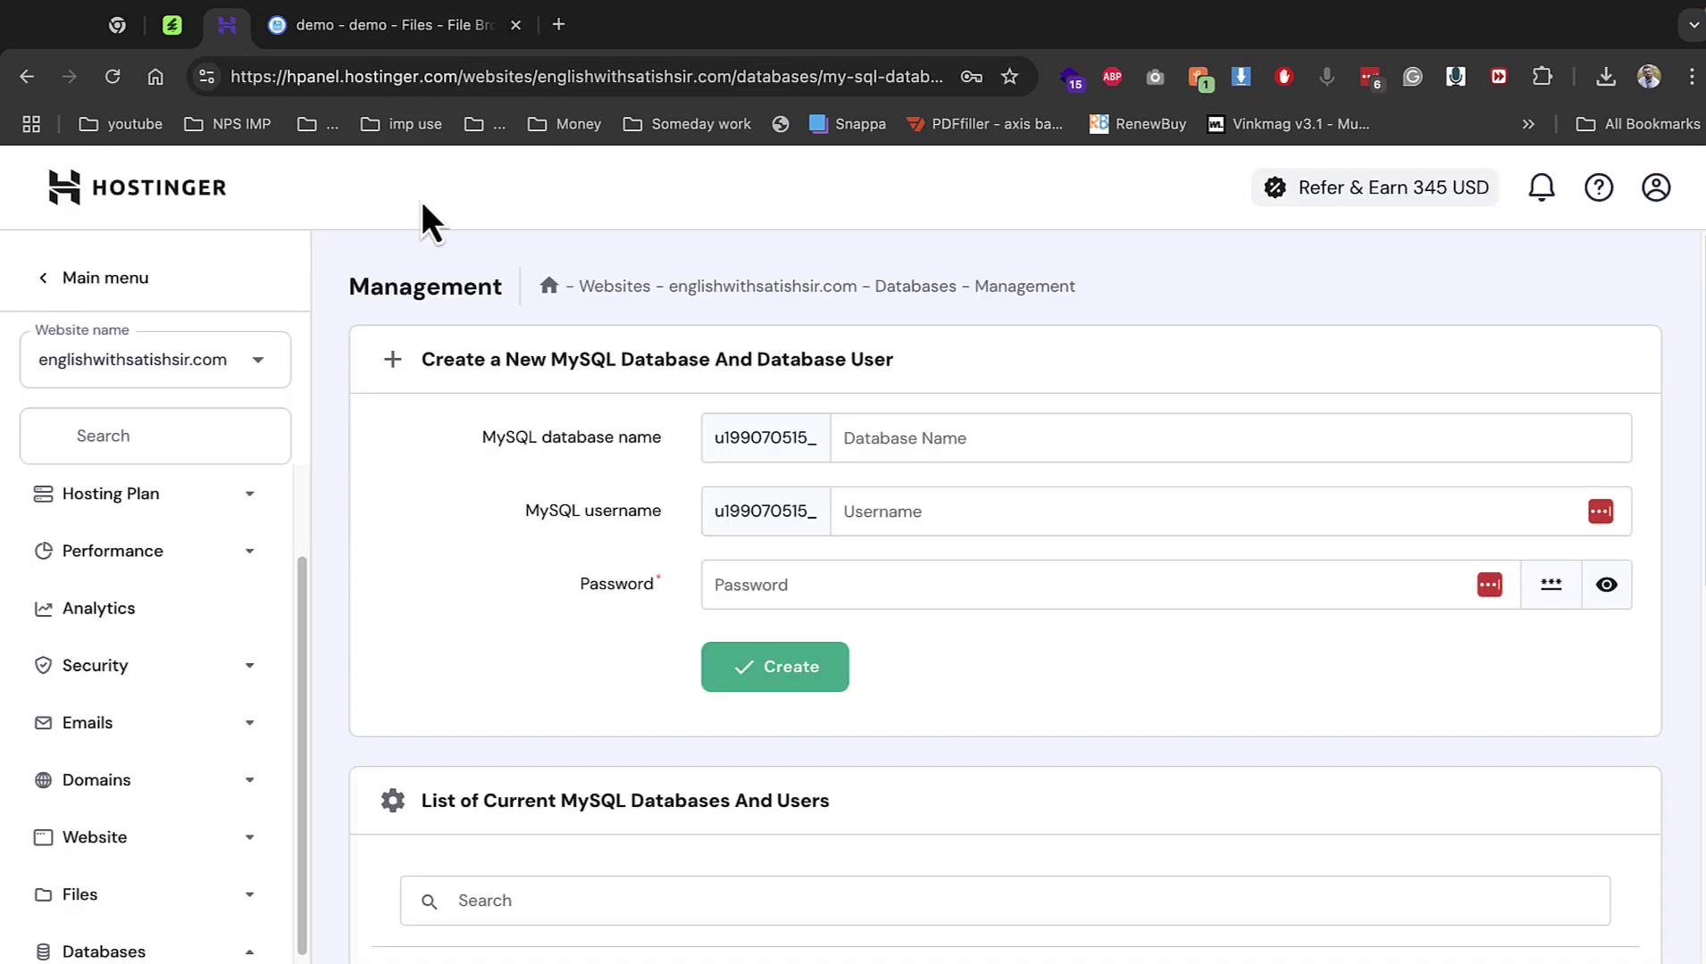
{"action": "mouse_move", "coordinate": [311, 4]}
{"action": "left_click", "coordinate": [358, 55]}
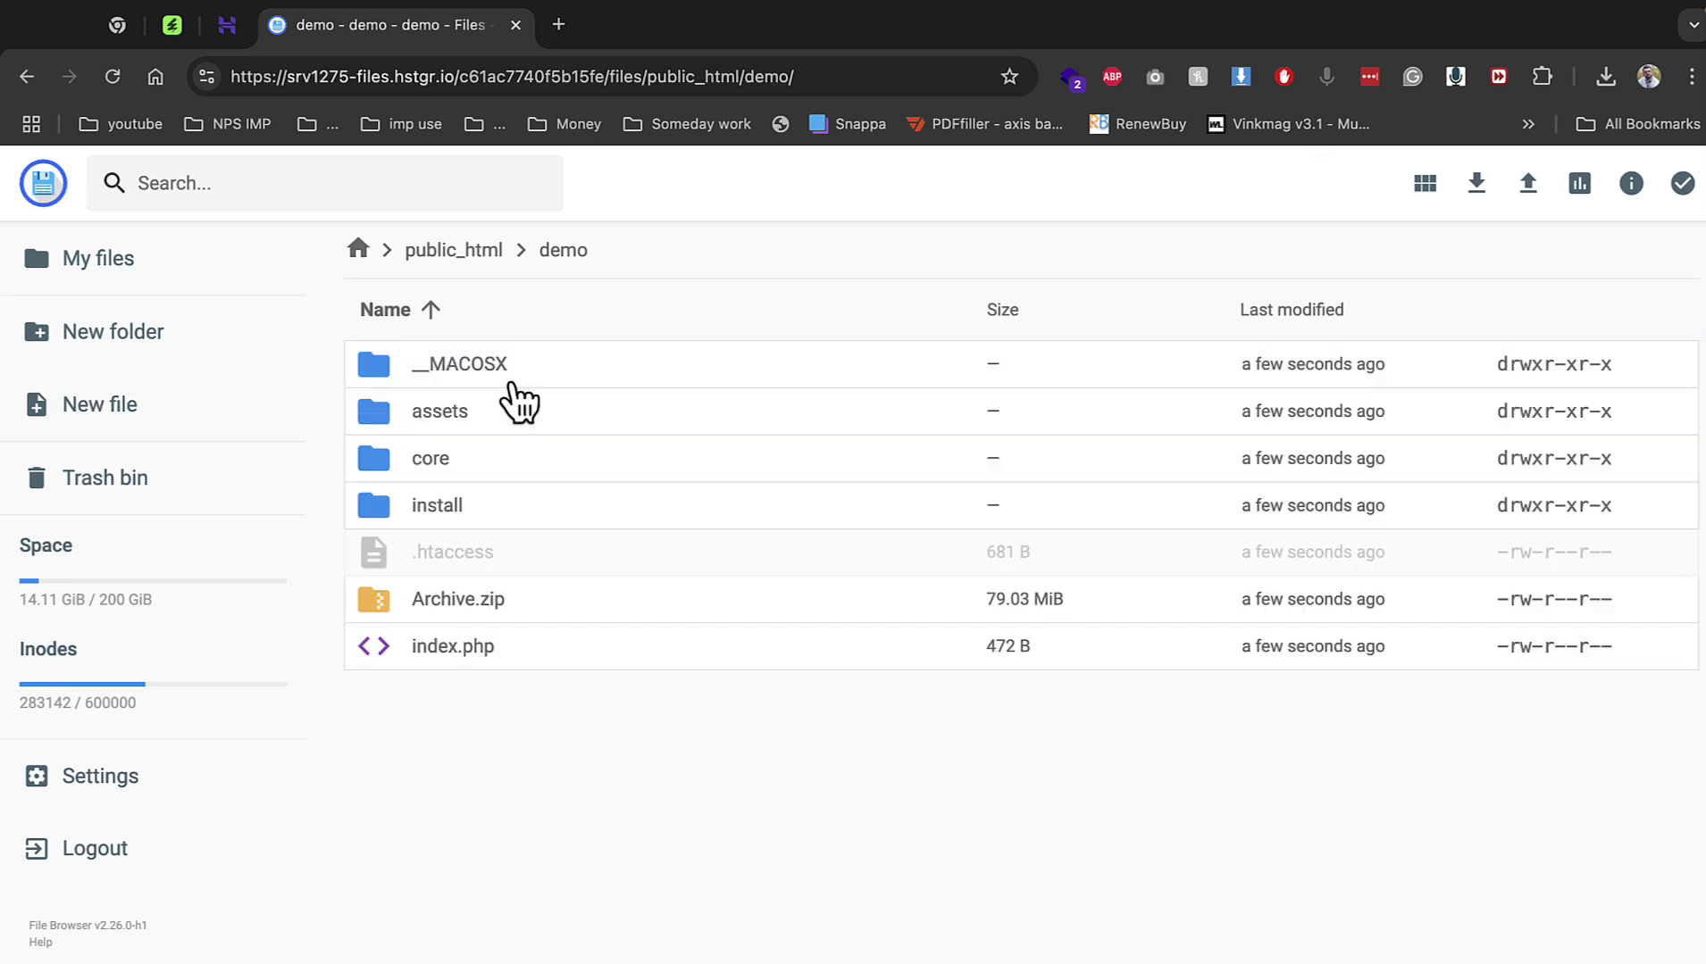
Load the demo subdomain installer, accept the licence and reach the requirements check.
{"action": "left_click", "coordinate": [560, 40]}
{"action": "type", "text": "demo"}
{"action": "key", "text": "Return"}
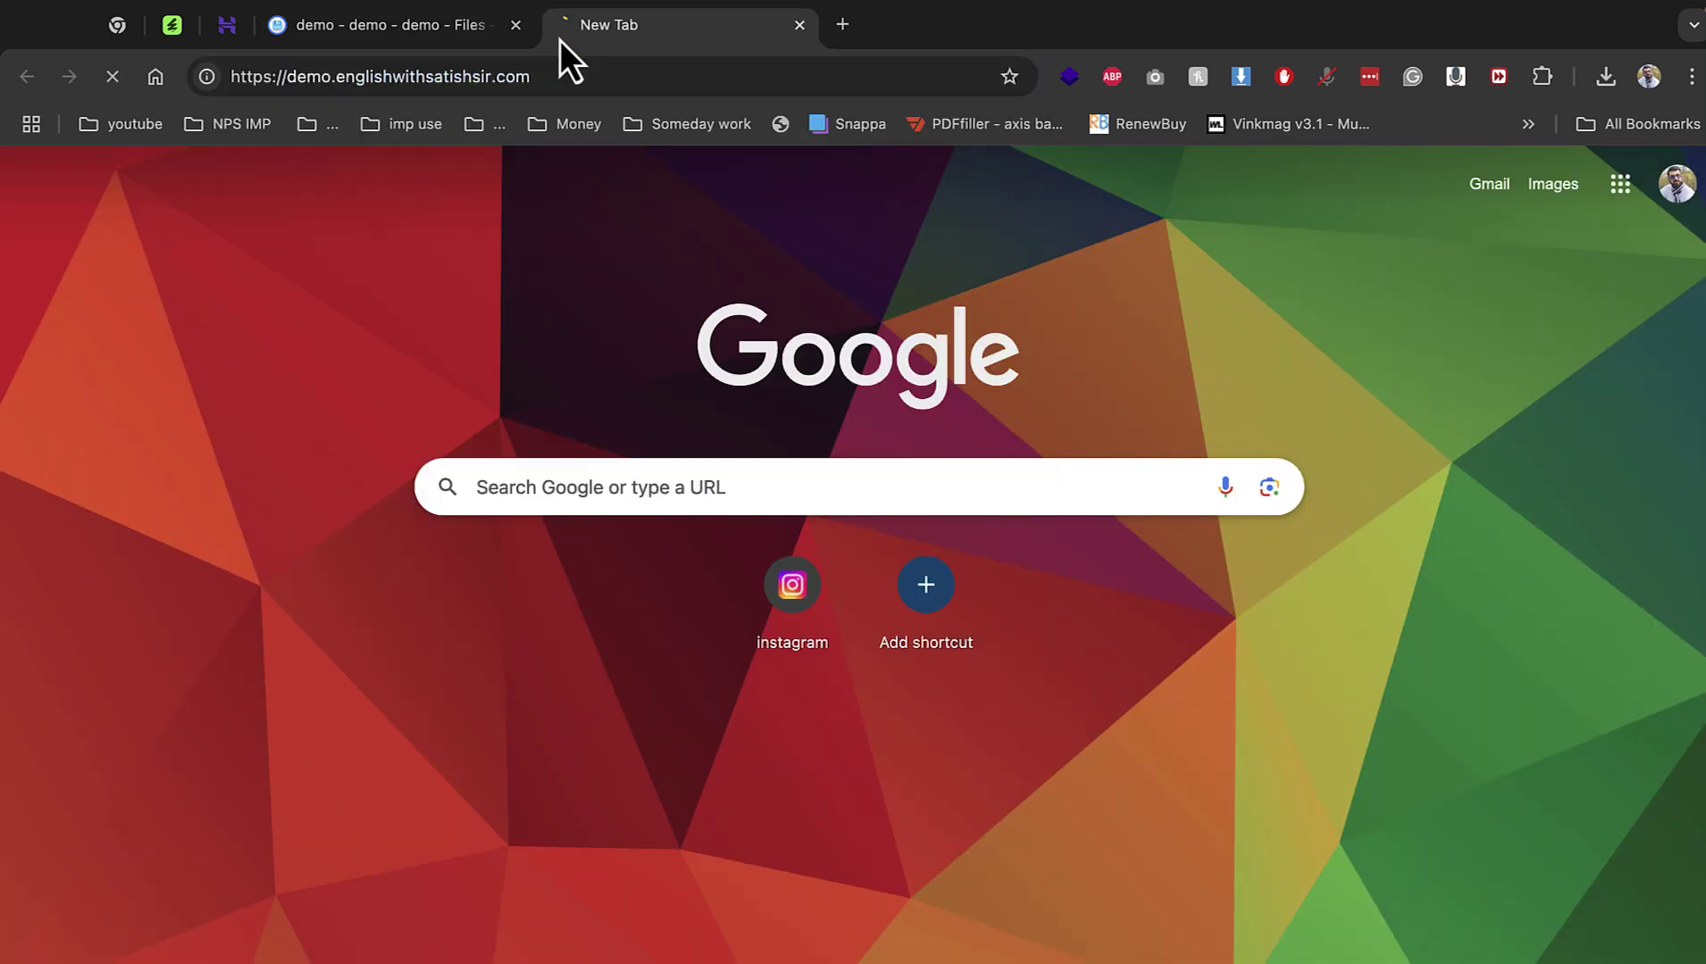
{"action": "scroll", "coordinate": [985, 684], "scroll_direction": "down", "scroll_amount": 5}
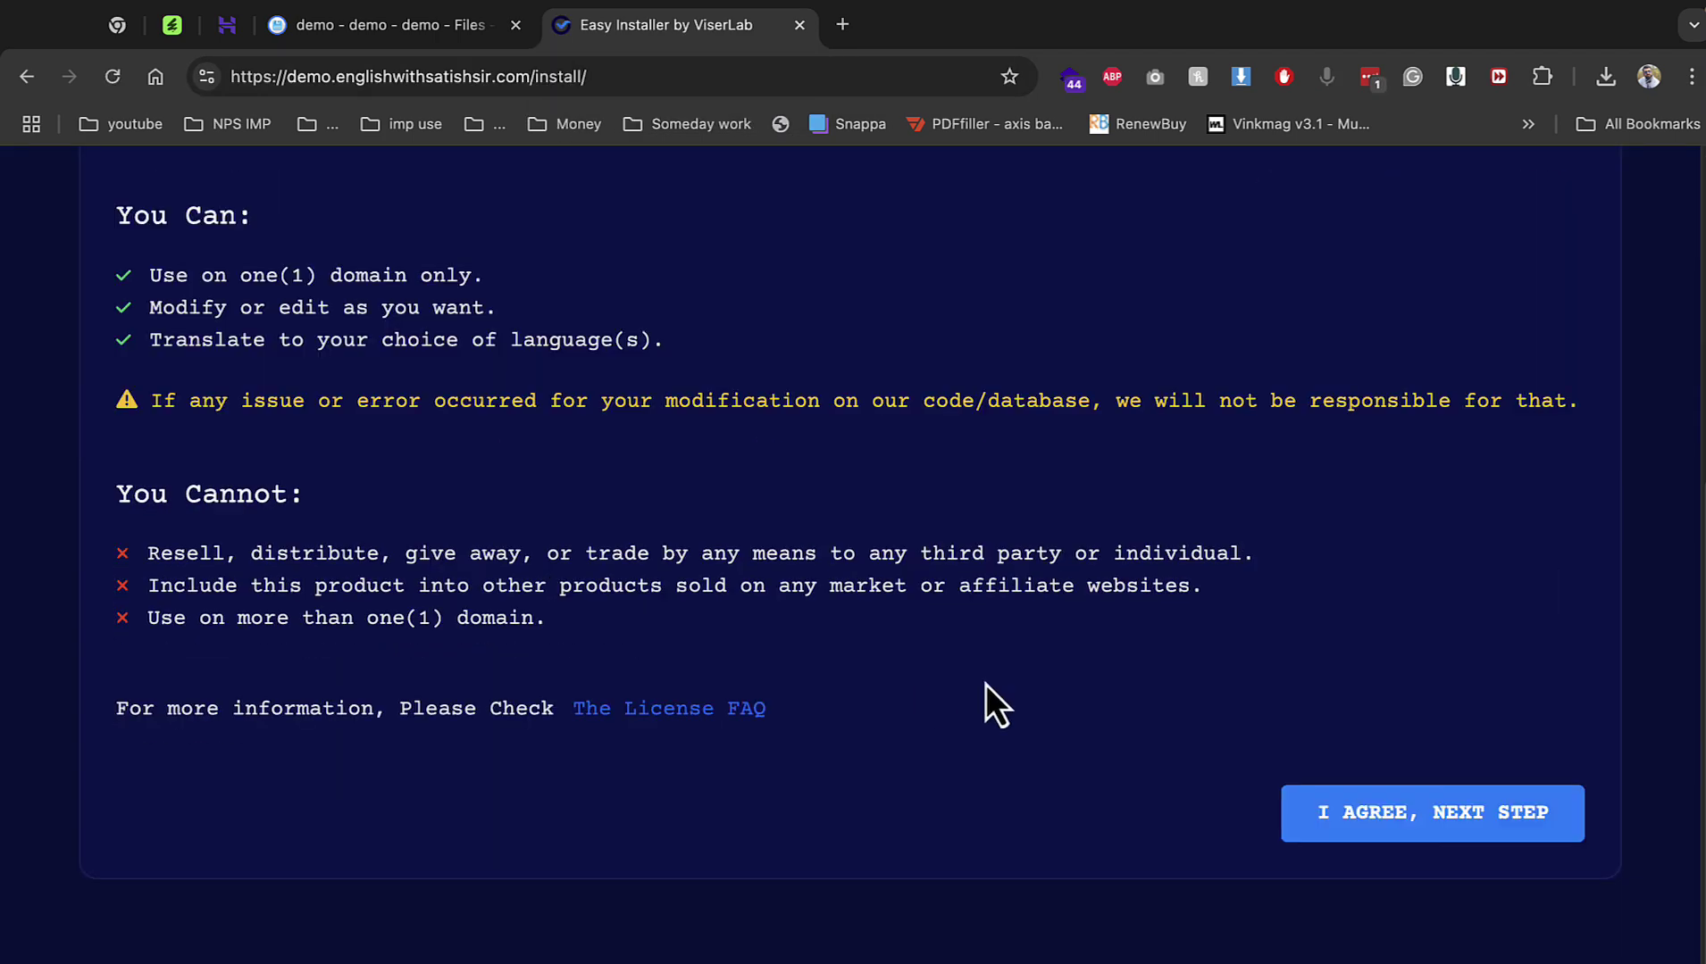
{"action": "left_click", "coordinate": [1344, 808]}
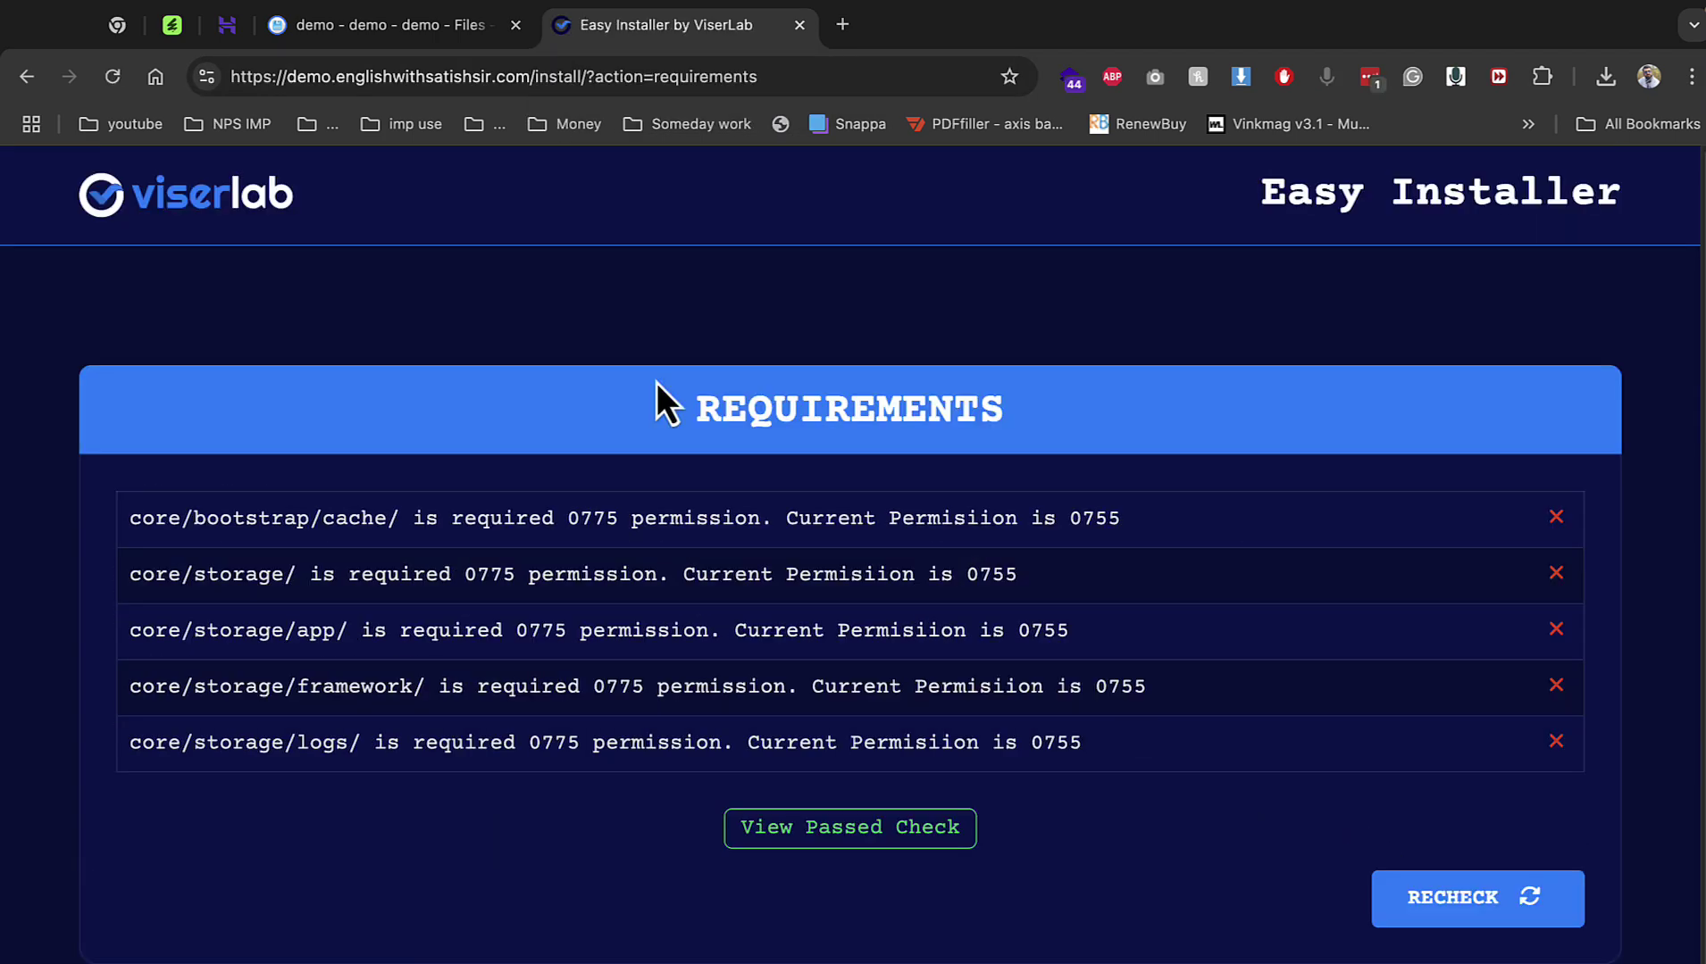
{"action": "left_click", "coordinate": [348, 33]}
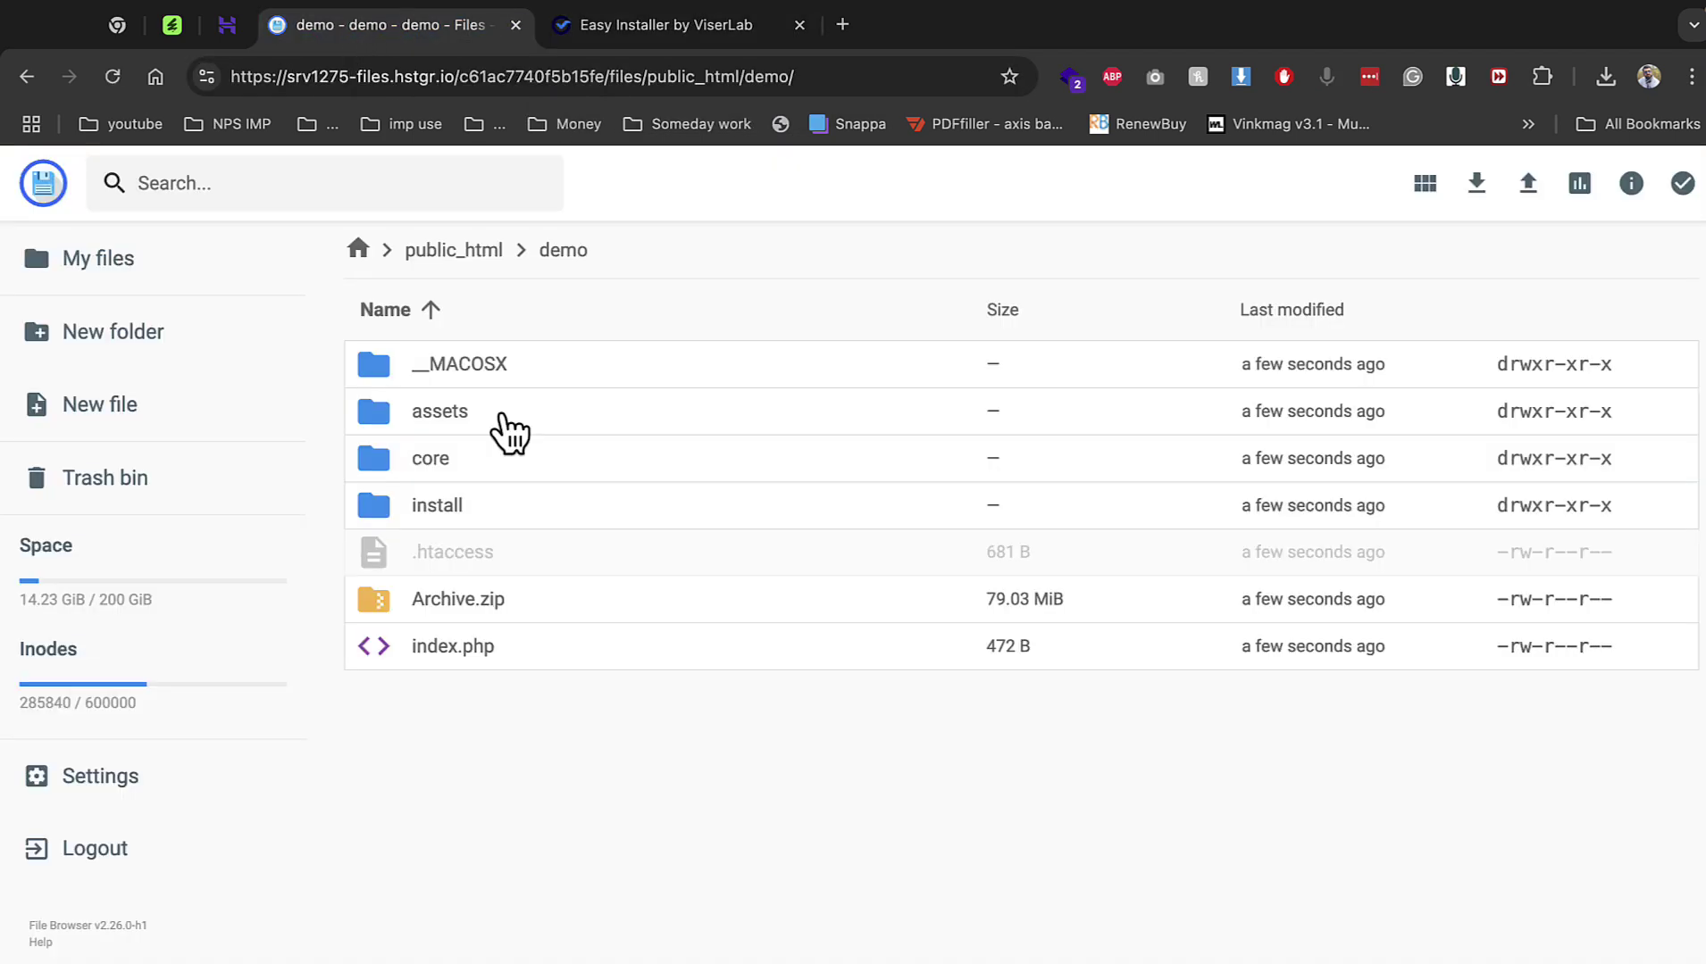
Give core/bootstrap/cache group and others write permission.
{"action": "double_click", "coordinate": [470, 457]}
{"action": "double_click", "coordinate": [464, 419]}
{"action": "right_click", "coordinate": [464, 370]}
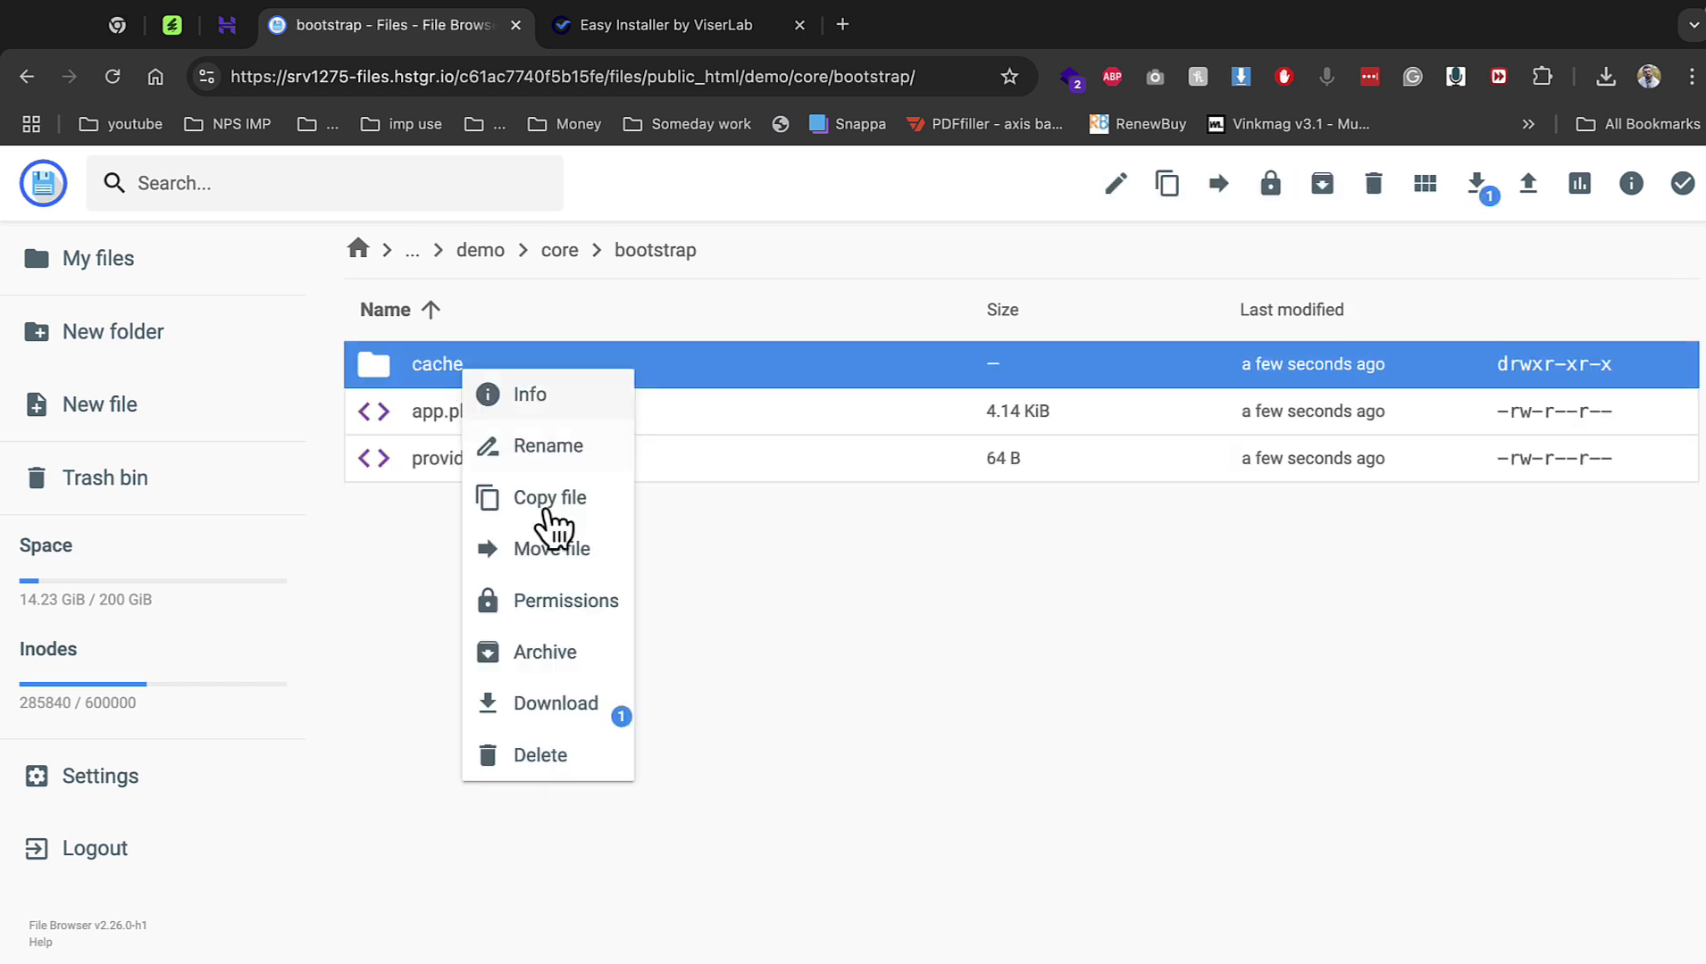
{"action": "left_click", "coordinate": [566, 600]}
{"action": "left_click", "coordinate": [855, 514]}
{"action": "left_click", "coordinate": [855, 555]}
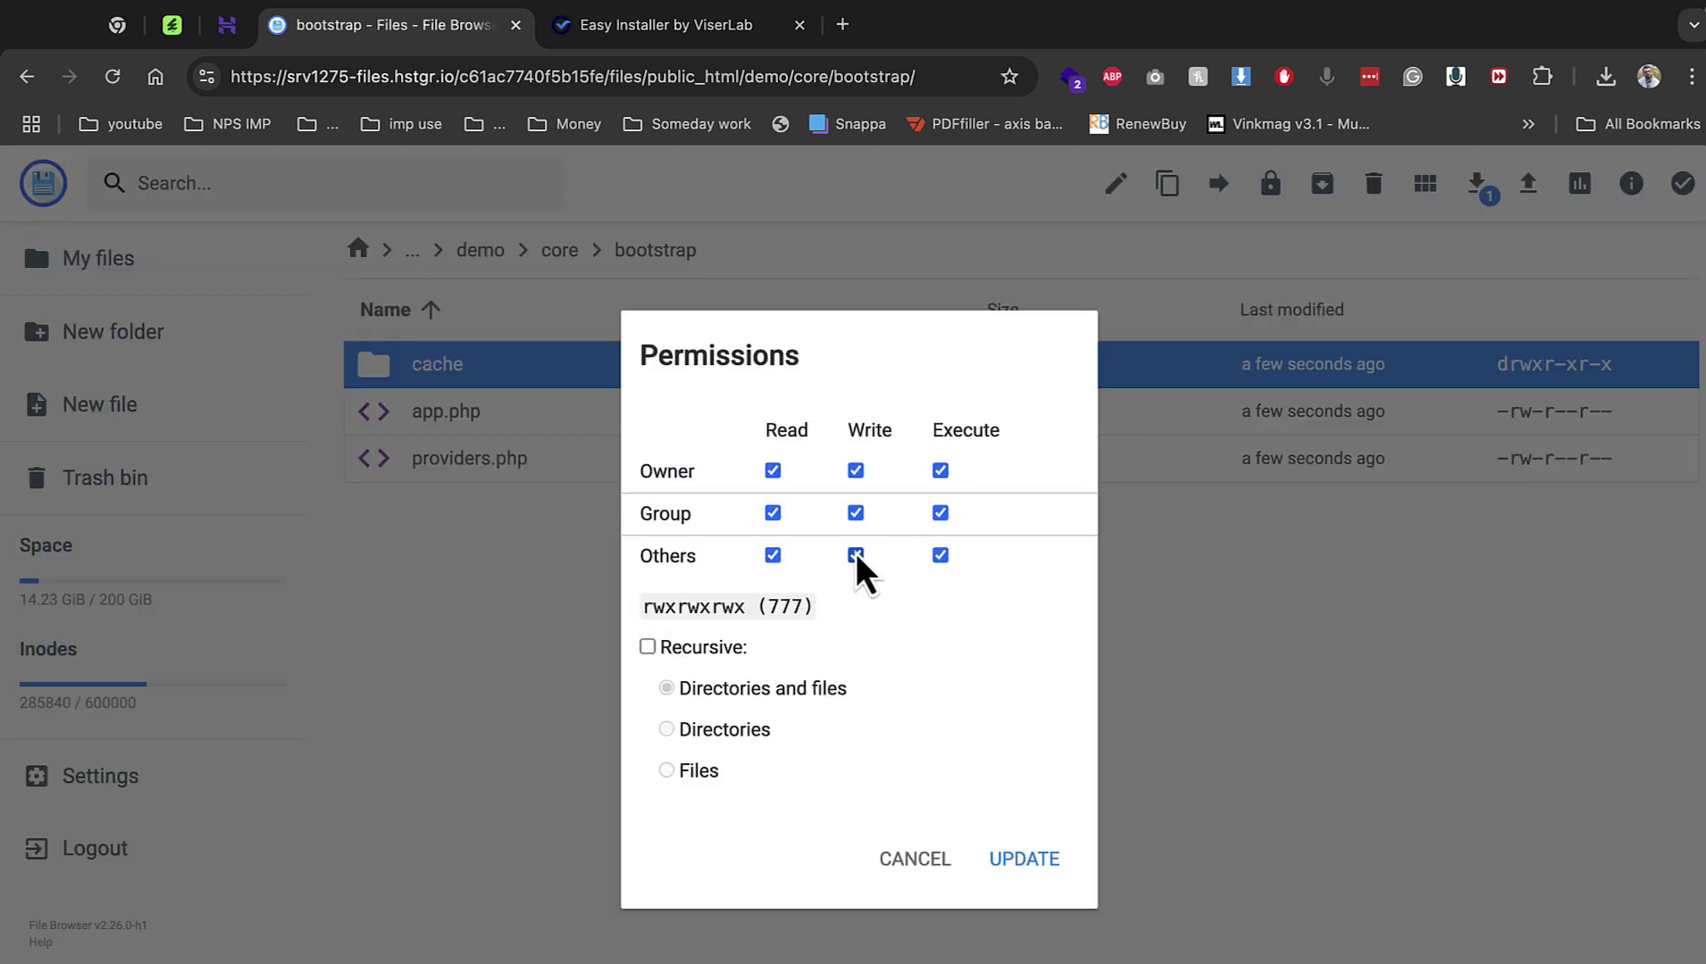
{"action": "left_click", "coordinate": [1024, 858]}
{"action": "left_click", "coordinate": [559, 251]}
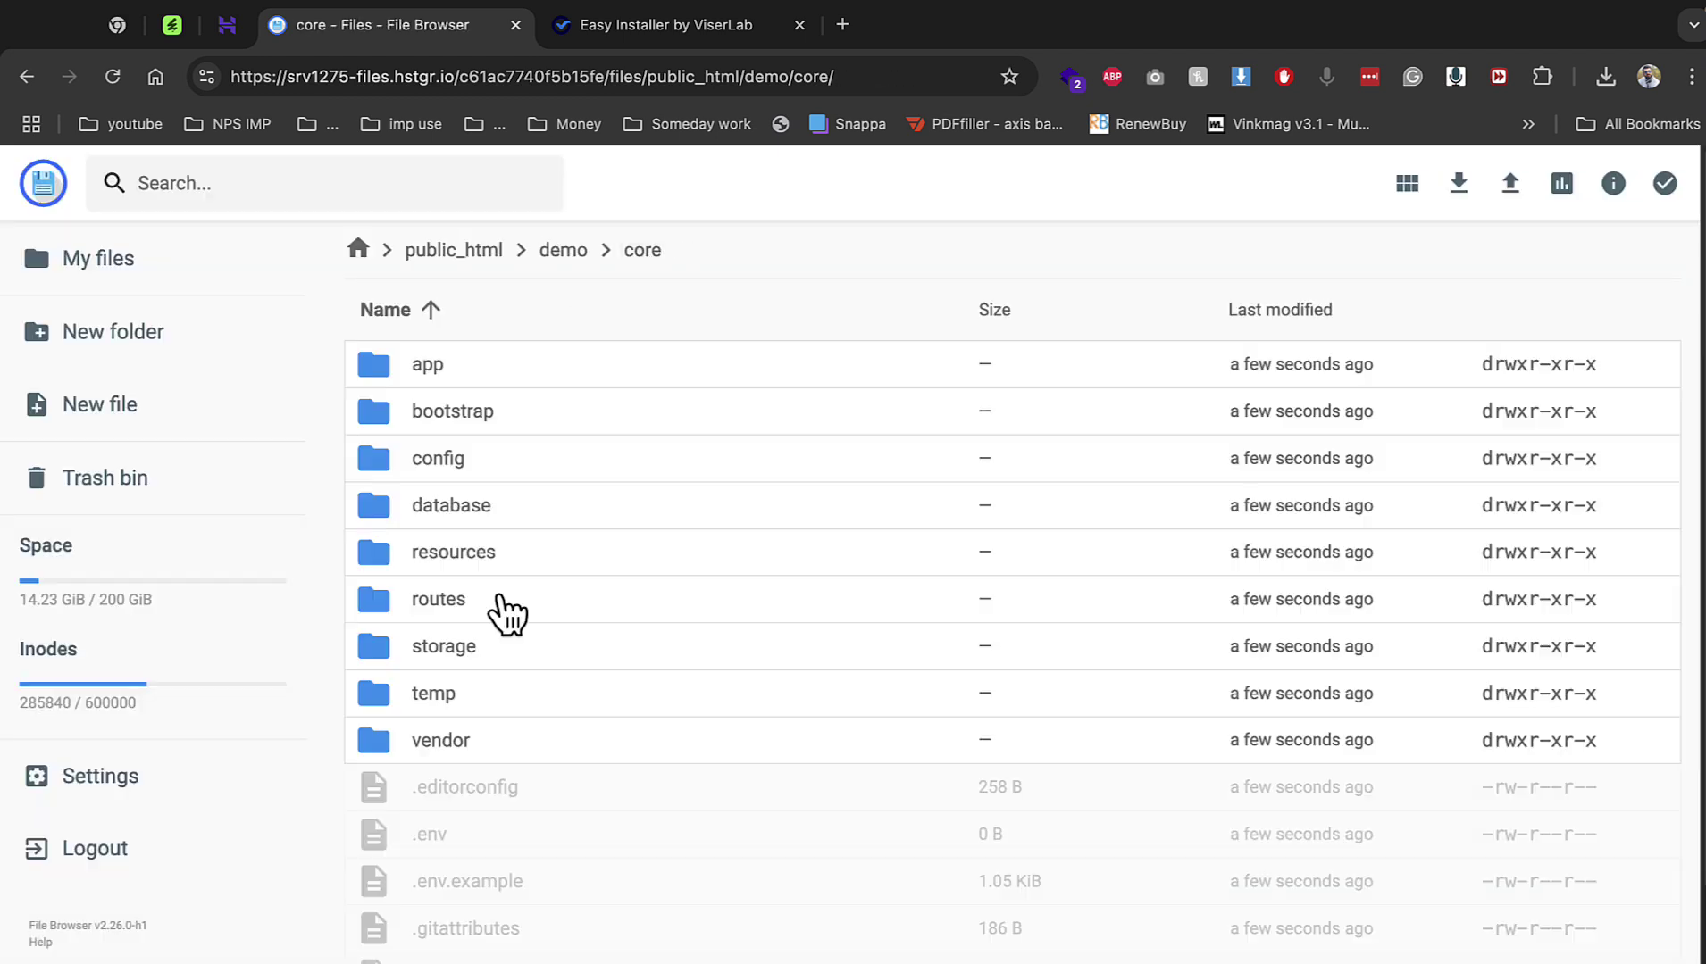
Set the core/storage folder and its app subfolder to 777 permissions.
{"action": "right_click", "coordinate": [466, 651]}
{"action": "left_click", "coordinate": [617, 888]}
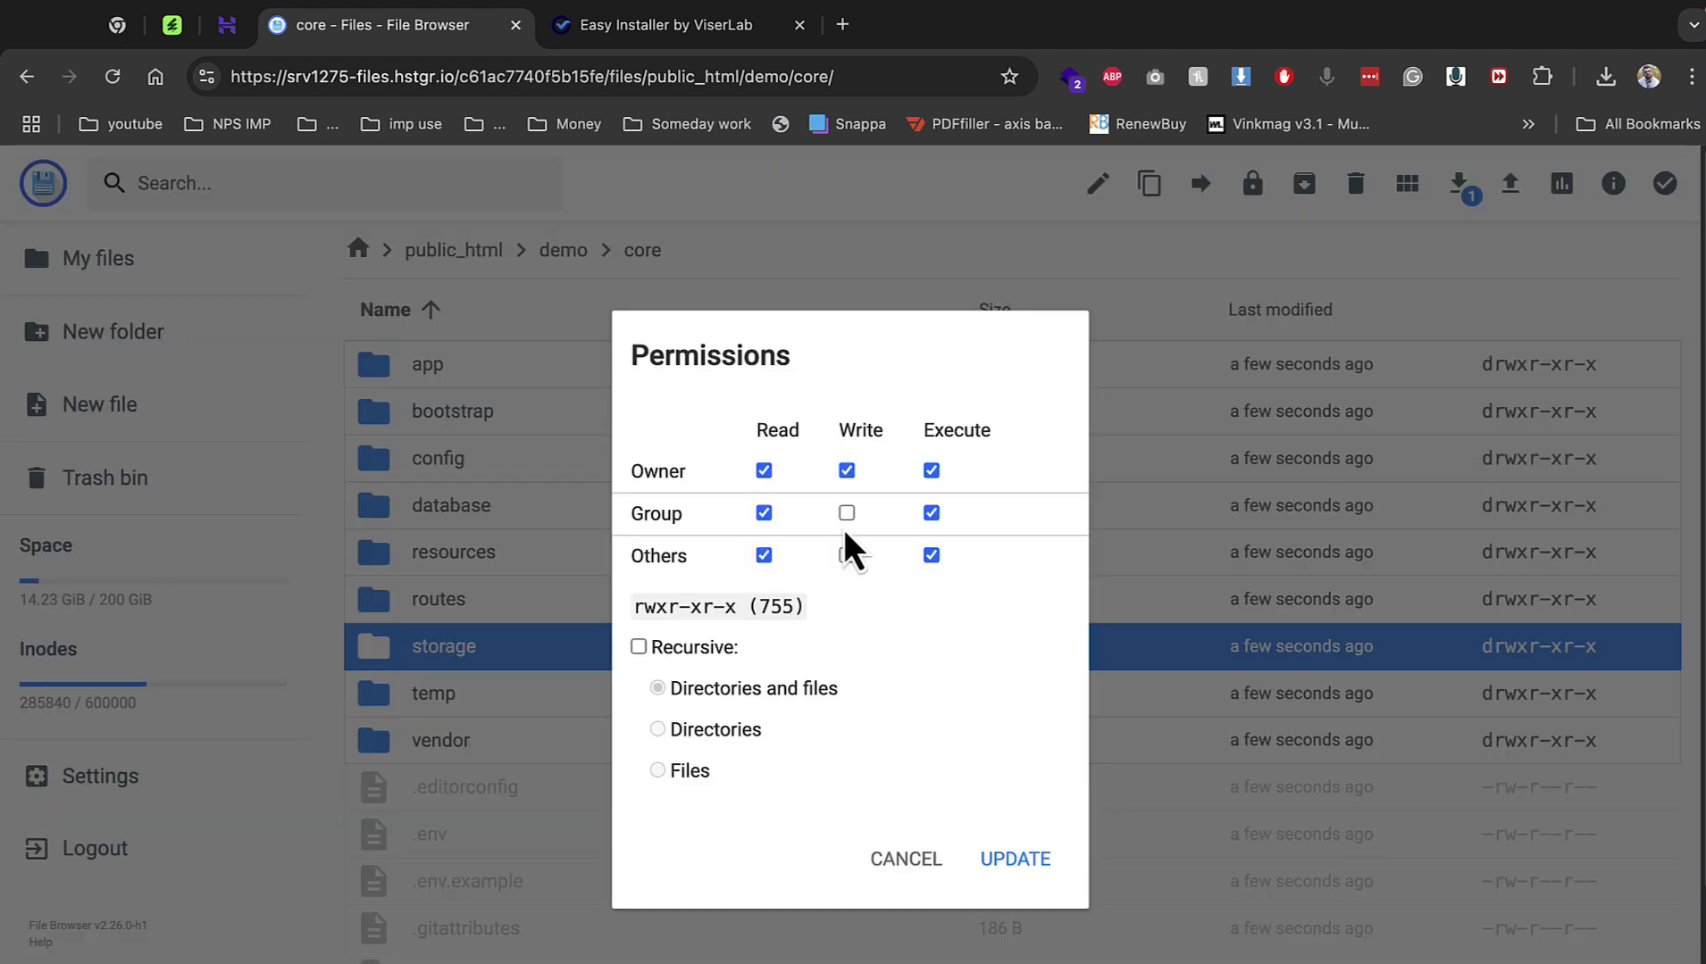
{"action": "left_click", "coordinate": [847, 512]}
{"action": "left_click", "coordinate": [847, 555]}
{"action": "left_click", "coordinate": [1027, 858]}
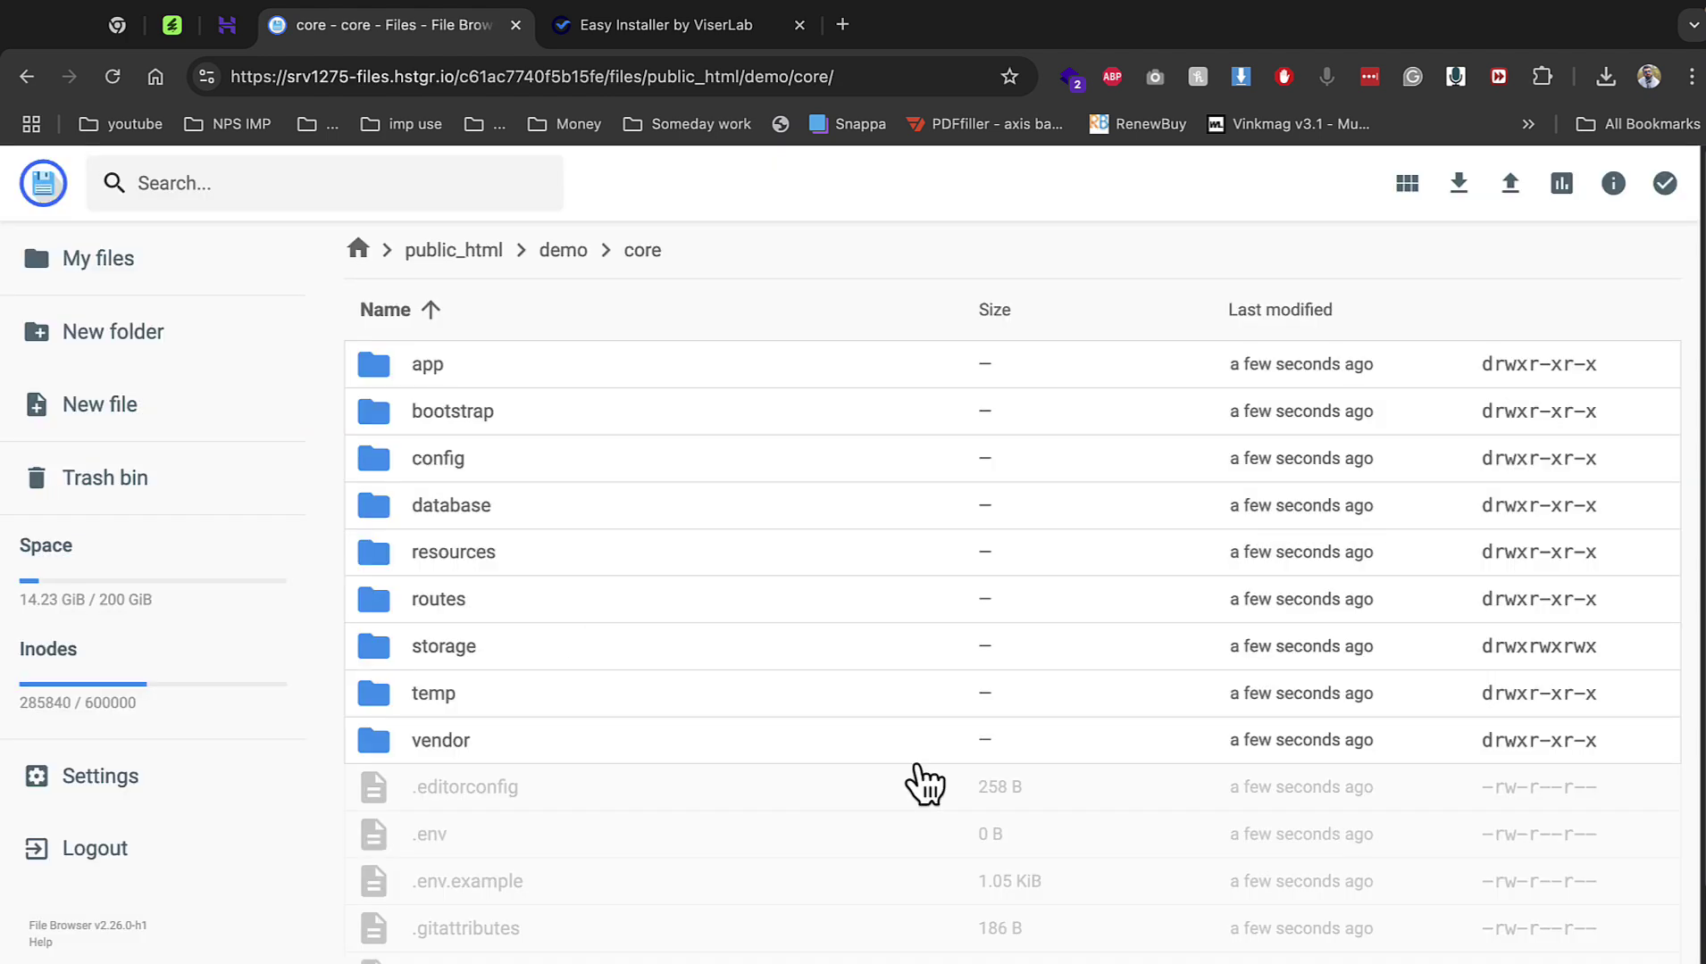
{"action": "double_click", "coordinate": [584, 658]}
{"action": "right_click", "coordinate": [477, 382]}
{"action": "left_click", "coordinate": [564, 597]}
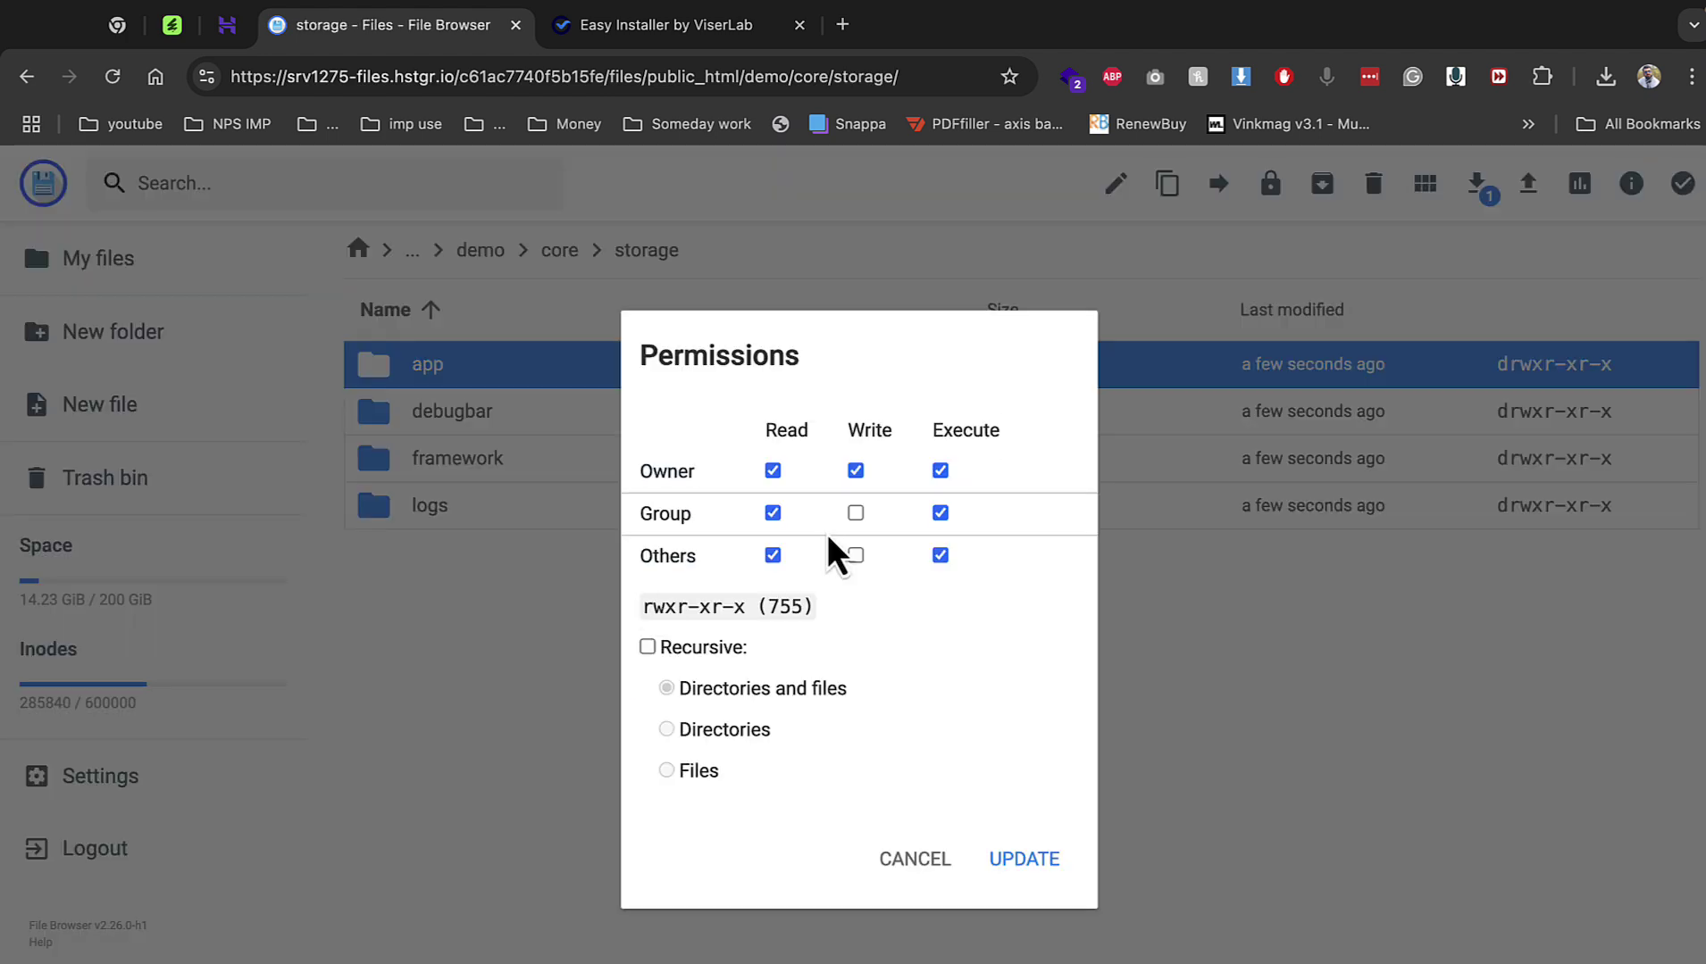
{"action": "left_click", "coordinate": [853, 515]}
{"action": "left_click", "coordinate": [856, 558]}
{"action": "left_click", "coordinate": [1027, 860]}
Set the storage framework and logs subfolders to 777 permissions.
{"action": "right_click", "coordinate": [560, 482]}
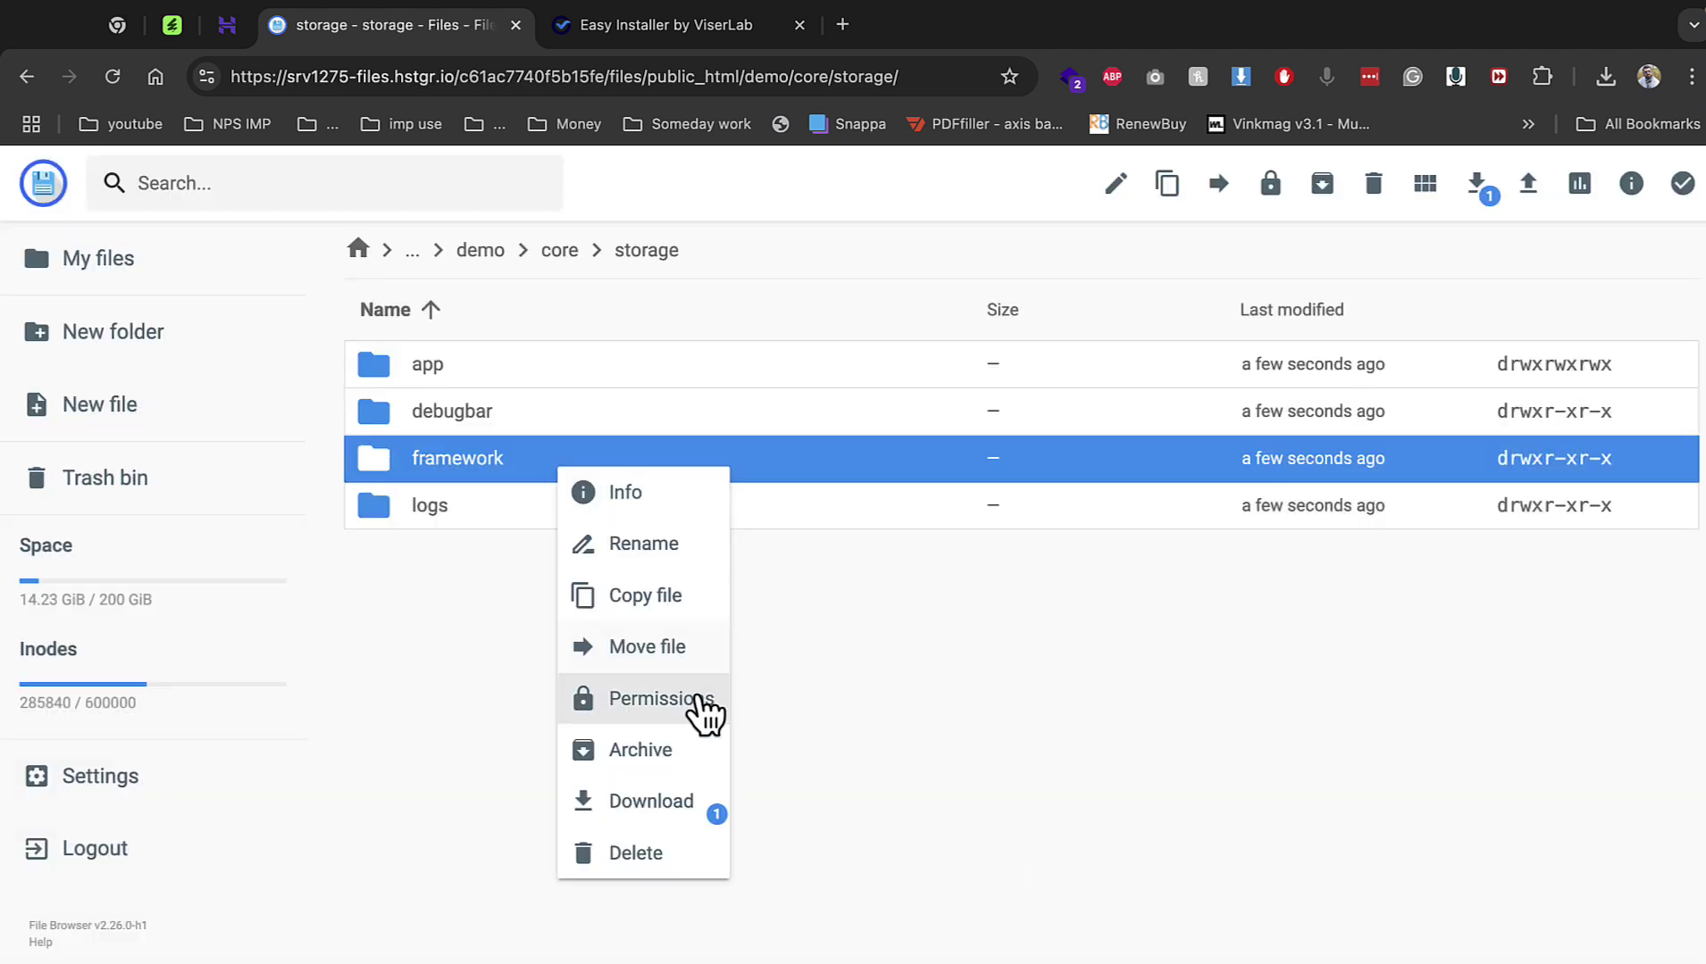
{"action": "left_click", "coordinate": [703, 704]}
{"action": "left_click", "coordinate": [853, 513]}
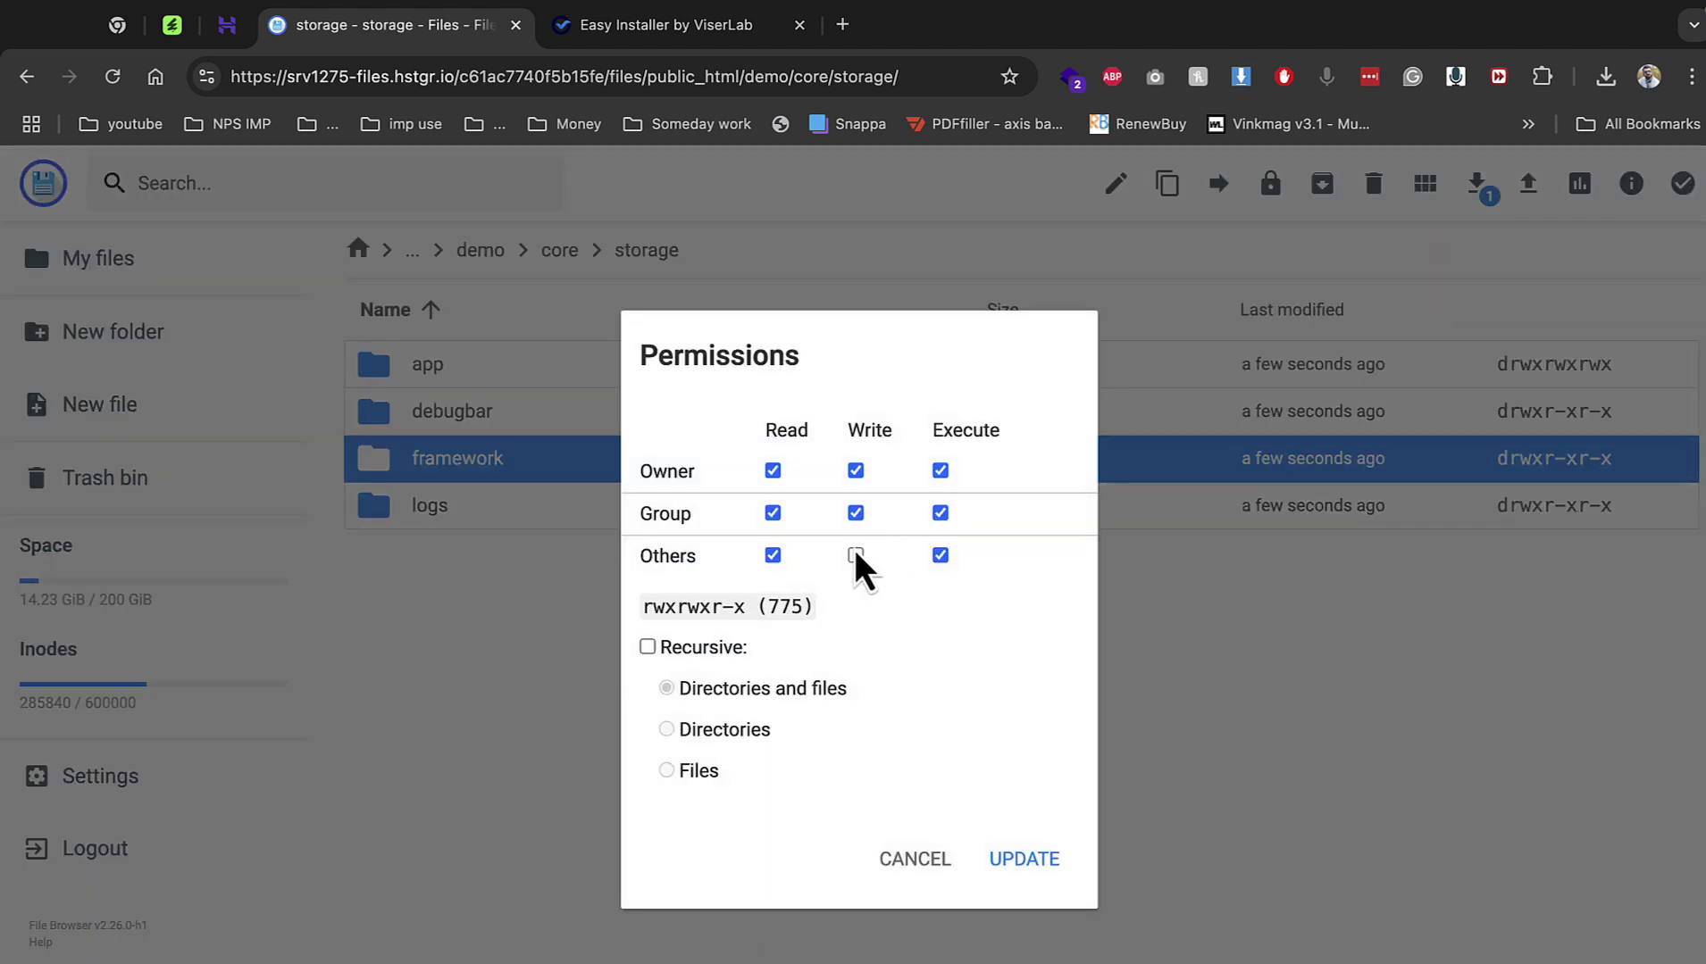
{"action": "left_click", "coordinate": [855, 557]}
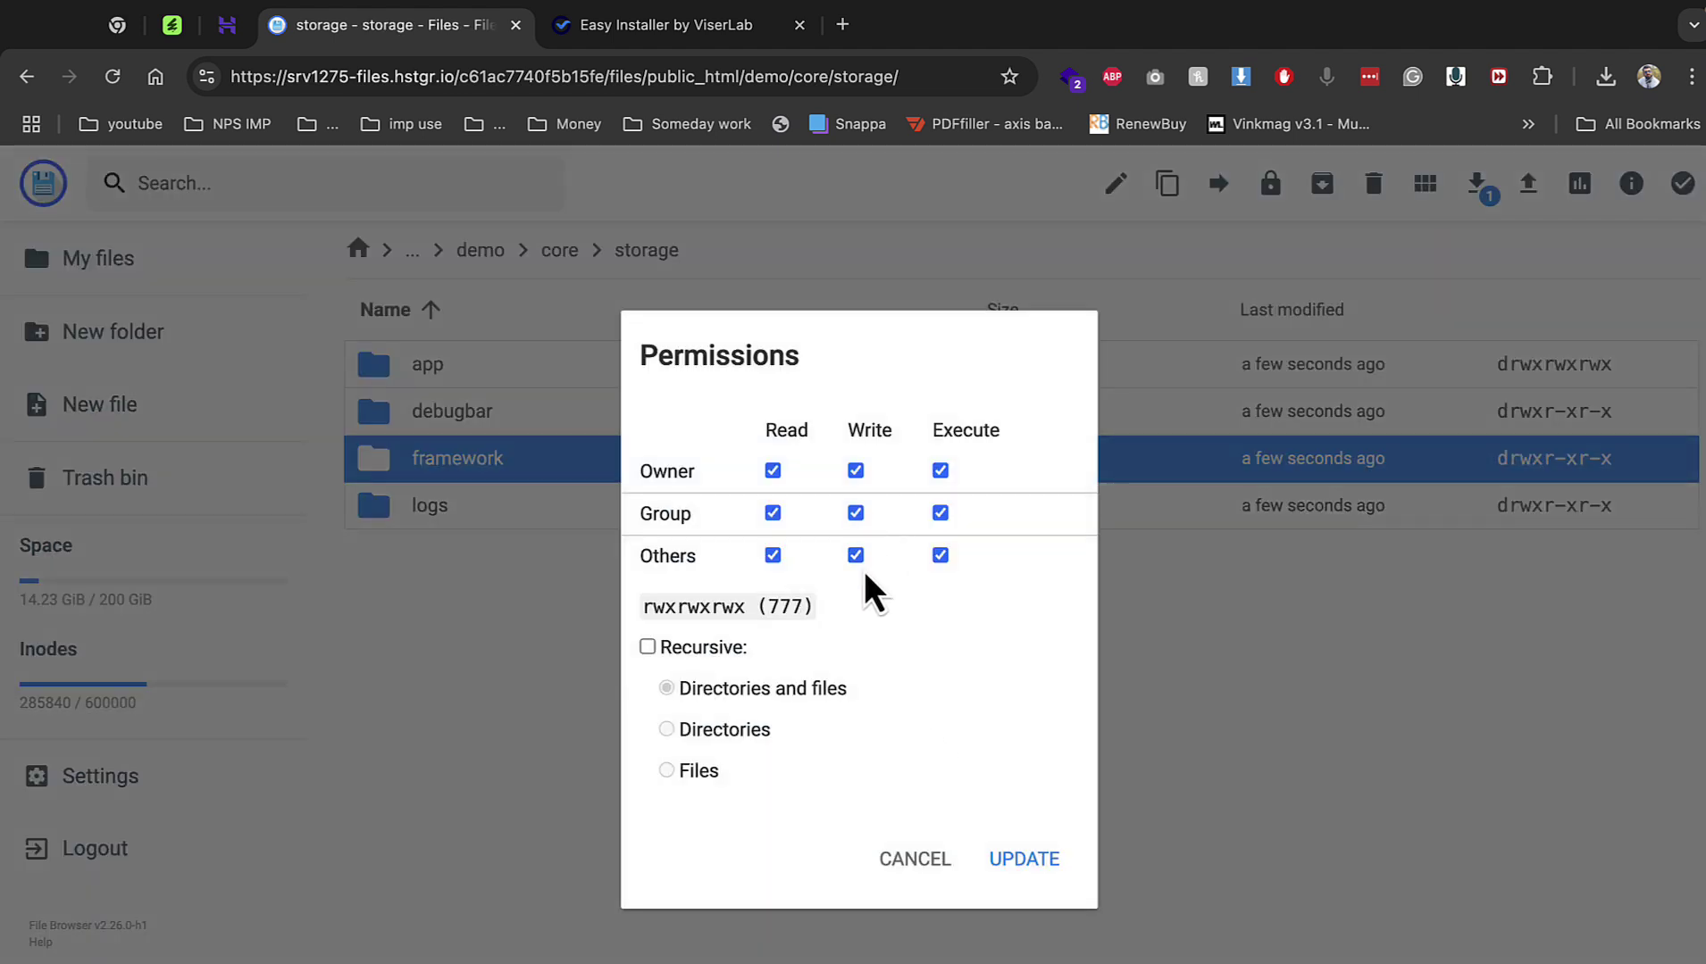
{"action": "left_click", "coordinate": [1025, 859]}
{"action": "right_click", "coordinate": [610, 516]}
{"action": "left_click", "coordinate": [728, 747]}
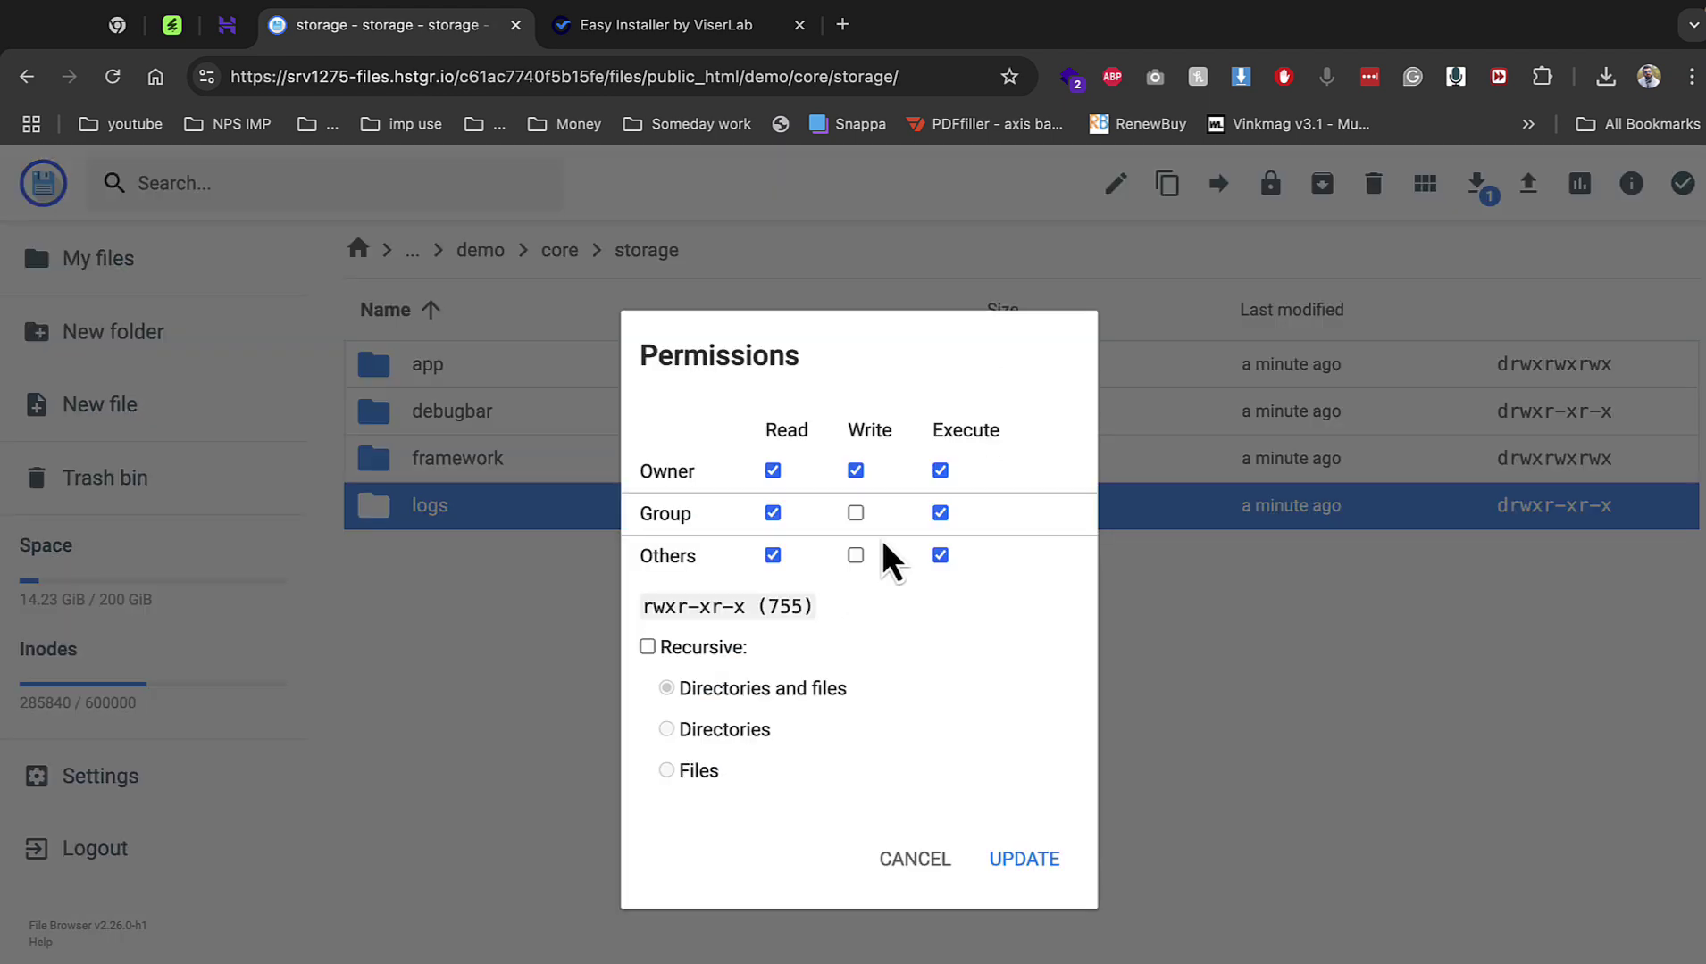
{"action": "left_click", "coordinate": [855, 514]}
{"action": "left_click", "coordinate": [855, 556]}
{"action": "left_click", "coordinate": [1027, 862]}
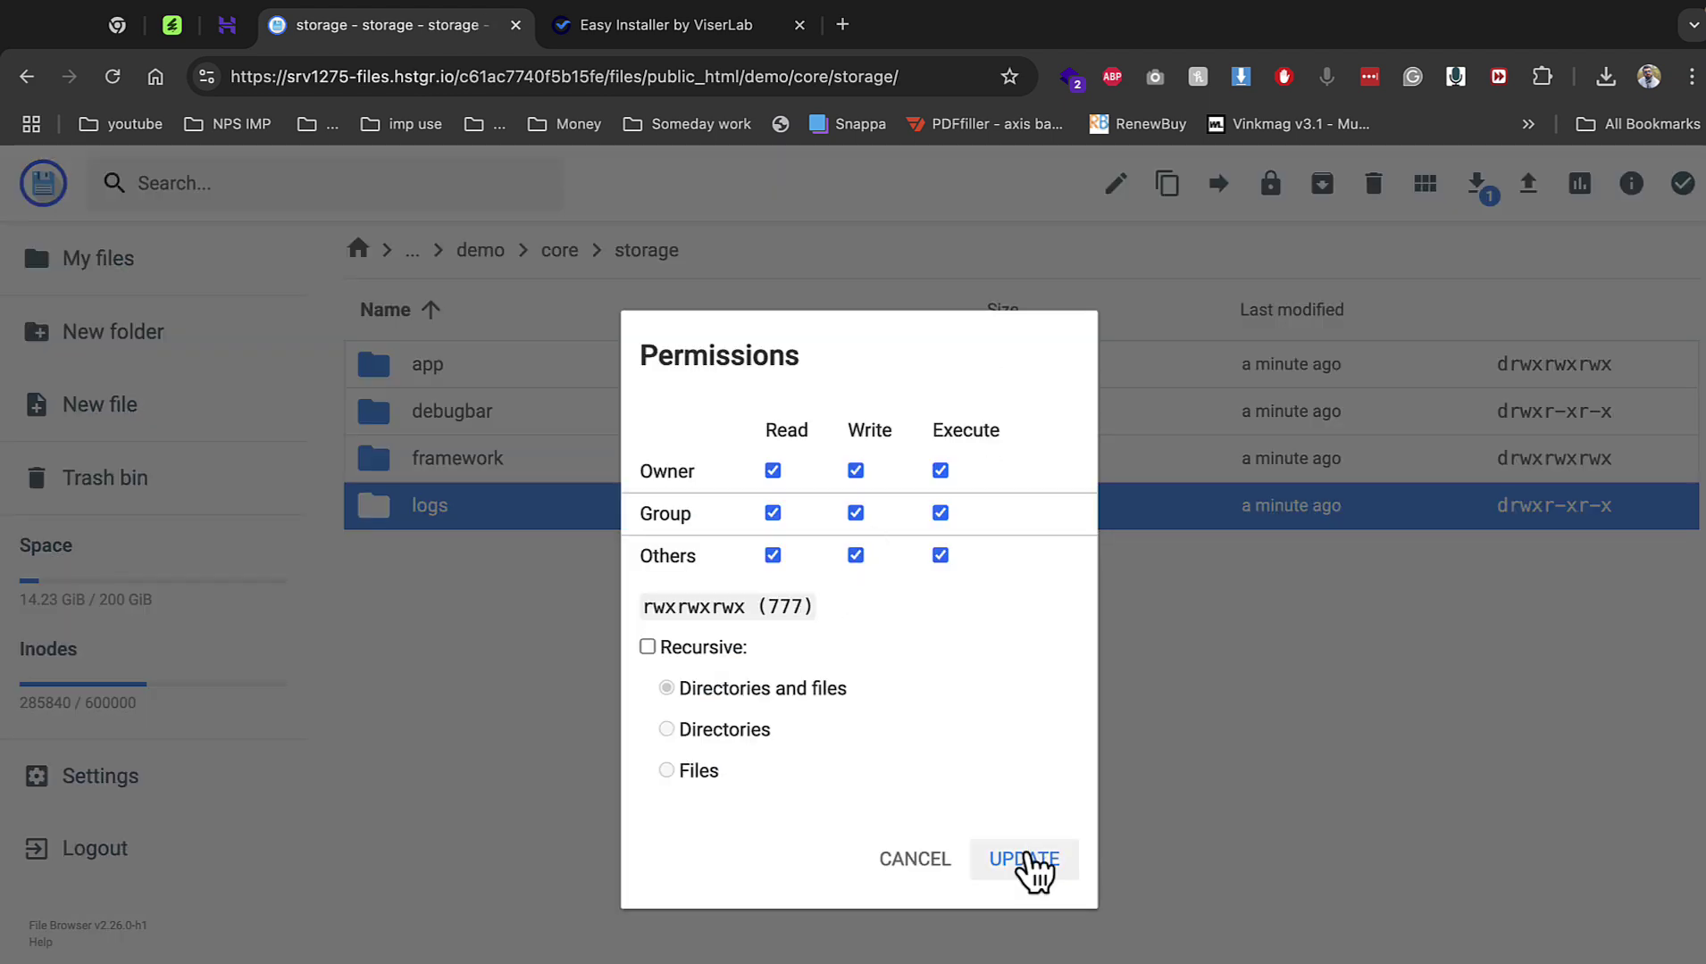
{"action": "left_click", "coordinate": [652, 23]}
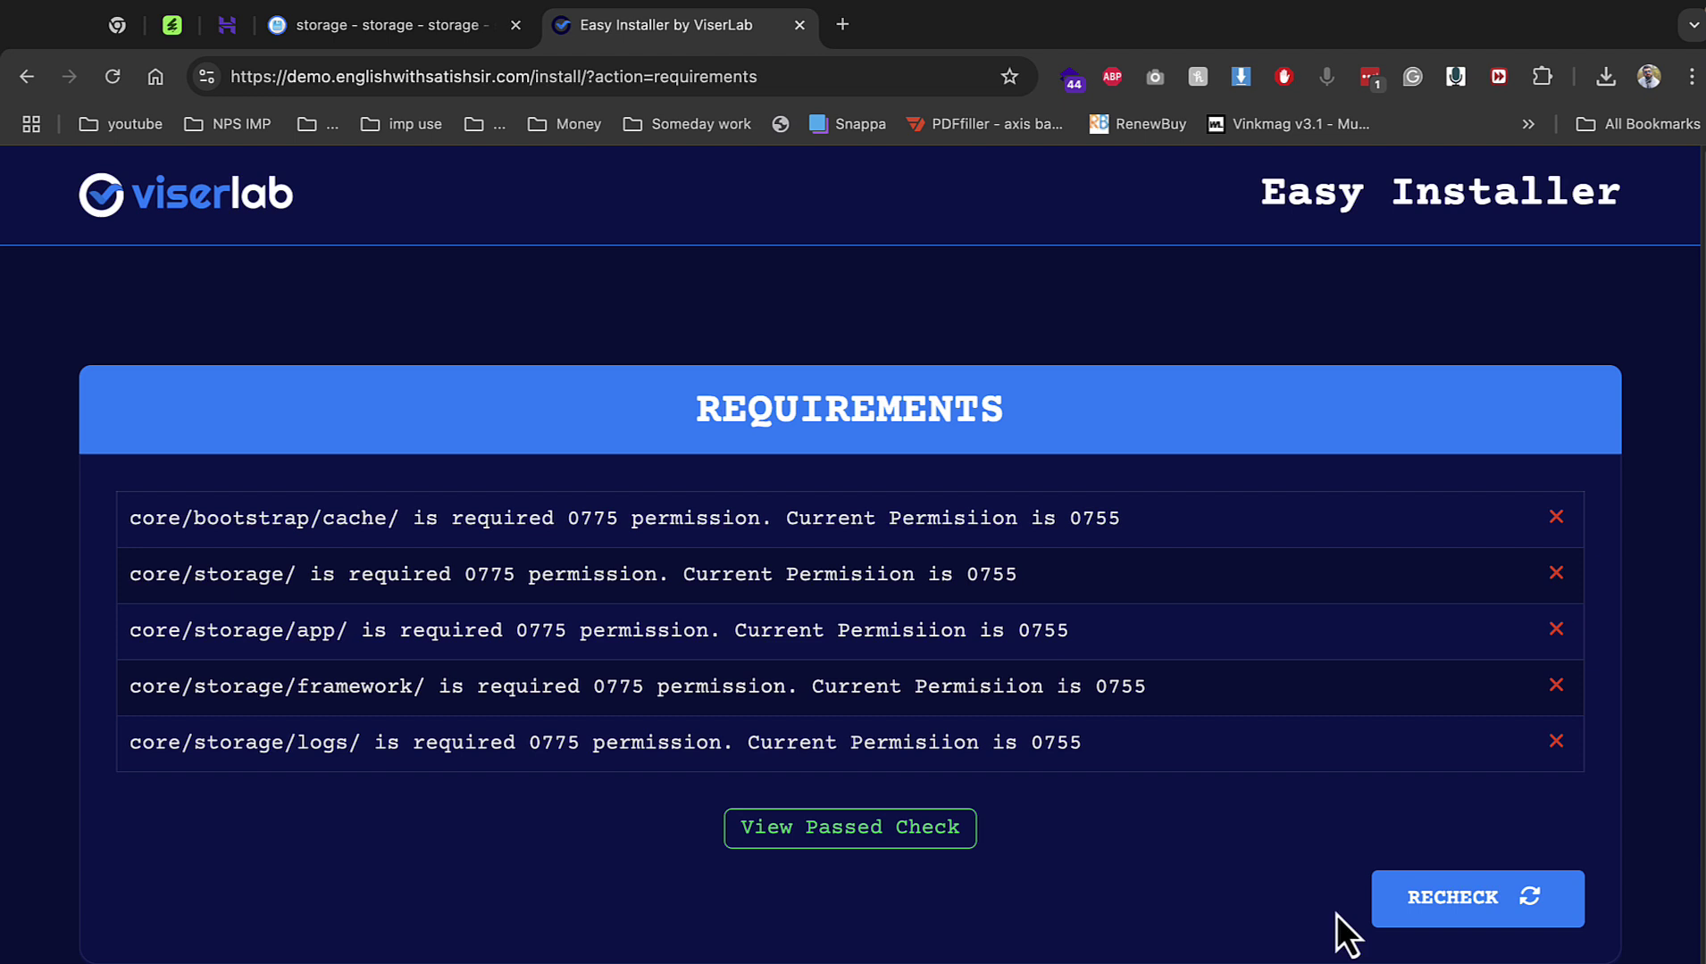
Recheck requirements, then enter the database name, user and host localhost.
{"action": "left_click", "coordinate": [1383, 915]}
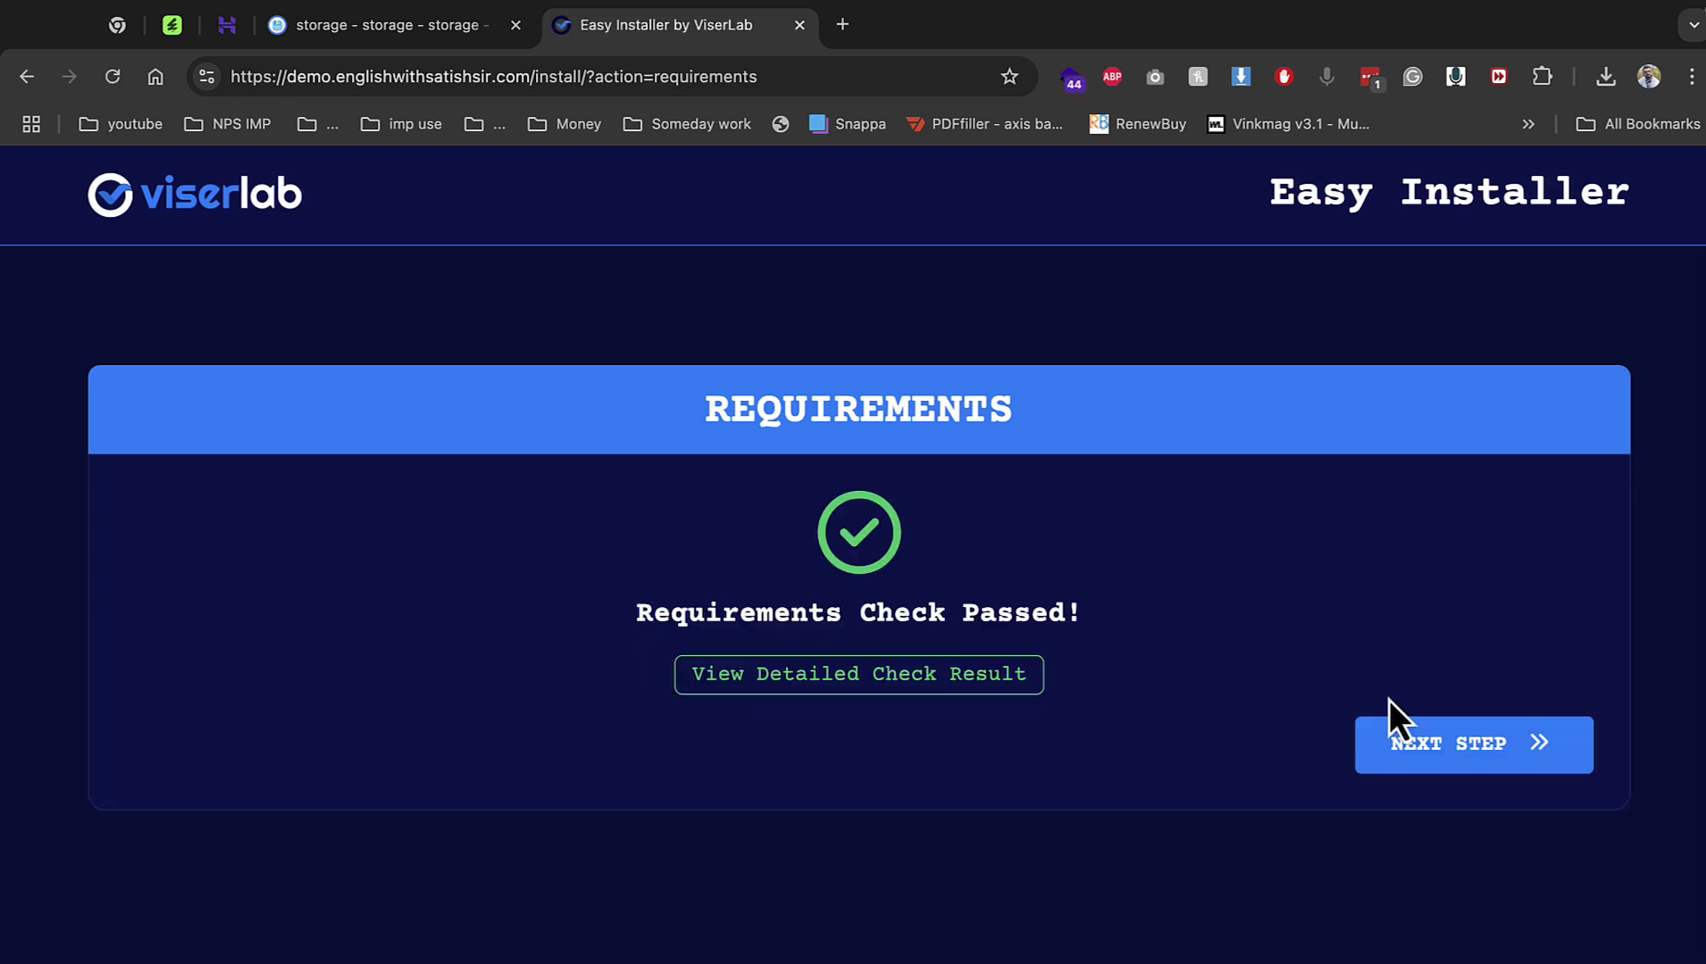
{"action": "left_click", "coordinate": [1397, 743]}
{"action": "left_click", "coordinate": [585, 814]}
{"action": "type", "text": "u199070515_demo1"}
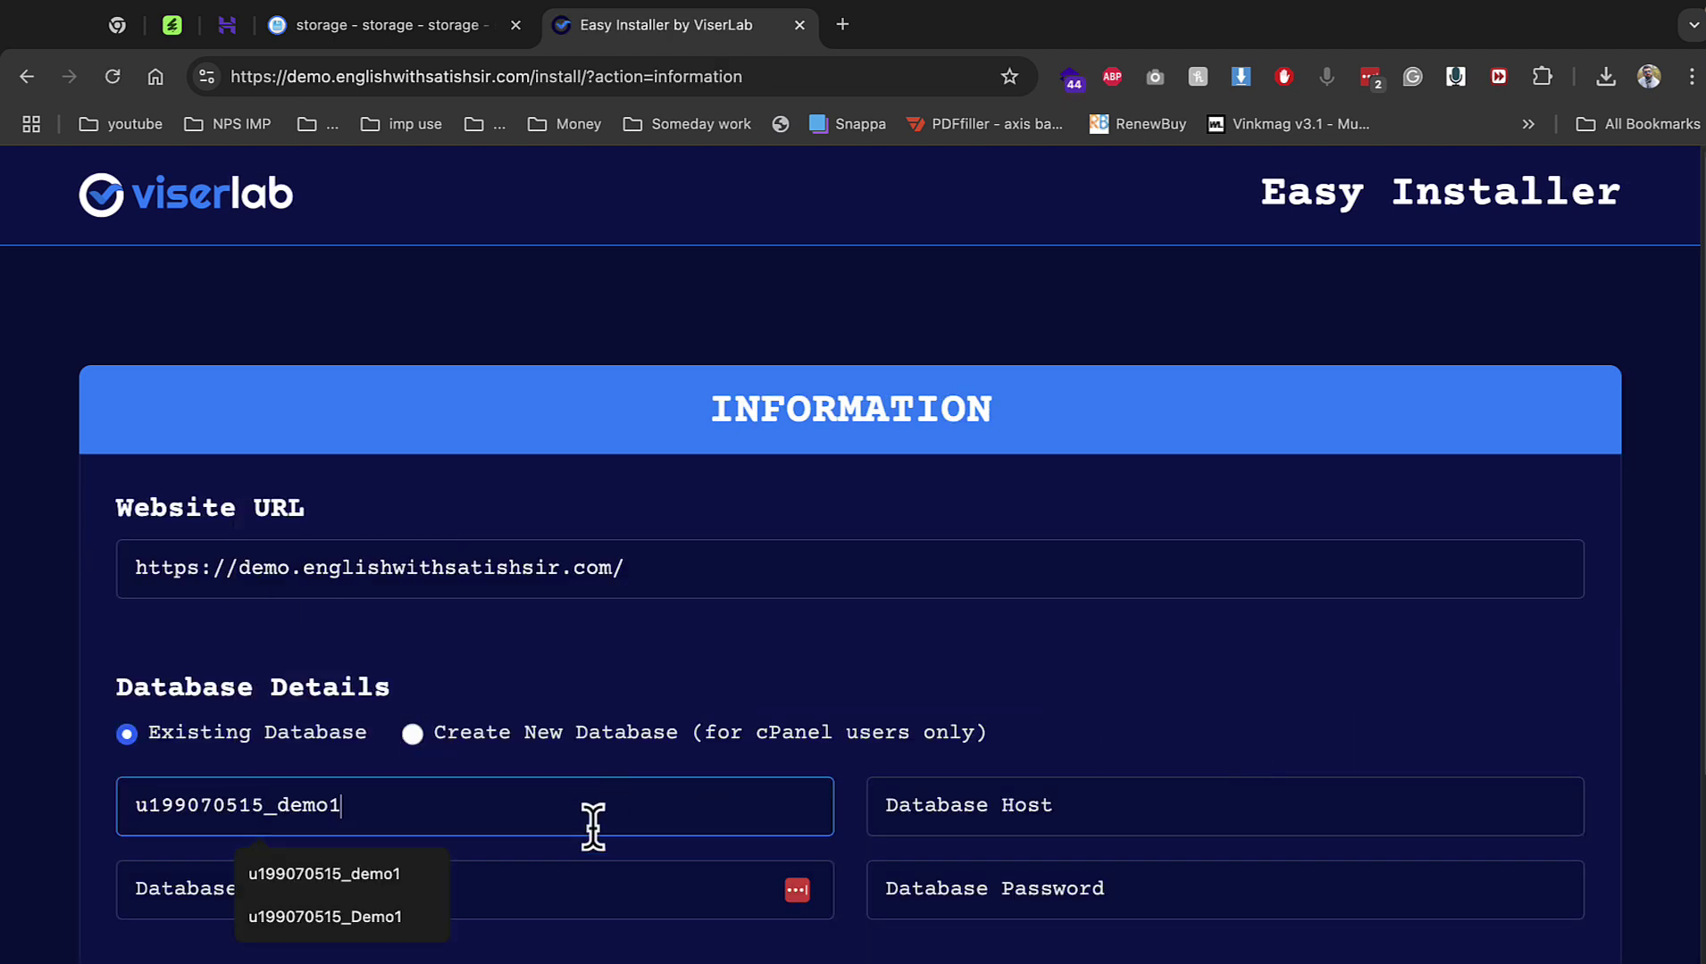
{"action": "left_click", "coordinate": [552, 884]}
{"action": "type", "text": "u199070515_demo1"}
{"action": "left_click", "coordinate": [1013, 805]}
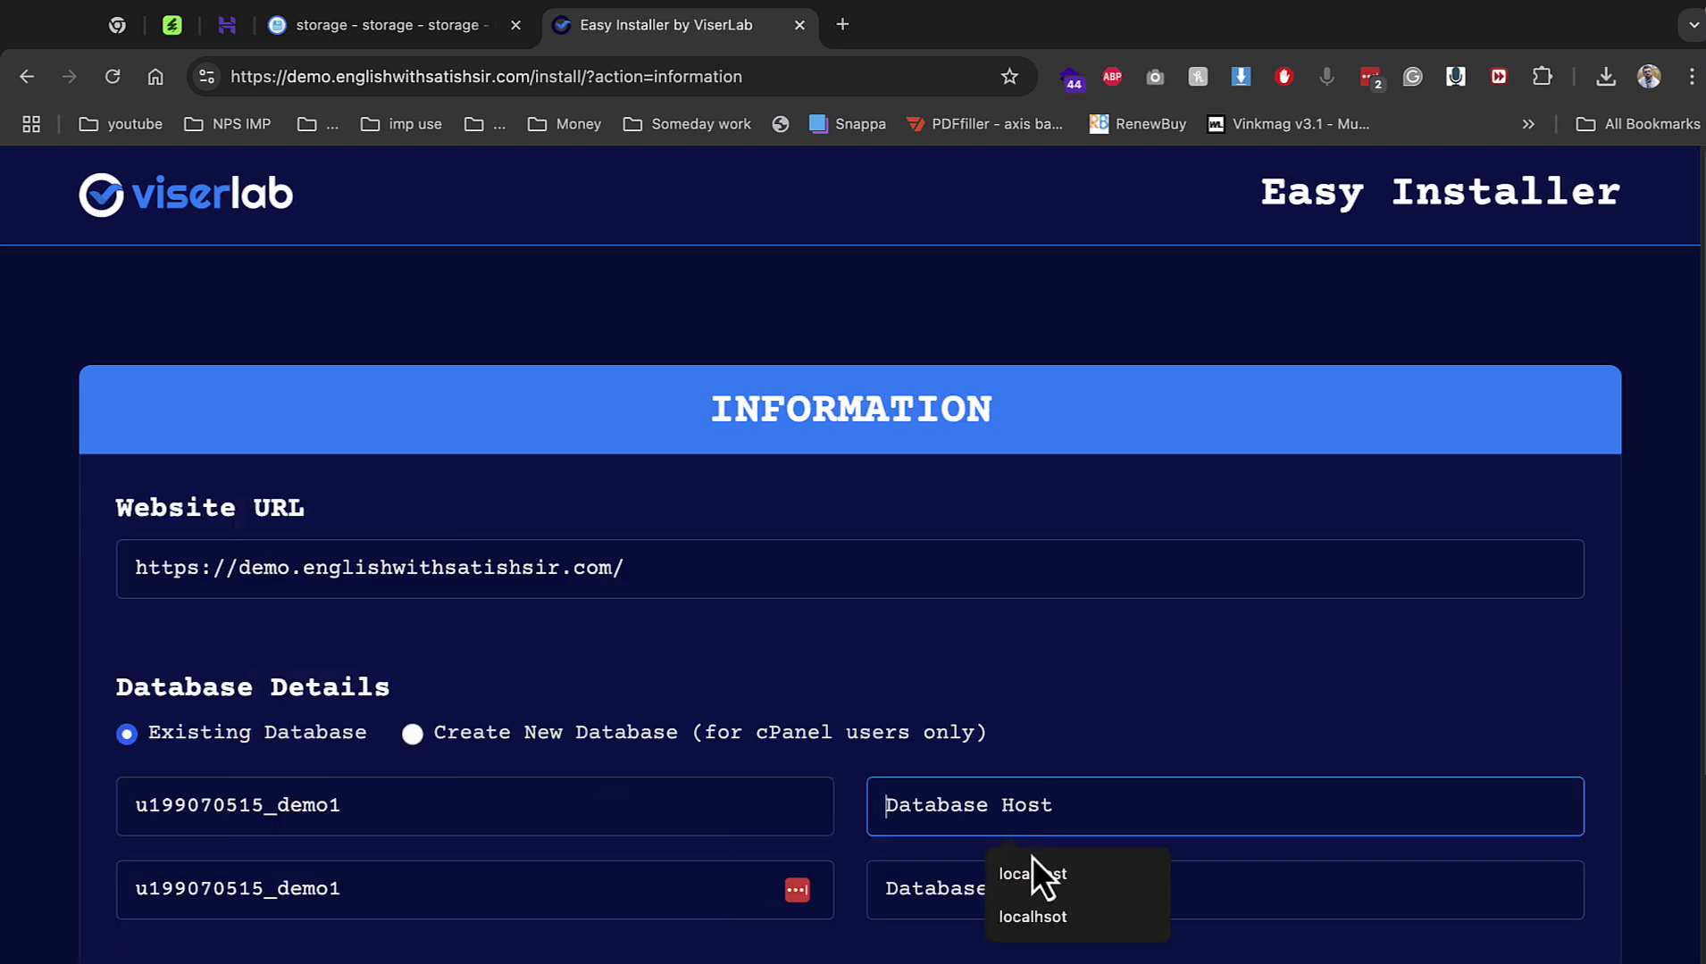
{"action": "left_click", "coordinate": [1032, 875]}
Fill in the database password, admin username 'admin', admin password and e-mail, and install.
{"action": "scroll", "coordinate": [994, 715], "scroll_direction": "down", "scroll_amount": 2}
{"action": "left_click", "coordinate": [994, 722]}
{"action": "left_click", "coordinate": [1071, 796]}
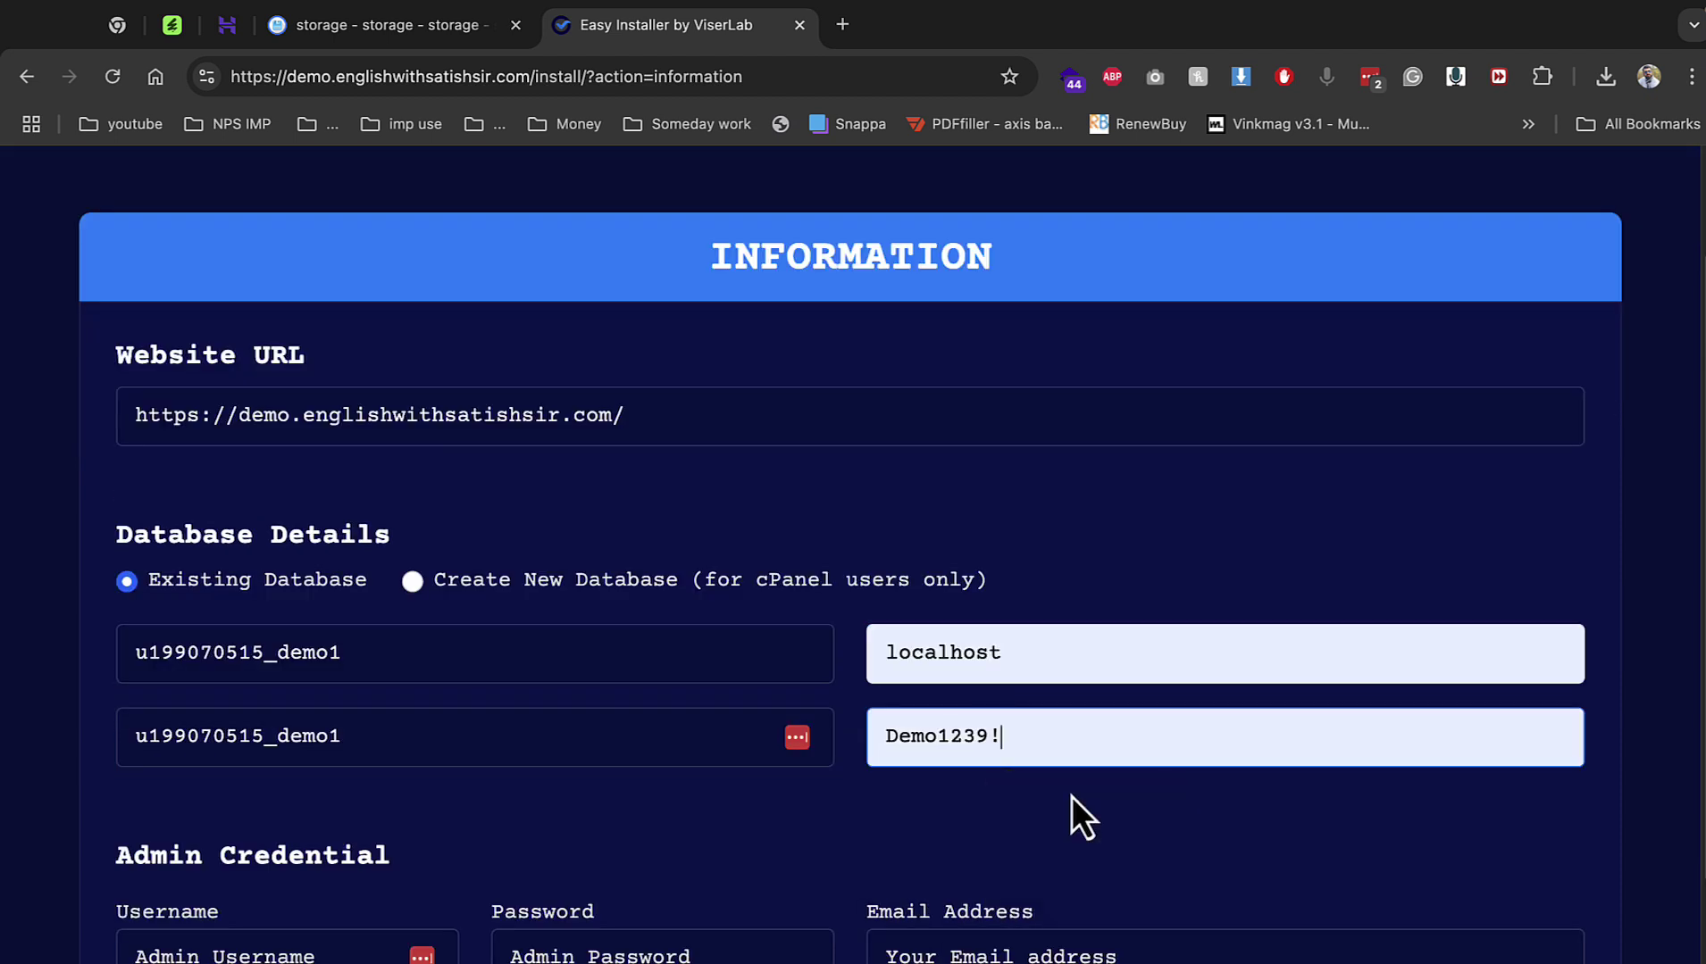
{"action": "left_click", "coordinate": [201, 947]}
{"action": "left_click", "coordinate": [214, 960]}
{"action": "left_click", "coordinate": [564, 916]}
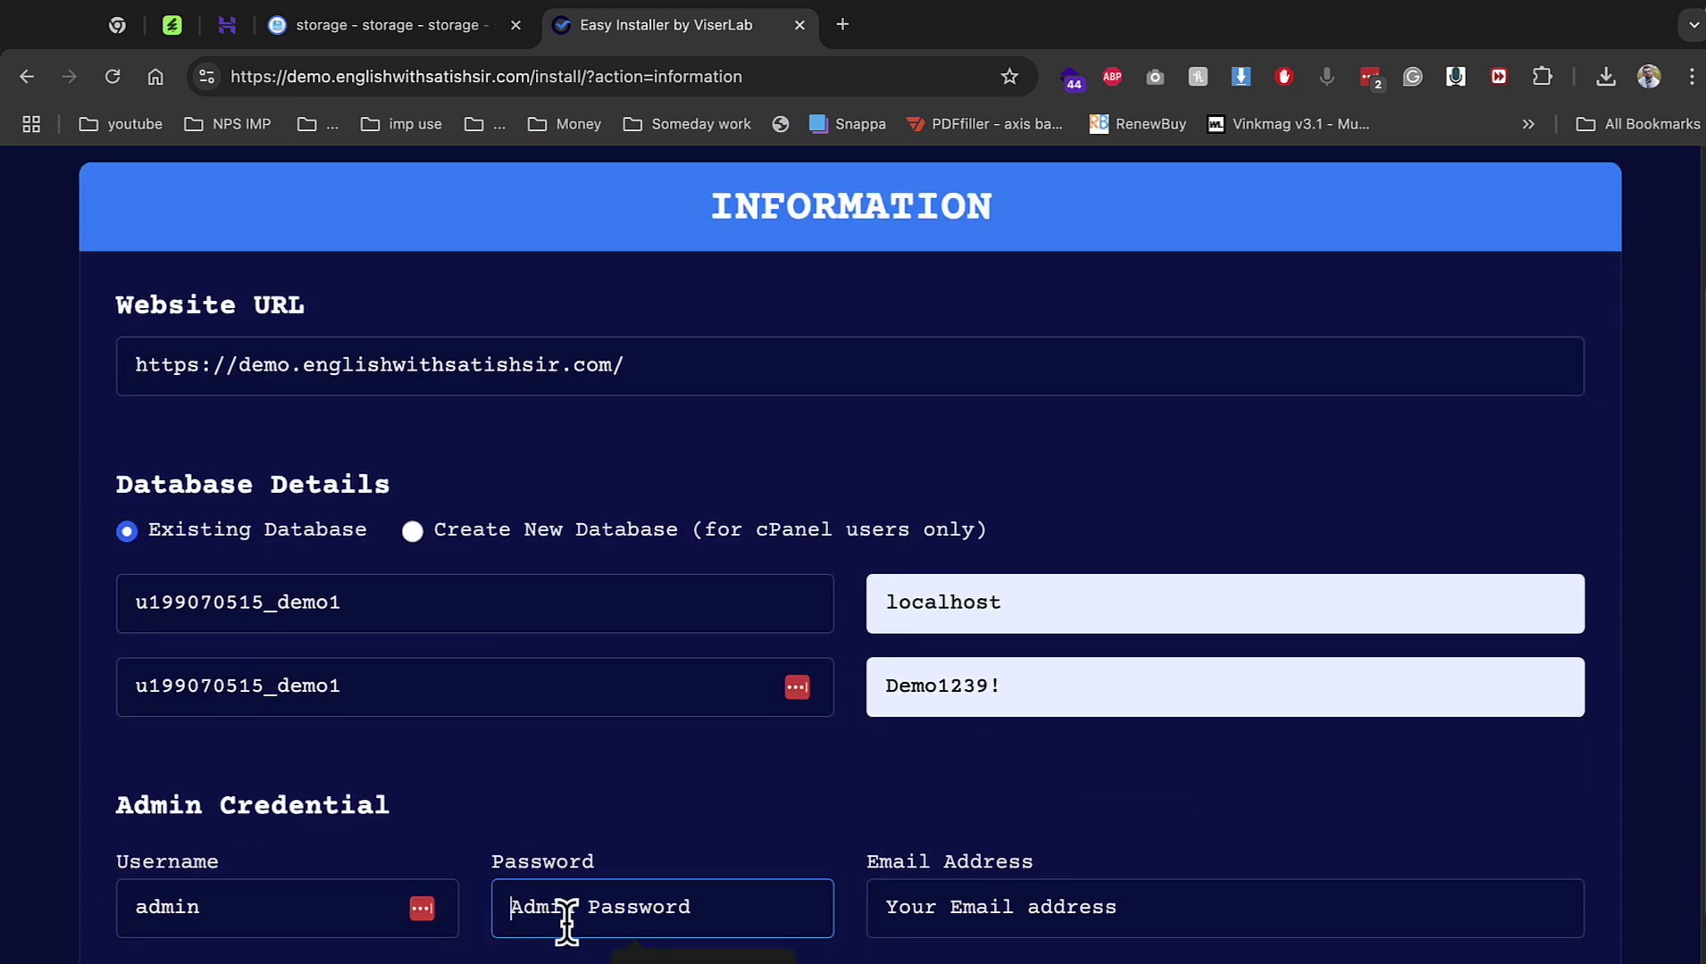
{"action": "left_click", "coordinate": [625, 959]}
{"action": "left_click", "coordinate": [948, 907]}
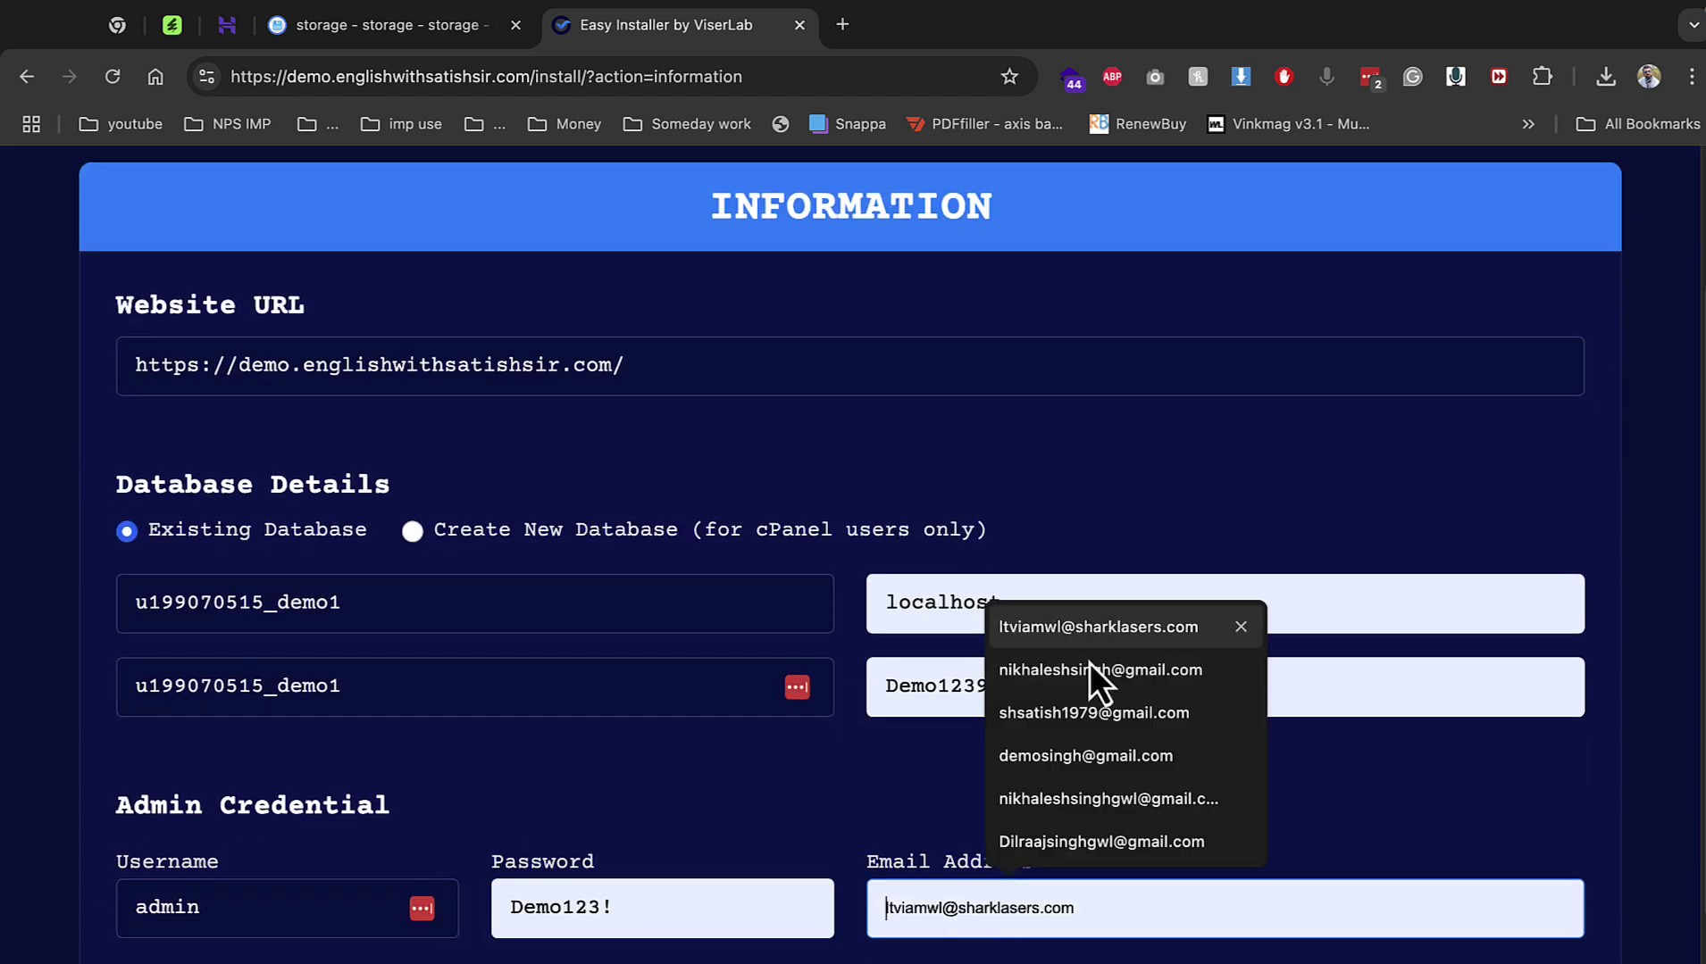
{"action": "left_click", "coordinate": [1089, 628]}
{"action": "left_click", "coordinate": [1197, 962]}
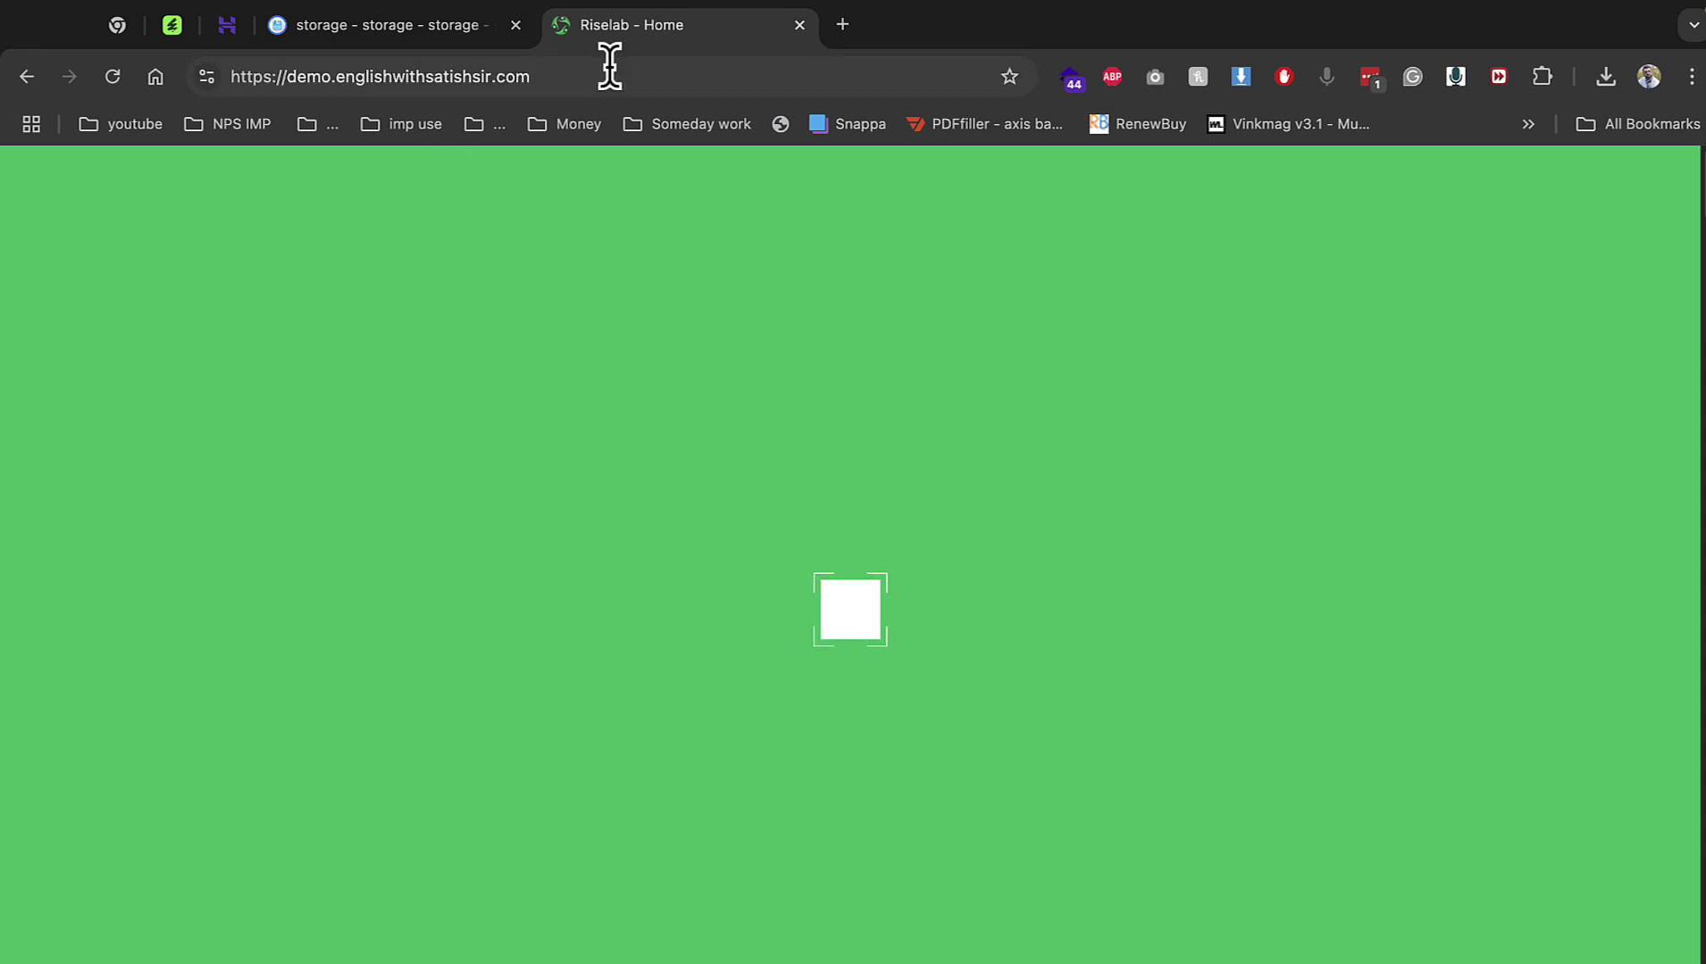
Log in to the RiseLab admin panel at the site's /admin address.
{"action": "left_click", "coordinate": [678, 75]}
{"action": "type", "text": "/admin"}
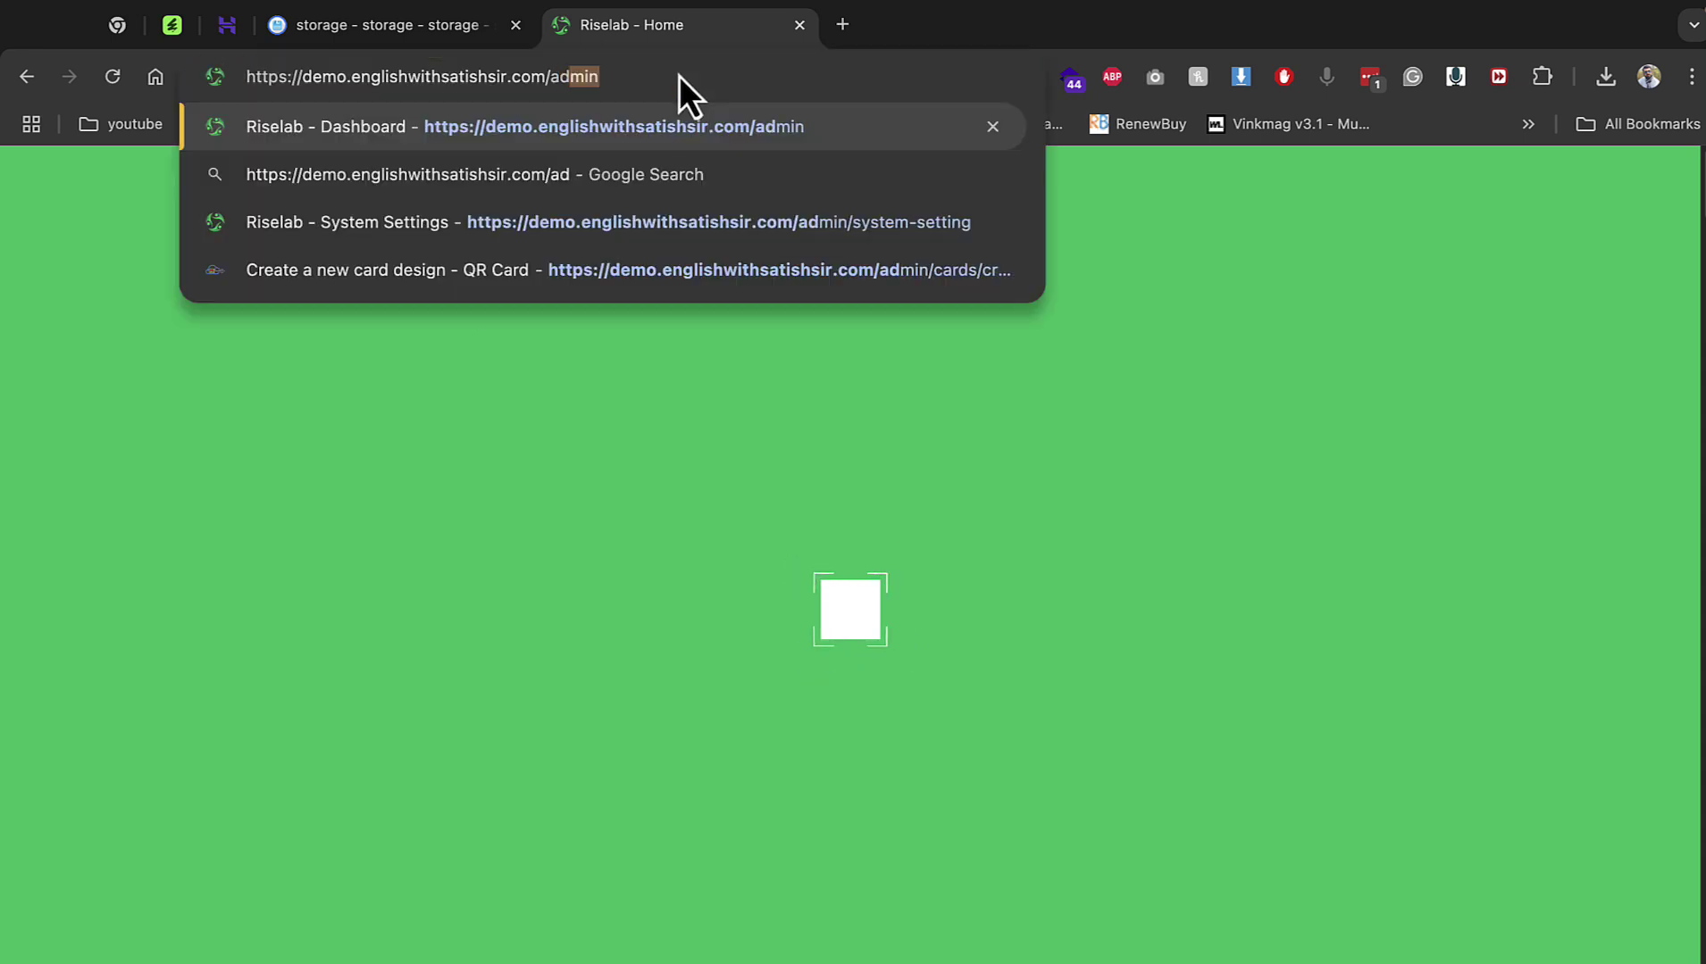
{"action": "key", "text": "Return"}
{"action": "left_click", "coordinate": [953, 876]}
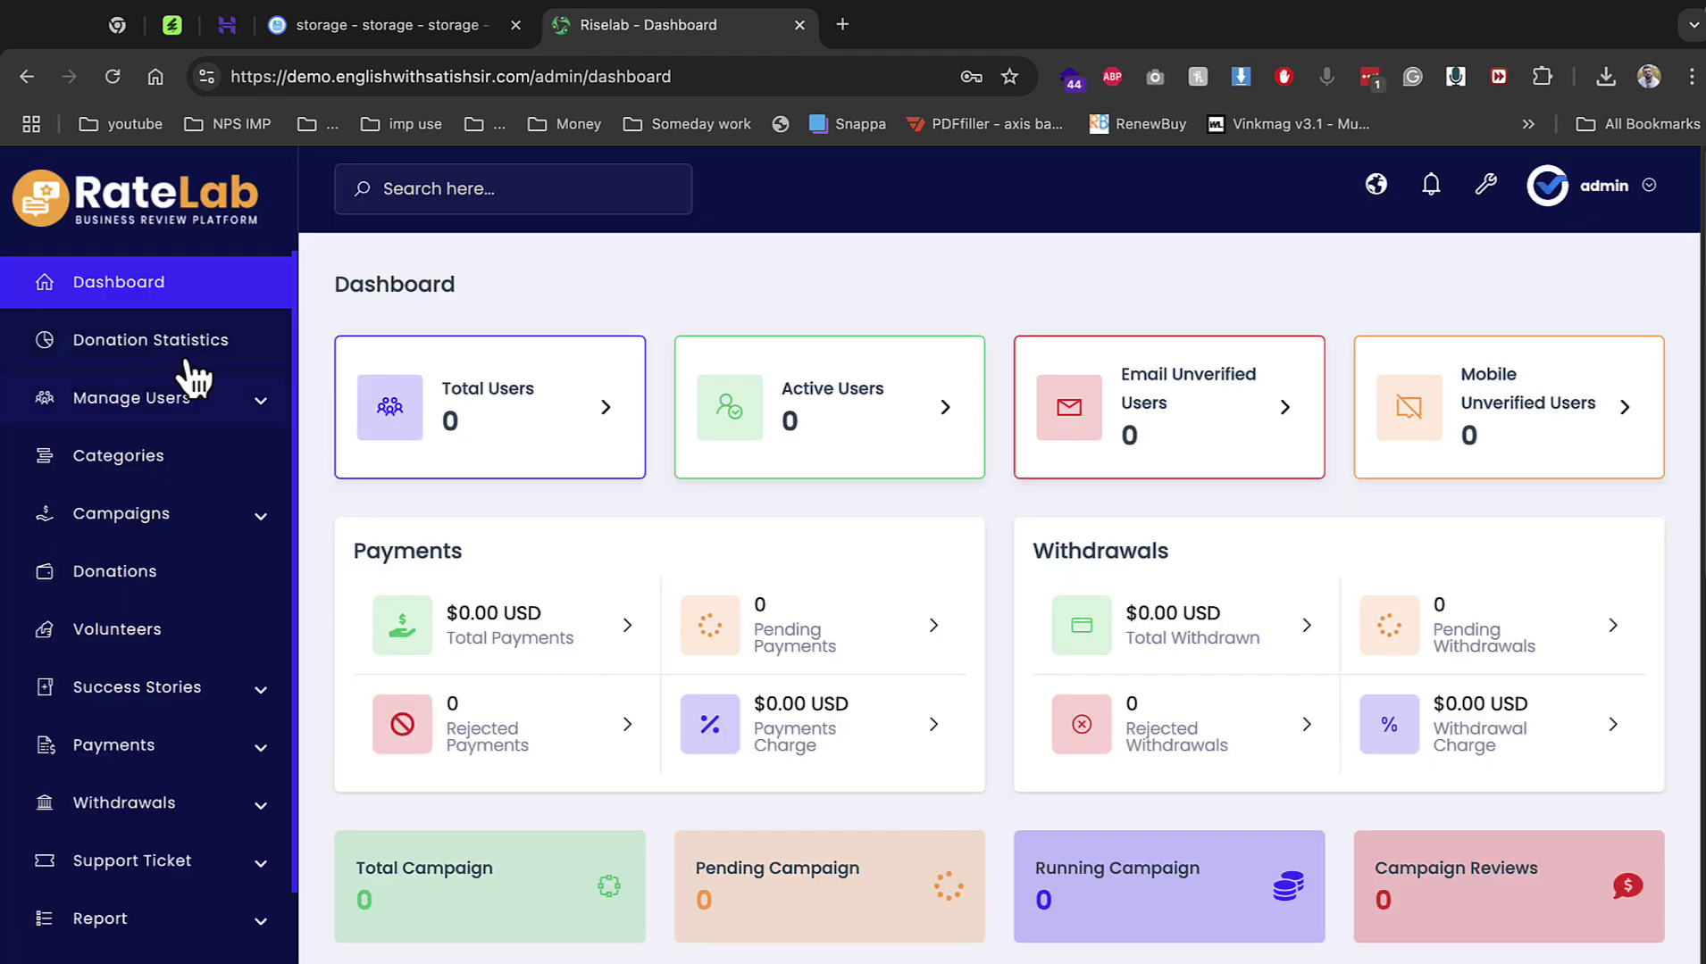
Browse Donation Statistics and Active Users, then open the Categories list.
{"action": "left_click", "coordinate": [187, 359]}
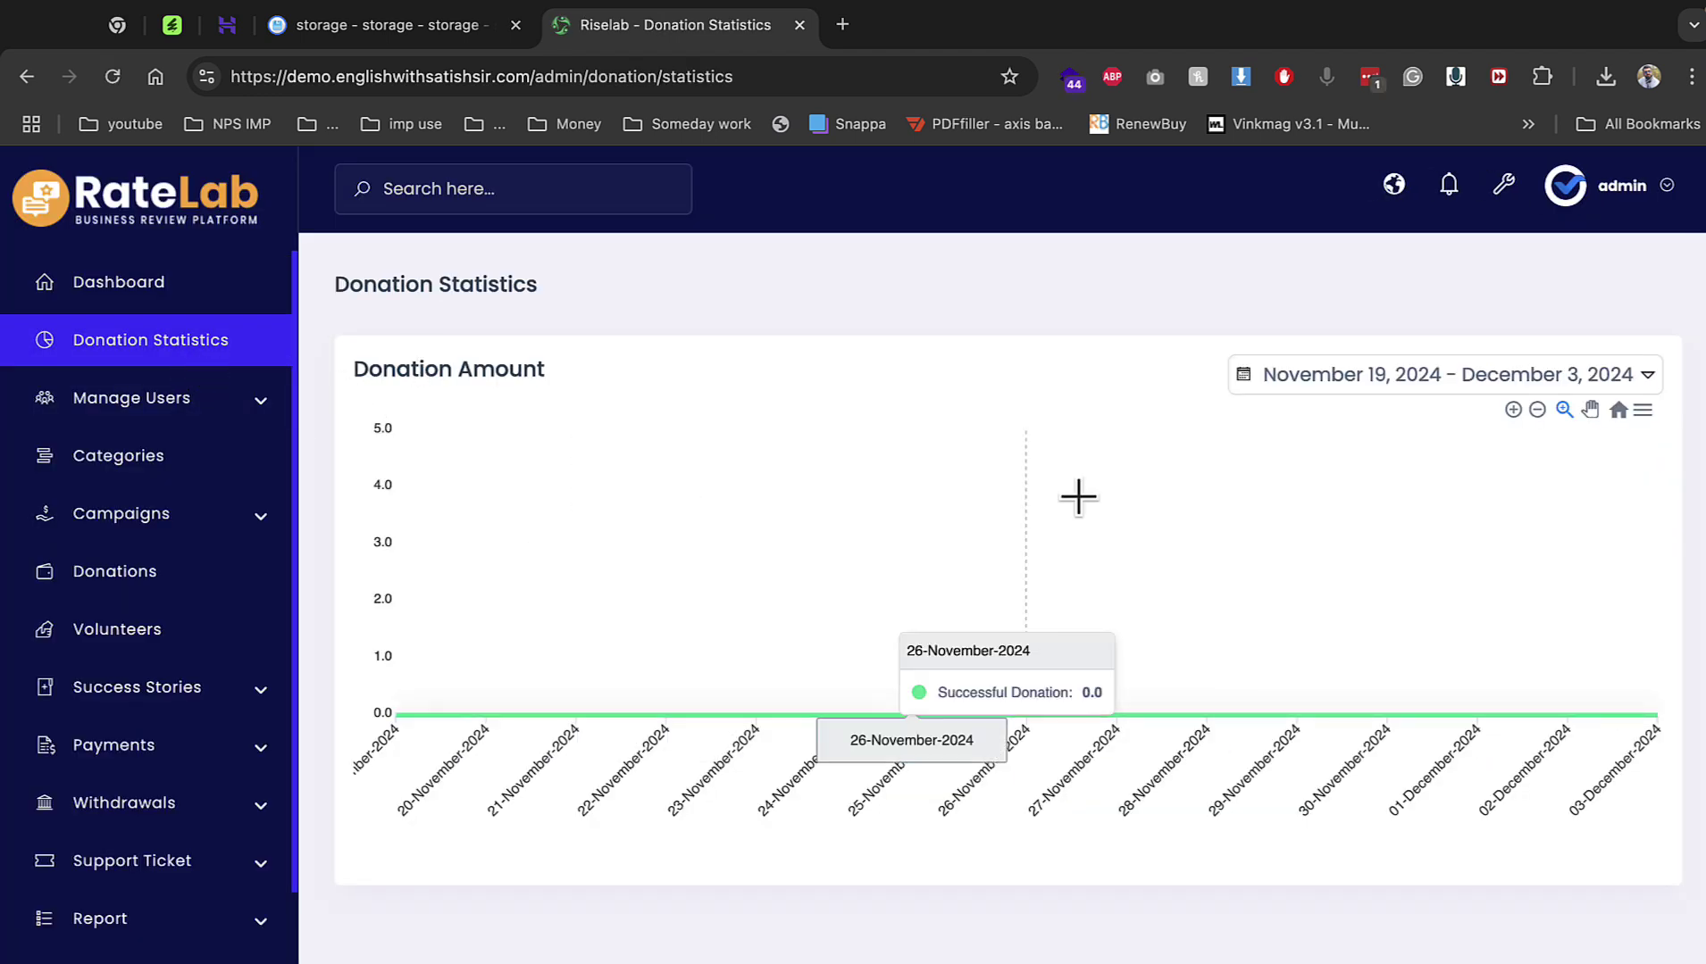
{"action": "left_click", "coordinate": [214, 407]}
{"action": "left_click", "coordinate": [169, 453]}
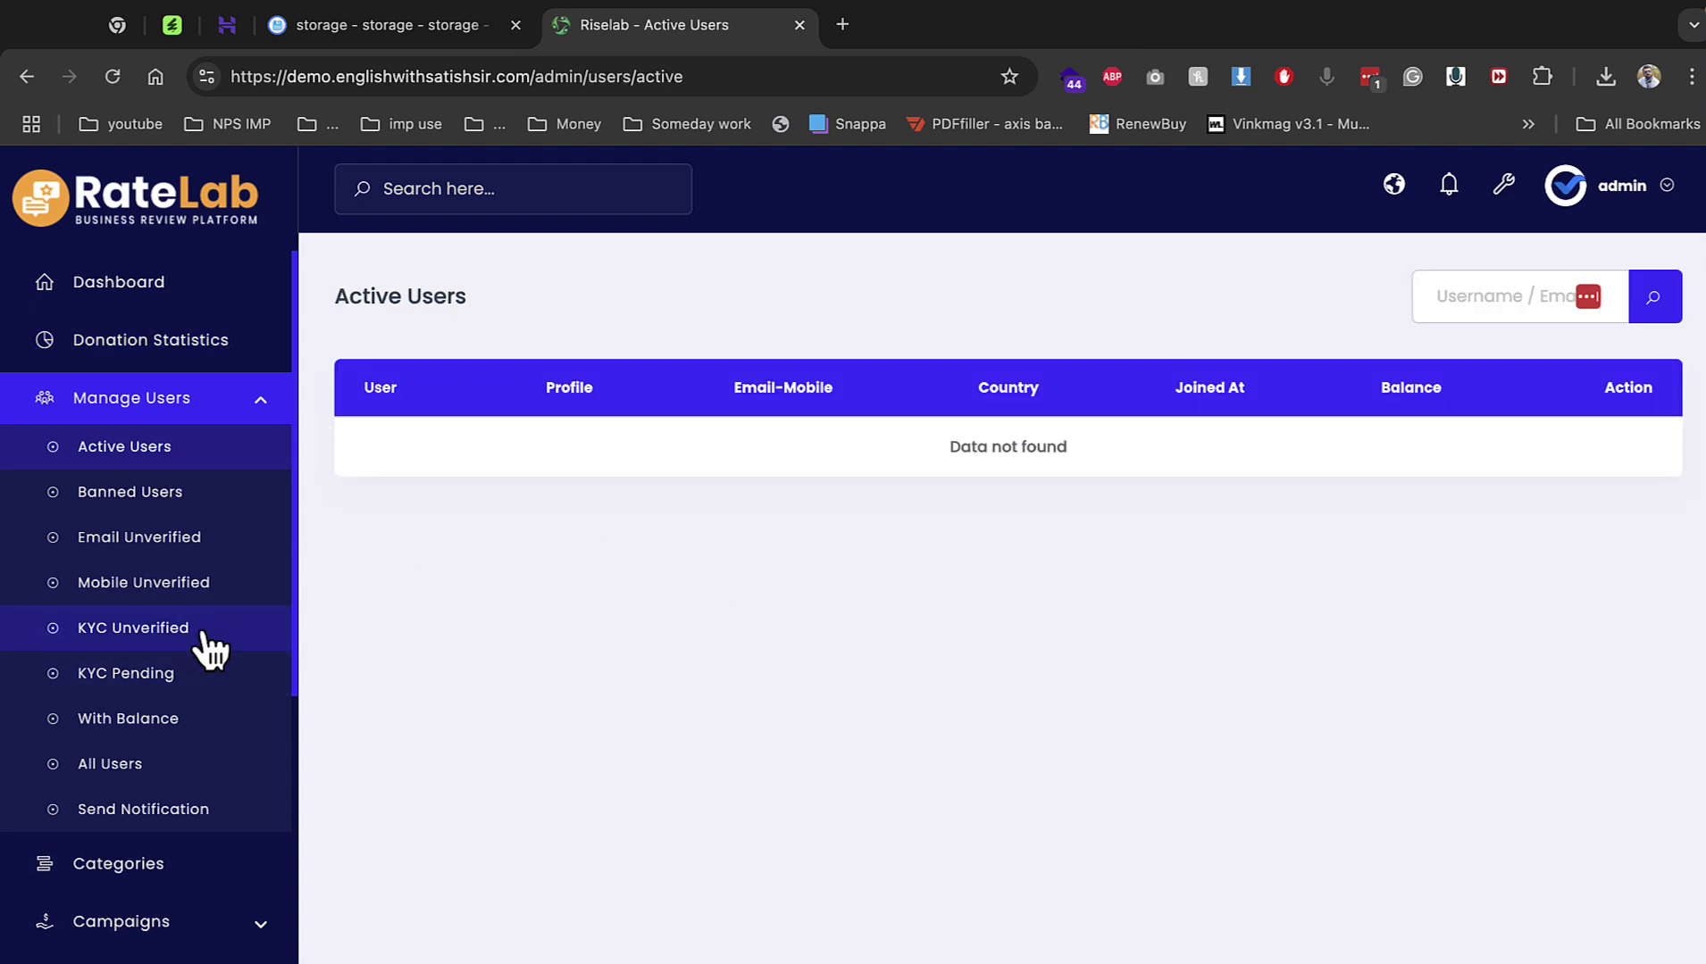
{"action": "left_click", "coordinate": [186, 863]}
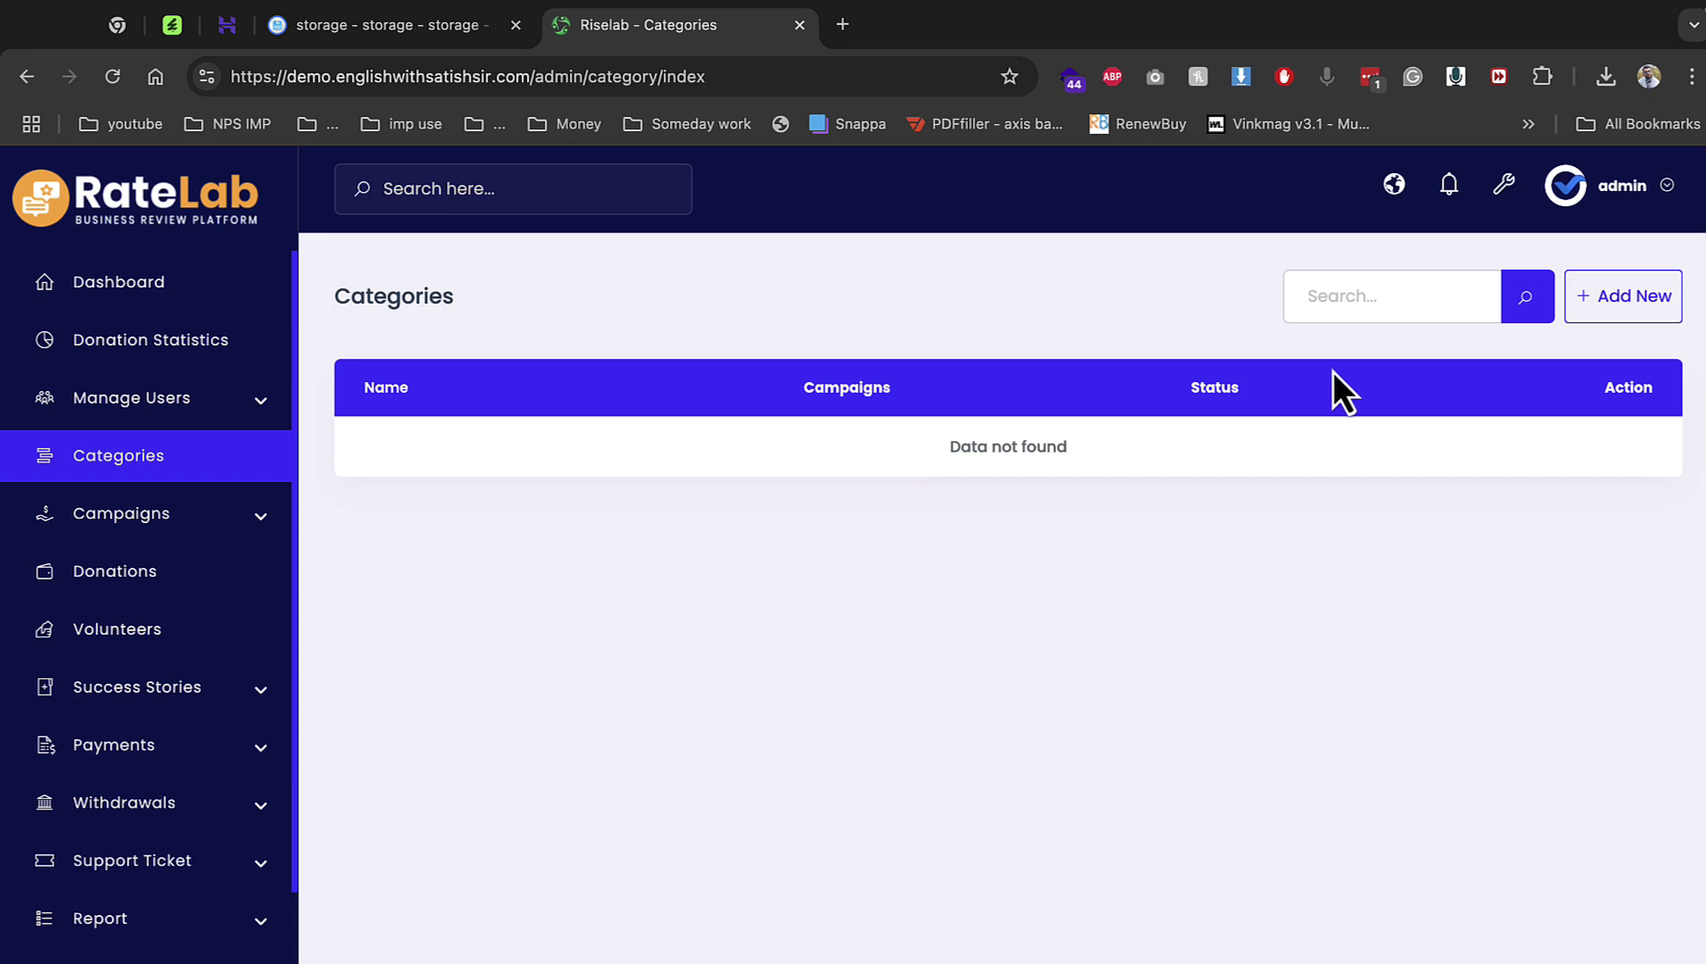
Add a new category named 'social cause' with the raised-hands image and submit it.
{"action": "left_click", "coordinate": [1640, 318]}
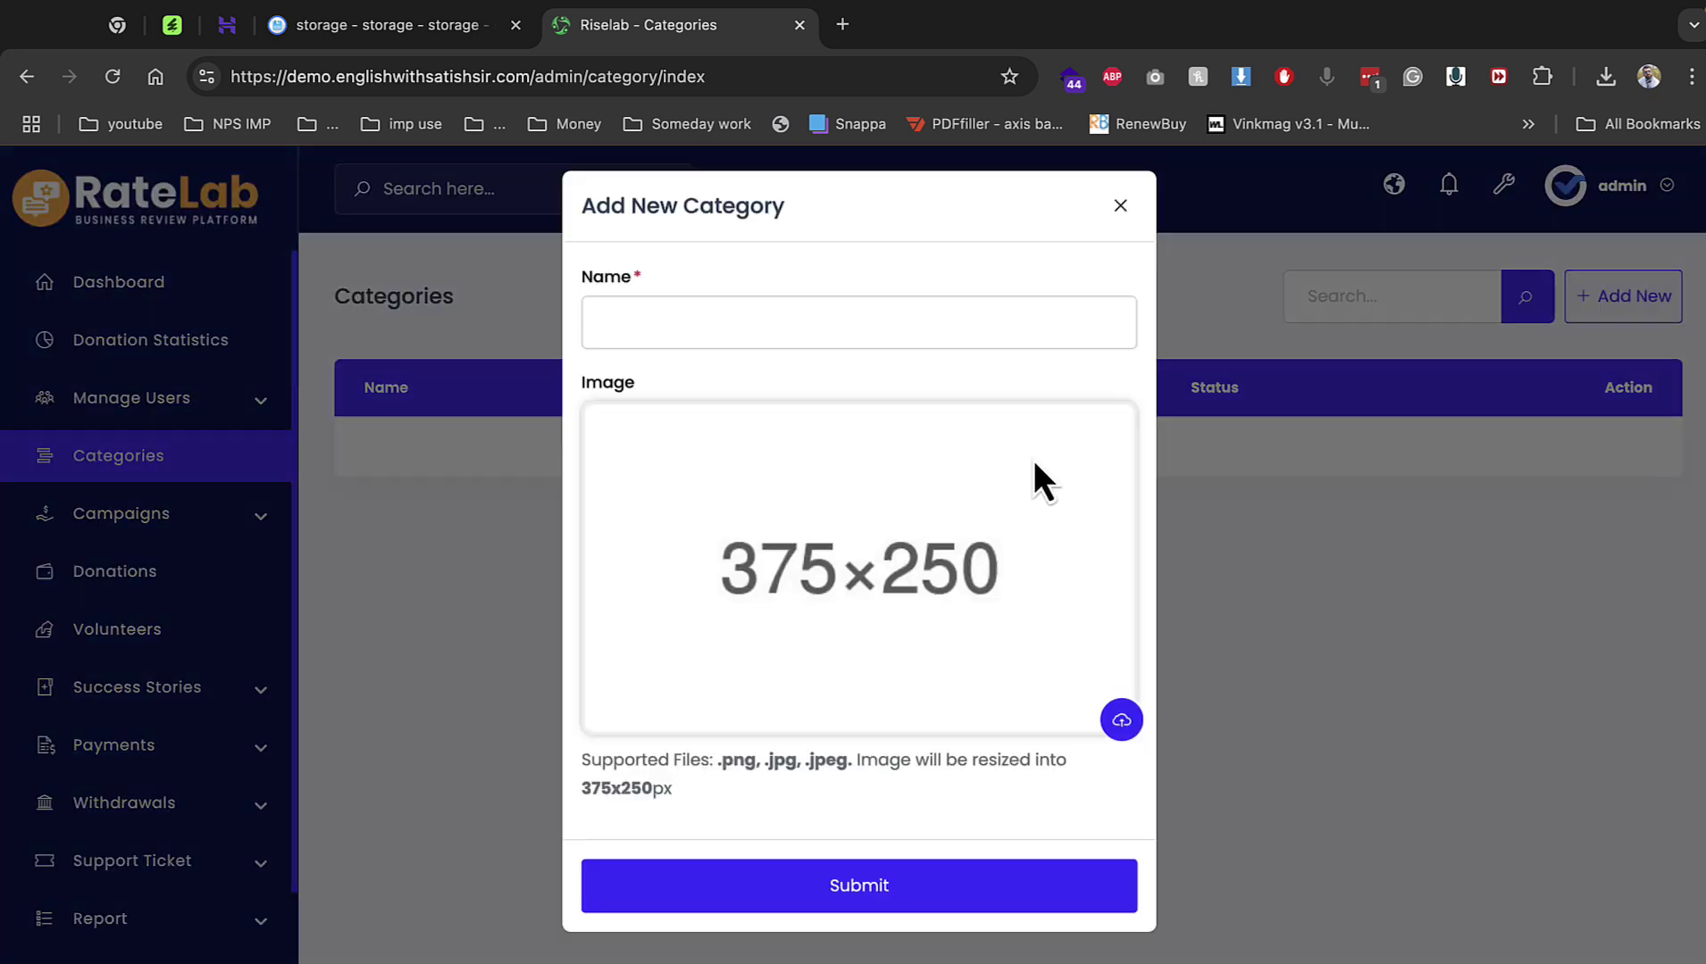
{"action": "left_click", "coordinate": [819, 333]}
{"action": "type", "text": "sp"}
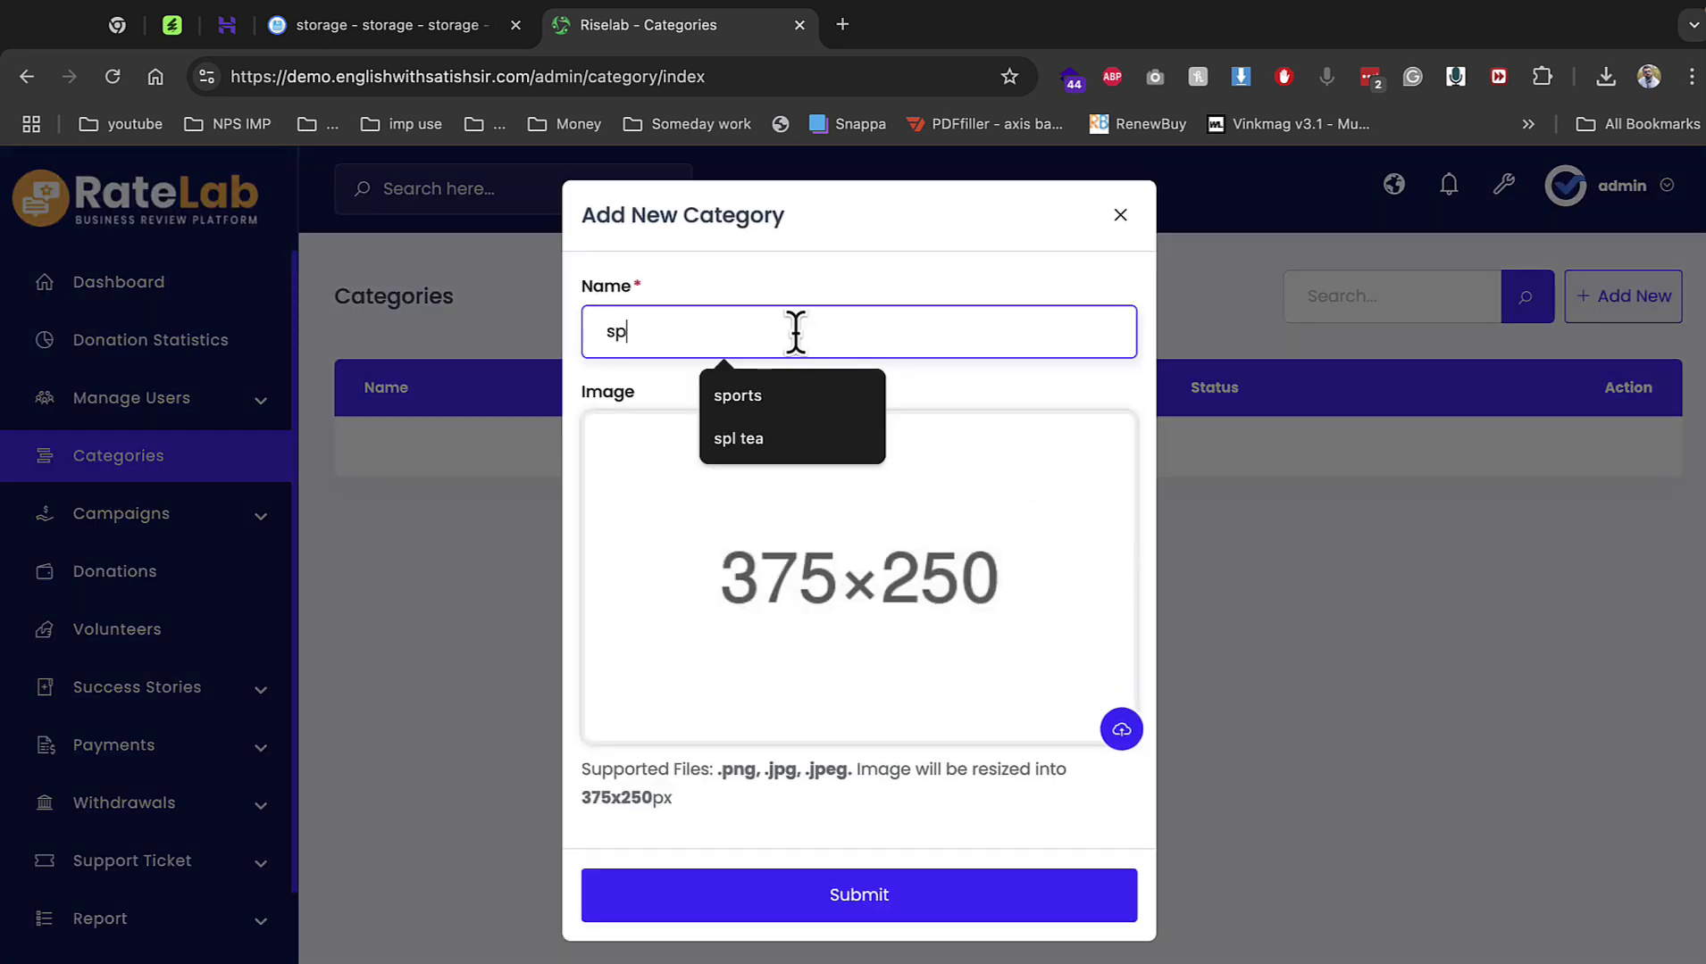
{"action": "key", "text": "BackSpace"}
{"action": "type", "text": "o"}
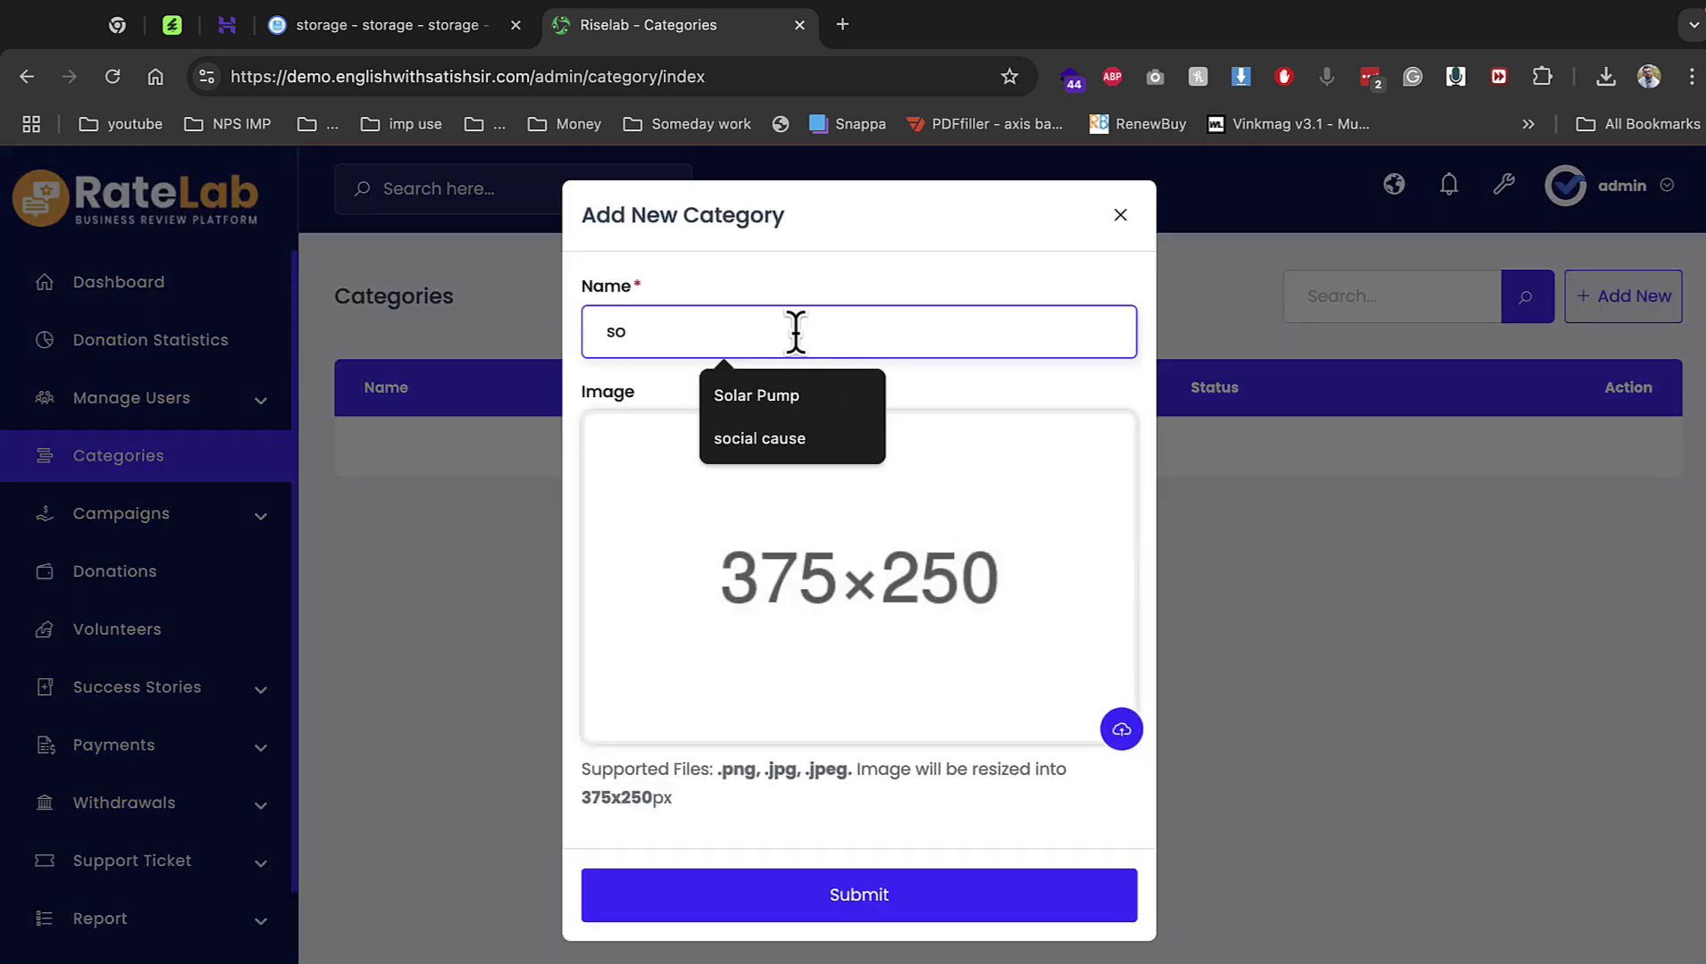
{"action": "key", "text": "Down"}
{"action": "key", "text": "Down"}
{"action": "key", "text": "Return"}
{"action": "left_click", "coordinate": [837, 553]}
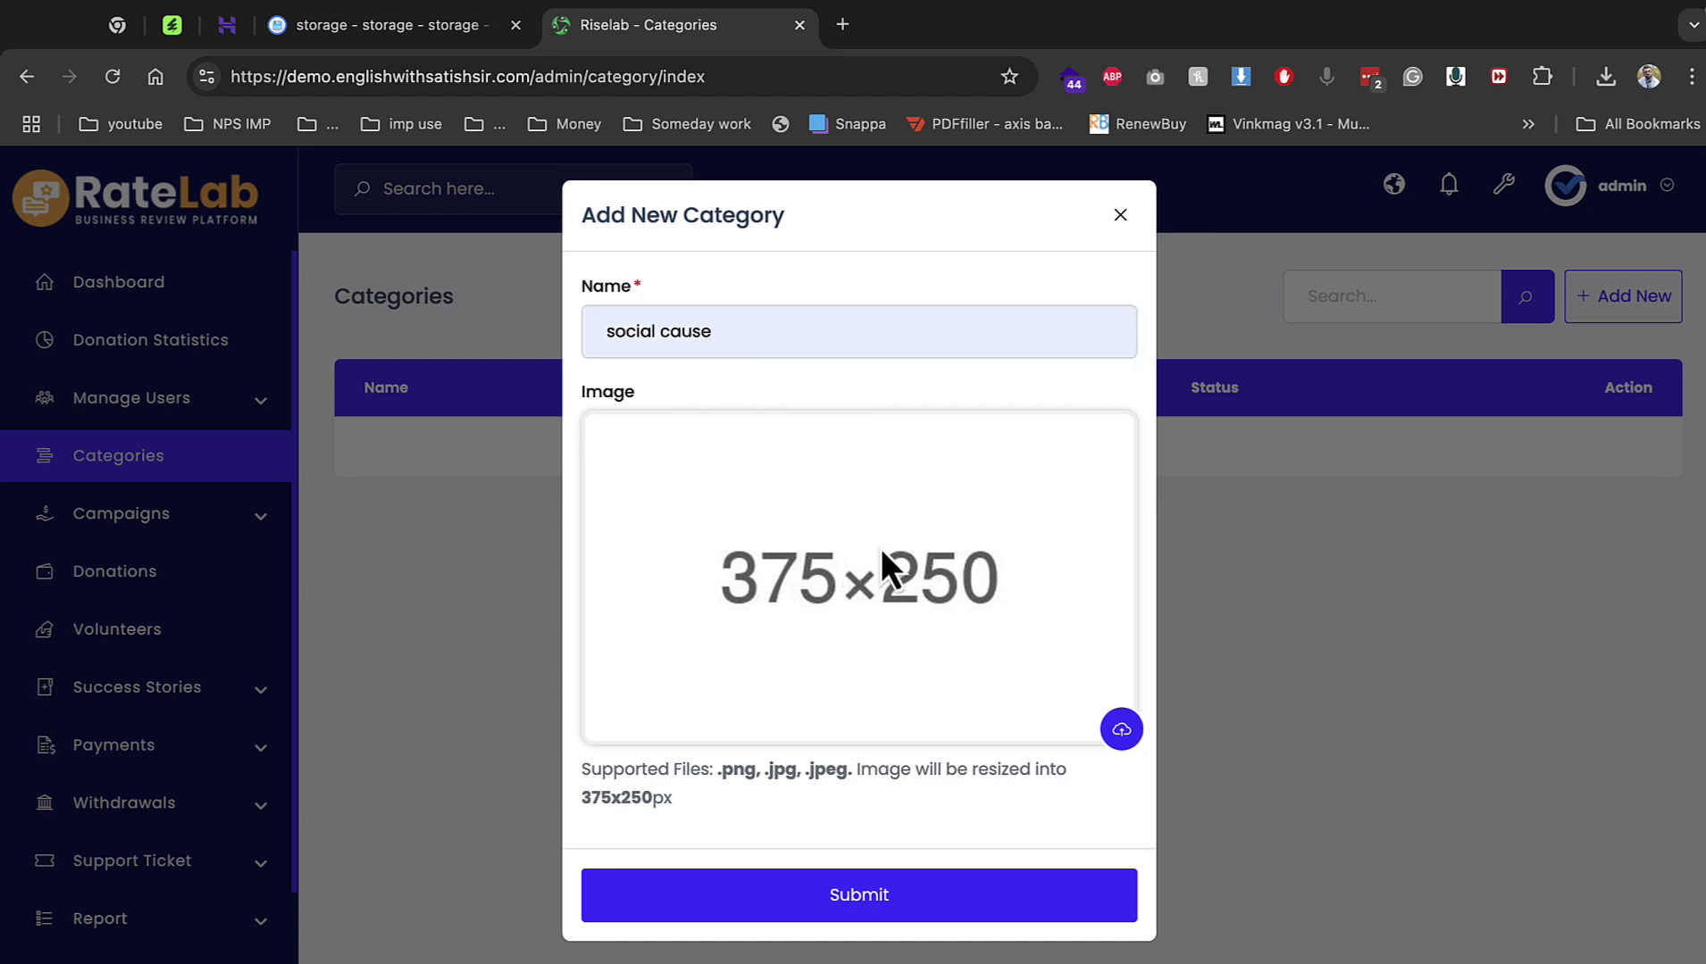
{"action": "left_click", "coordinate": [1116, 733]}
{"action": "double_click", "coordinate": [859, 460]}
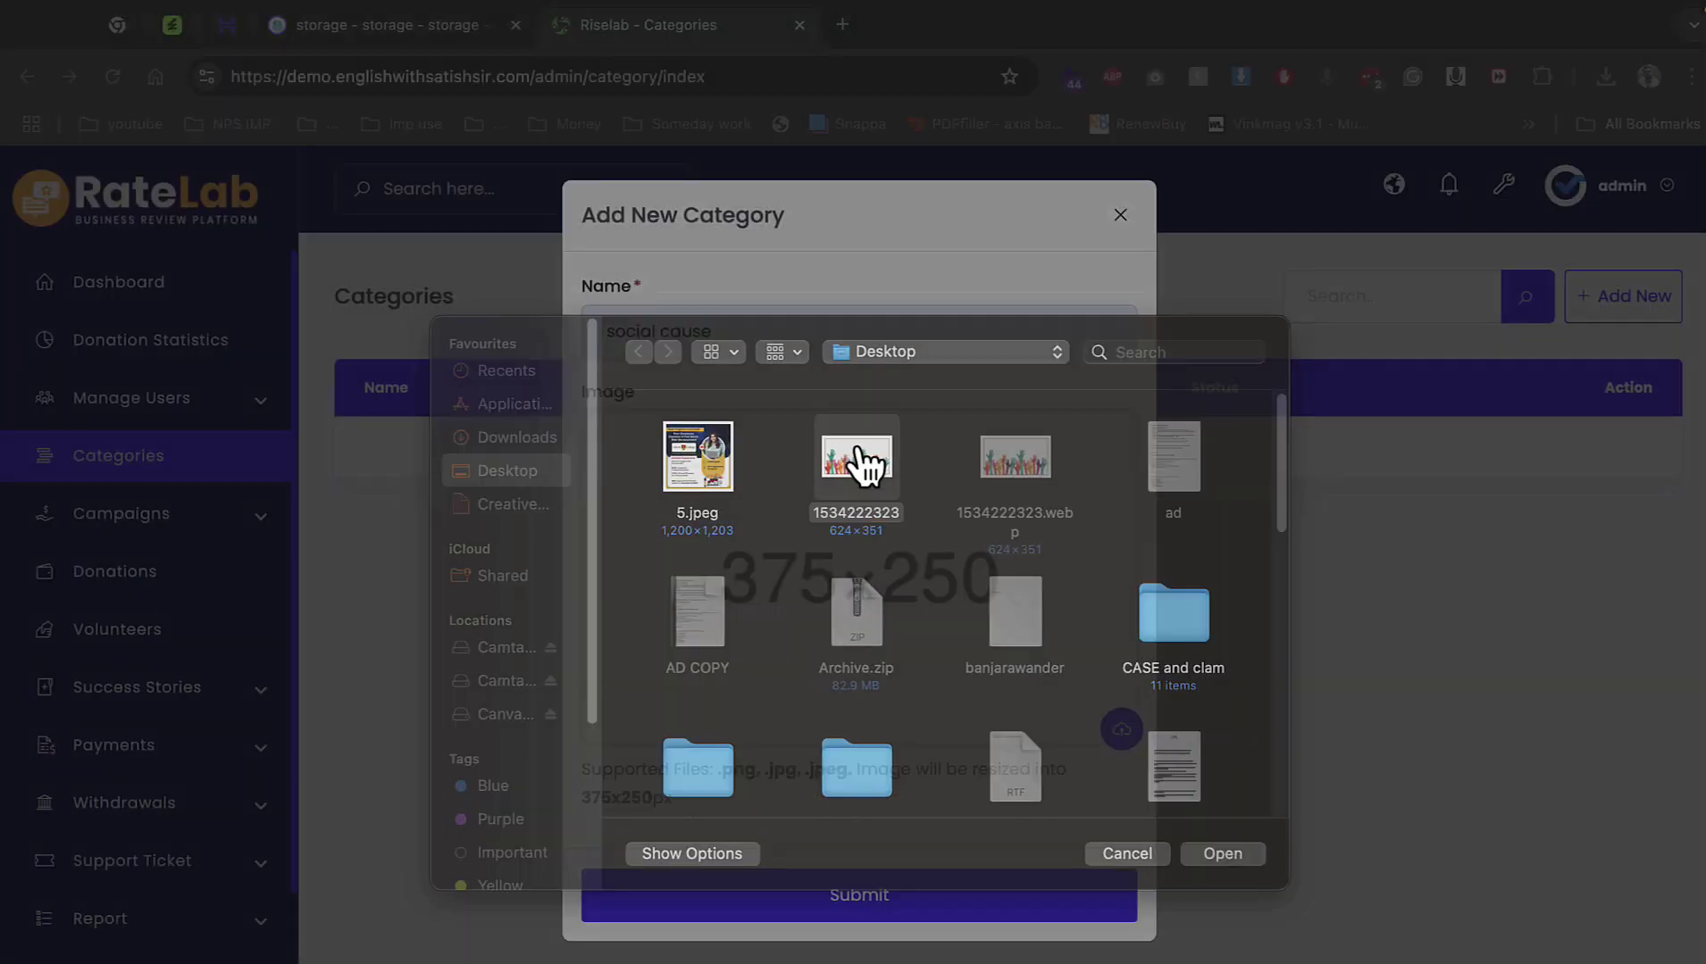
{"action": "left_click", "coordinate": [871, 898]}
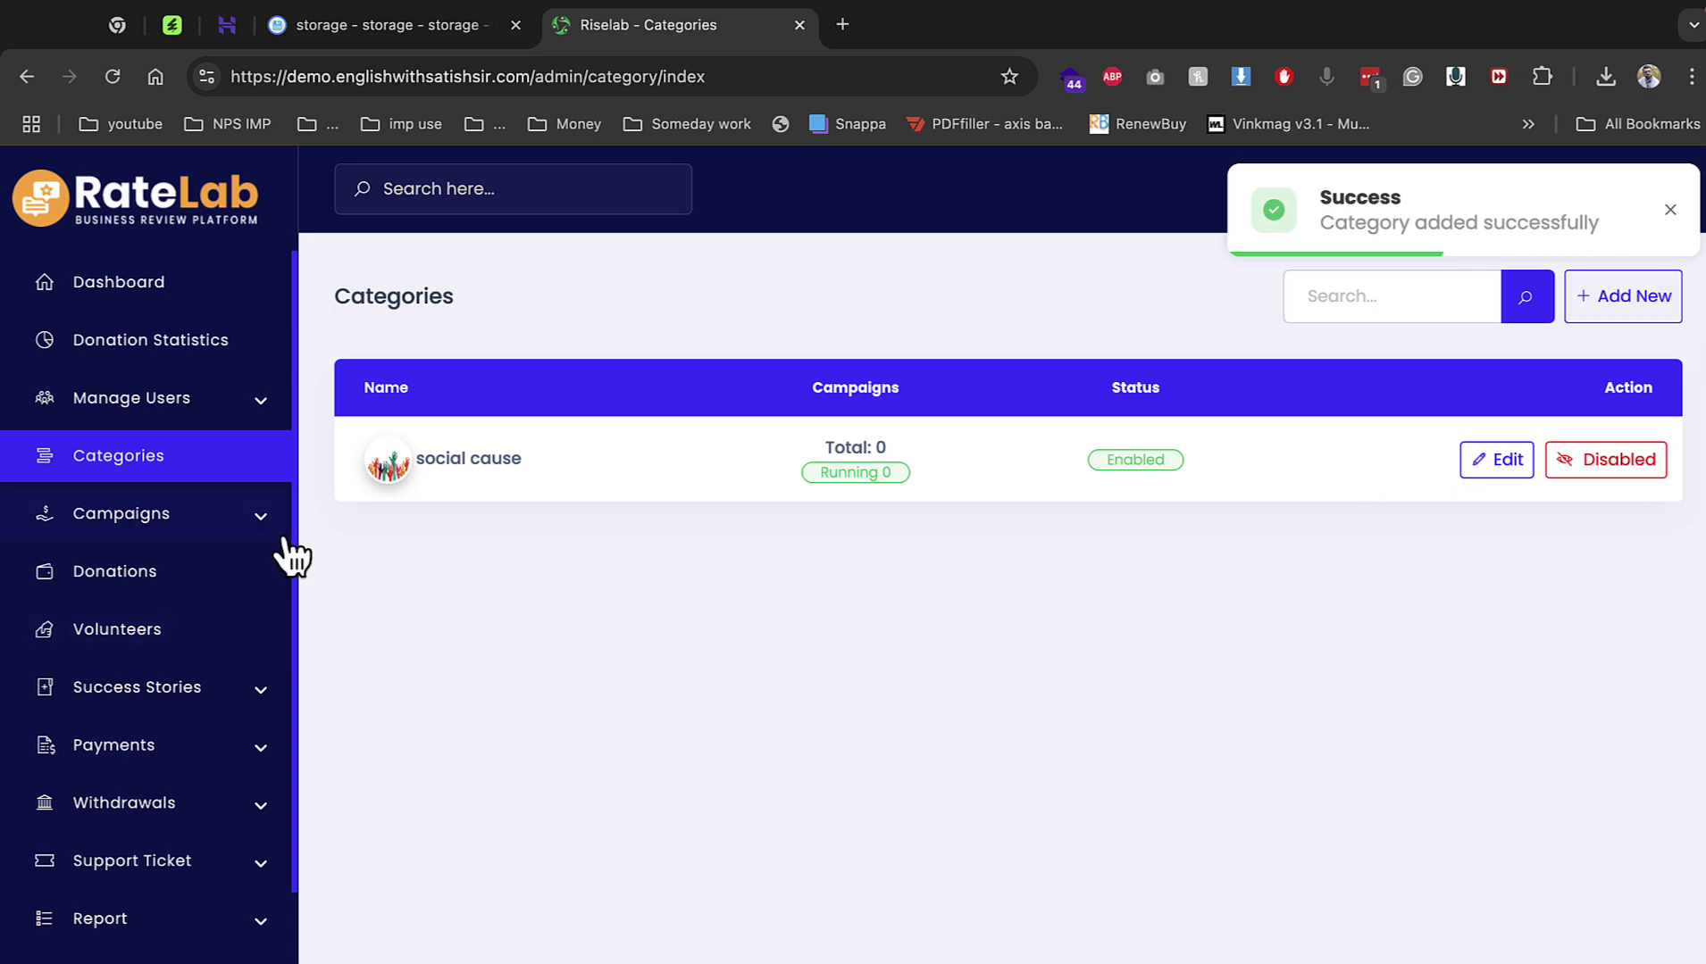
Browse All Campaigns, Donations and Volunteers, then open the Success Stories list.
{"action": "left_click", "coordinate": [232, 529]}
{"action": "left_click", "coordinate": [177, 565]}
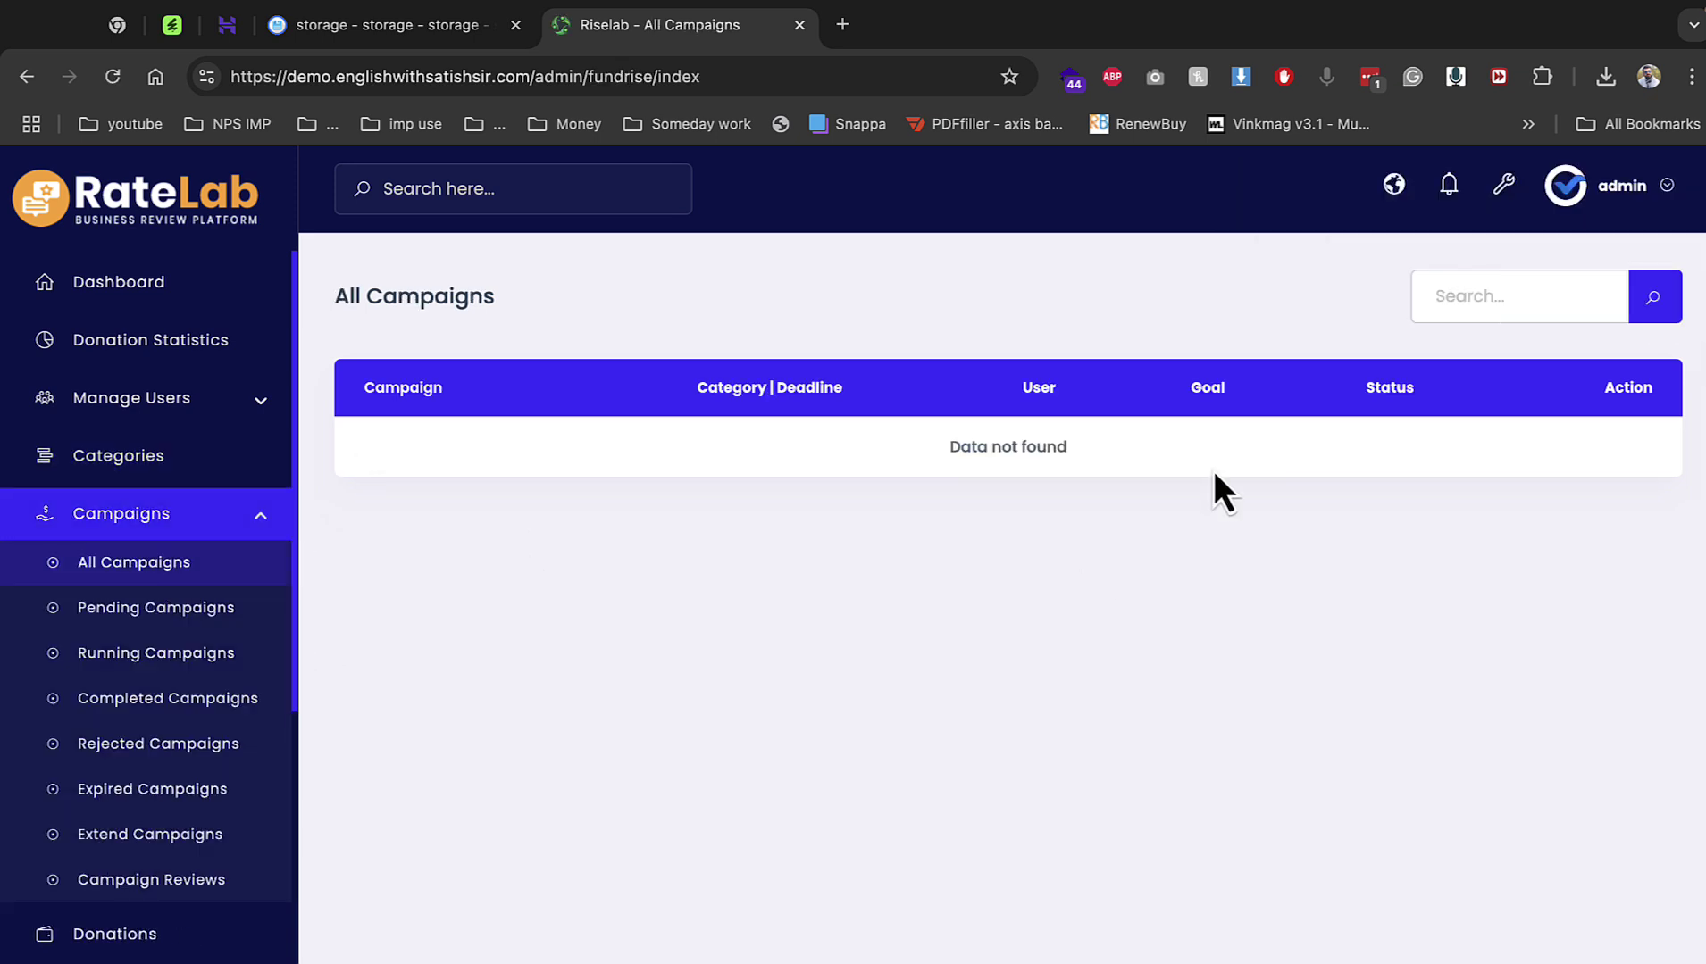
{"action": "scroll", "coordinate": [205, 767], "scroll_direction": "down", "scroll_amount": 3}
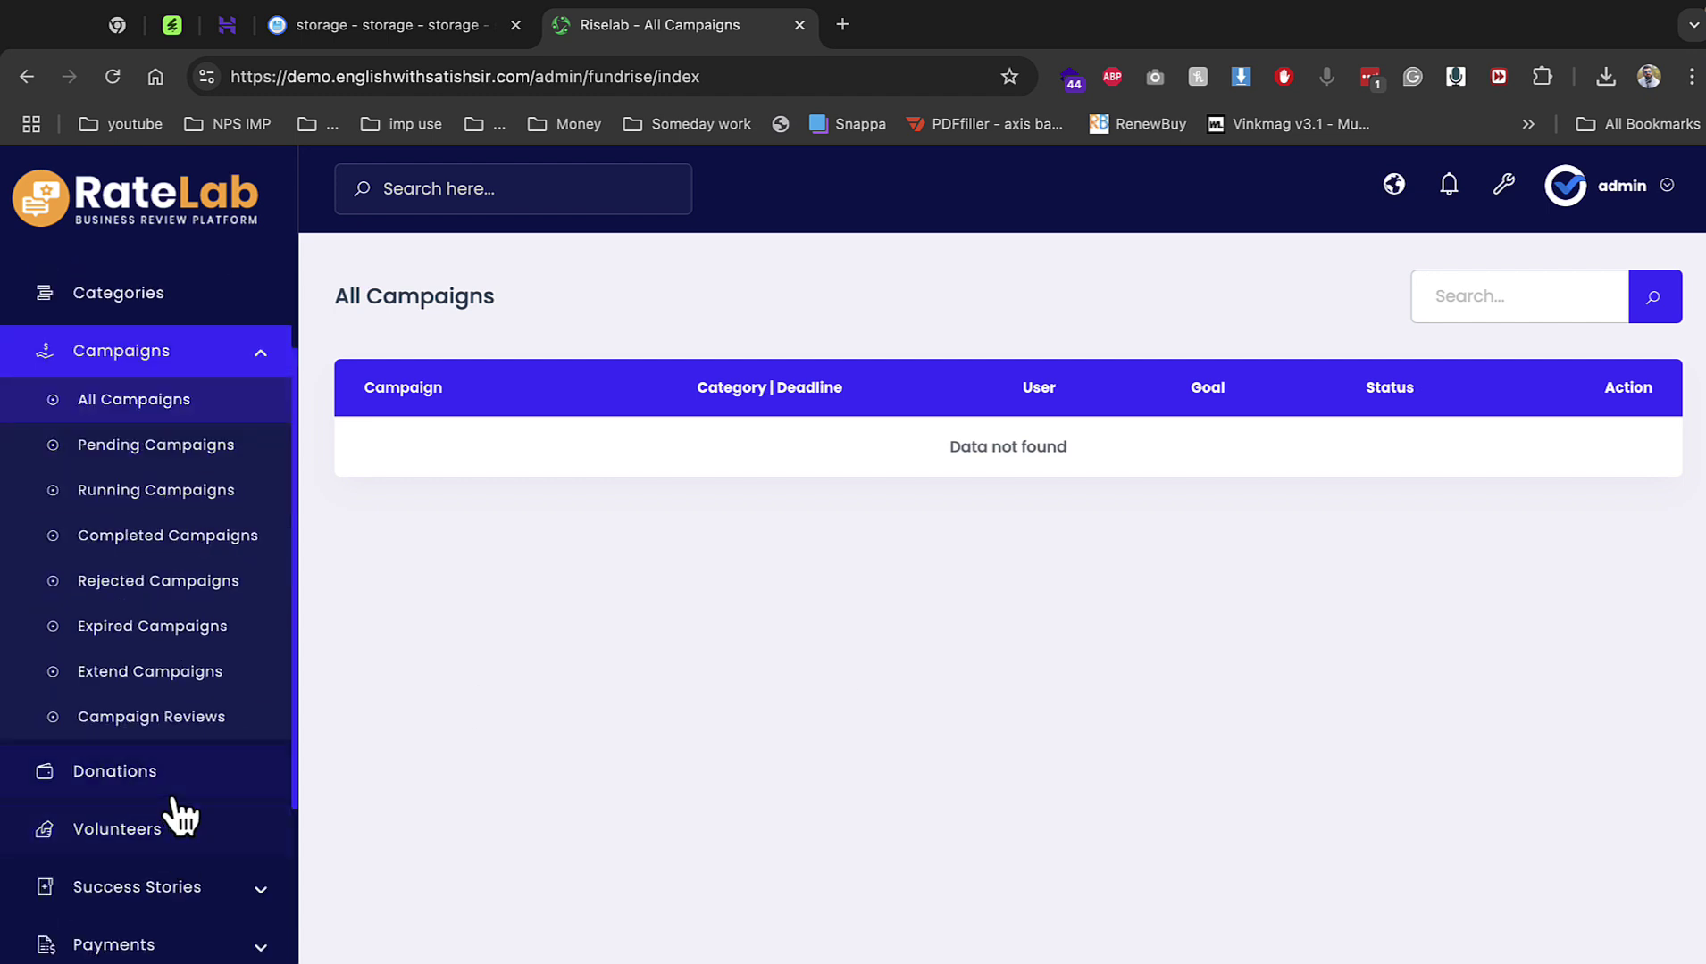
{"action": "left_click", "coordinate": [175, 778]}
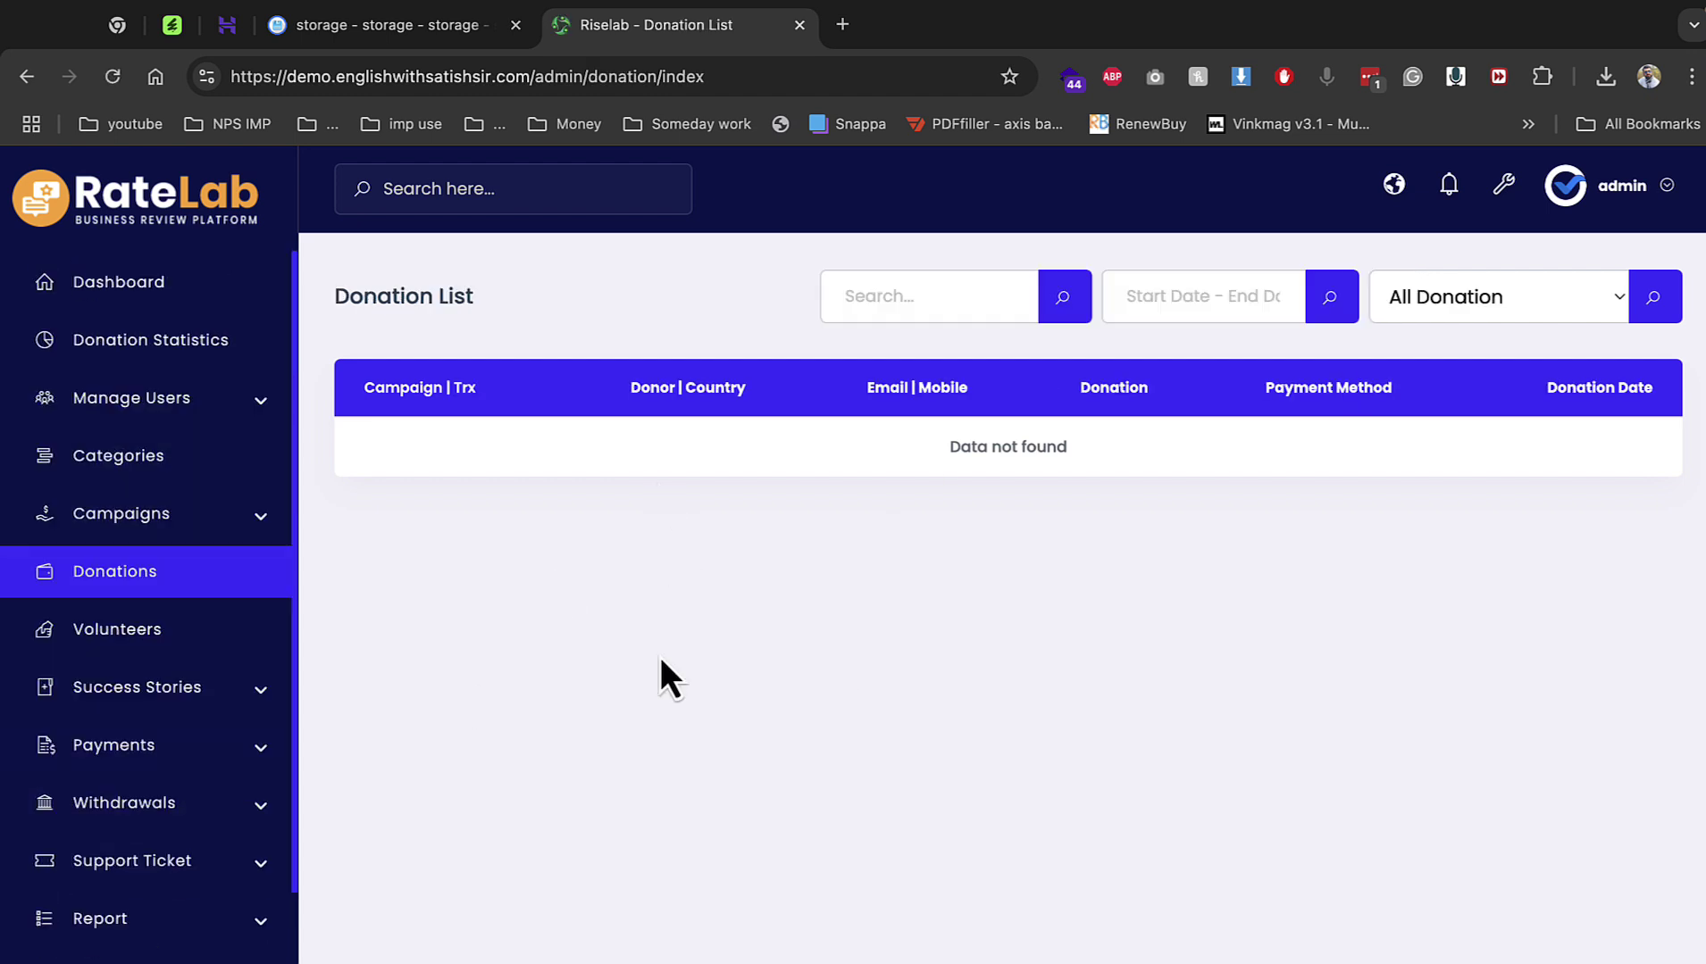
{"action": "left_click", "coordinate": [169, 636]}
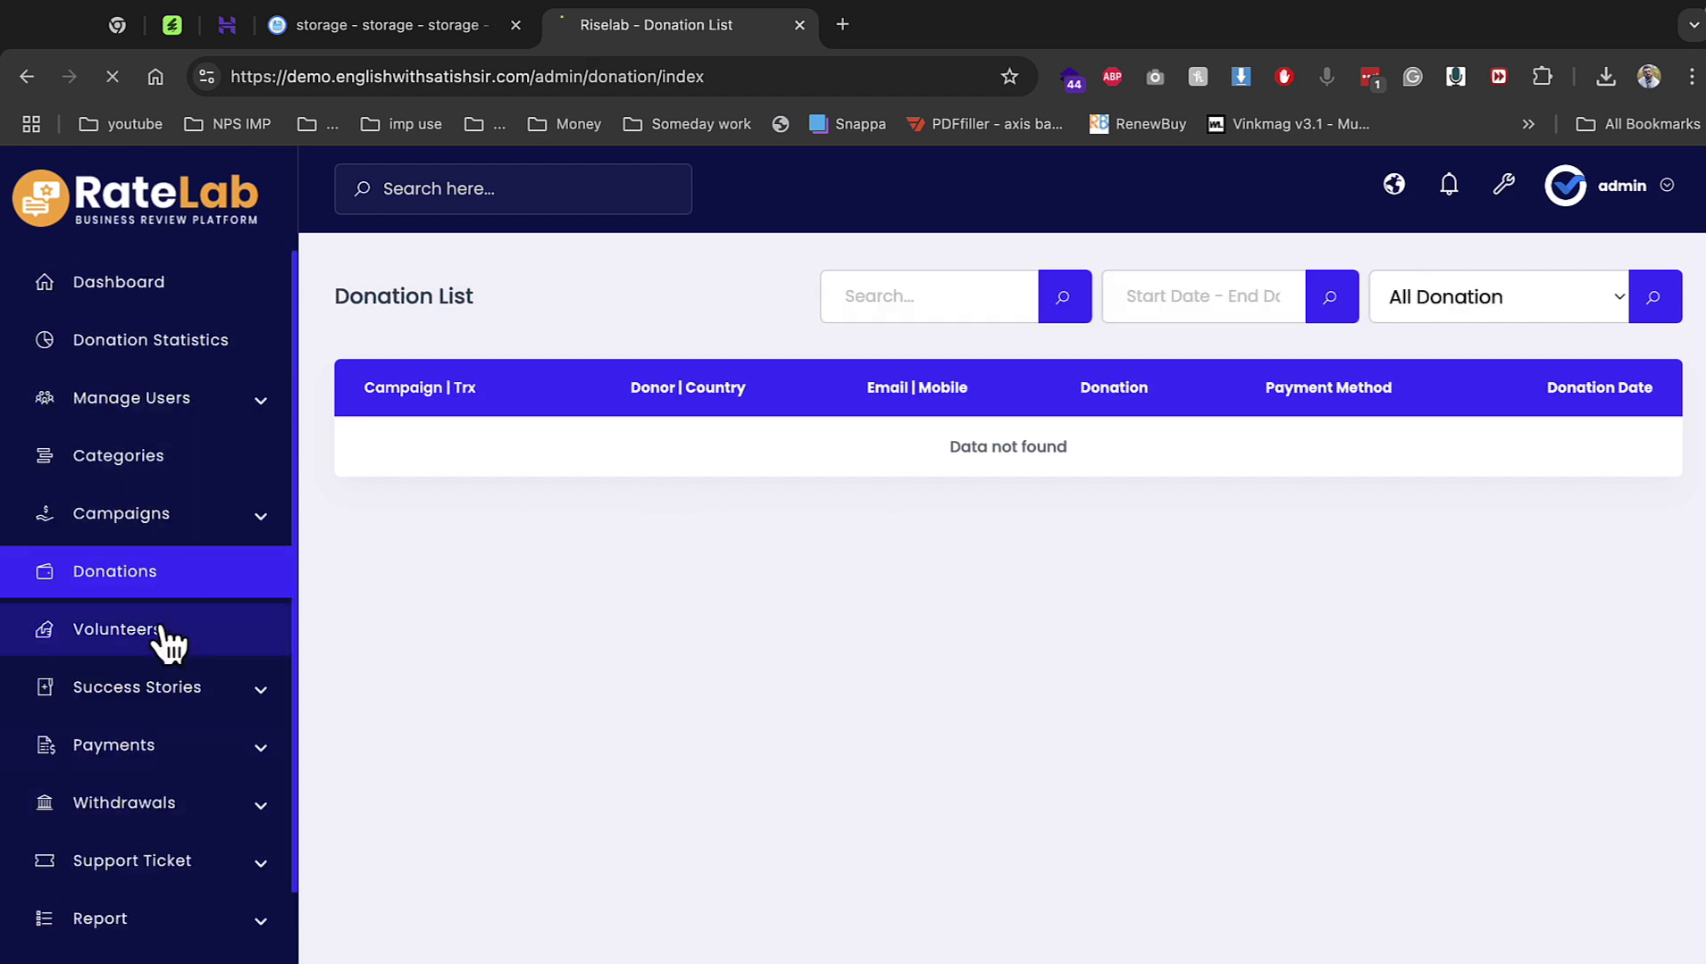
{"action": "left_click", "coordinate": [199, 686]}
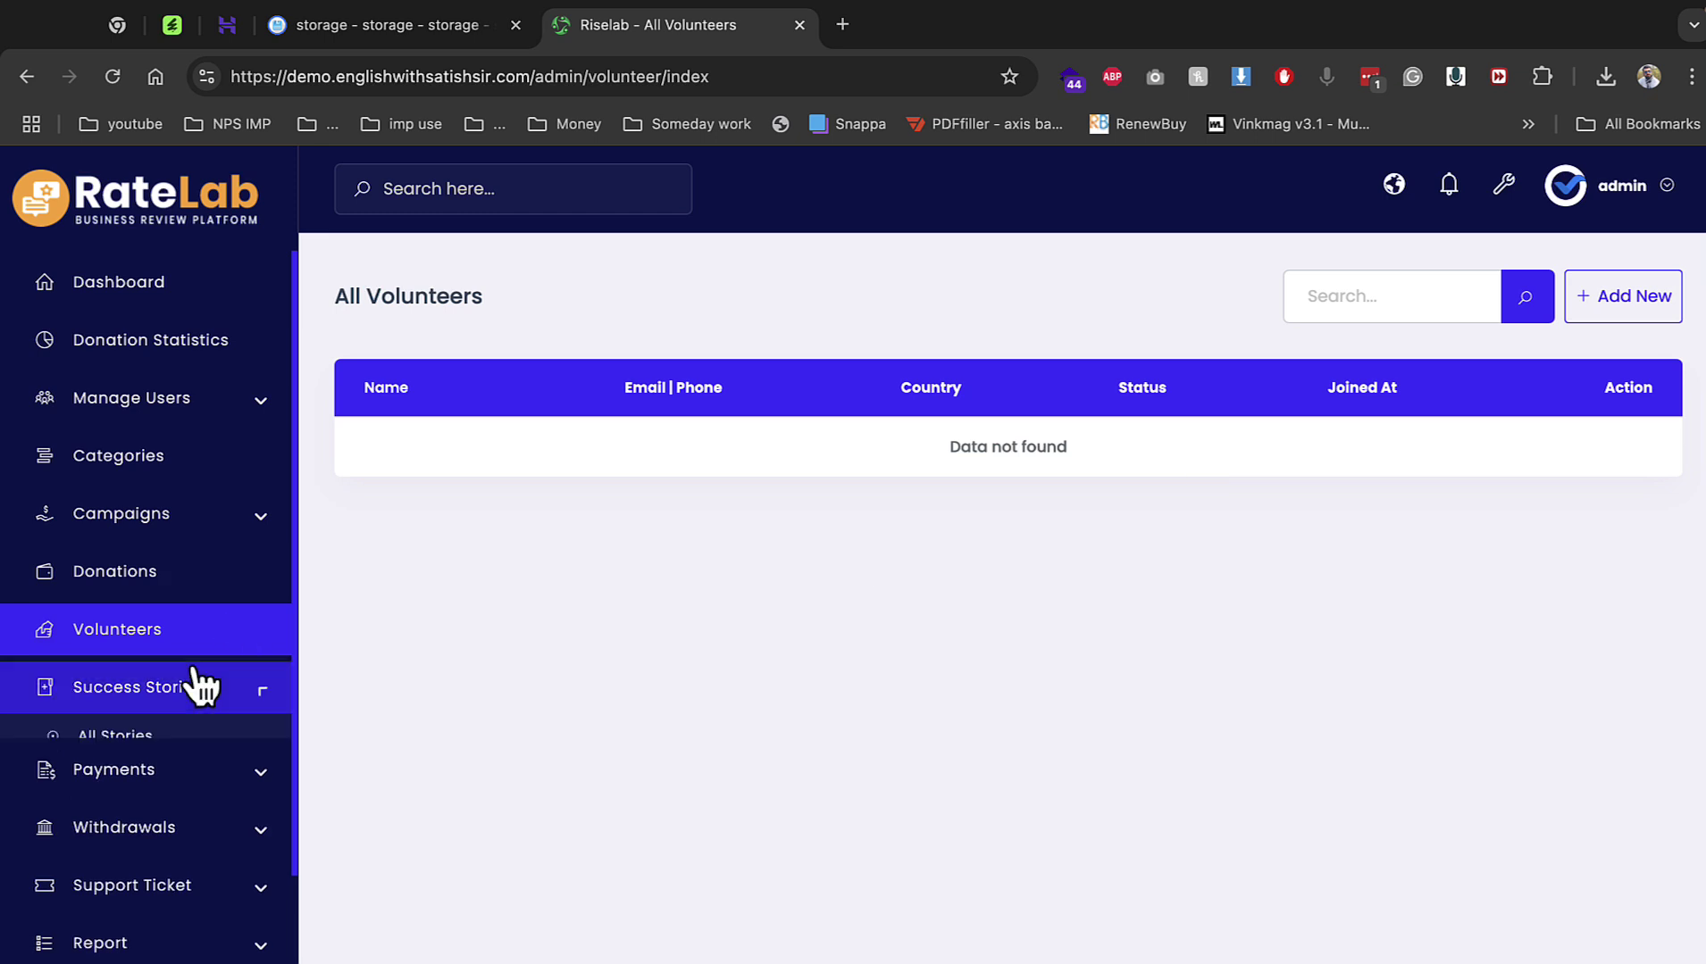
{"action": "left_click", "coordinate": [191, 738]}
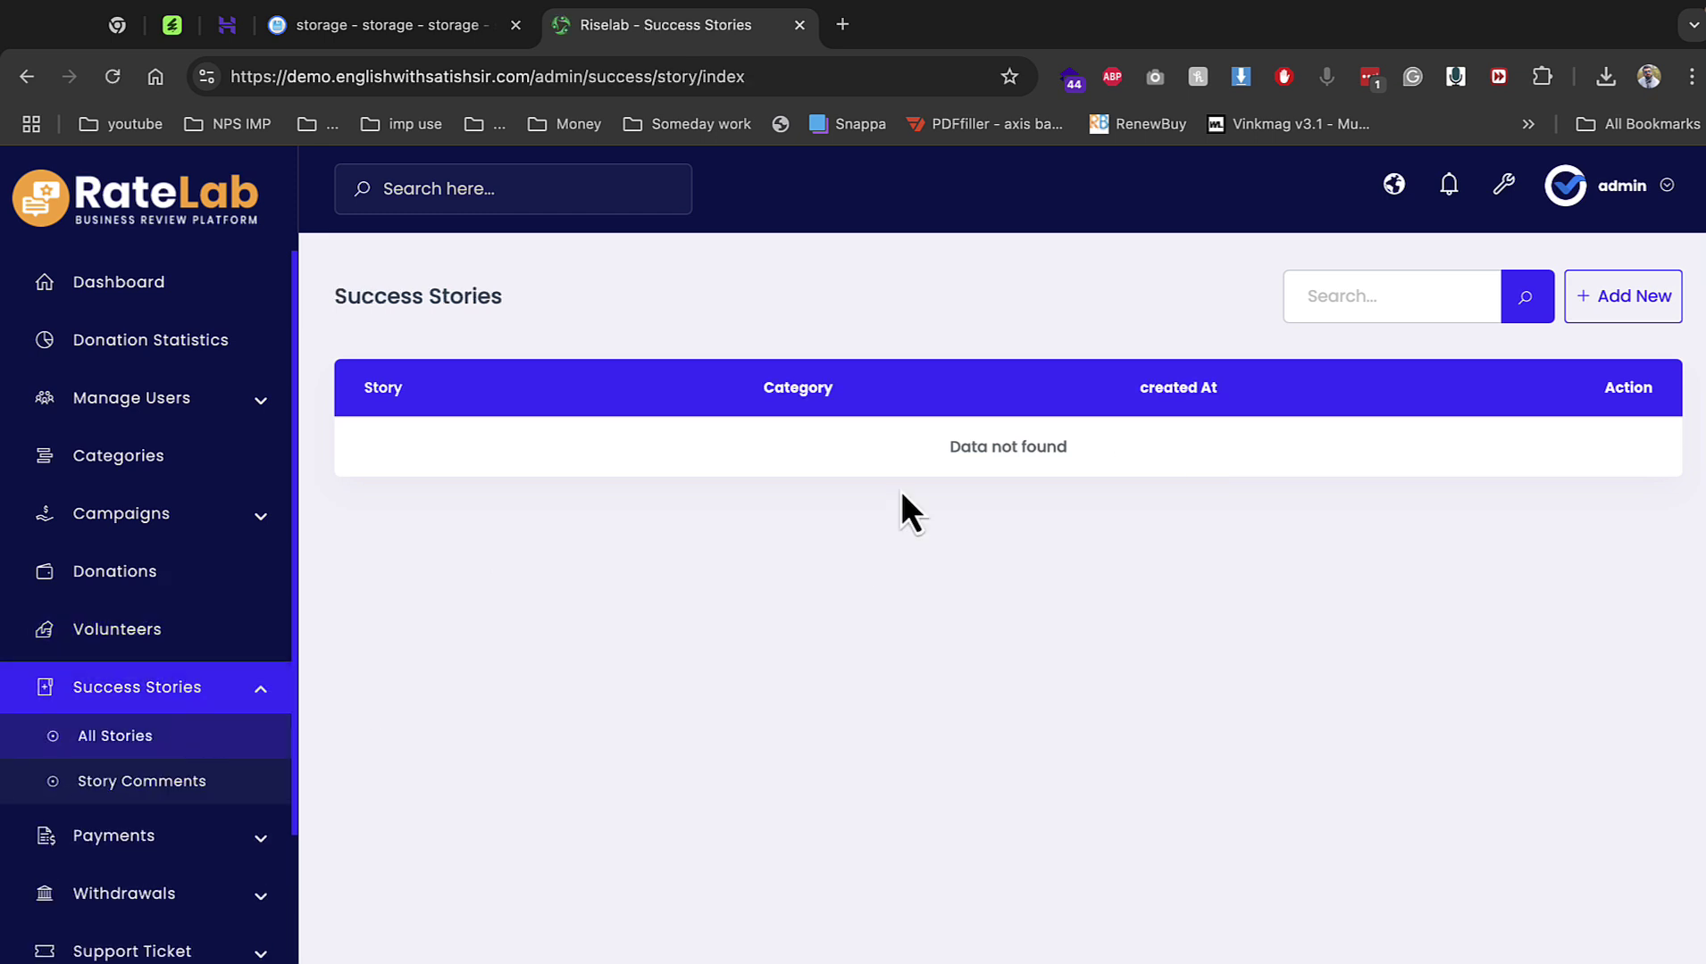
Start a new success story in the social cause category with the hands image.
{"action": "left_click", "coordinate": [1634, 304]}
{"action": "left_click", "coordinate": [963, 437]}
{"action": "left_click", "coordinate": [942, 458]}
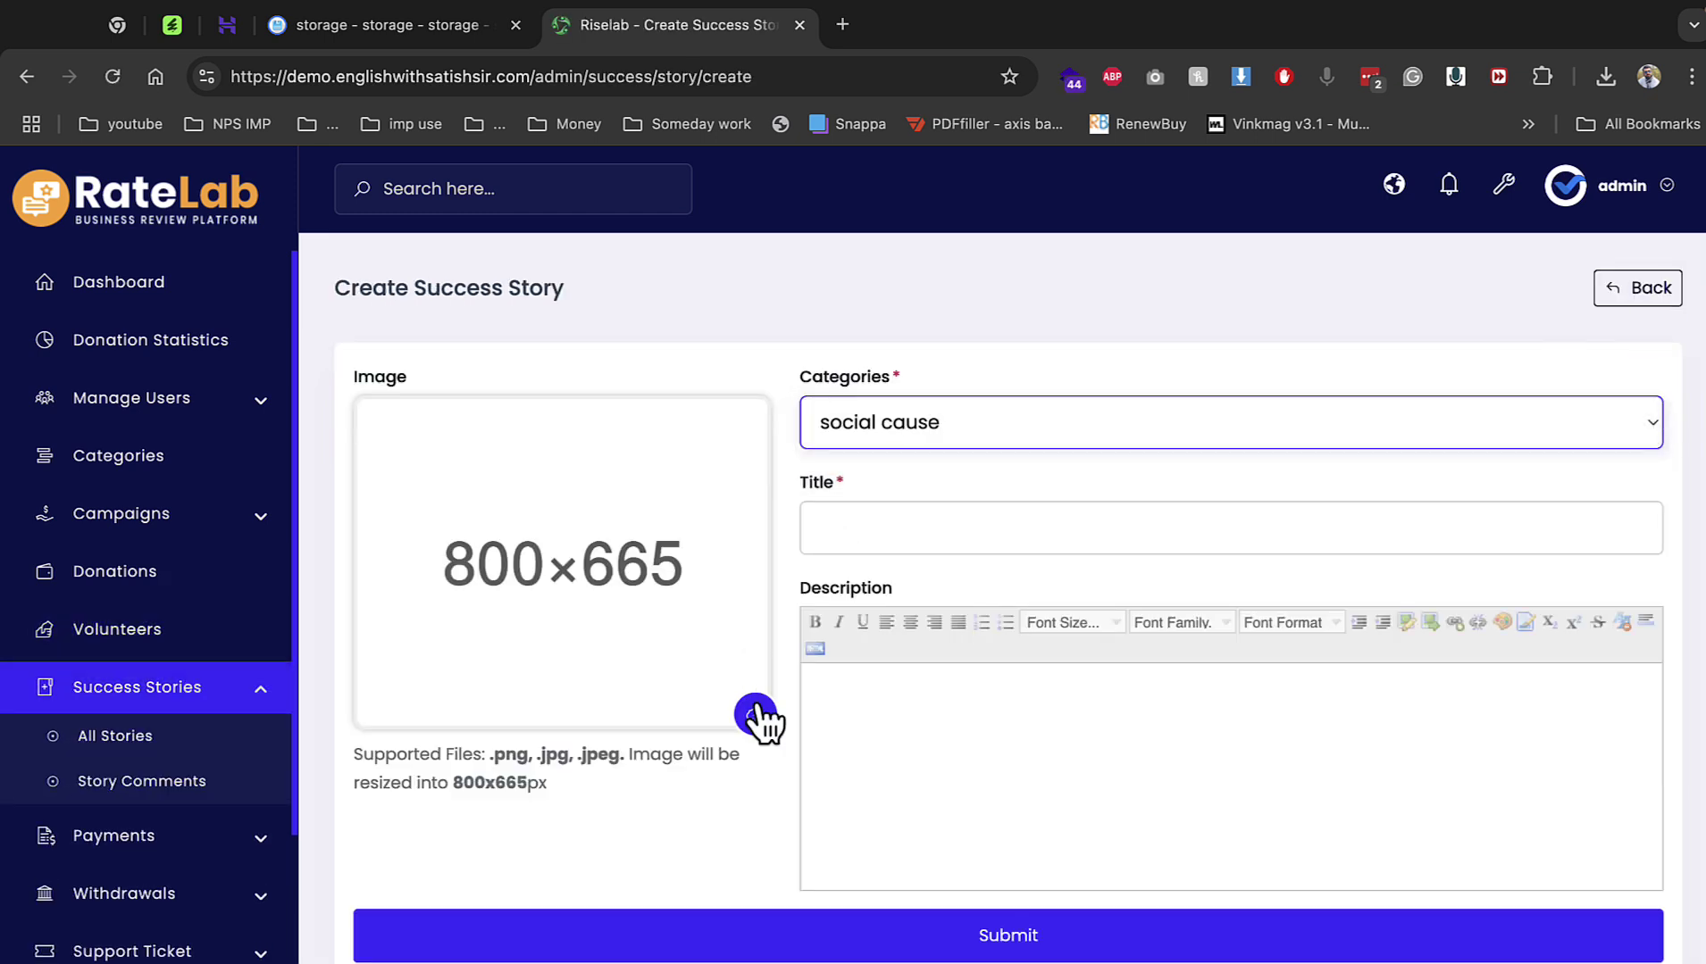
{"action": "left_click", "coordinate": [756, 714]}
{"action": "left_click", "coordinate": [862, 473]}
{"action": "double_click", "coordinate": [862, 473]}
Title the story 'win win', paste its description, save it, and view Pending Payments.
{"action": "left_click", "coordinate": [944, 526]}
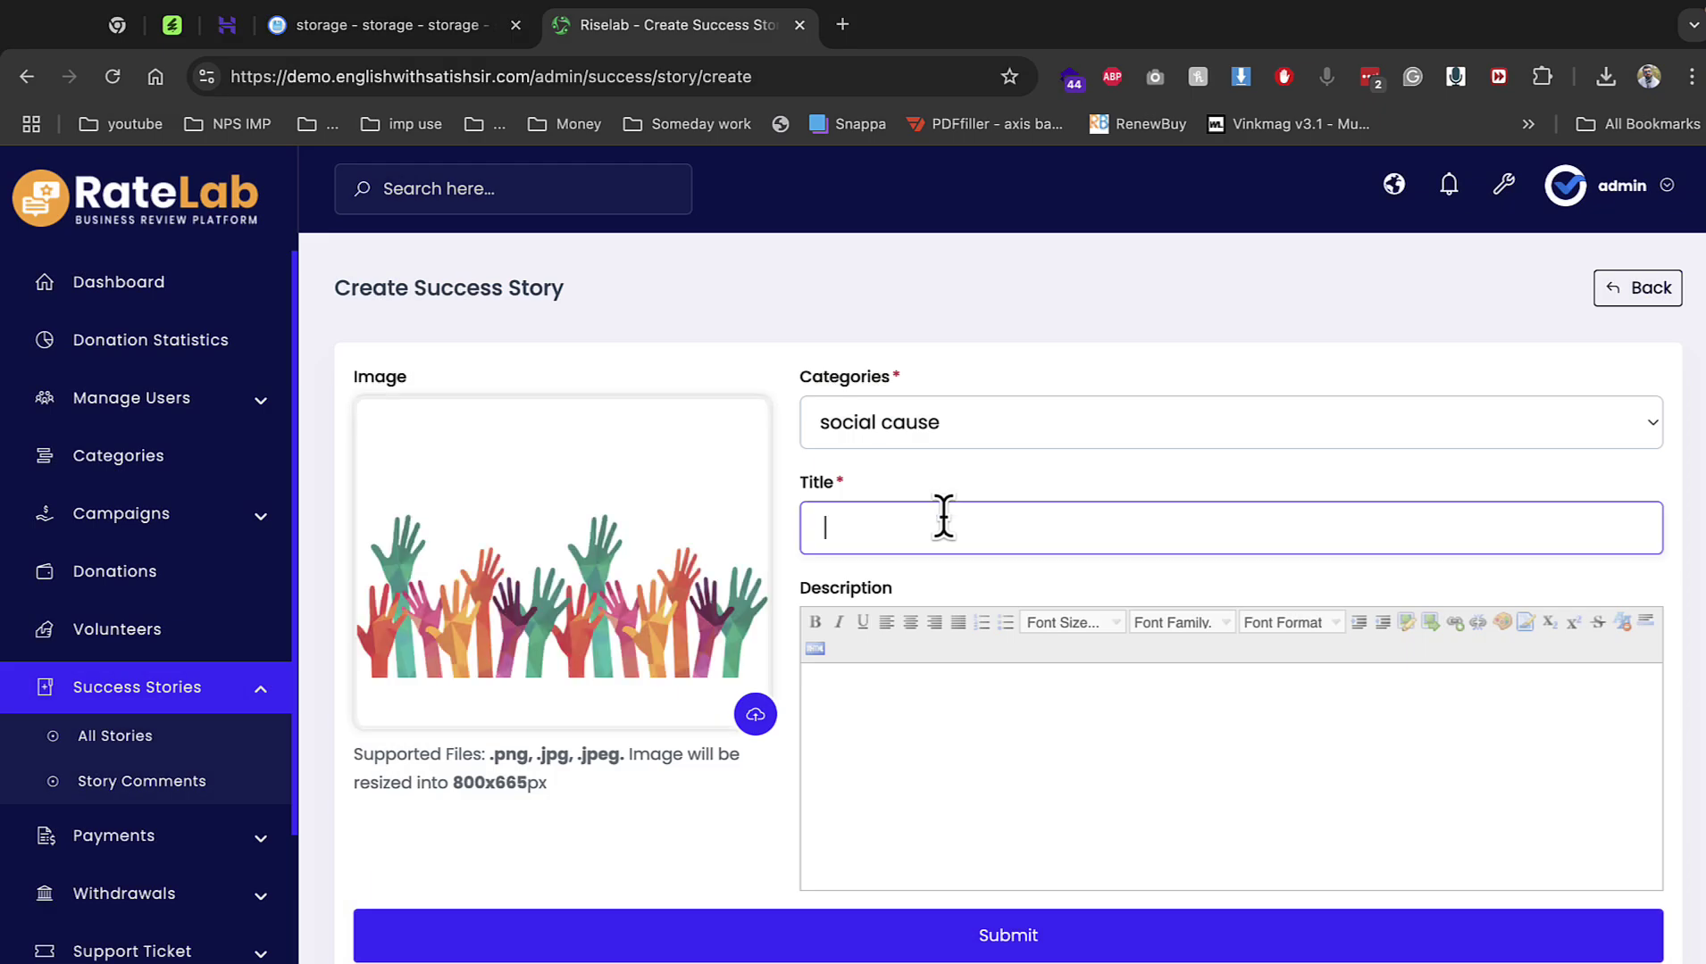
{"action": "type", "text": "win win"}
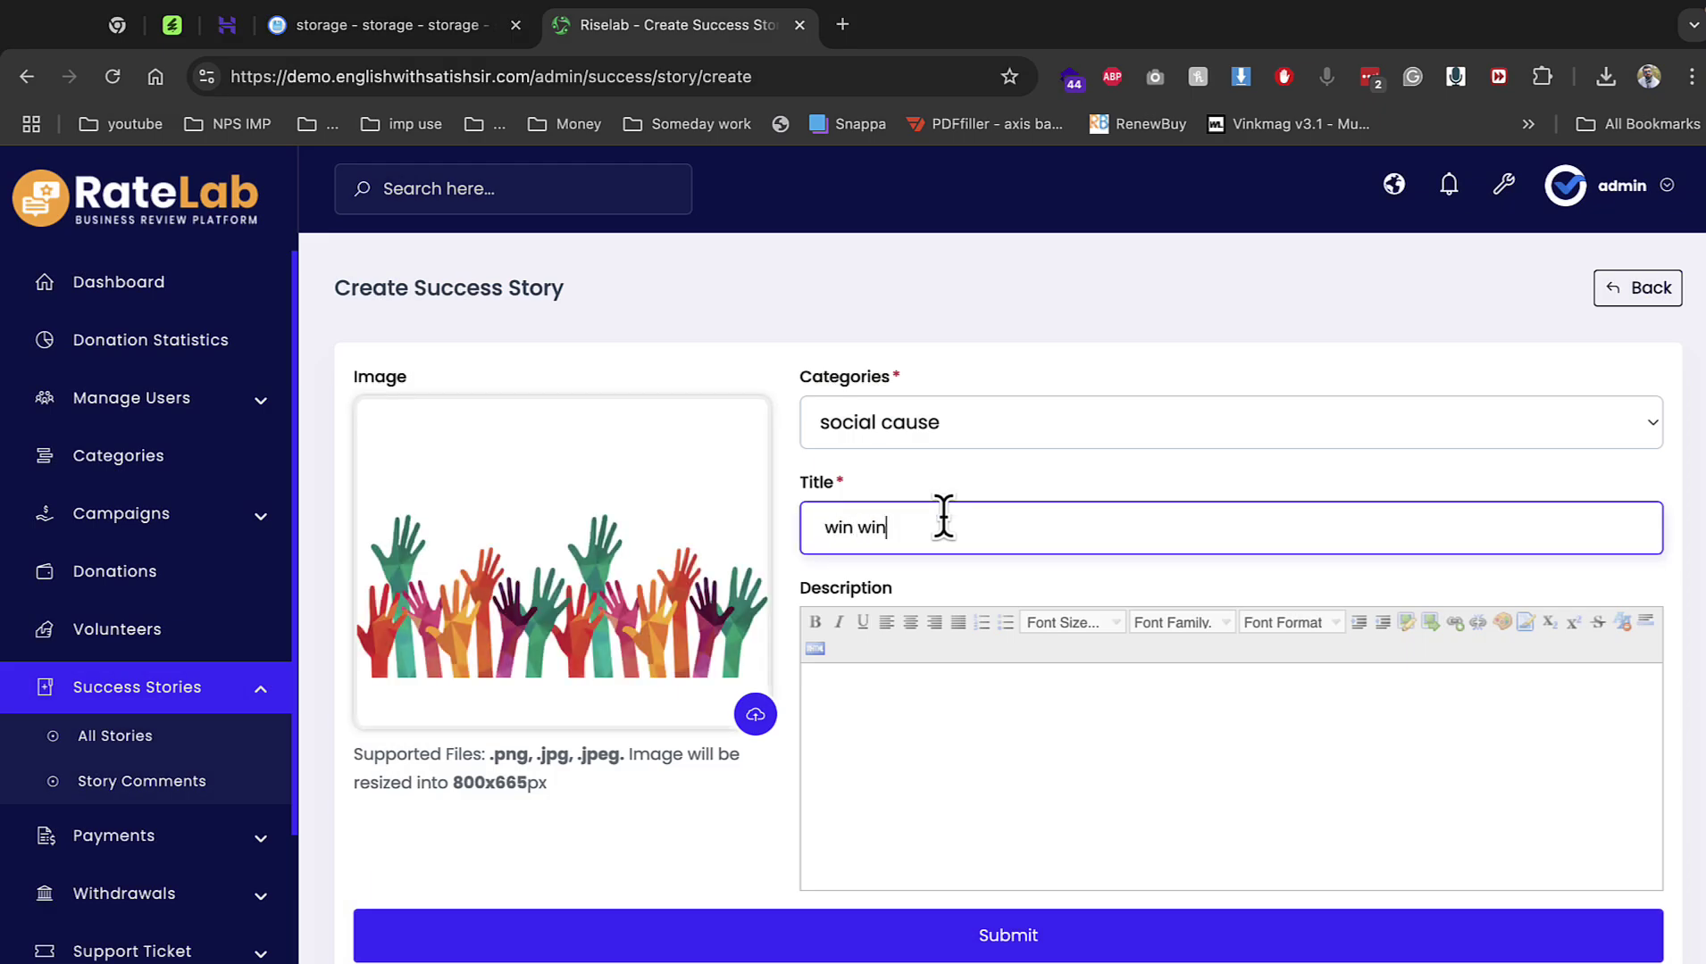
{"action": "triple_click", "coordinate": [944, 527]}
{"action": "left_click", "coordinate": [1036, 742]}
{"action": "type", "text": "u199070515_demo1"}
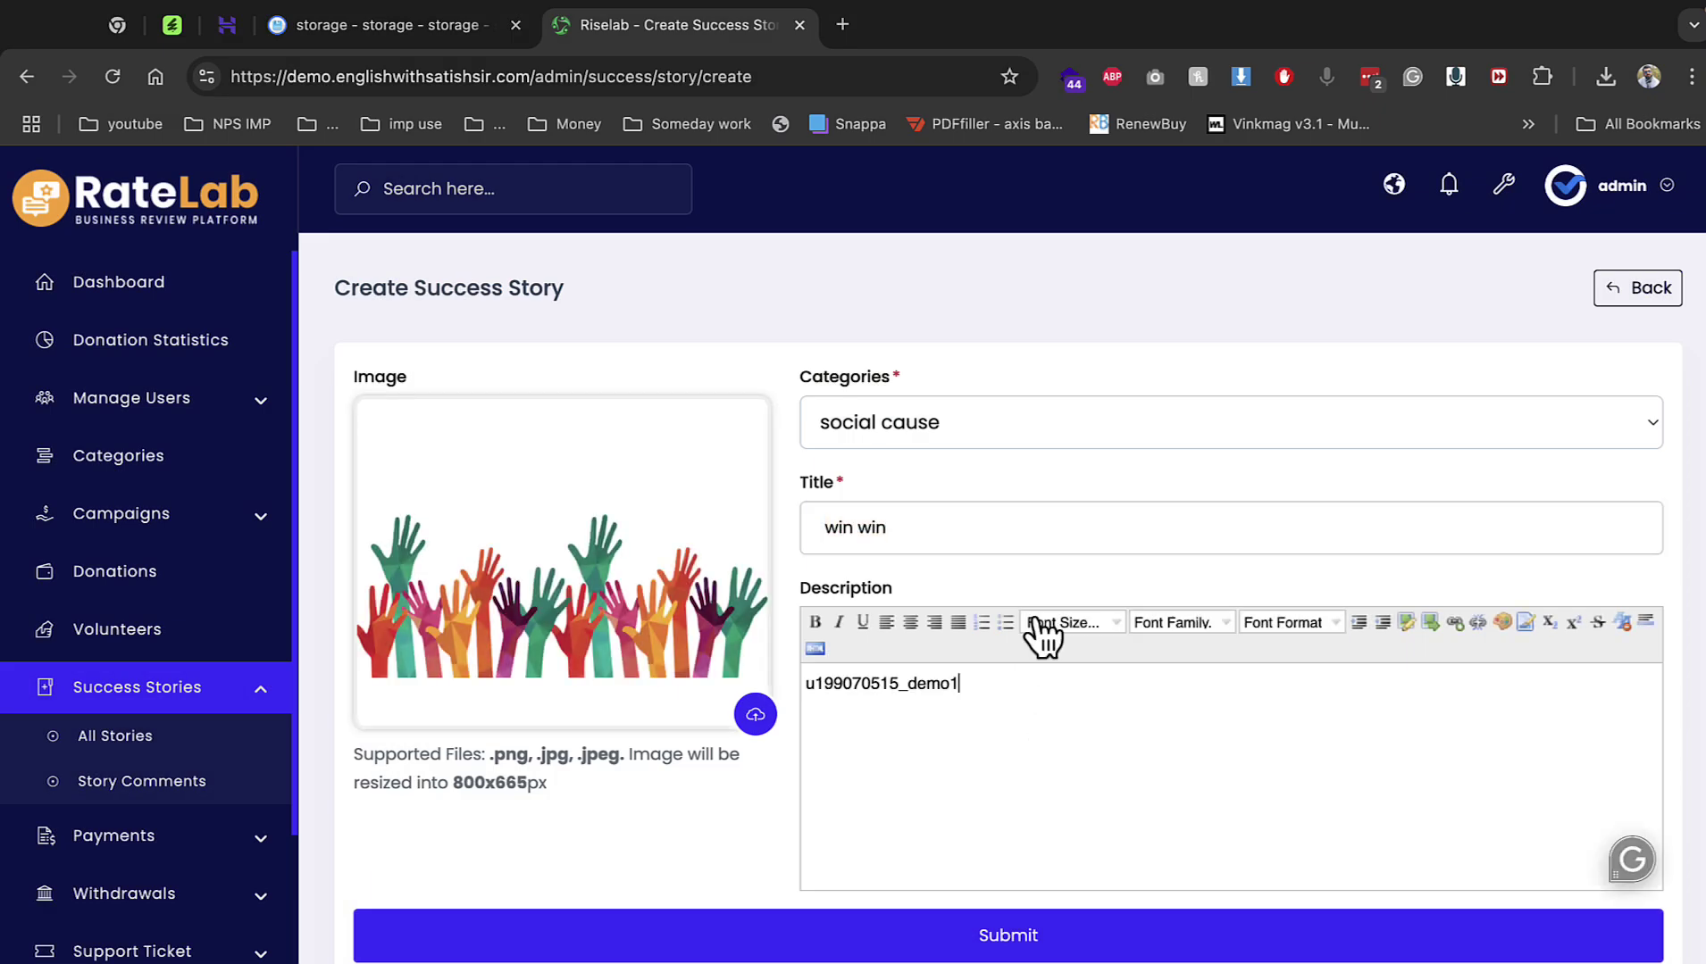
{"action": "key", "text": "ctrl+v"}
{"action": "key", "text": "ctrl+v"}
{"action": "key", "text": "ctrl+v"}
{"action": "key", "text": "ctrl+v"}
{"action": "key", "text": "ctrl+v"}
{"action": "key", "text": "ctrl+v"}
{"action": "left_click", "coordinate": [1071, 934]}
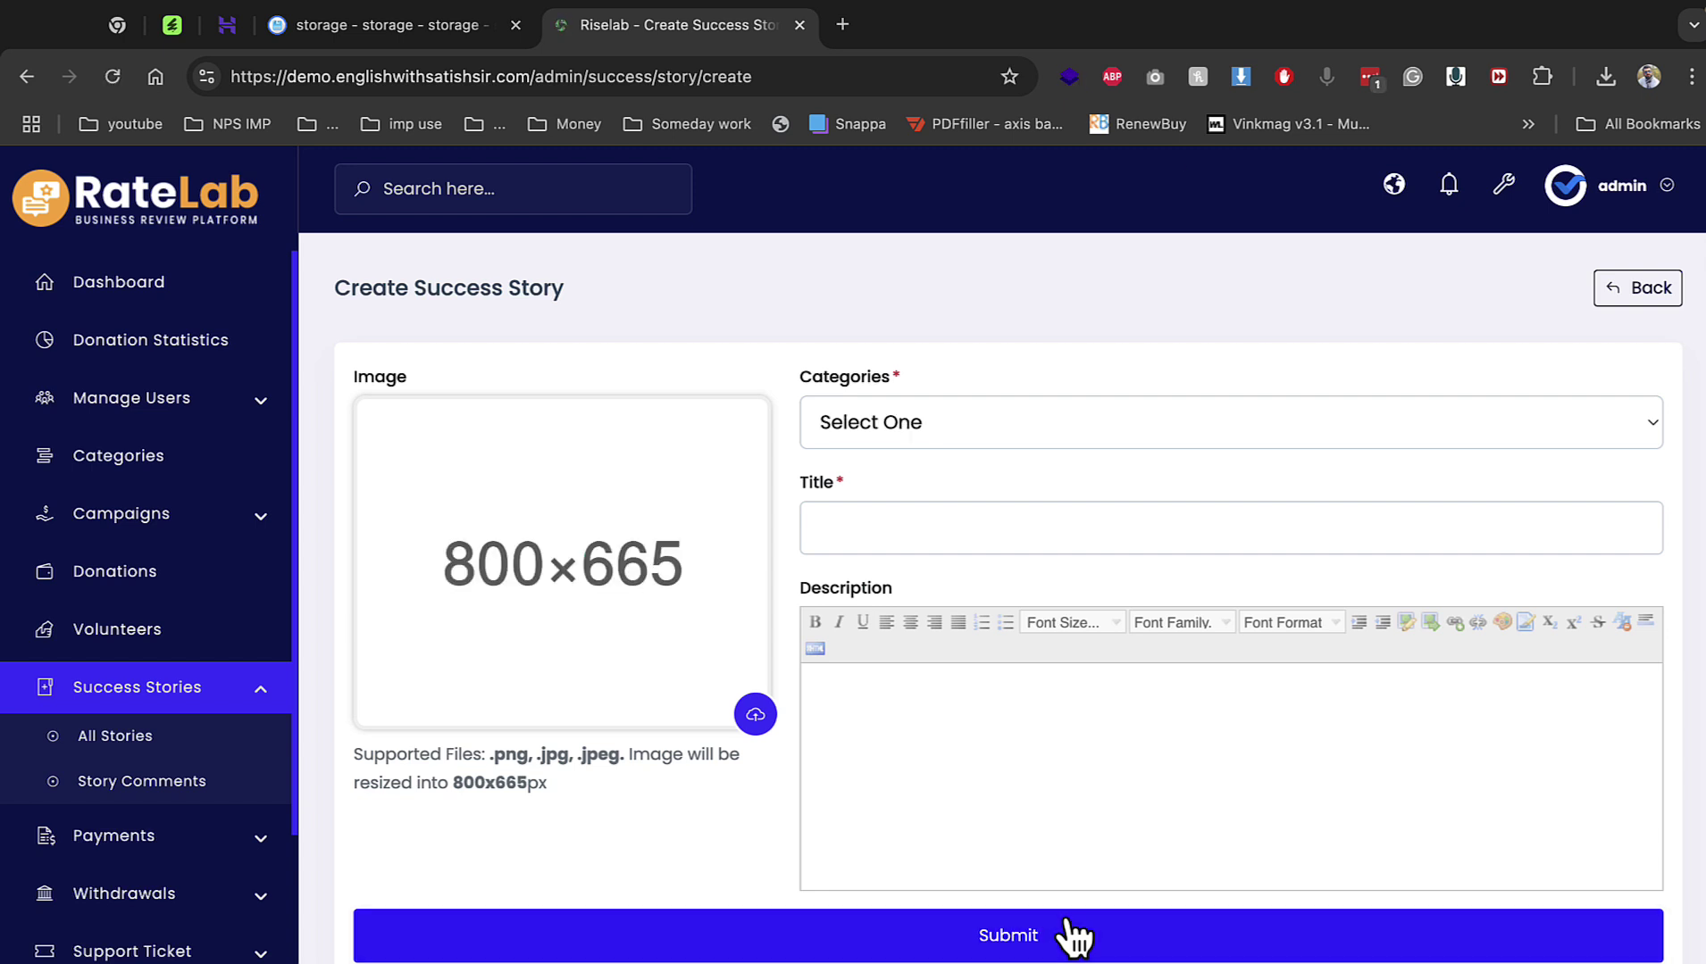
{"action": "left_click", "coordinate": [154, 844]}
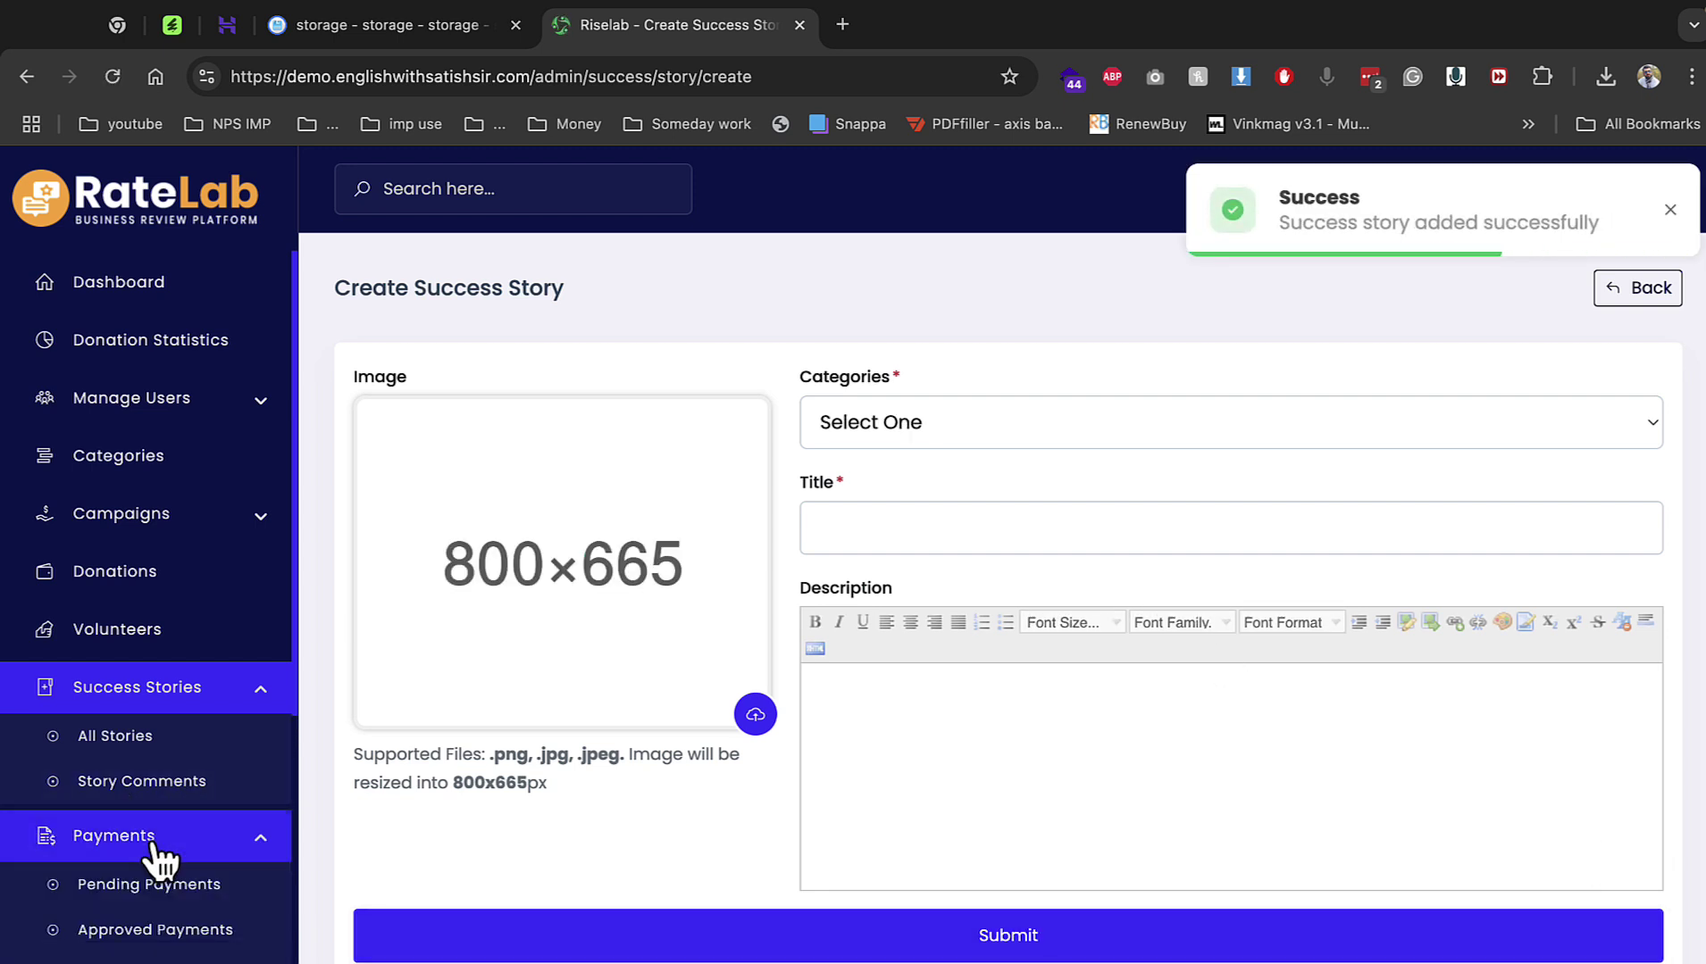
{"action": "left_click", "coordinate": [147, 884]}
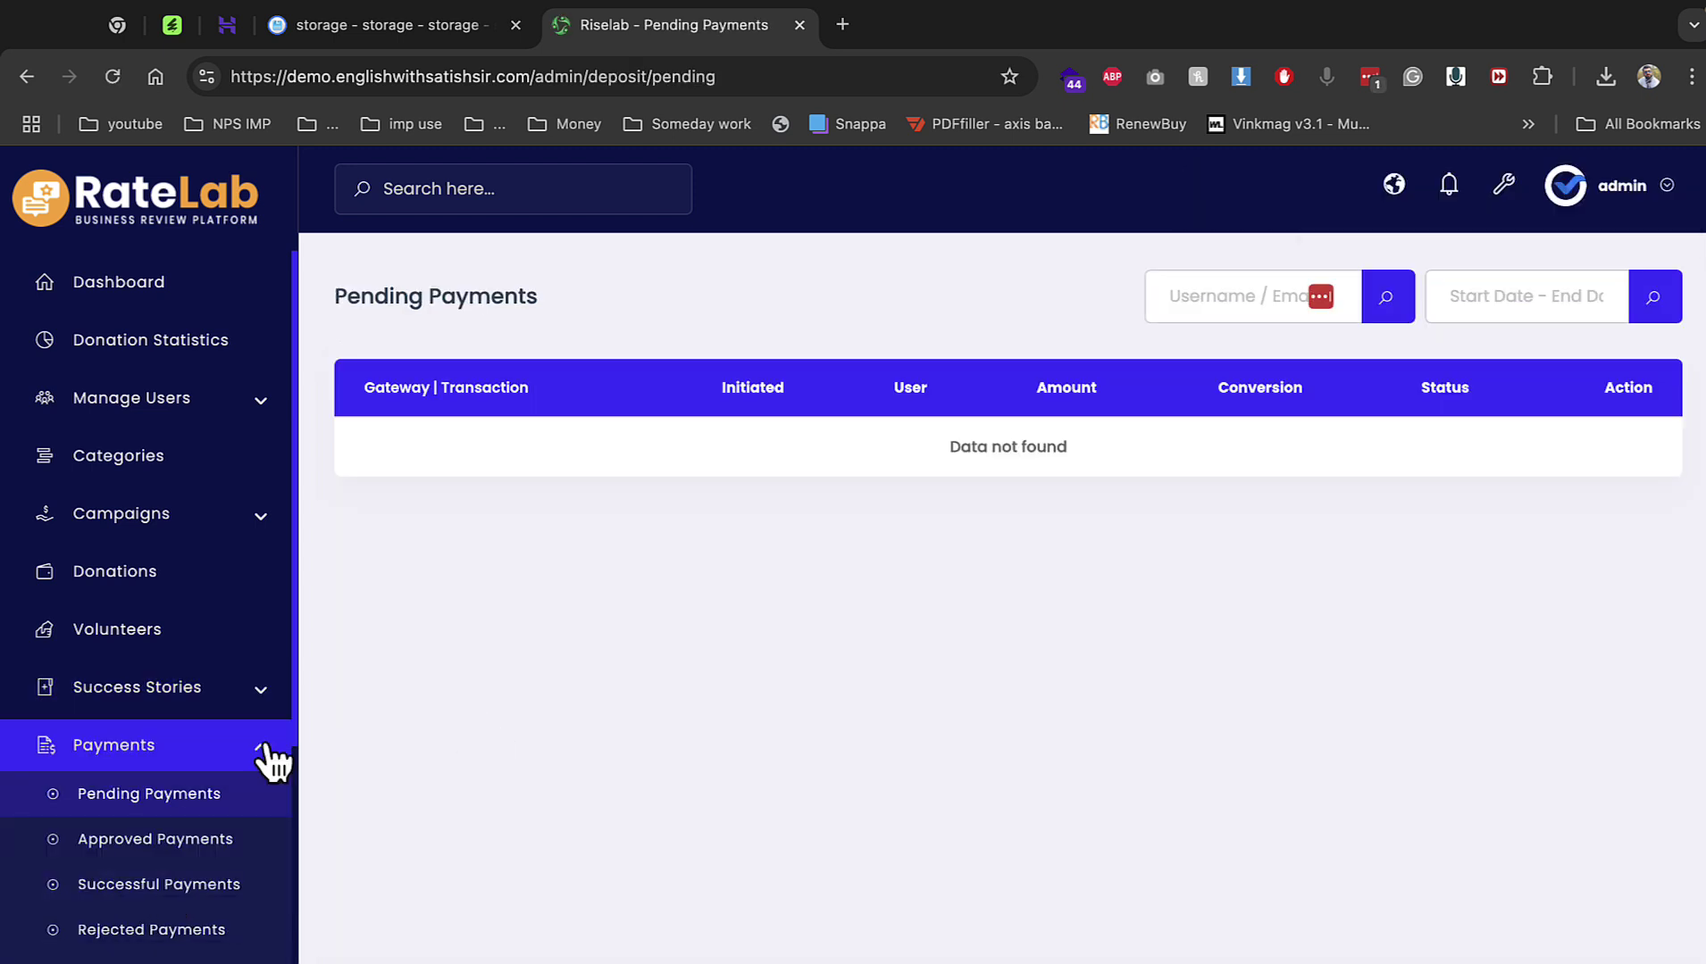
Open RiseLab Admin's System Setting > General Setting page.
{"action": "scroll", "coordinate": [206, 772], "scroll_direction": "down", "scroll_amount": 4}
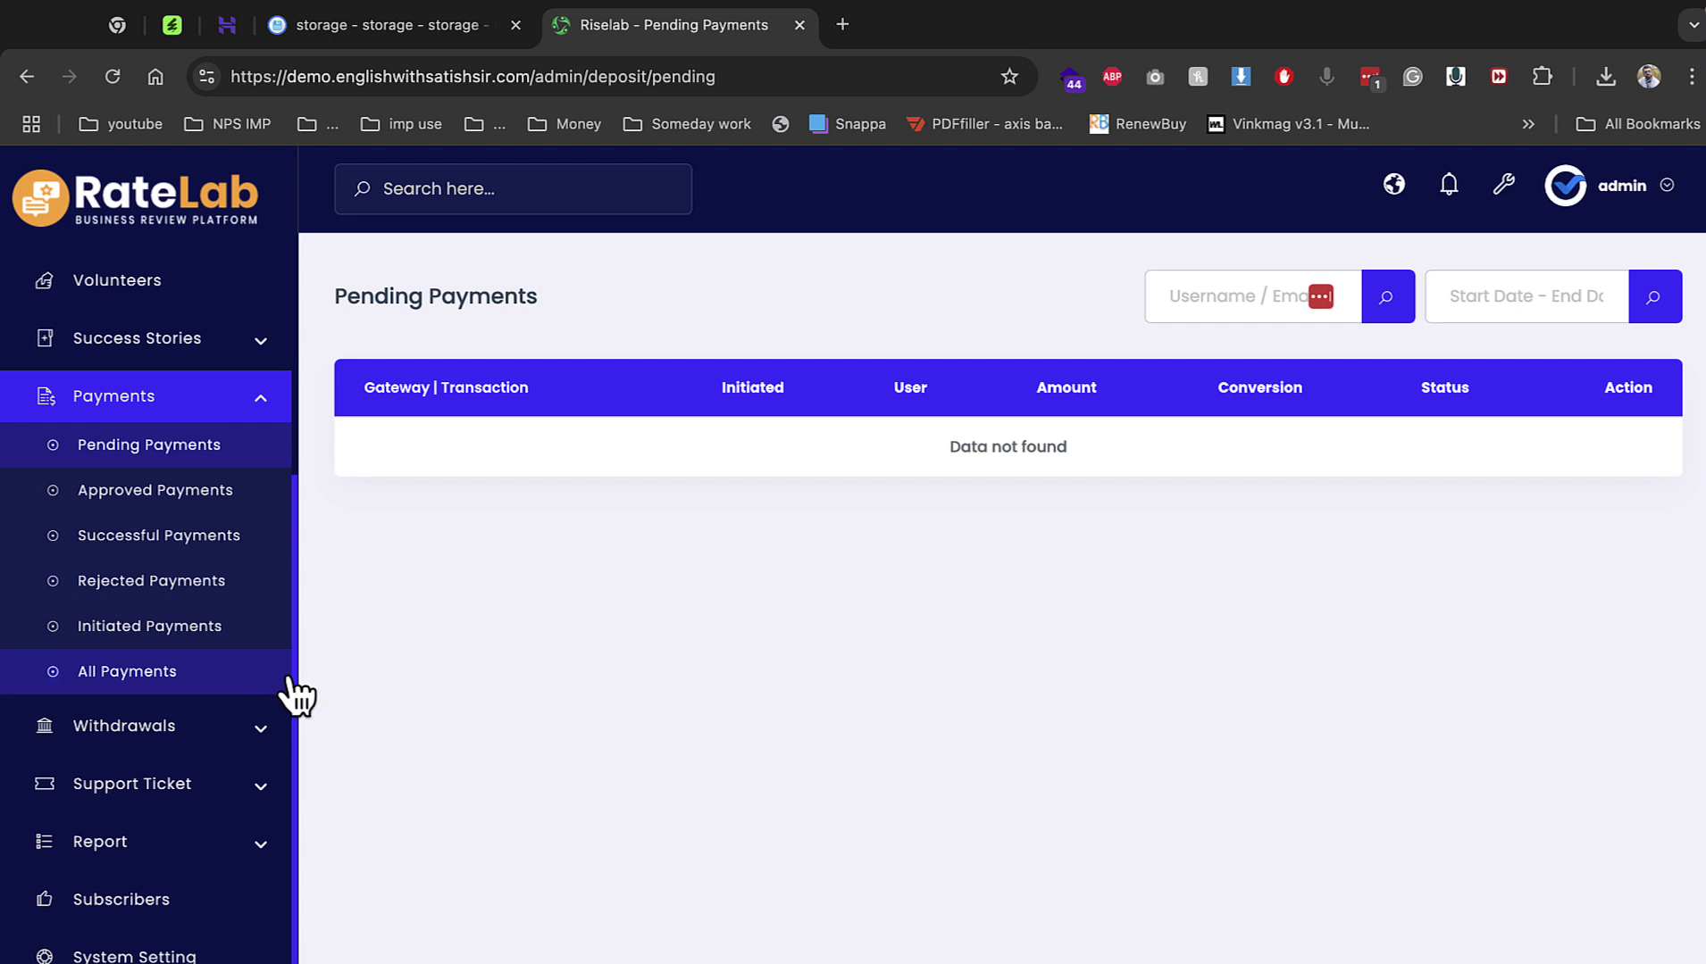
{"action": "left_click", "coordinate": [236, 725]}
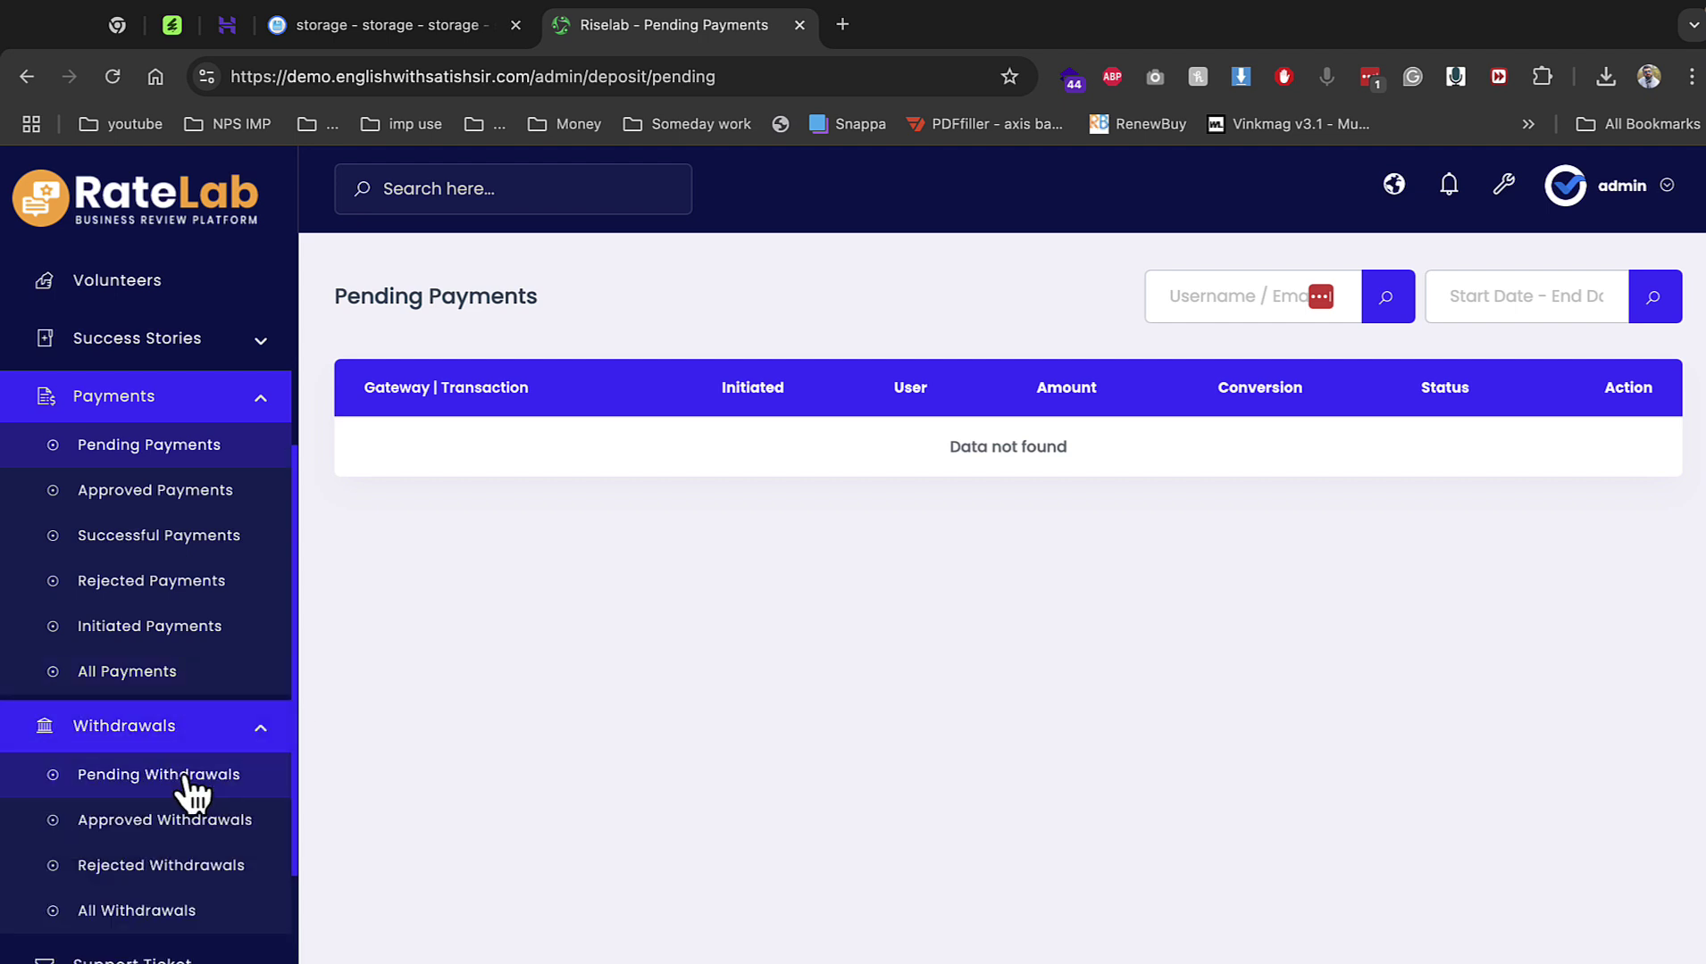
{"action": "left_click", "coordinate": [237, 775]}
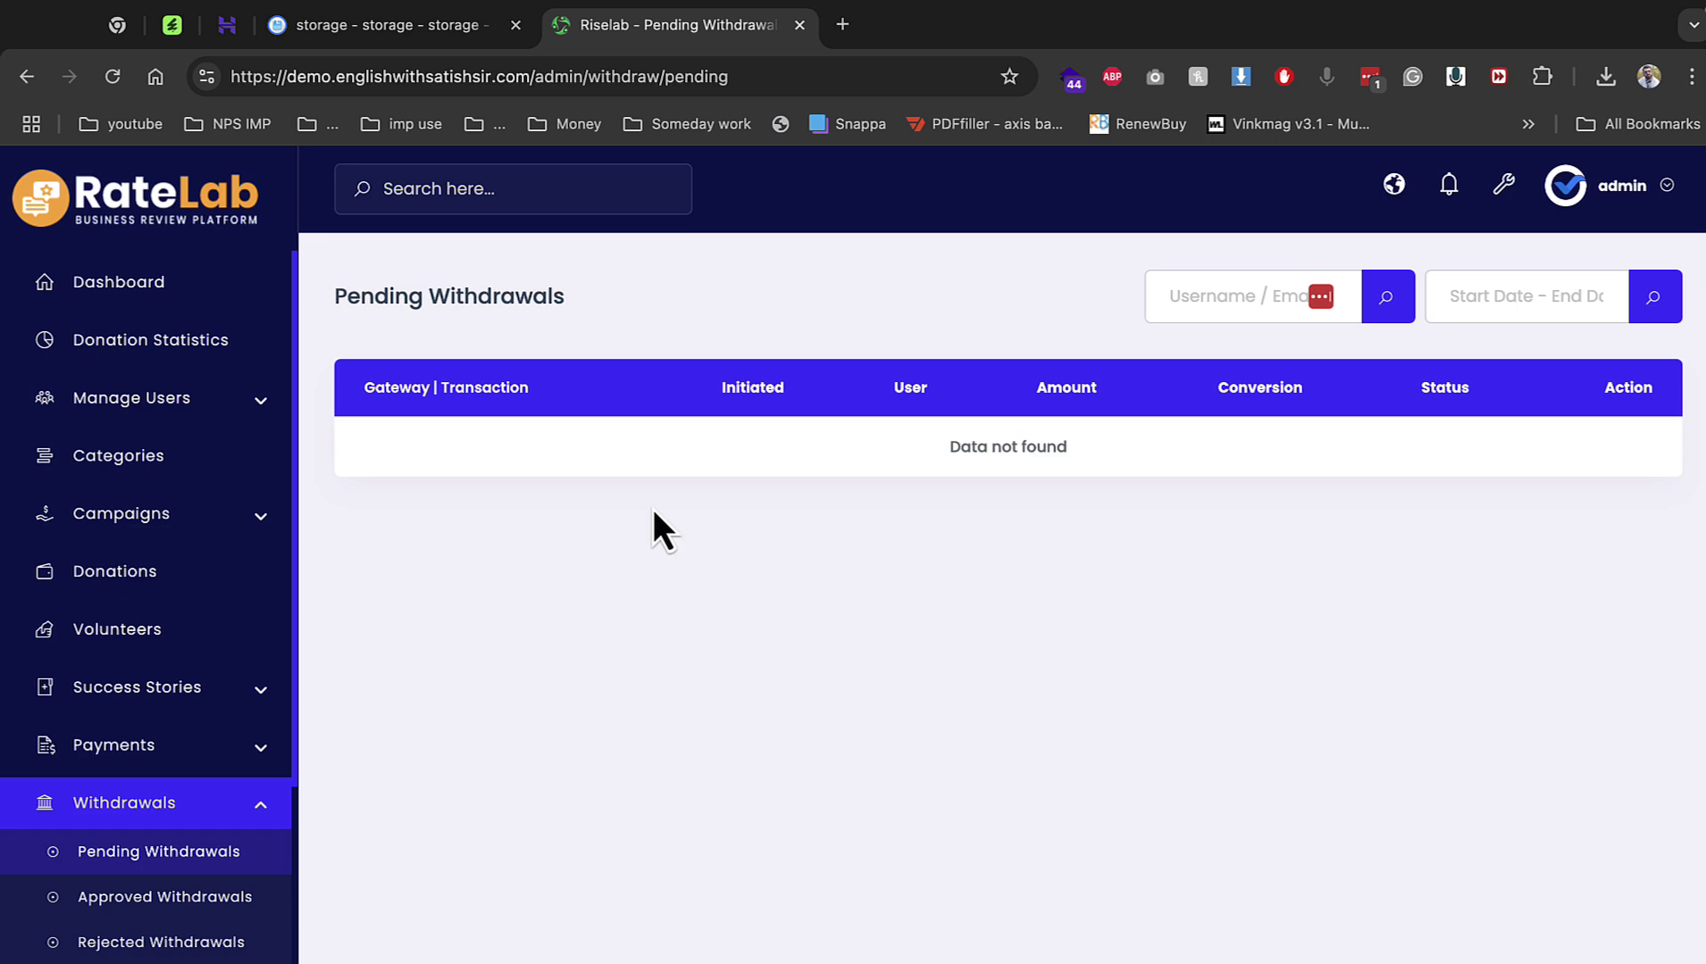
{"action": "scroll", "coordinate": [255, 578], "scroll_direction": "down", "scroll_amount": 4}
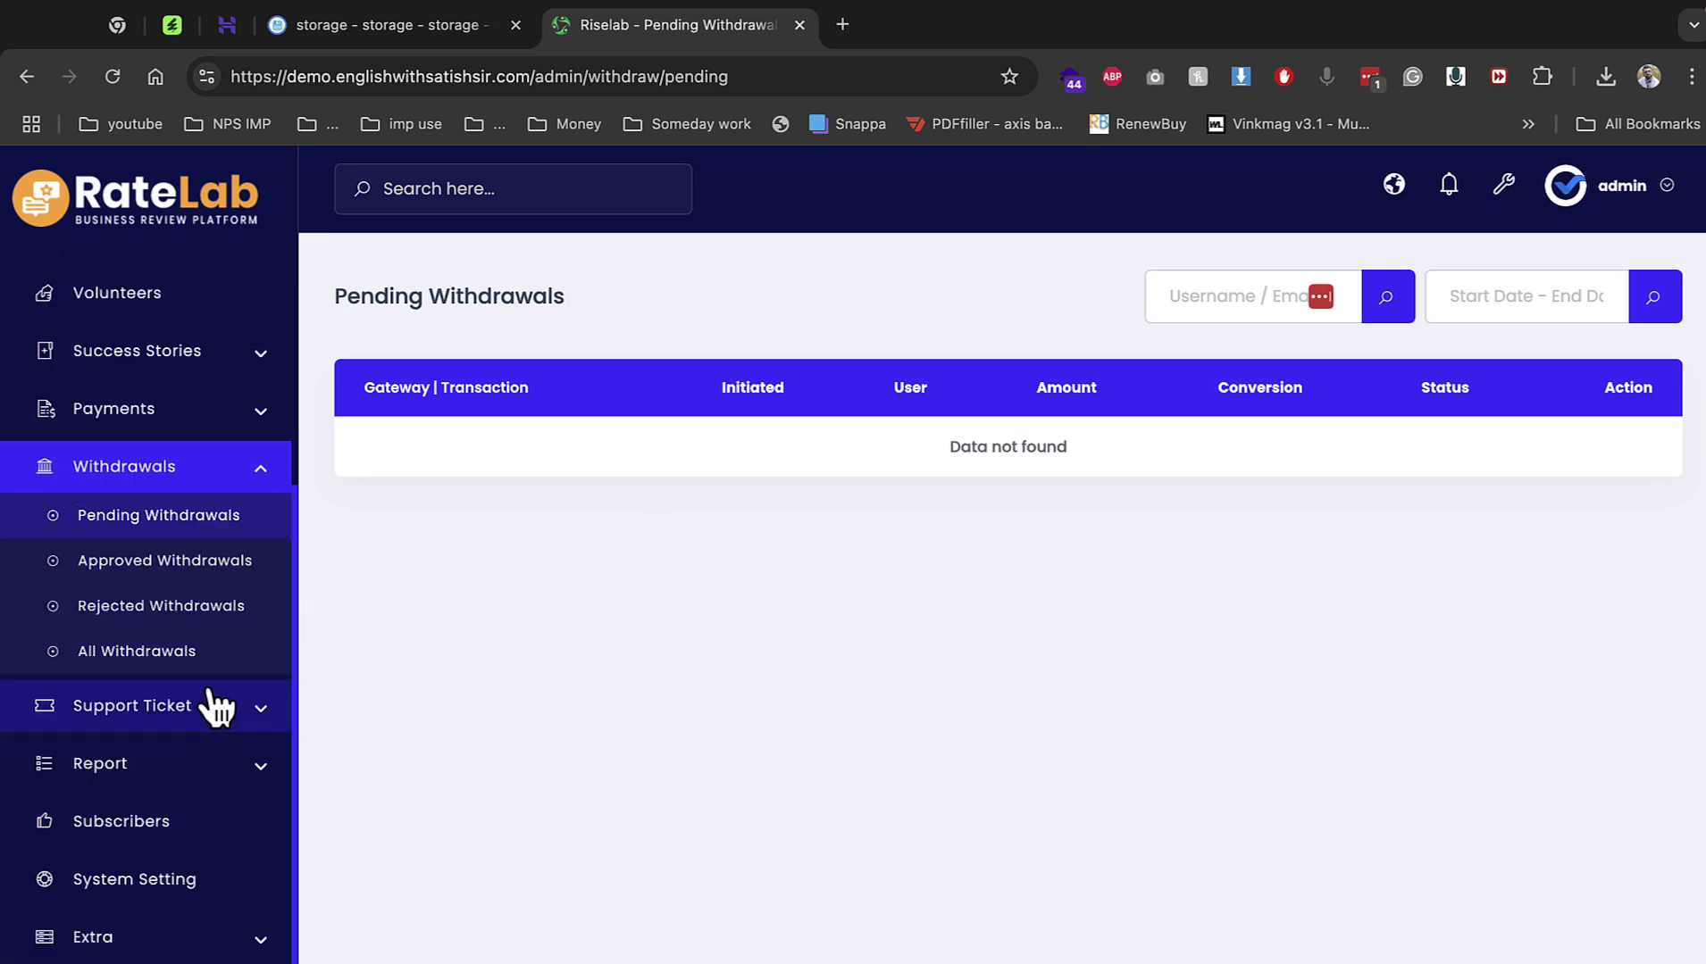
{"action": "left_click", "coordinate": [169, 882]}
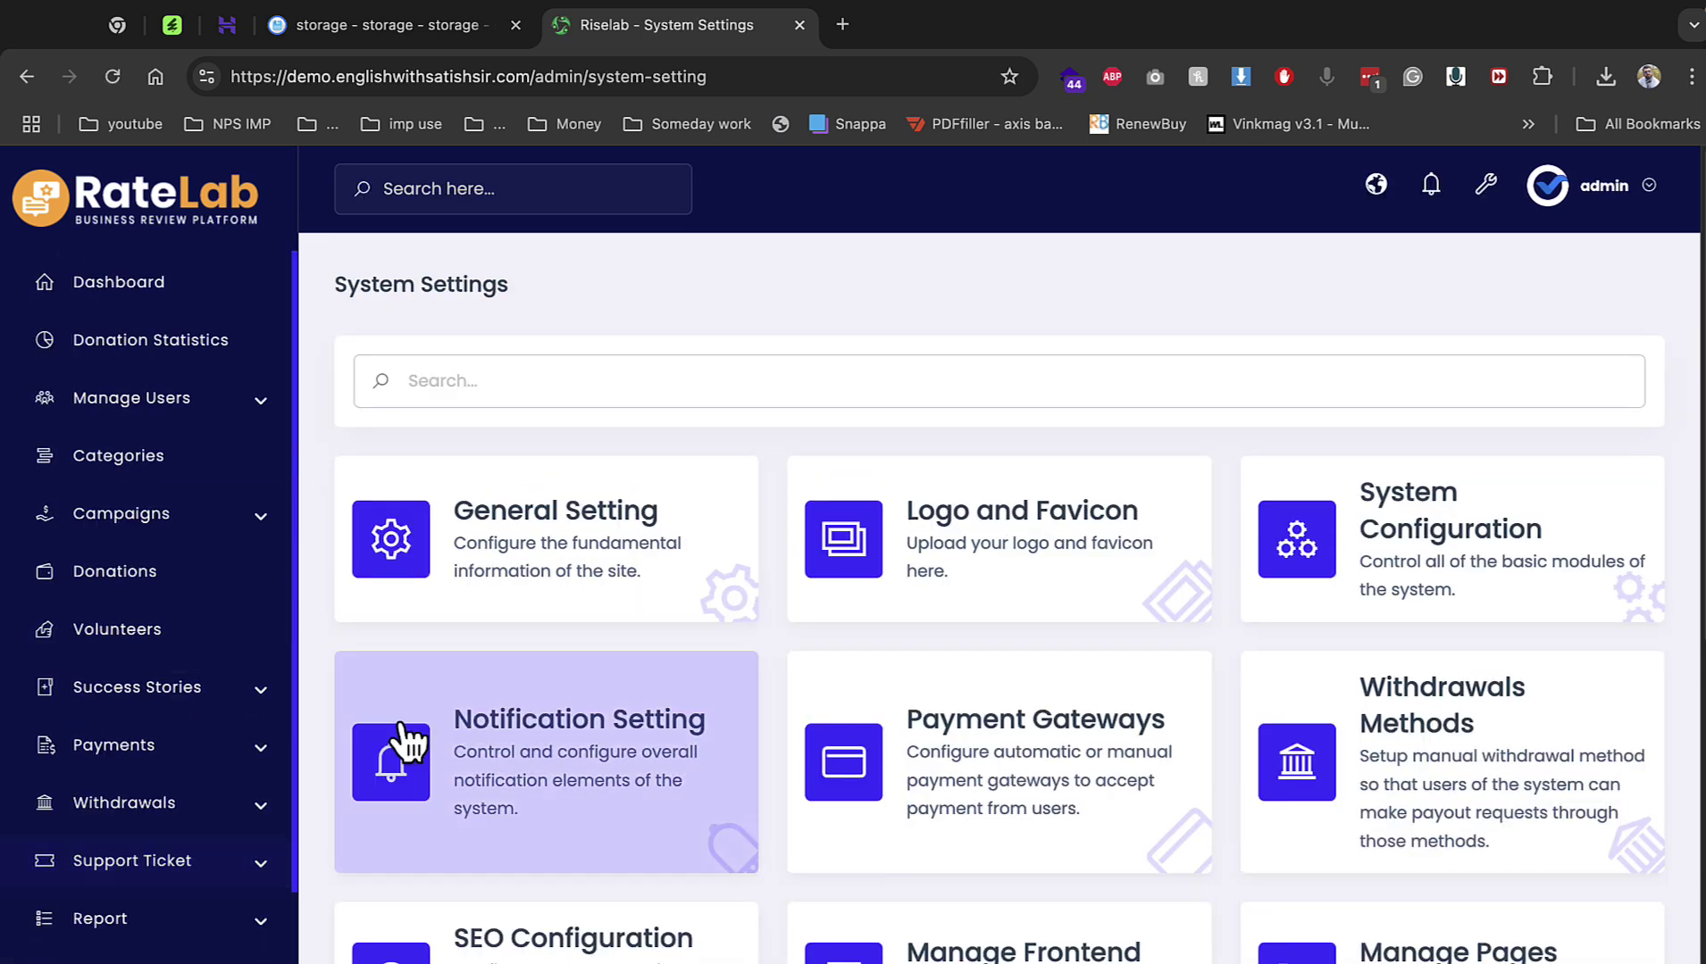
{"action": "left_click", "coordinate": [515, 564]}
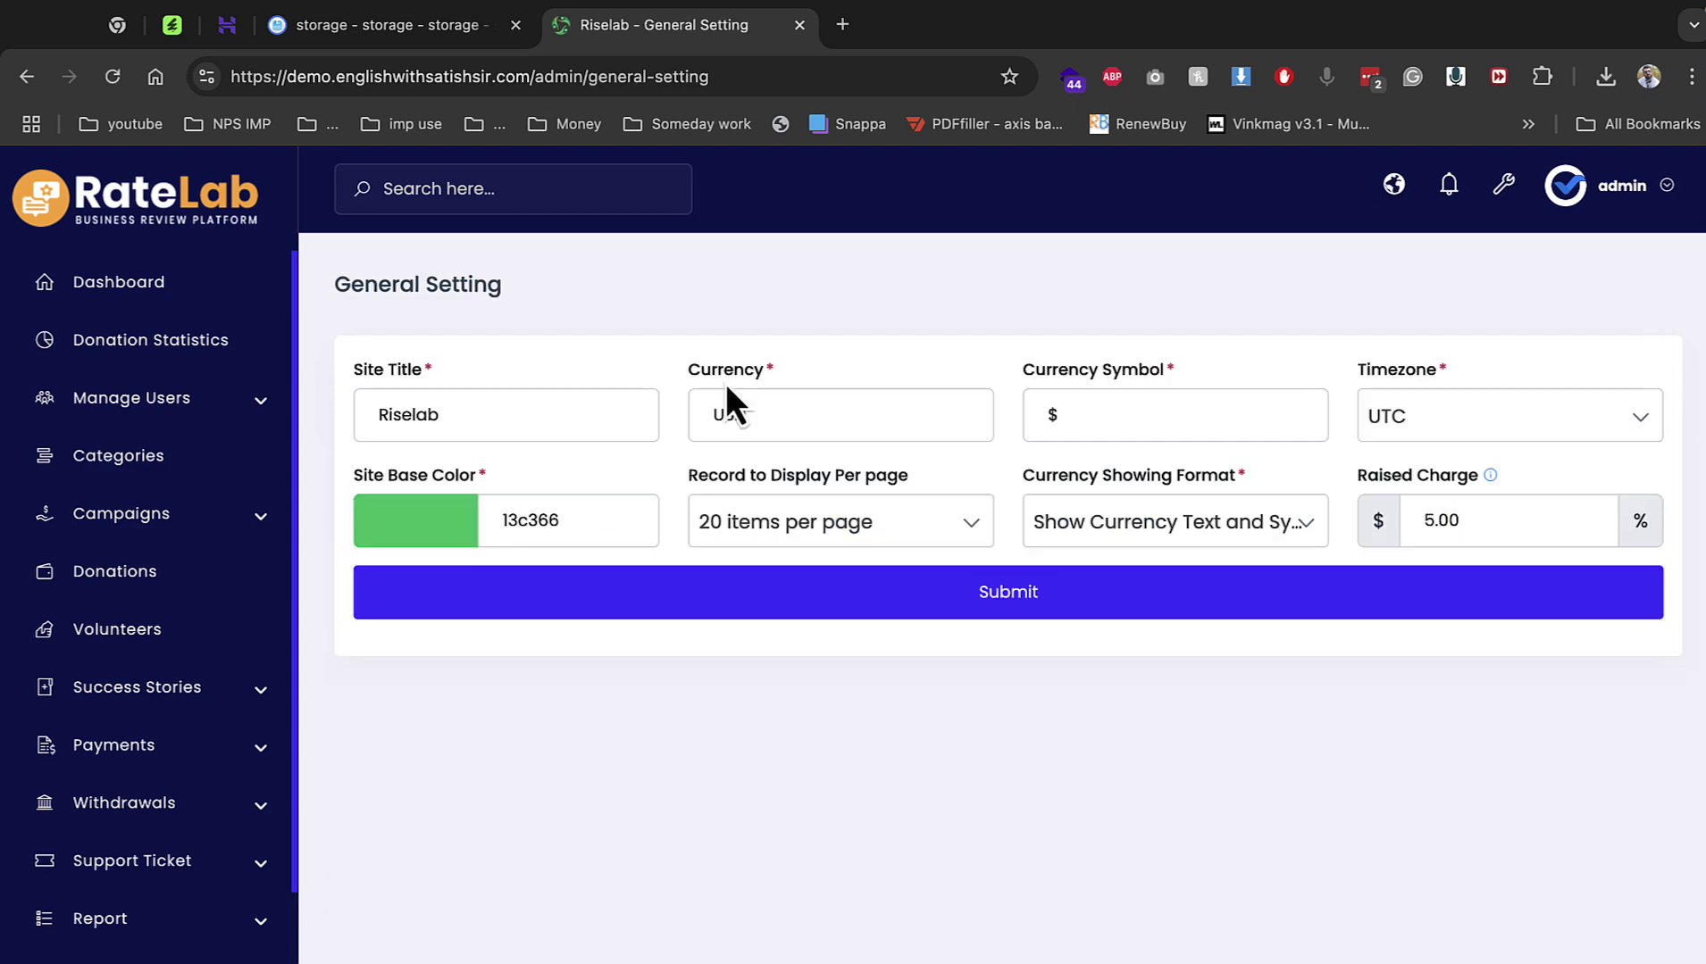
Google 'rupees symbol' in a new tab, then return to General Setting.
{"action": "left_click", "coordinate": [841, 33]}
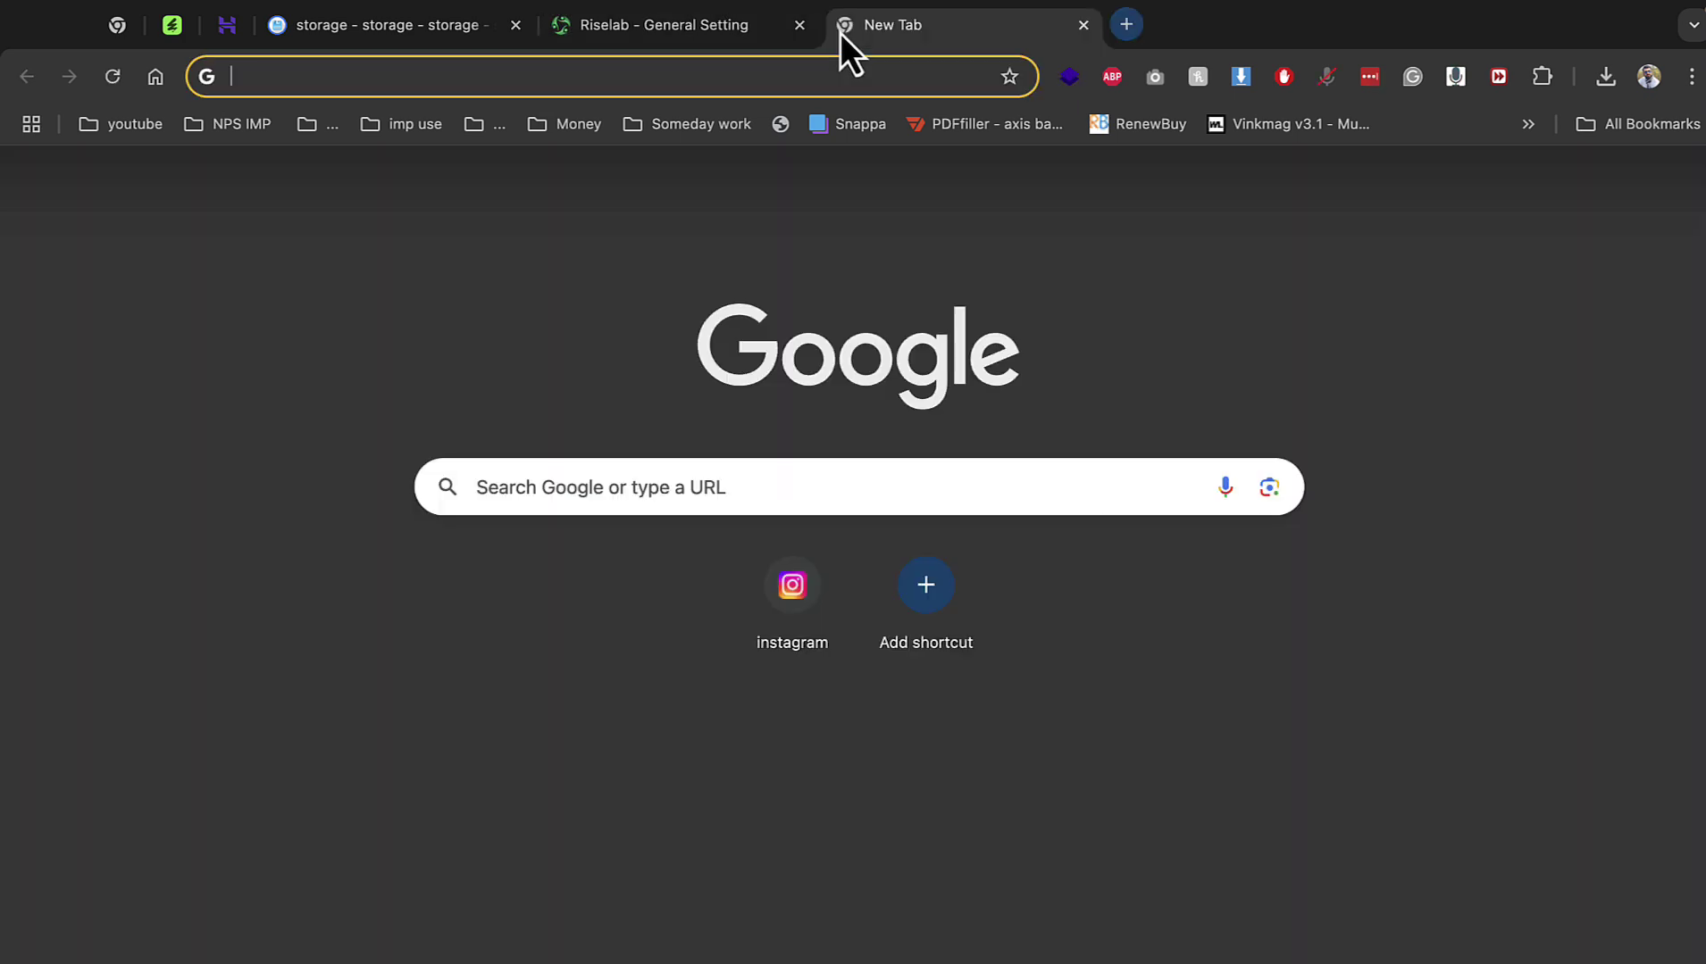
{"action": "type", "text": "ru"}
{"action": "key", "text": "Down"}
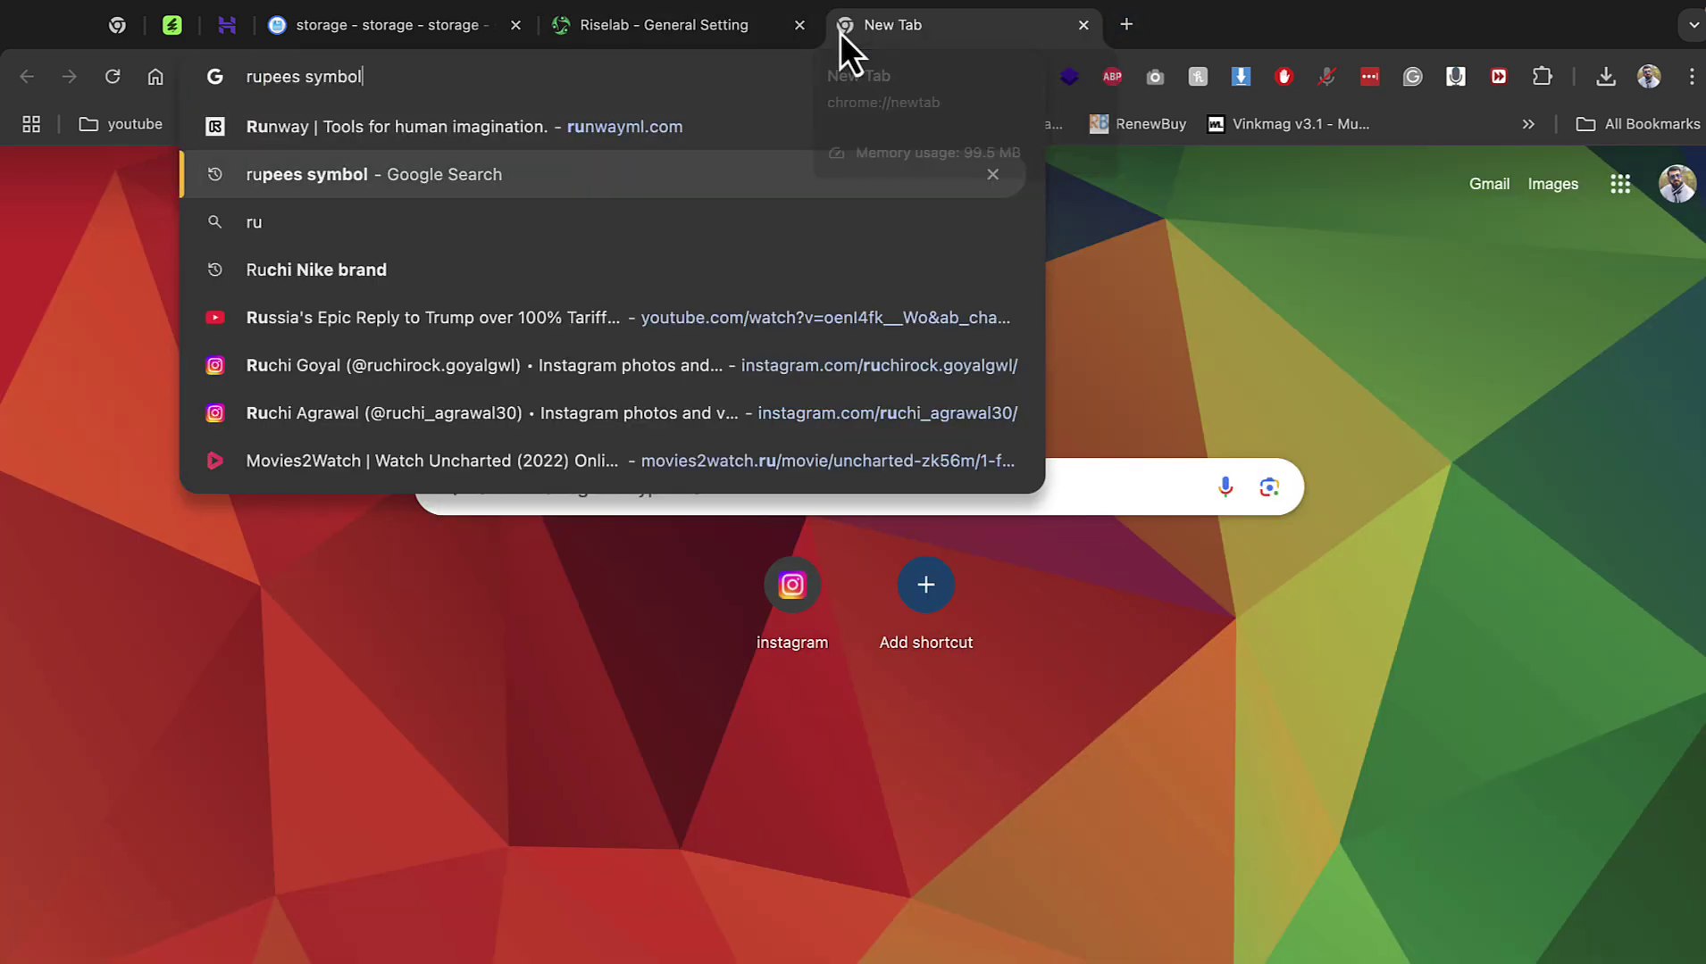
{"action": "key", "text": "Return"}
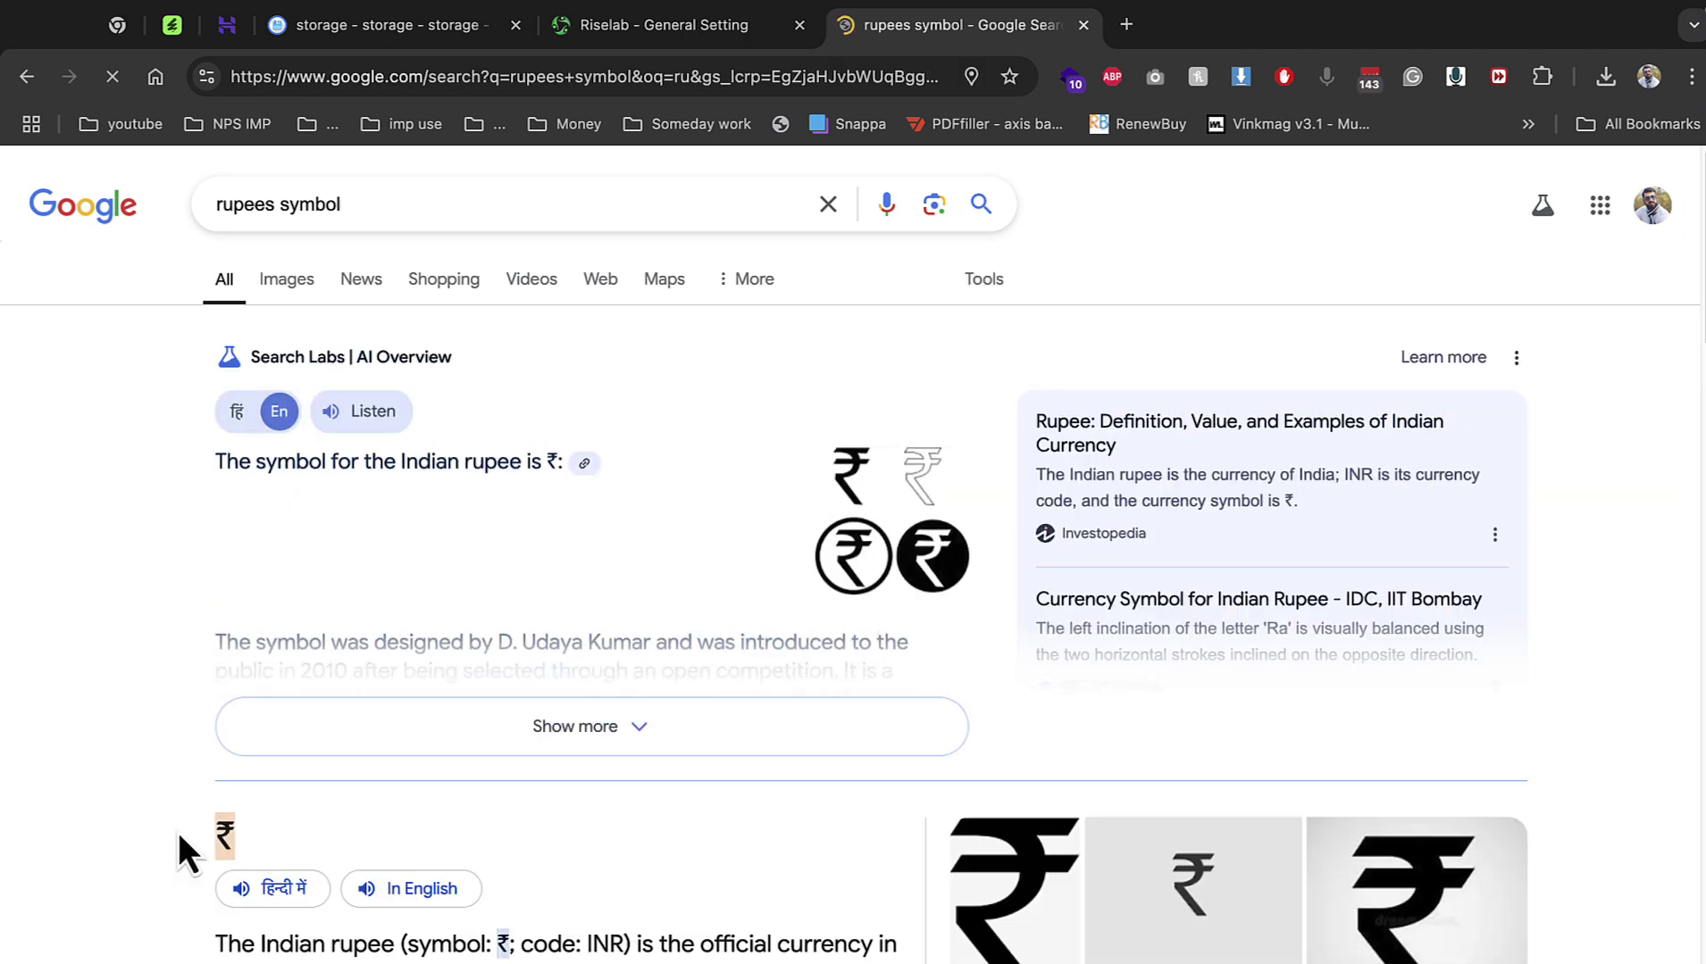
{"action": "left_click", "coordinate": [676, 30]}
{"action": "double_click", "coordinate": [556, 406]}
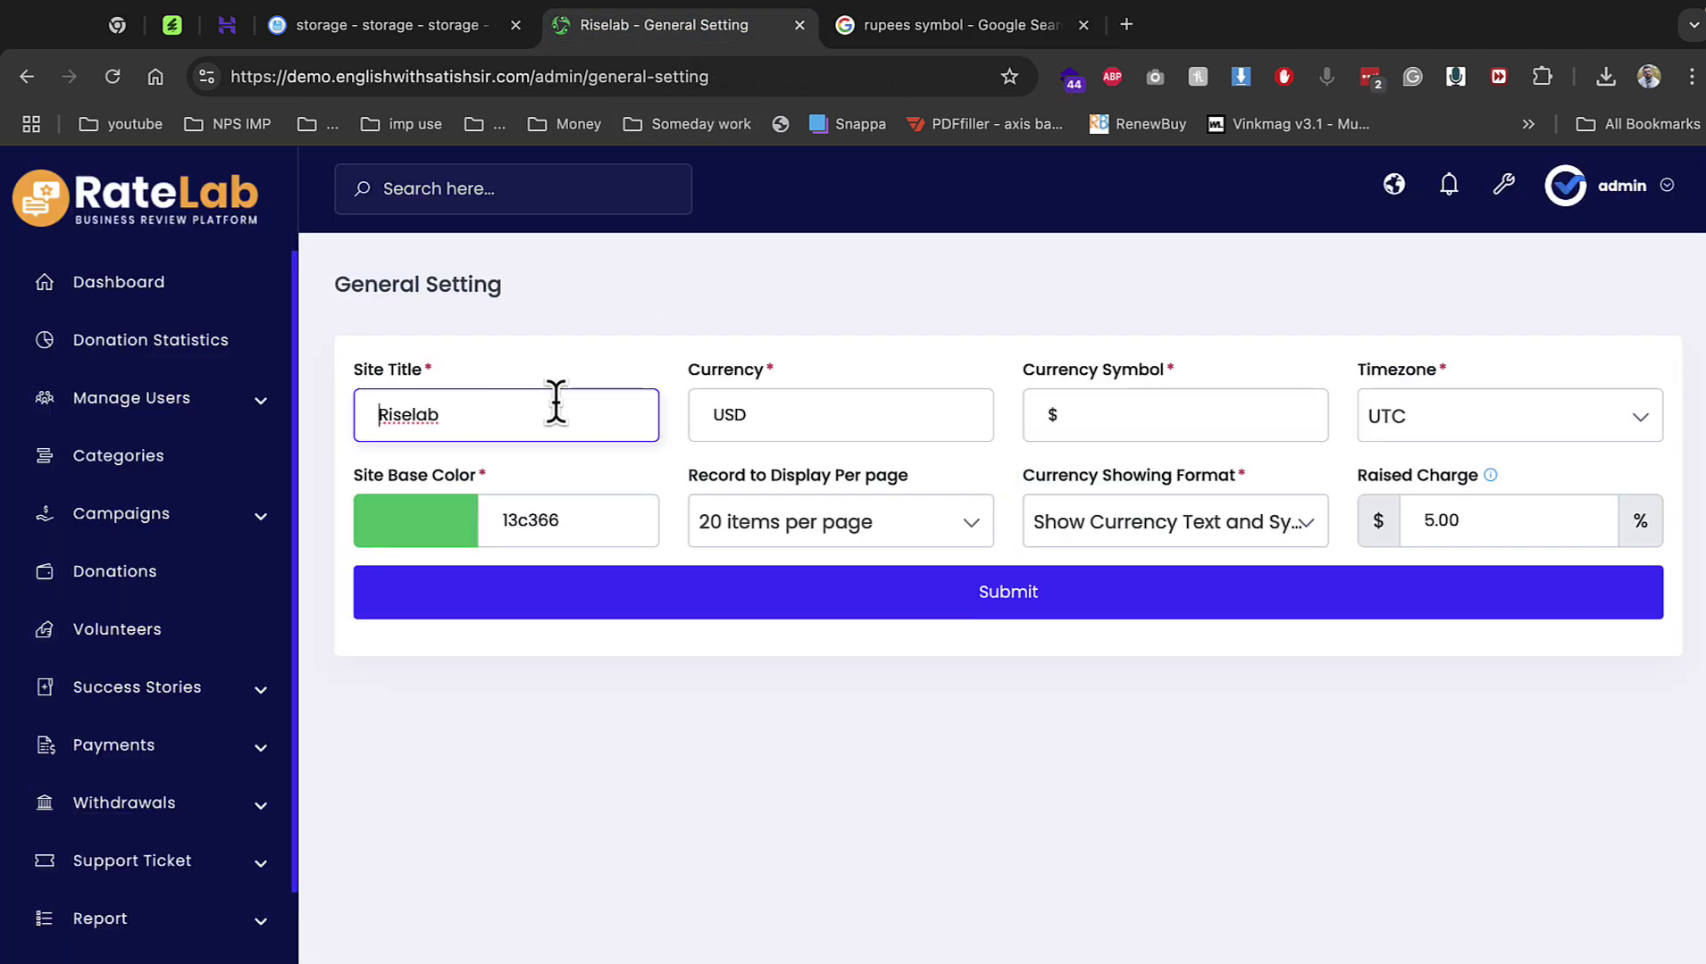
Change Currency from USD to INR with the ₹ symbol and submit.
{"action": "left_click", "coordinate": [799, 426]}
{"action": "double_click", "coordinate": [802, 424]}
{"action": "type", "text": "₹"}
{"action": "key", "text": "super+z"}
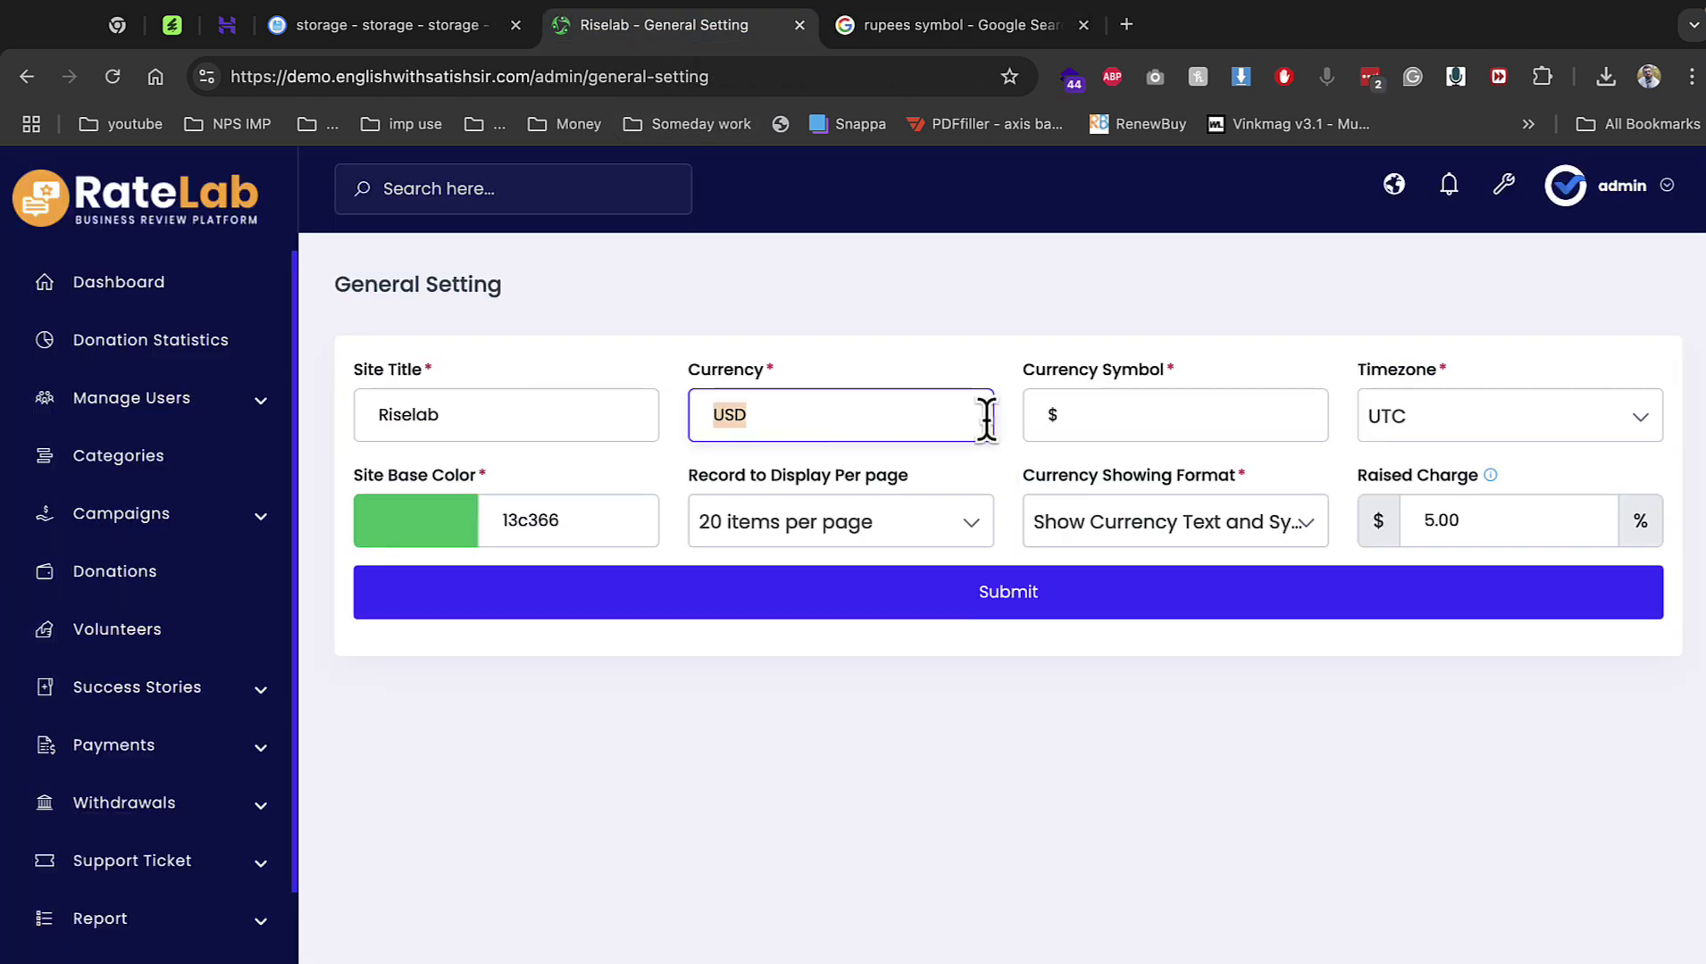
{"action": "type", "text": "INR"}
{"action": "key", "text": "Tab"}
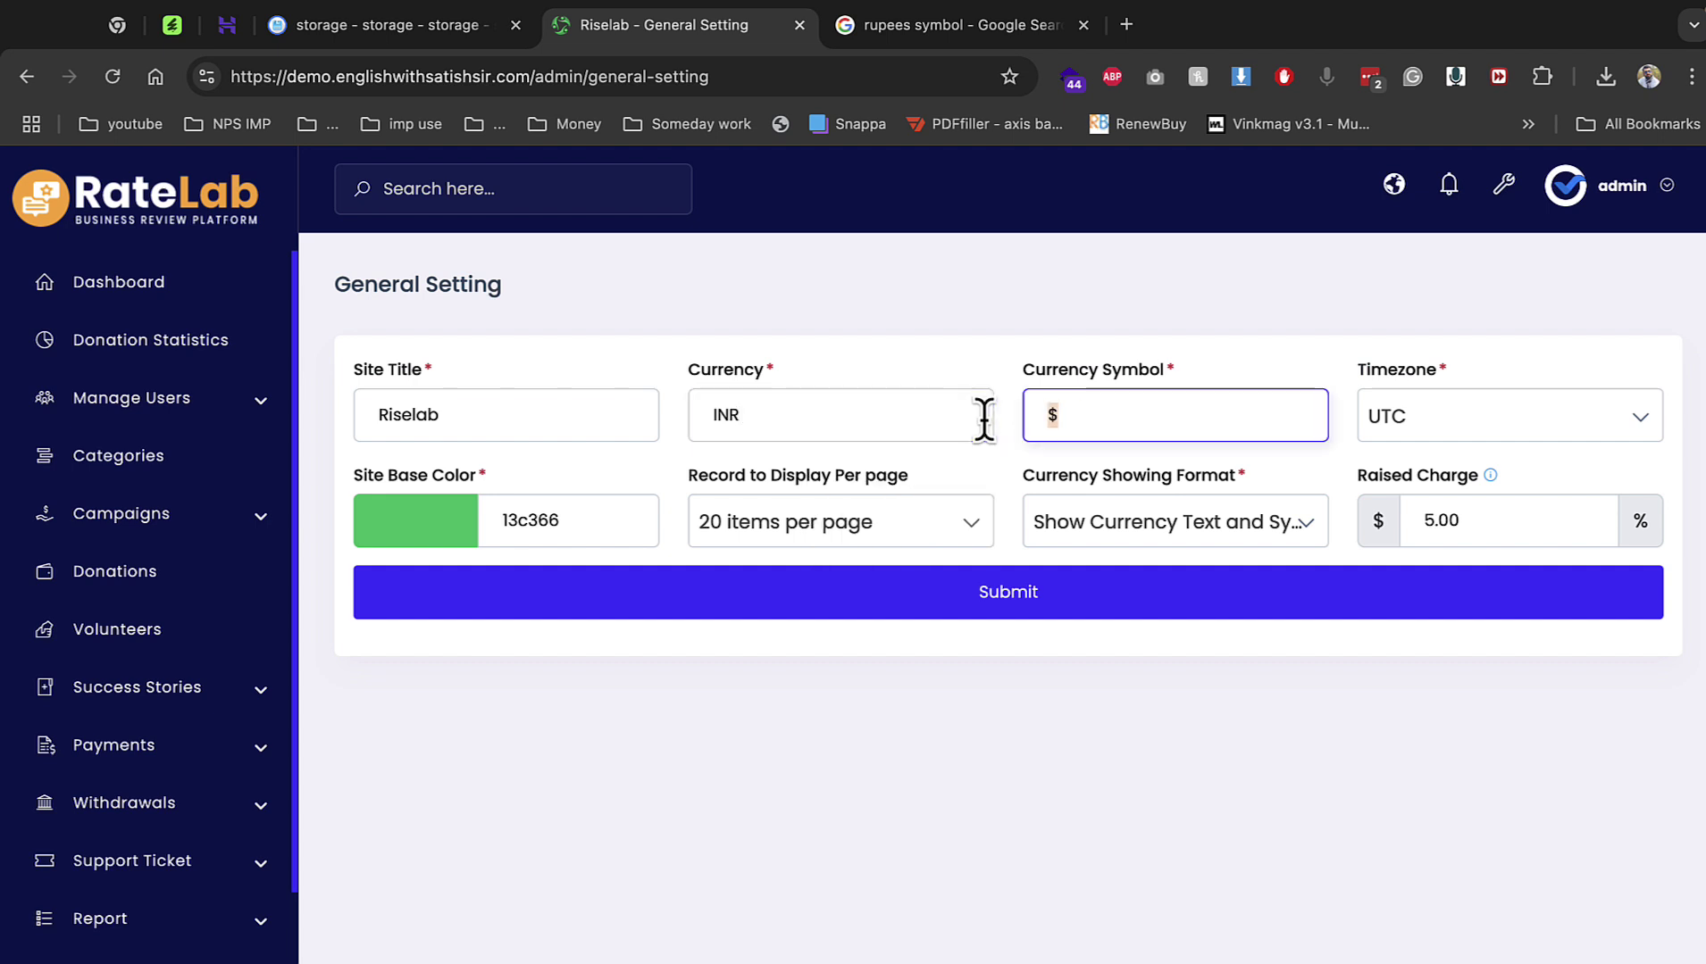
{"action": "mouse_move", "coordinate": [1492, 482]}
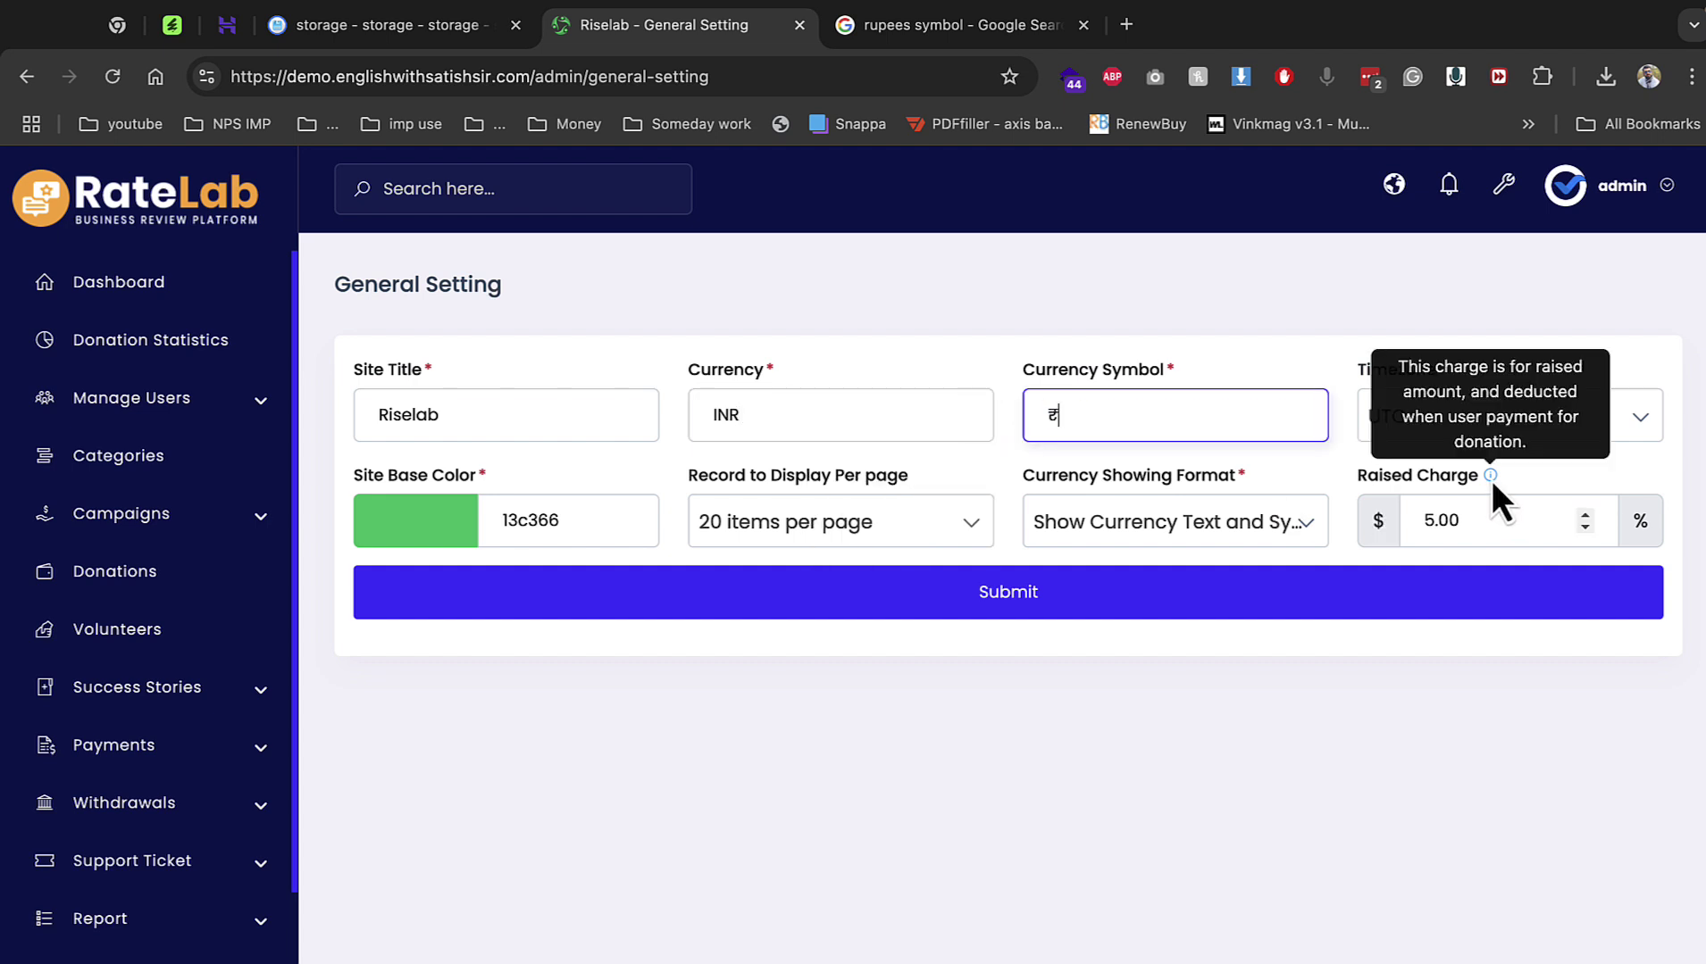
{"action": "left_click", "coordinate": [1456, 600]}
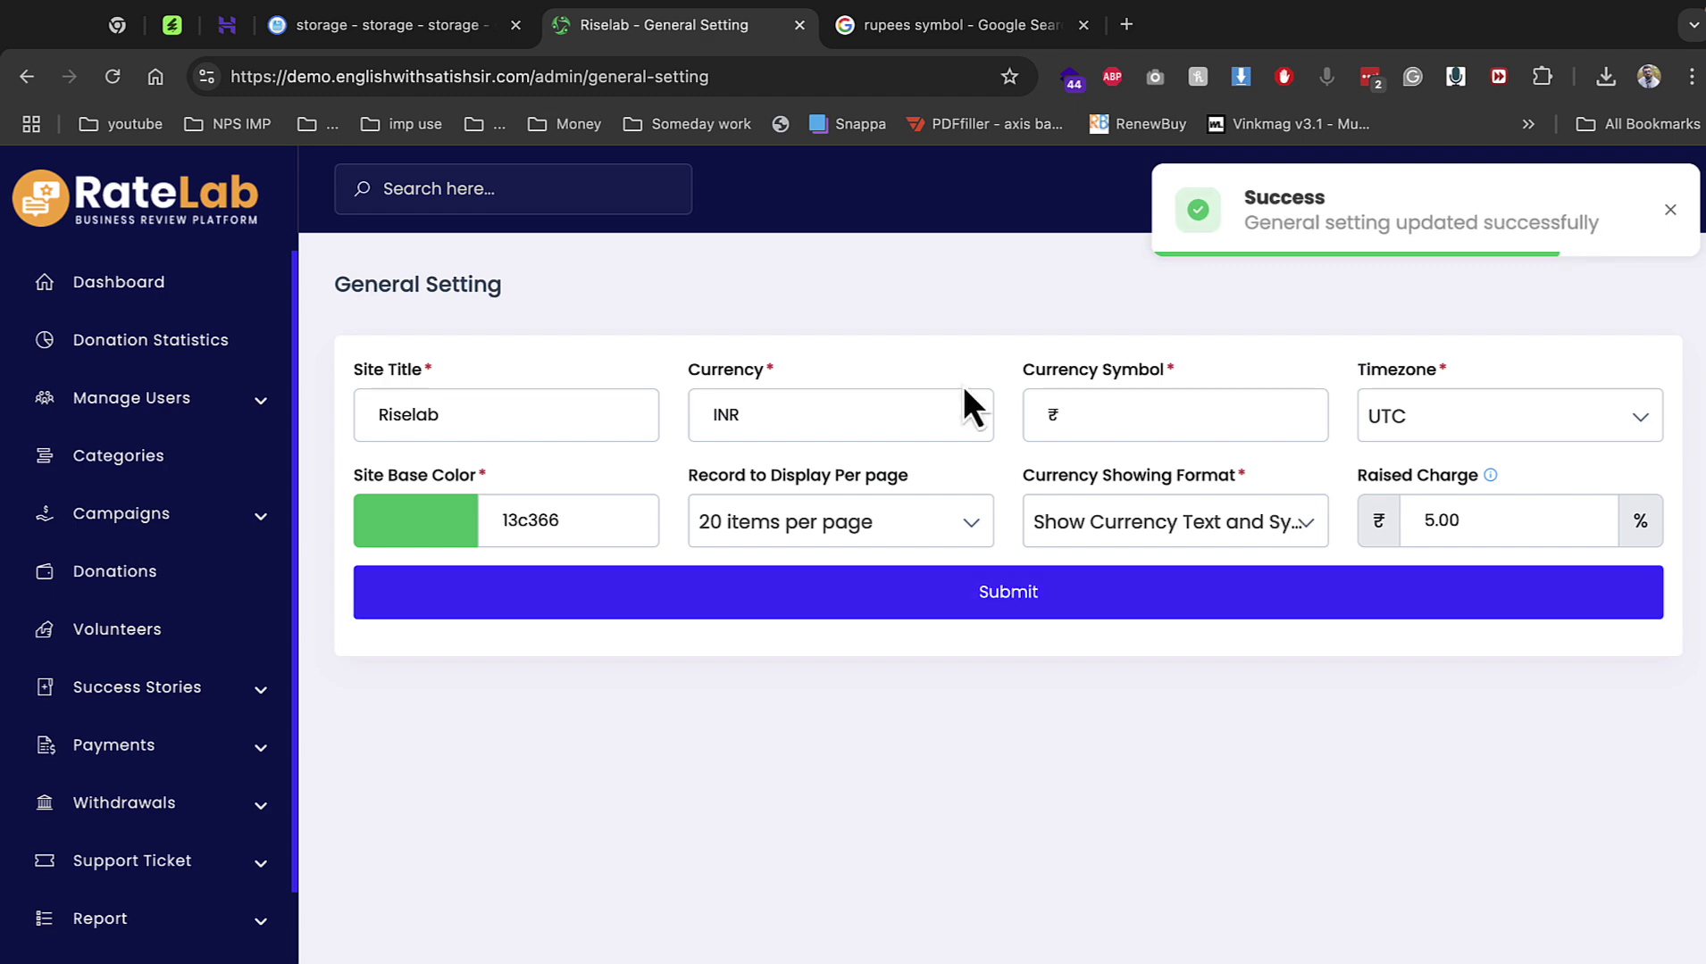
View the Logo and Favicon settings and return to the System Settings overview.
{"action": "left_click", "coordinate": [18, 81]}
{"action": "left_click", "coordinate": [26, 76]}
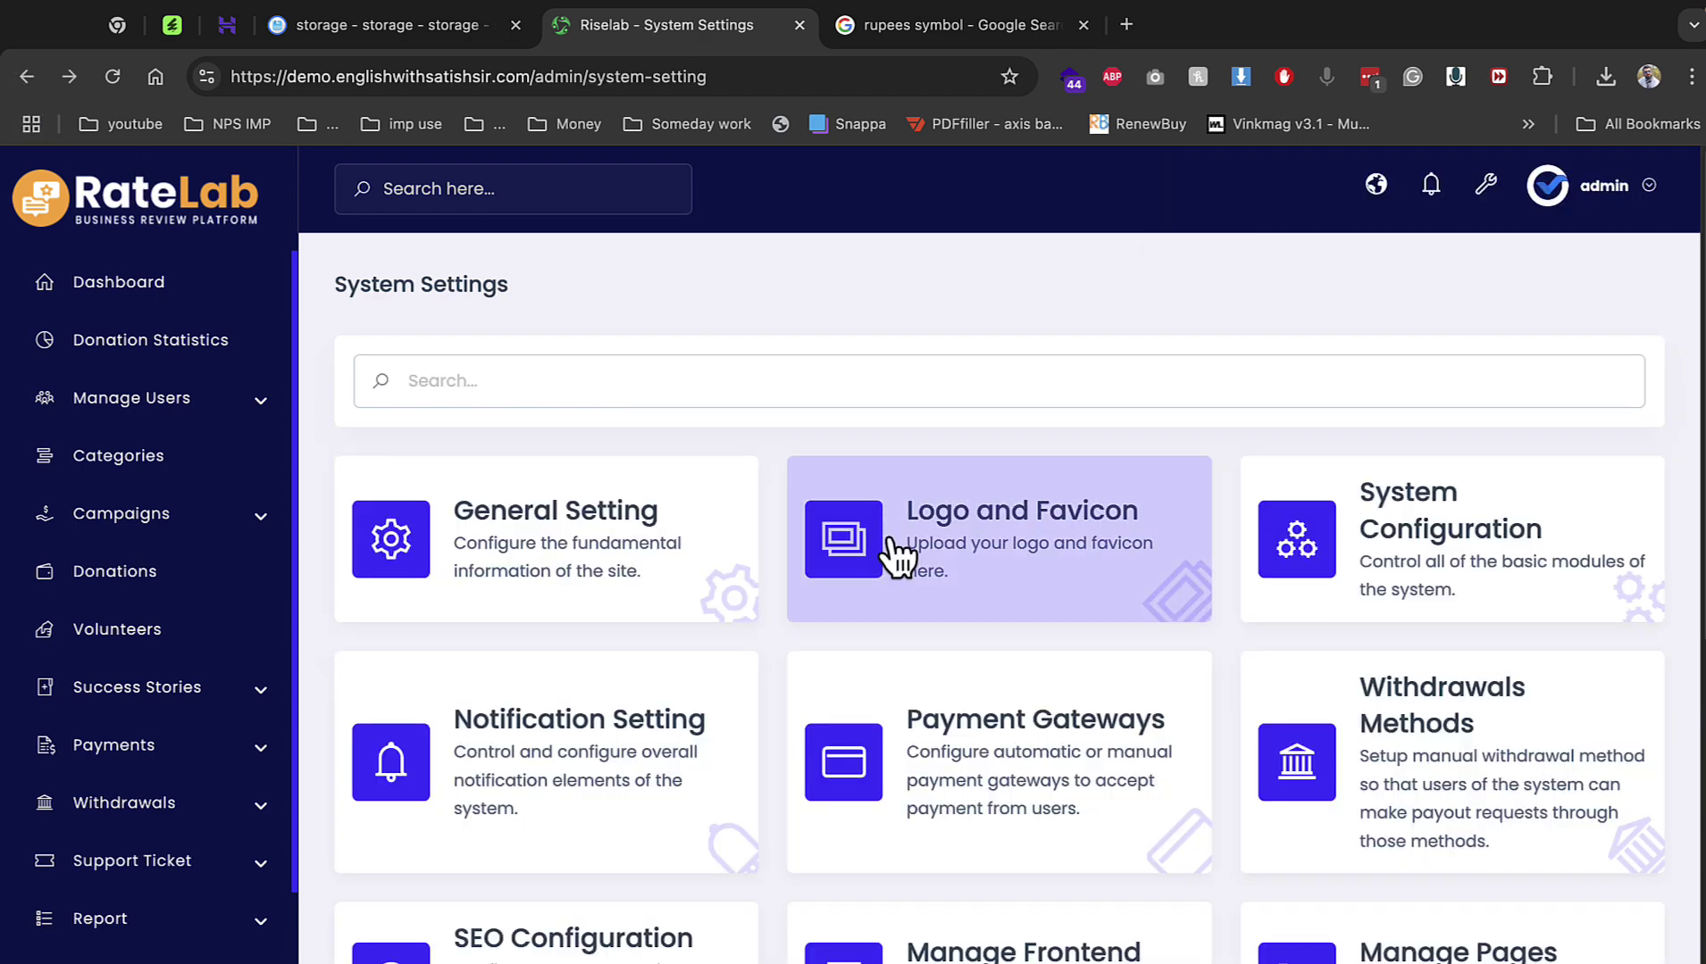
{"action": "left_click", "coordinate": [933, 580]}
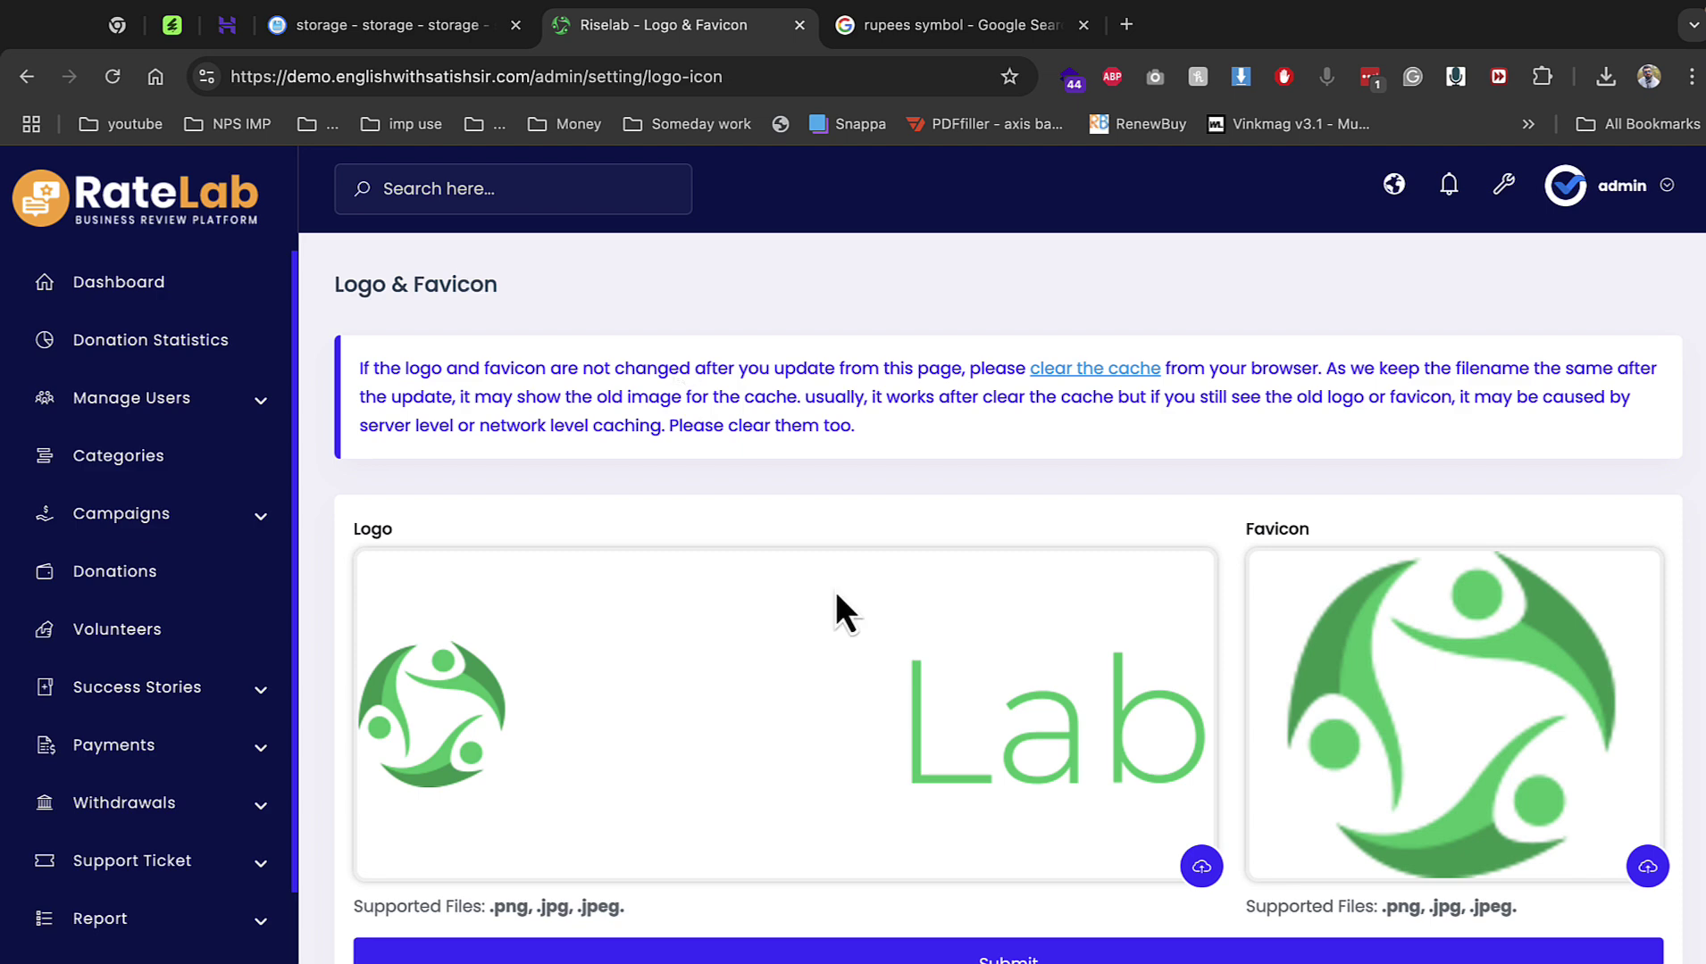
{"action": "left_click", "coordinate": [27, 76]}
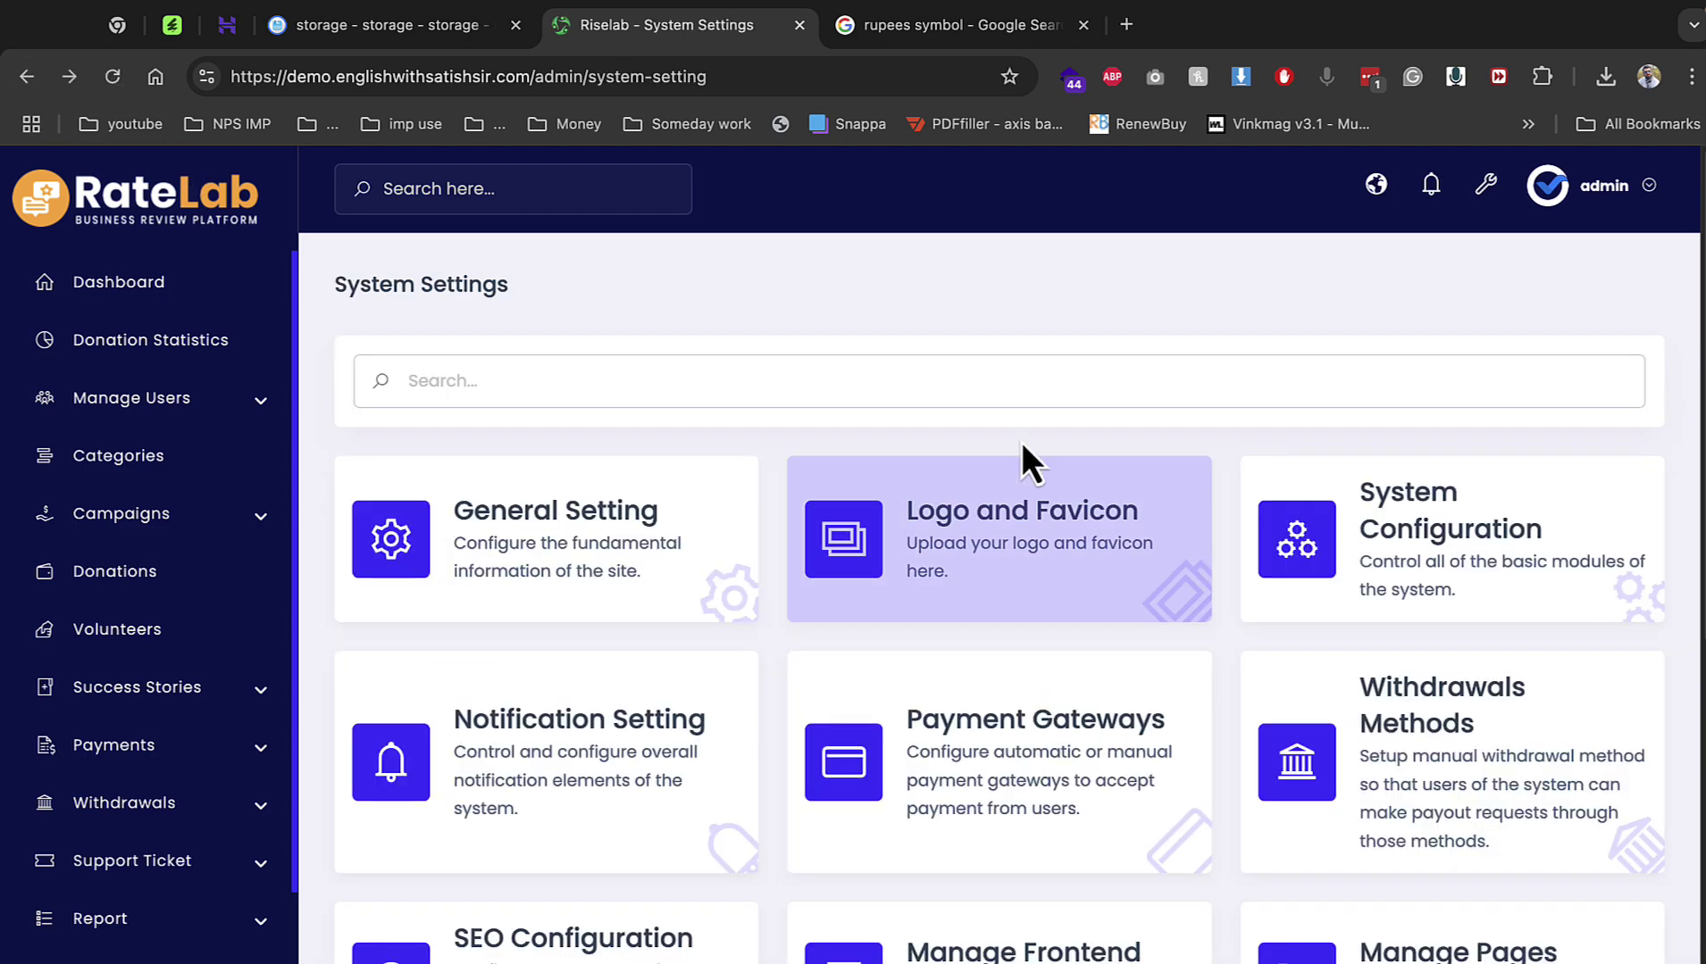
Turn off Agree Policy and email notifications in the system configuration modules.
{"action": "left_click", "coordinate": [1324, 560]}
{"action": "scroll", "coordinate": [1004, 513], "scroll_direction": "down", "scroll_amount": 2}
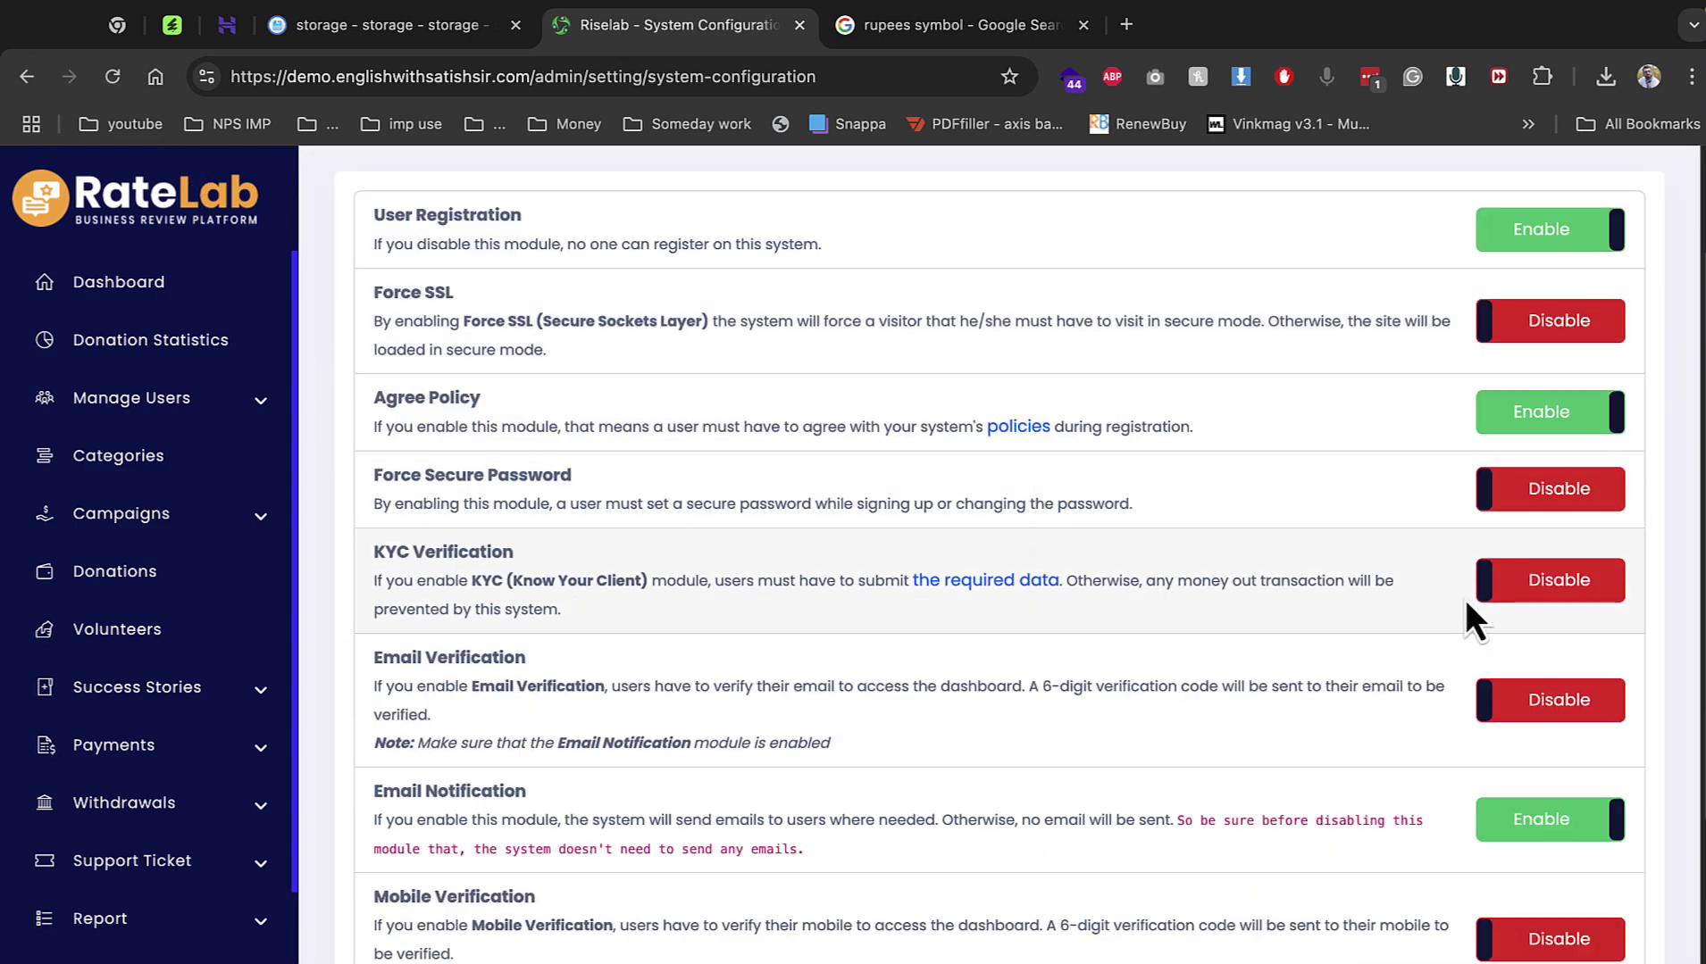
{"action": "left_click", "coordinate": [1543, 427]}
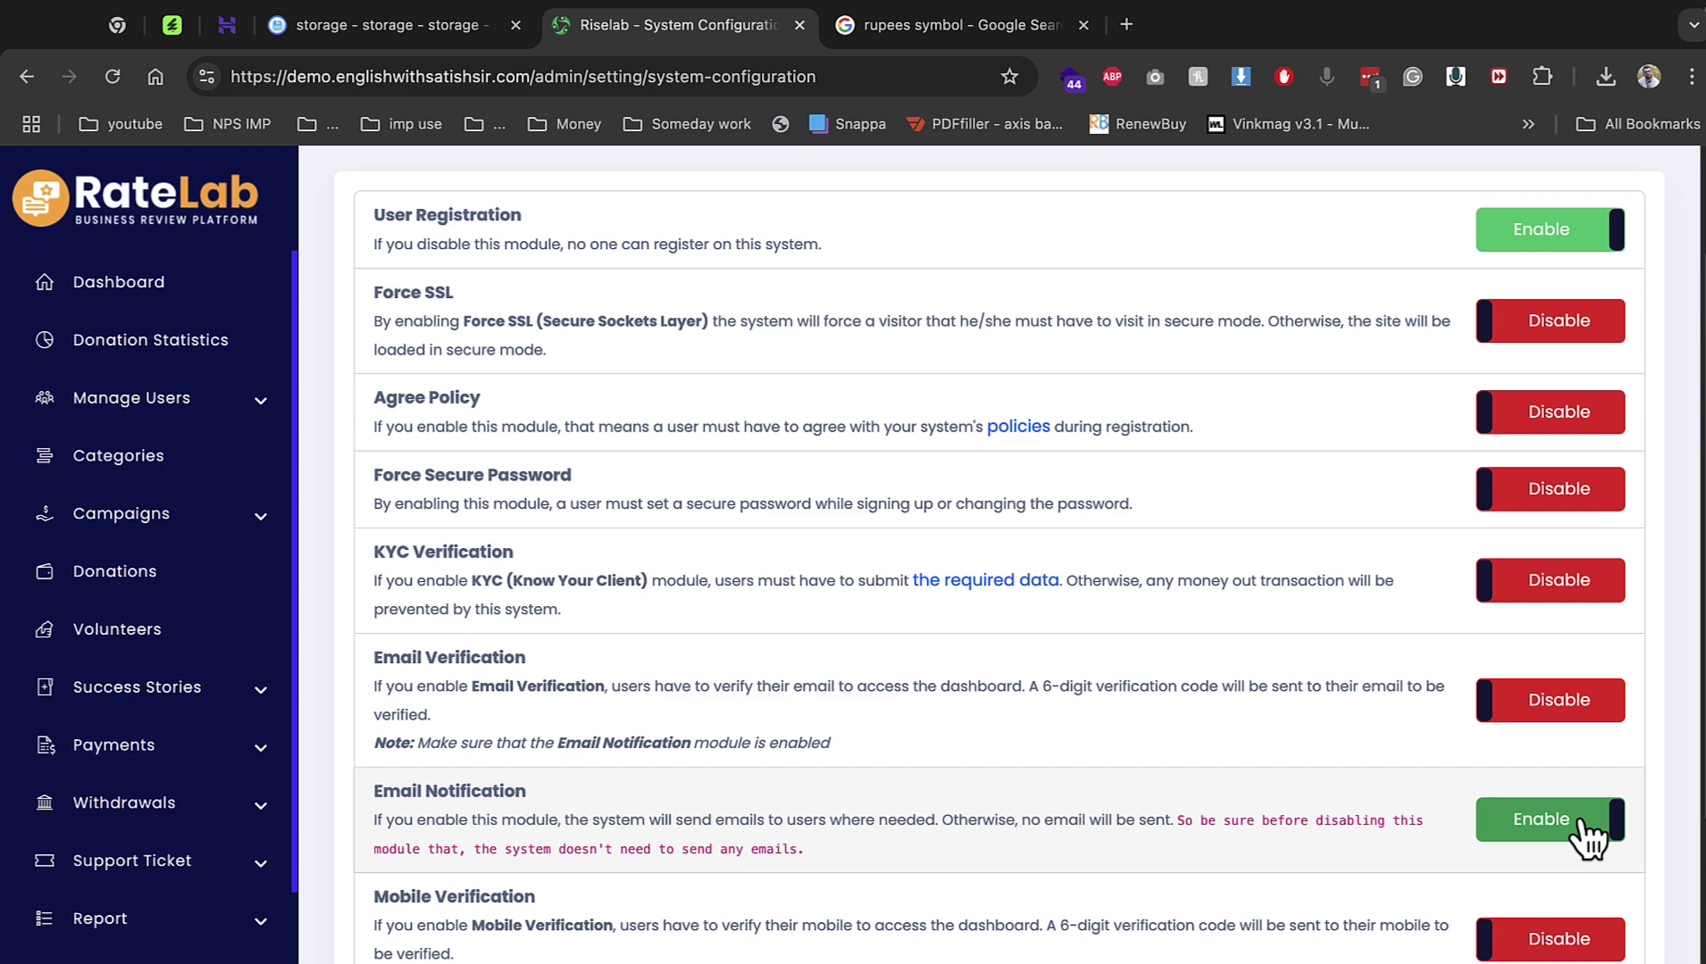
{"action": "left_click", "coordinate": [1576, 831]}
{"action": "scroll", "coordinate": [1192, 578], "scroll_direction": "down", "scroll_amount": 5}
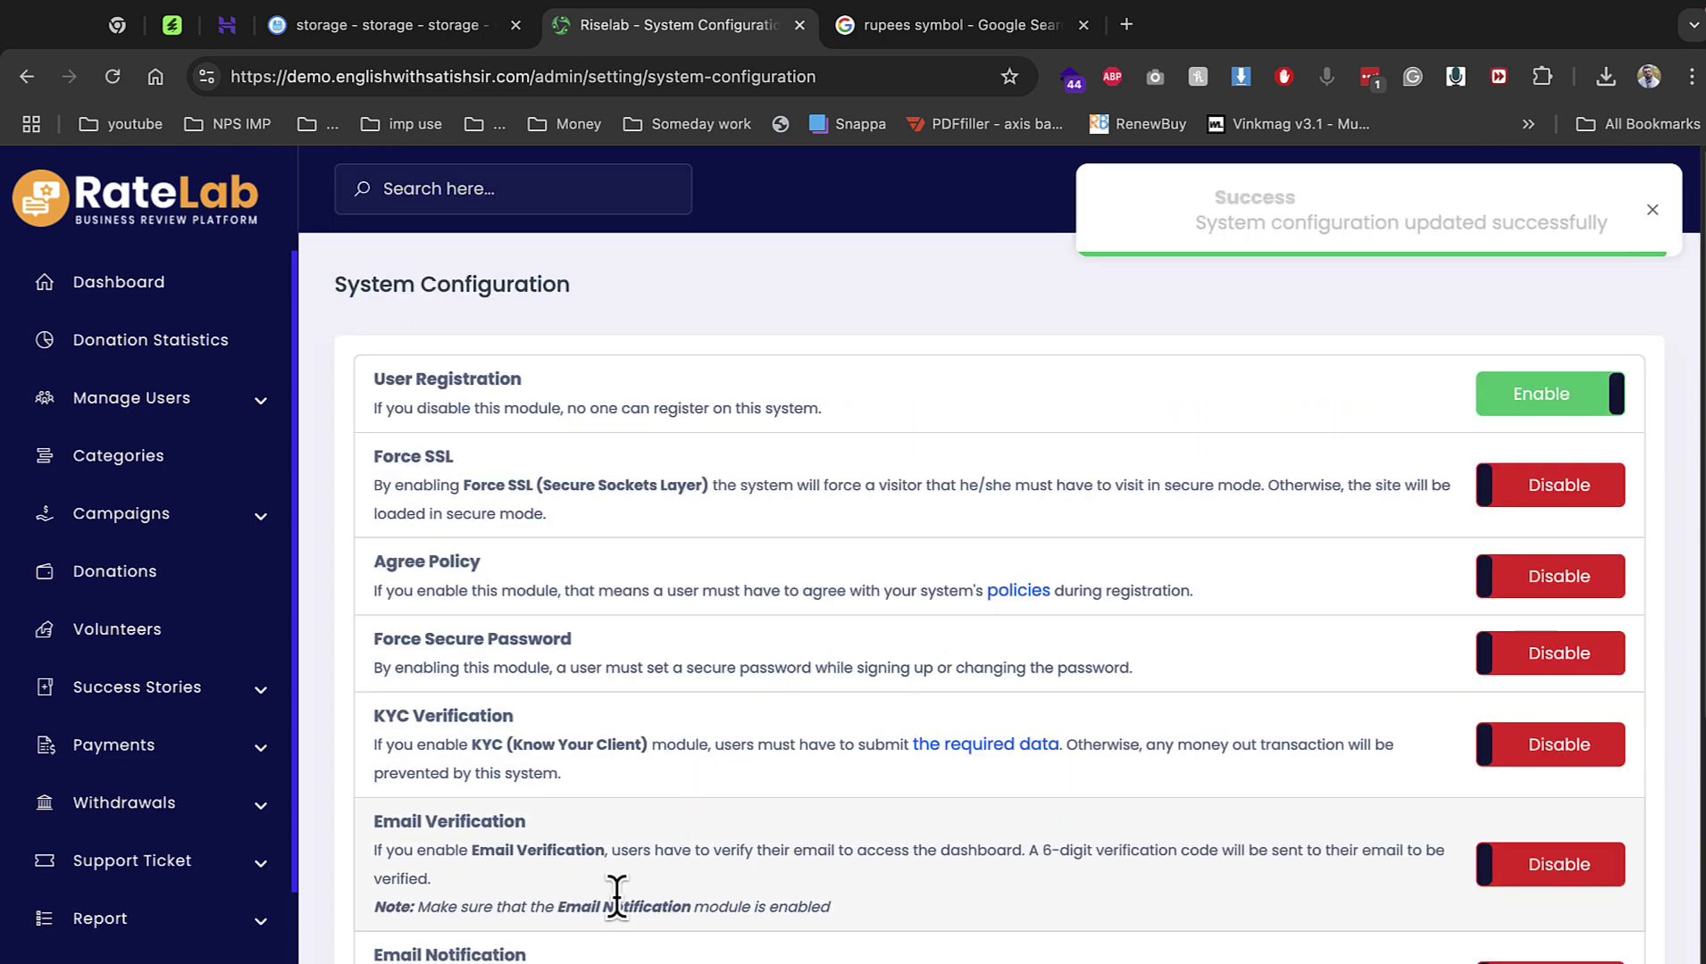
{"action": "scroll", "coordinate": [772, 895], "scroll_direction": "down", "scroll_amount": 5}
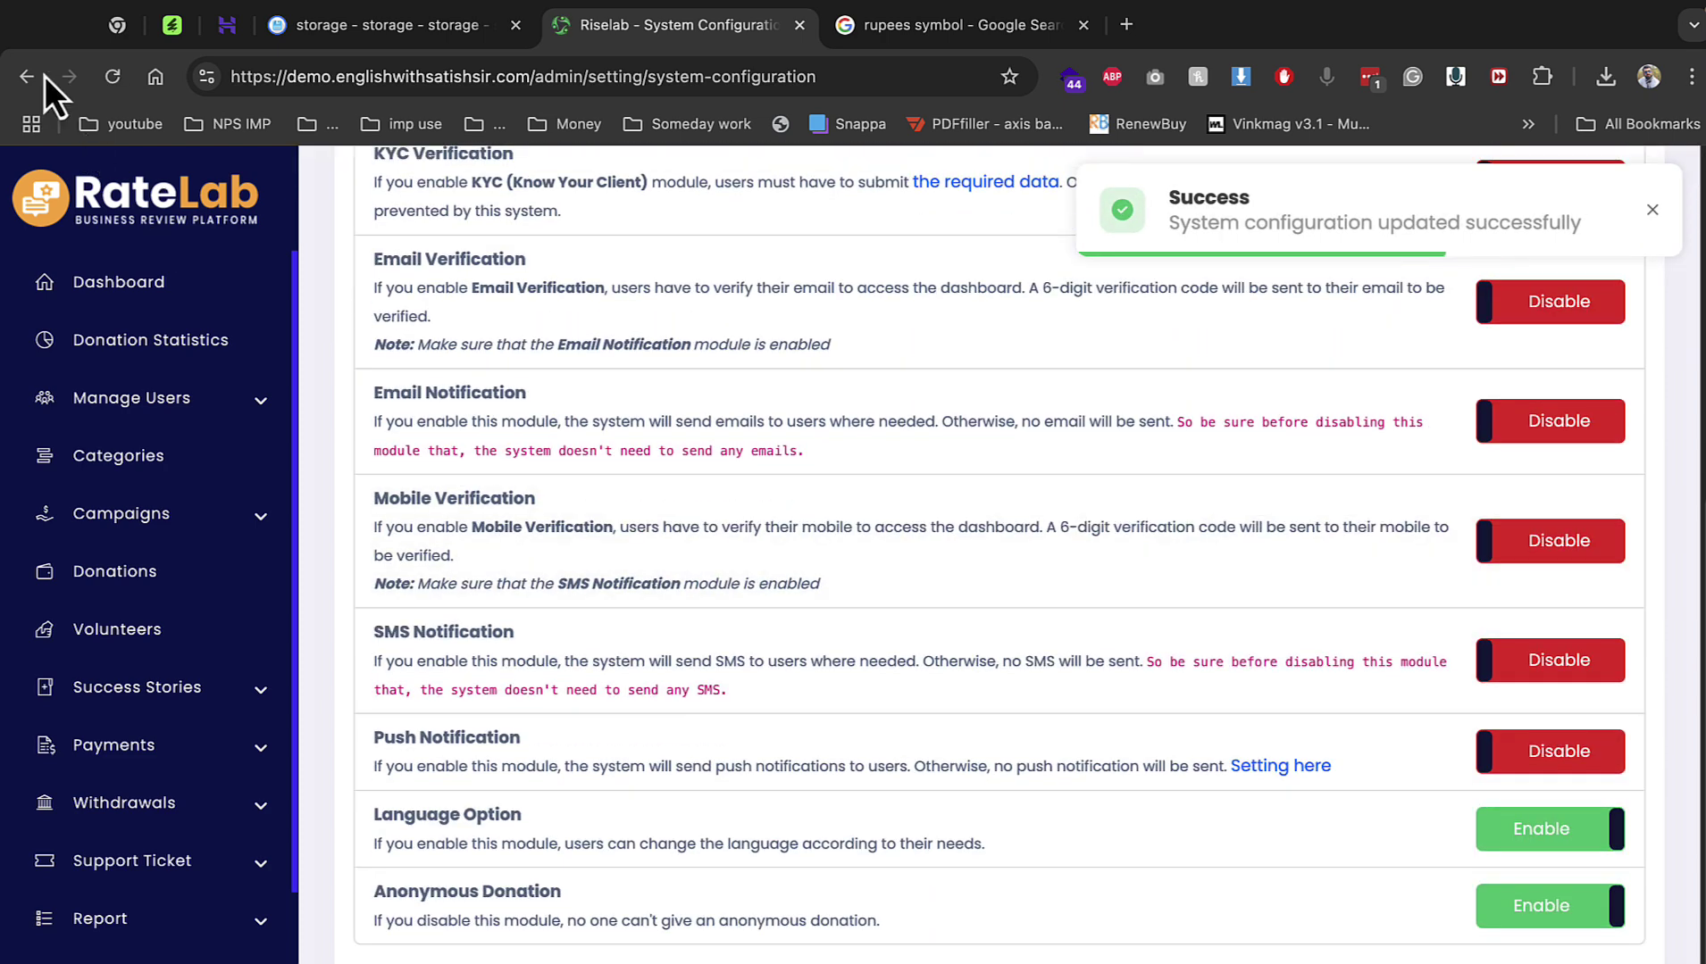
{"action": "left_click", "coordinate": [29, 77]}
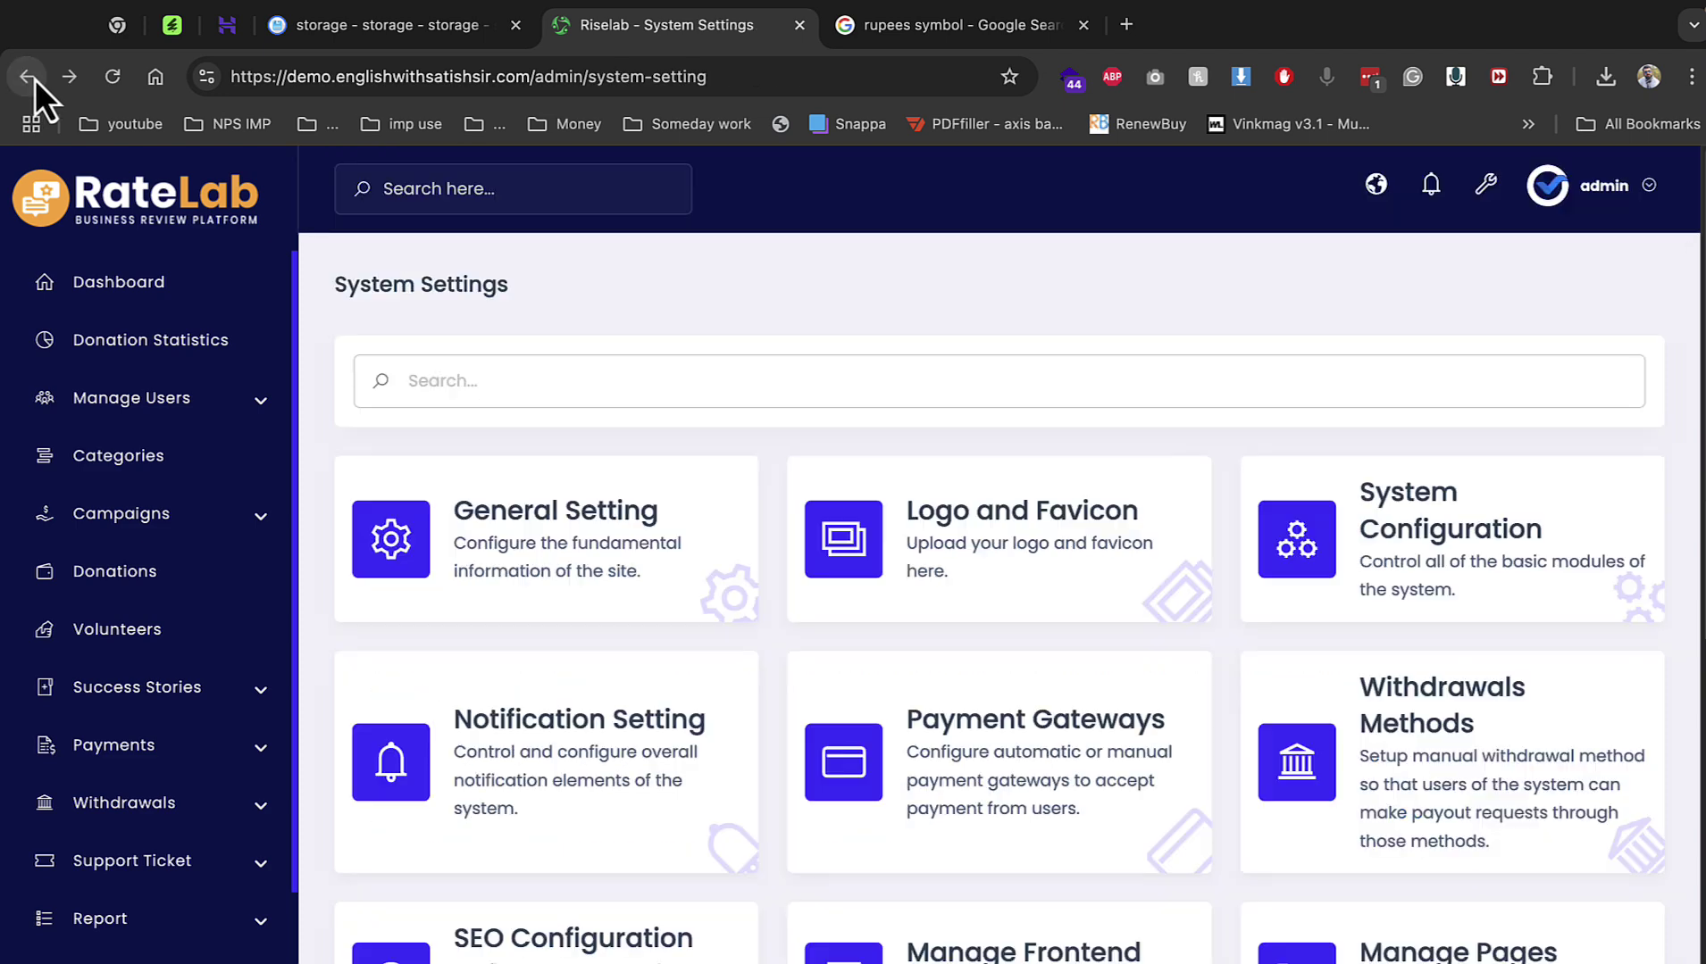
Set the SMS send method to Twilio and open the Global Template page.
{"action": "left_click", "coordinate": [574, 746]}
{"action": "left_click", "coordinate": [802, 278]}
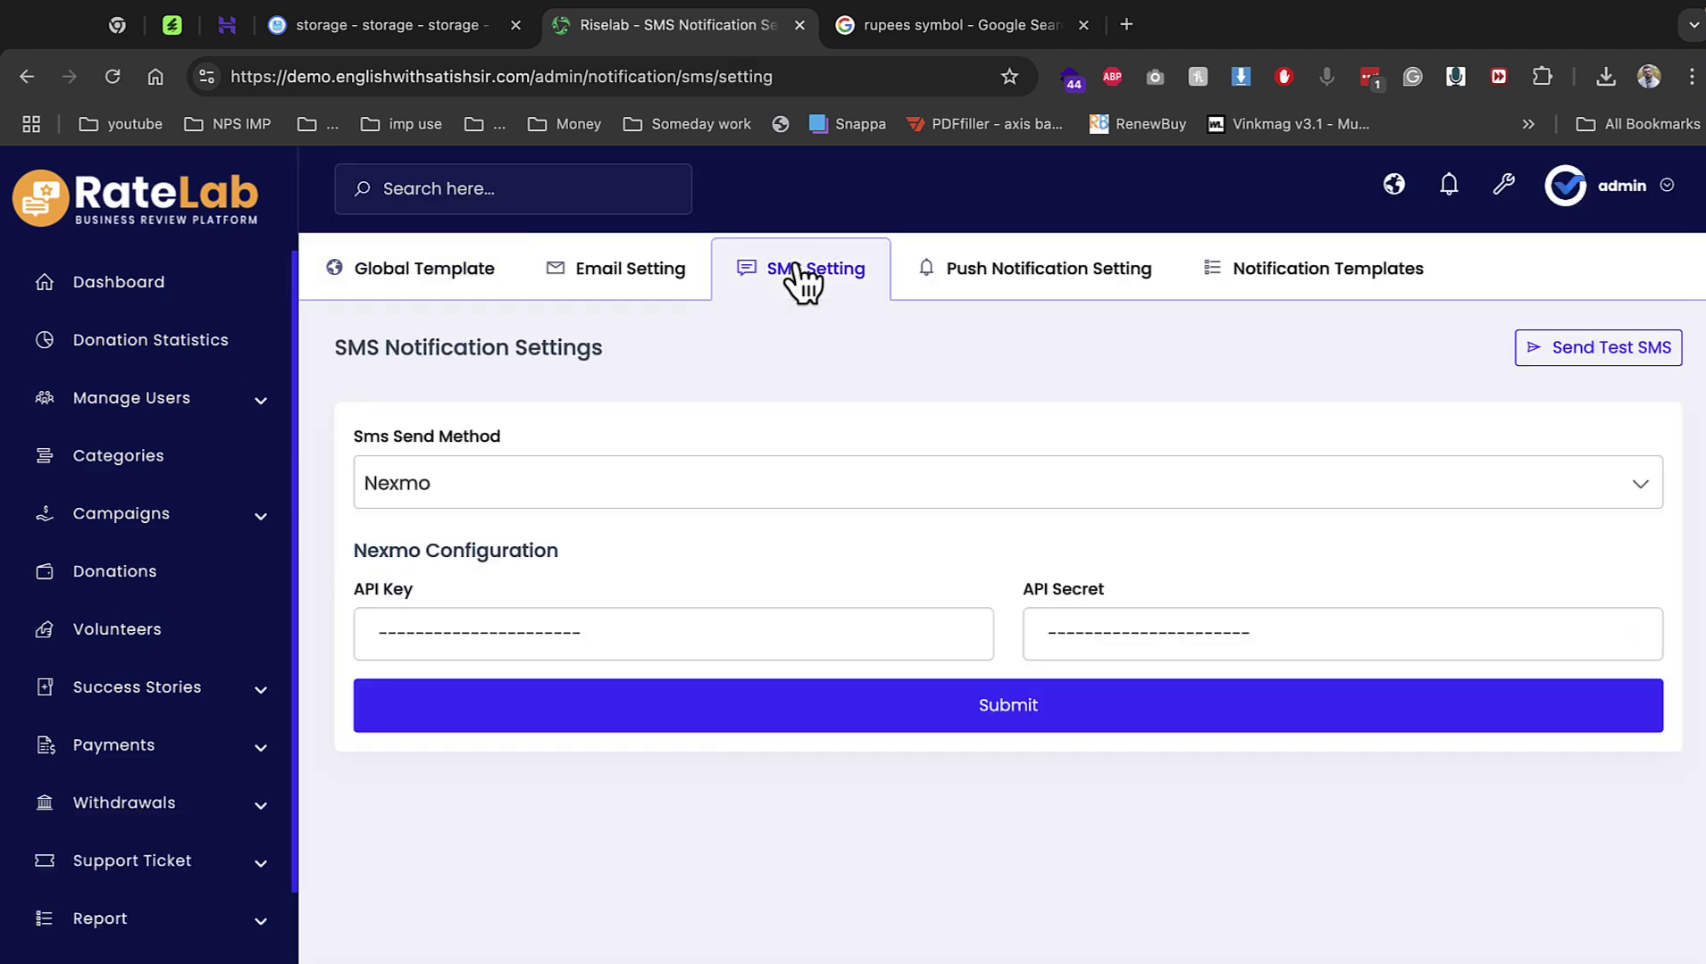
{"action": "left_click", "coordinate": [668, 491]}
{"action": "scroll", "coordinate": [650, 621], "scroll_direction": "down", "scroll_amount": 3}
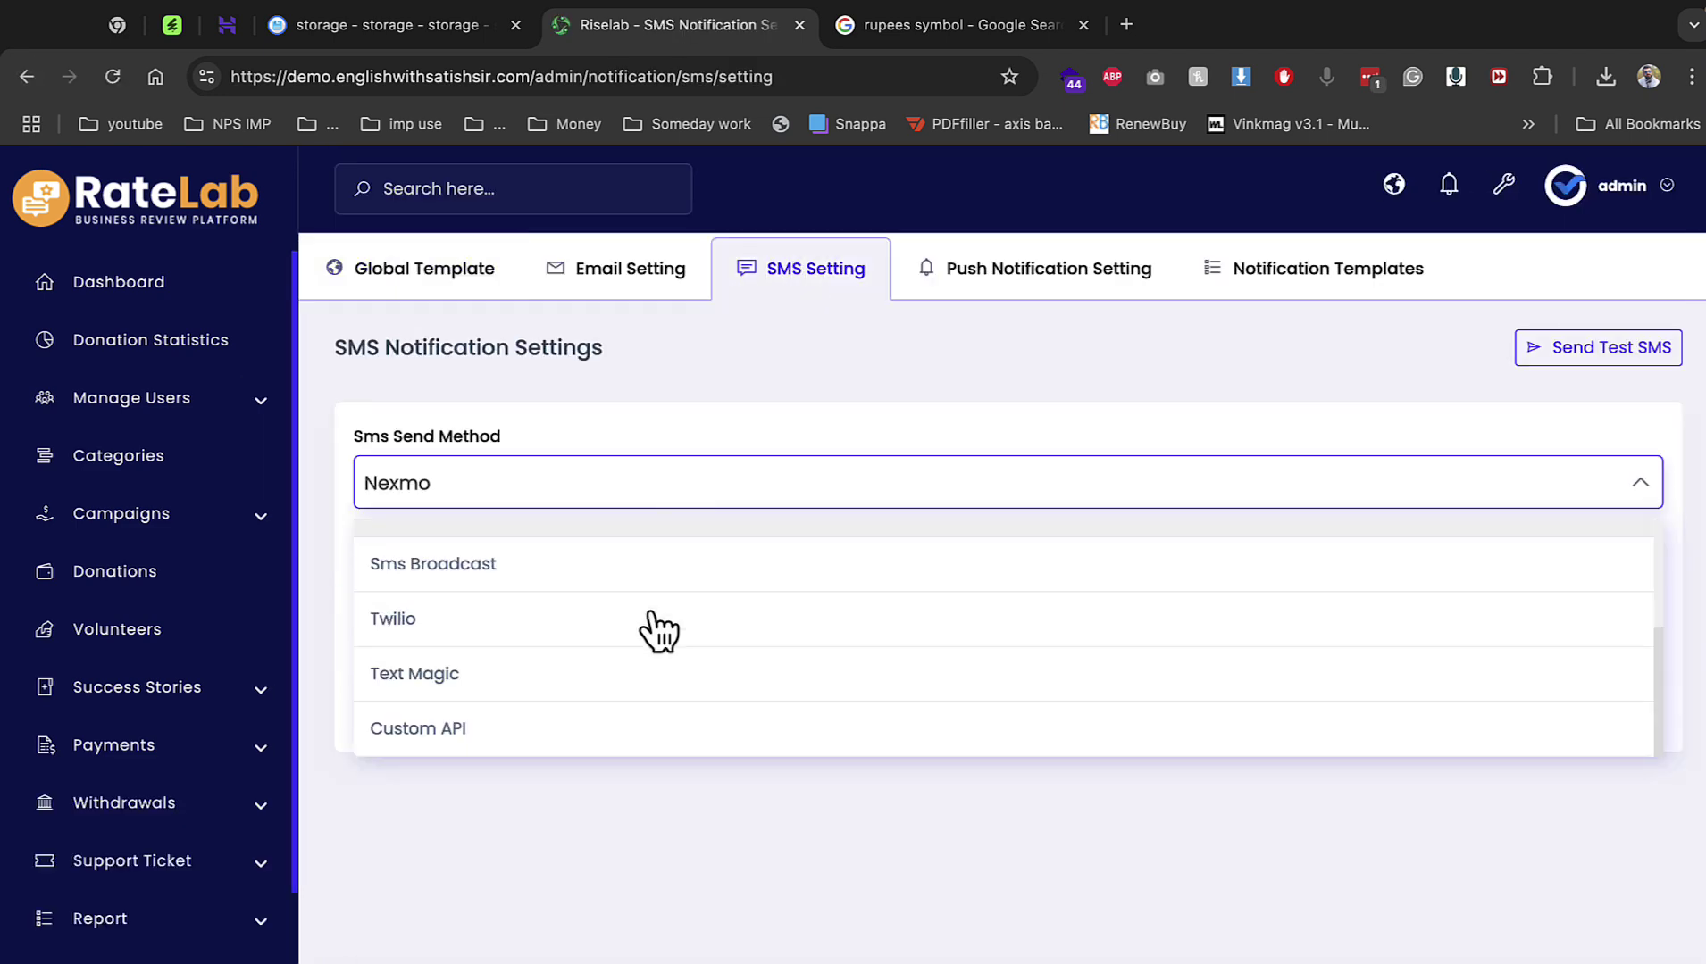
{"action": "left_click", "coordinate": [659, 630]}
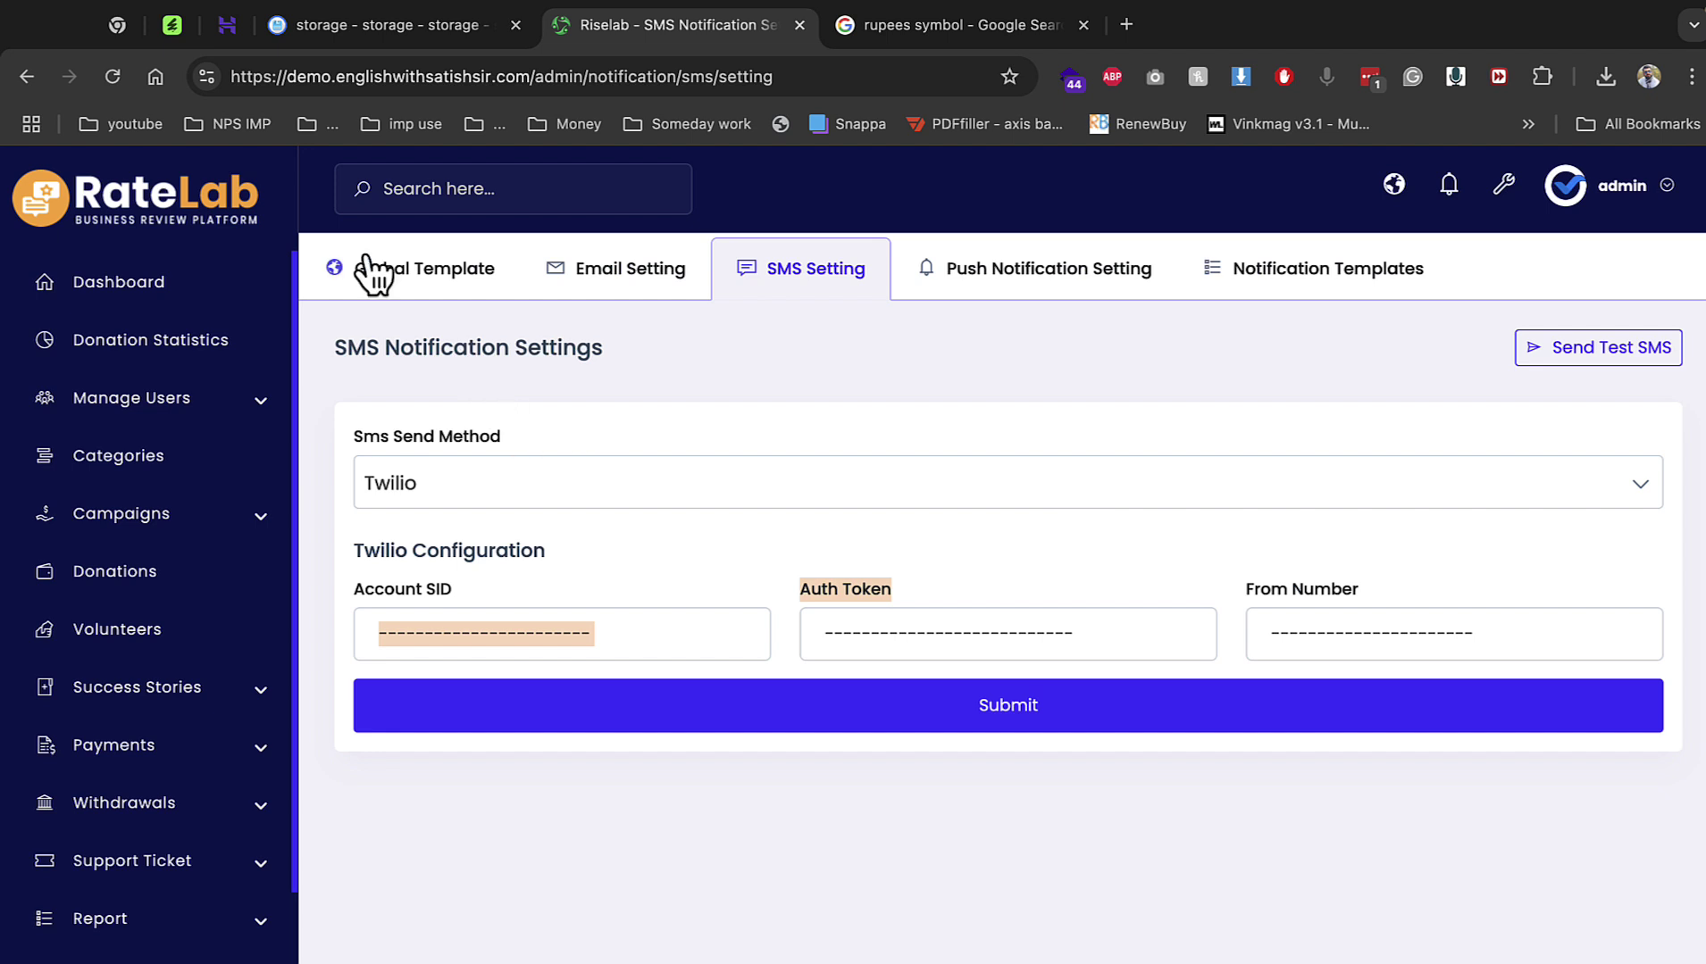
{"action": "left_click", "coordinate": [16, 77]}
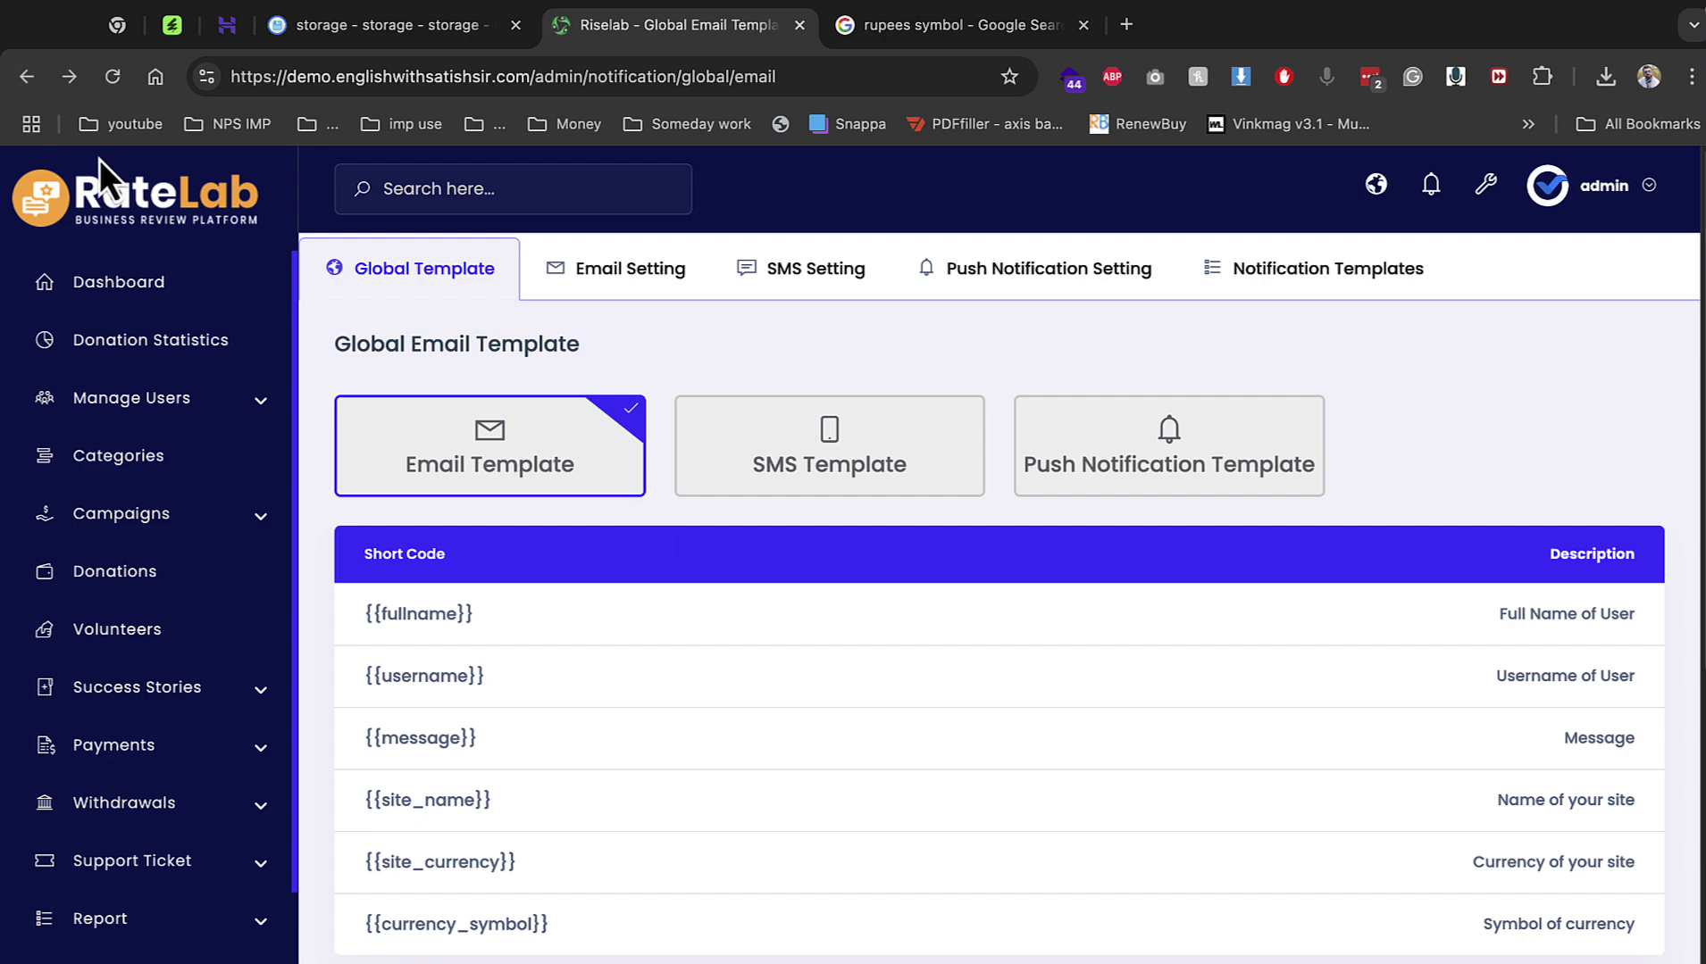
Set the Instamojo payment gateway's currency to INR, save, and view Manual Gateways.
{"action": "left_click", "coordinate": [25, 81]}
{"action": "left_click", "coordinate": [925, 786]}
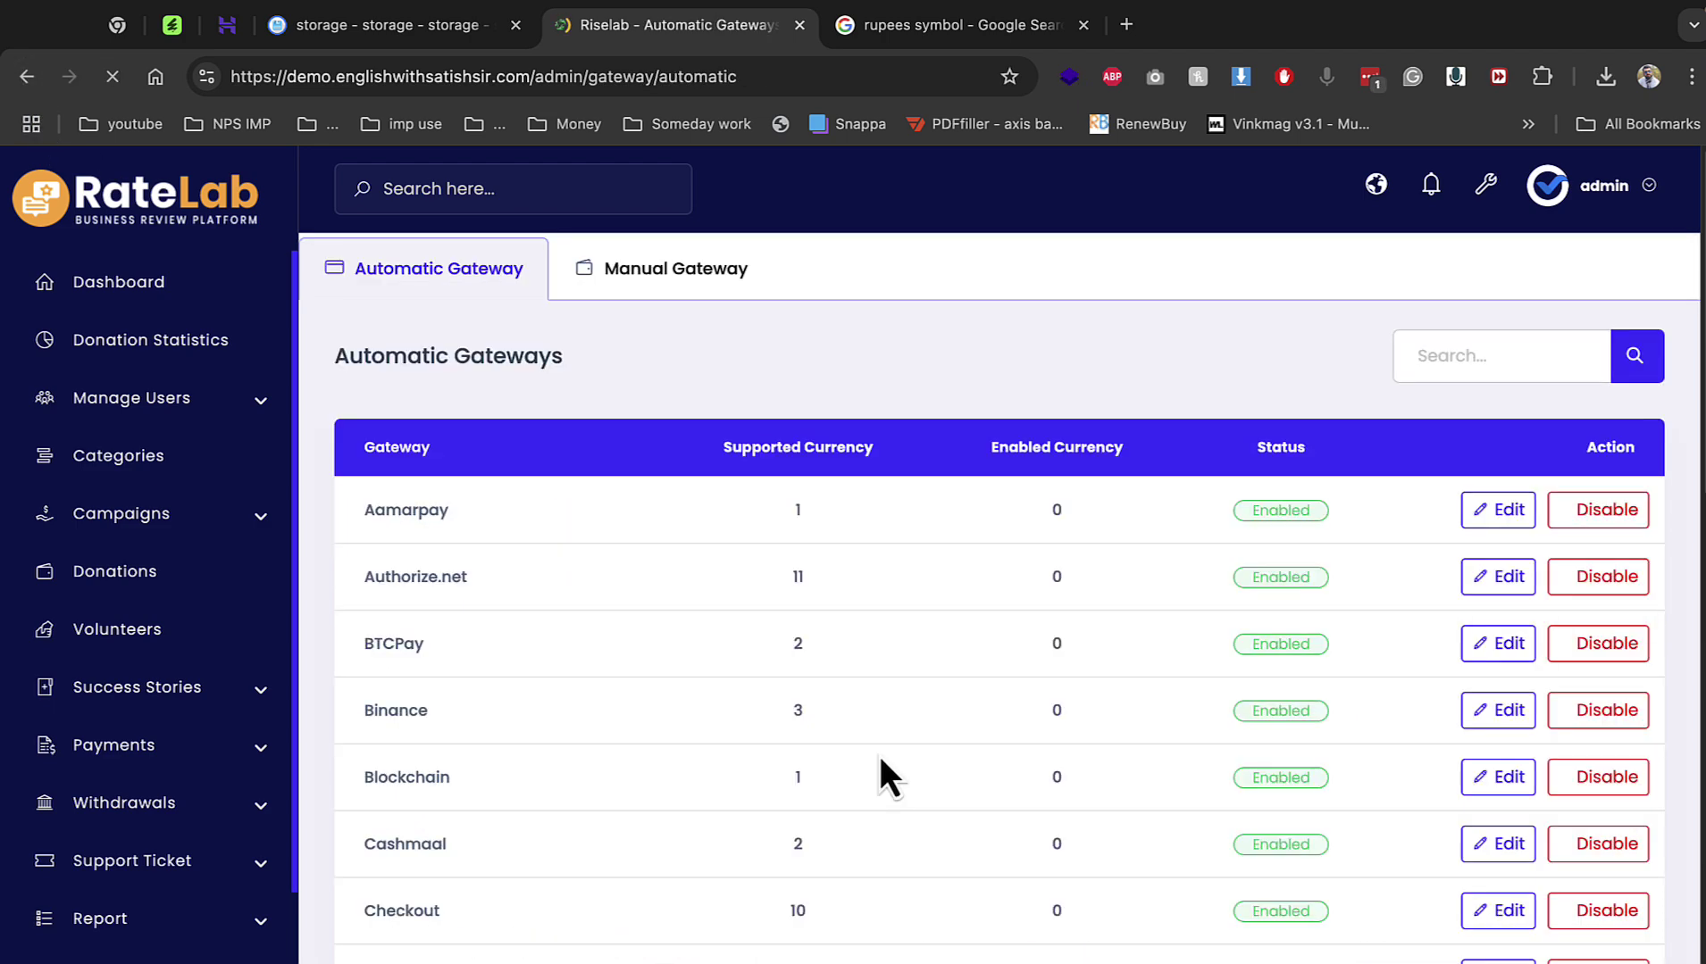
{"action": "scroll", "coordinate": [574, 576], "scroll_direction": "down", "scroll_amount": 8}
{"action": "scroll", "coordinate": [574, 582], "scroll_direction": "down", "scroll_amount": 3}
{"action": "scroll", "coordinate": [574, 583], "scroll_direction": "up", "scroll_amount": 2}
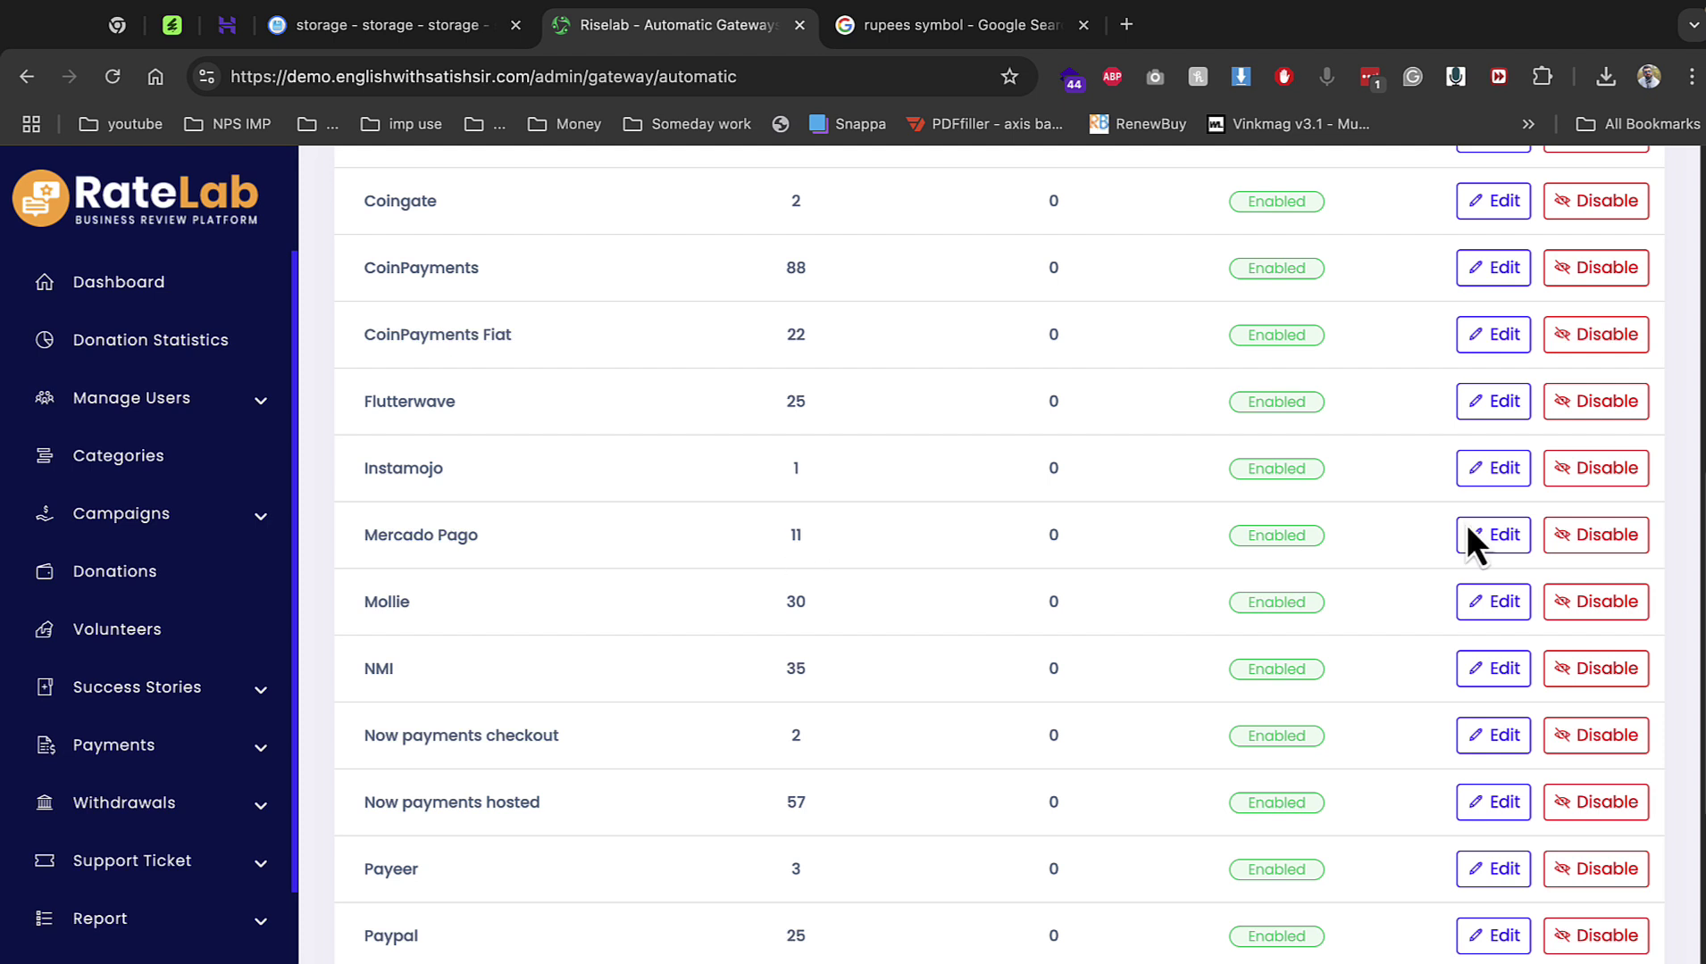
{"action": "left_click", "coordinate": [1490, 472]}
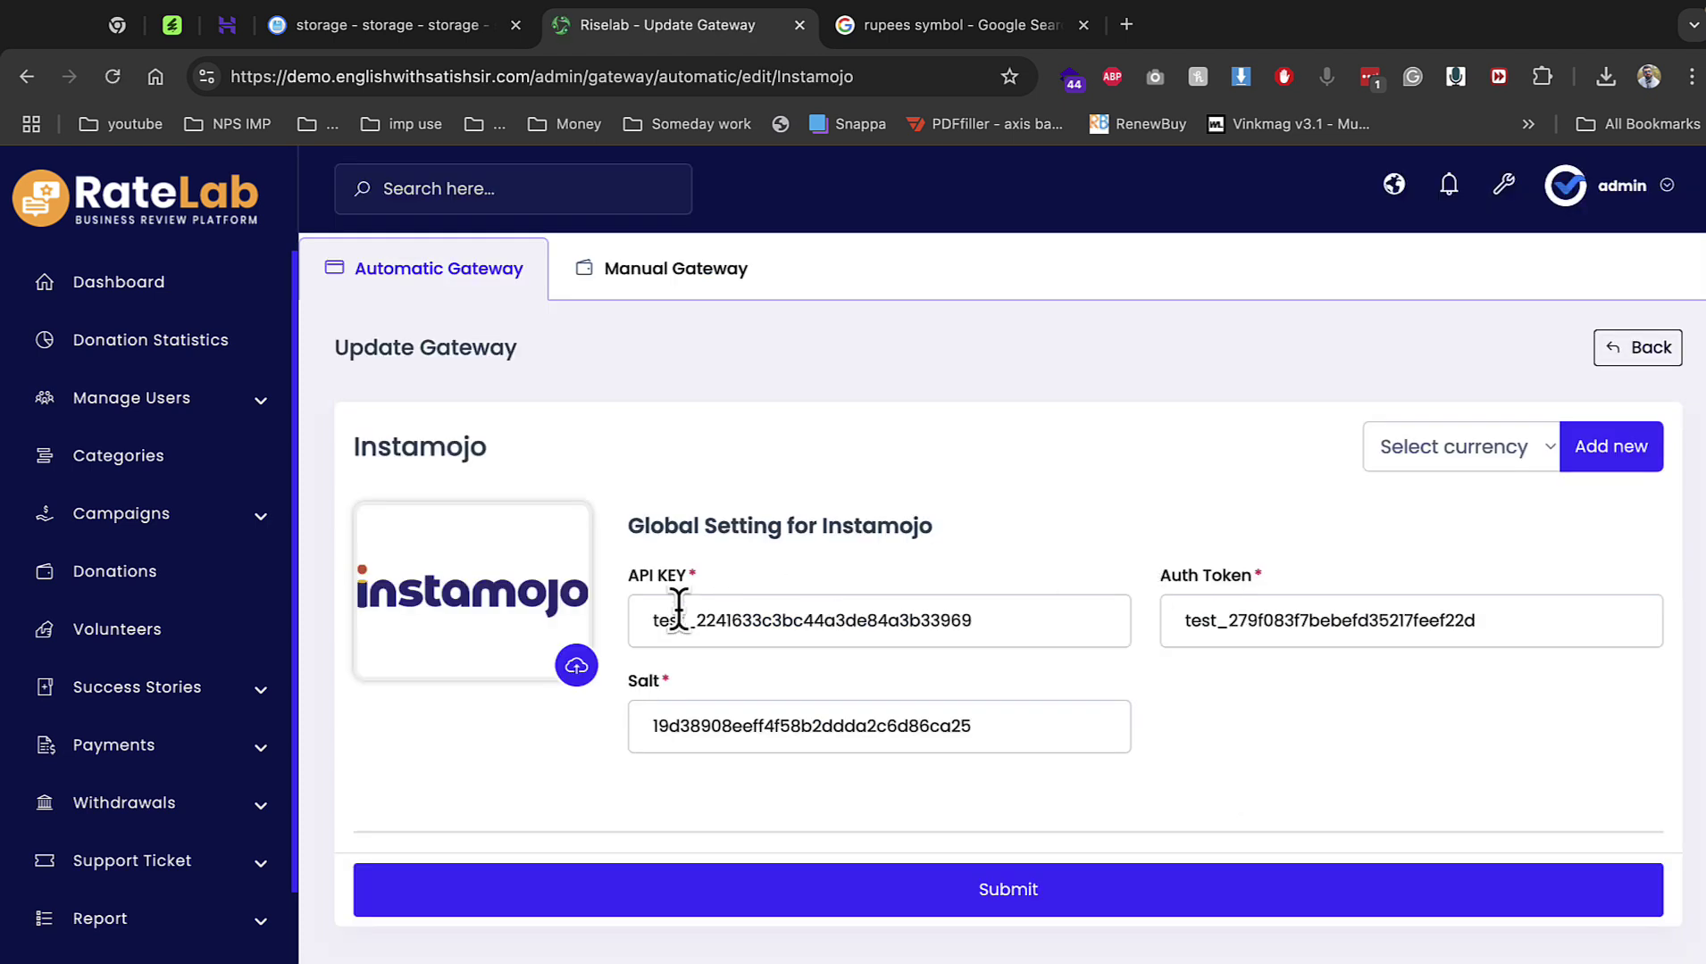
{"action": "left_click", "coordinate": [1406, 458]}
{"action": "left_click", "coordinate": [1393, 483]}
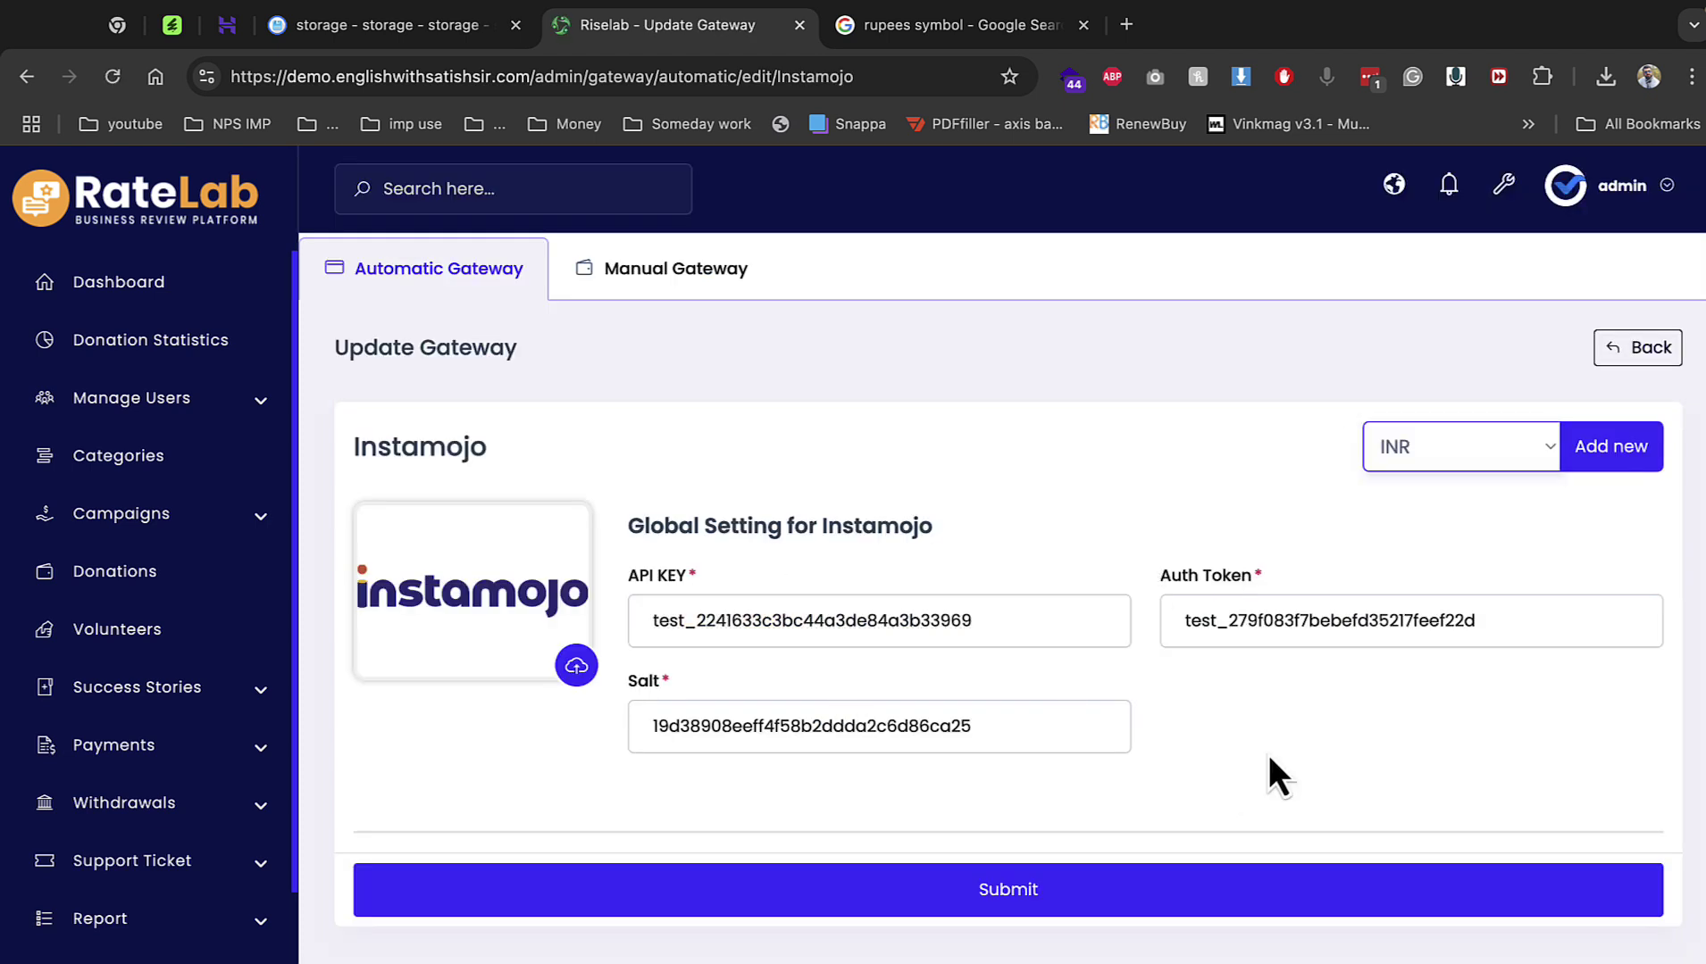
{"action": "left_click", "coordinate": [1275, 891]}
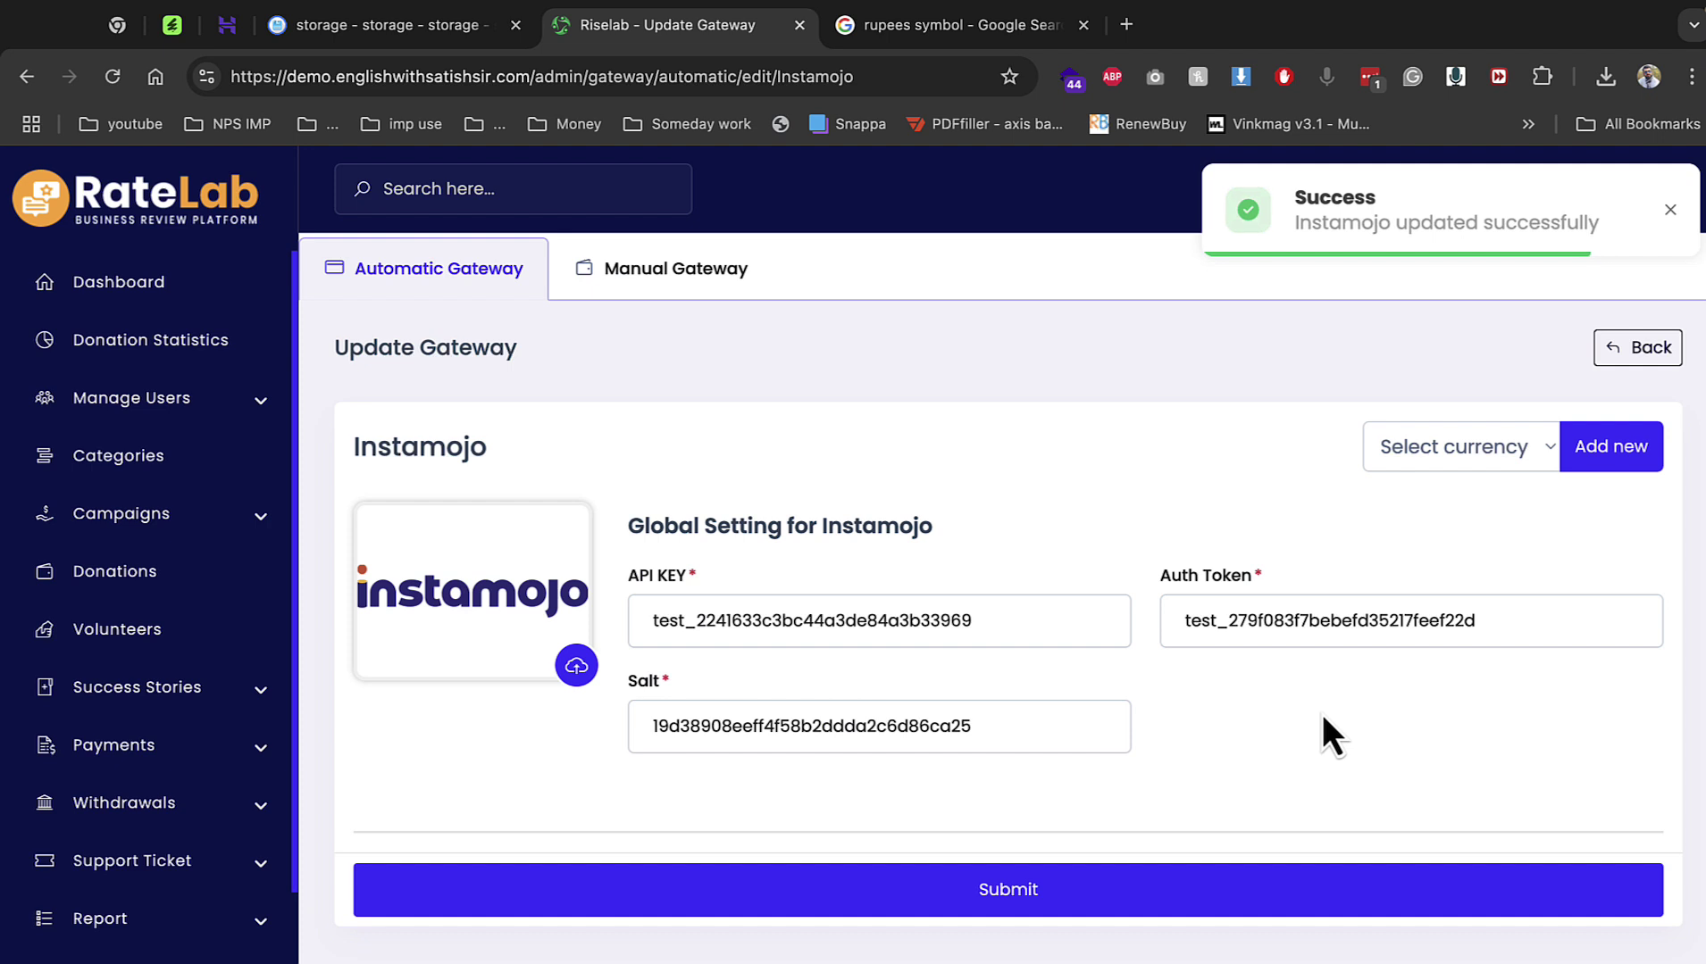
{"action": "left_click", "coordinate": [714, 291]}
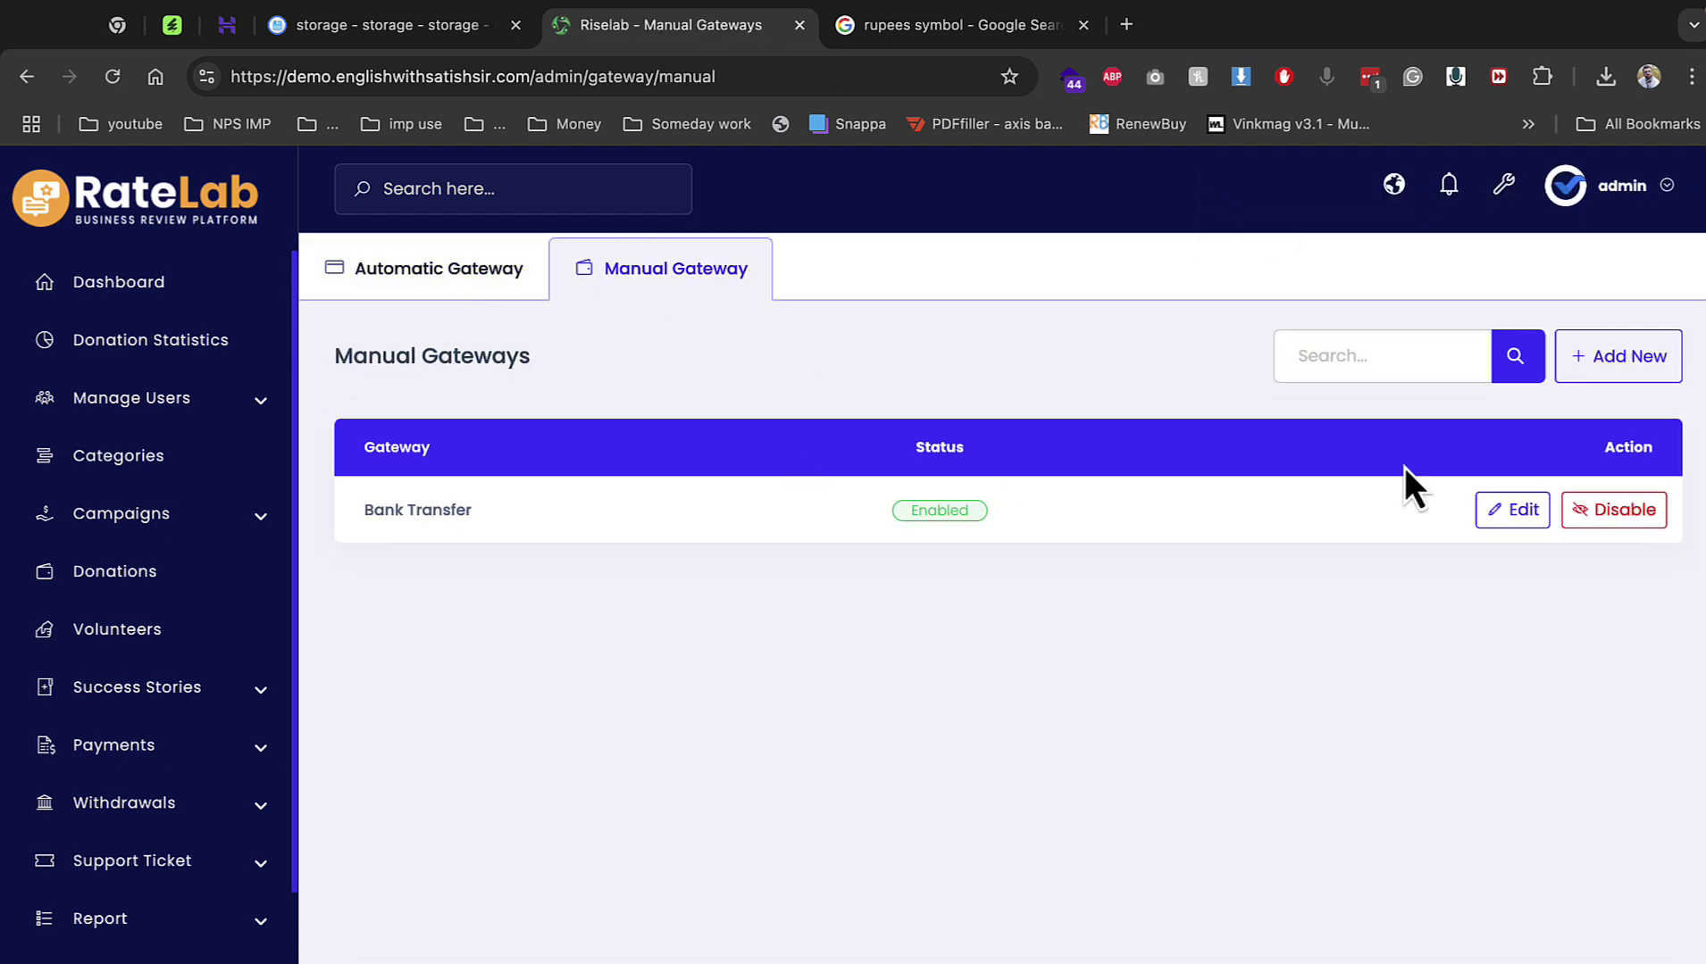
Start a manual gateway named cash with the dollar image, currency inr, rate 1.
{"action": "left_click", "coordinate": [1597, 357]}
{"action": "left_click", "coordinate": [790, 518]}
{"action": "type", "text": "ca"}
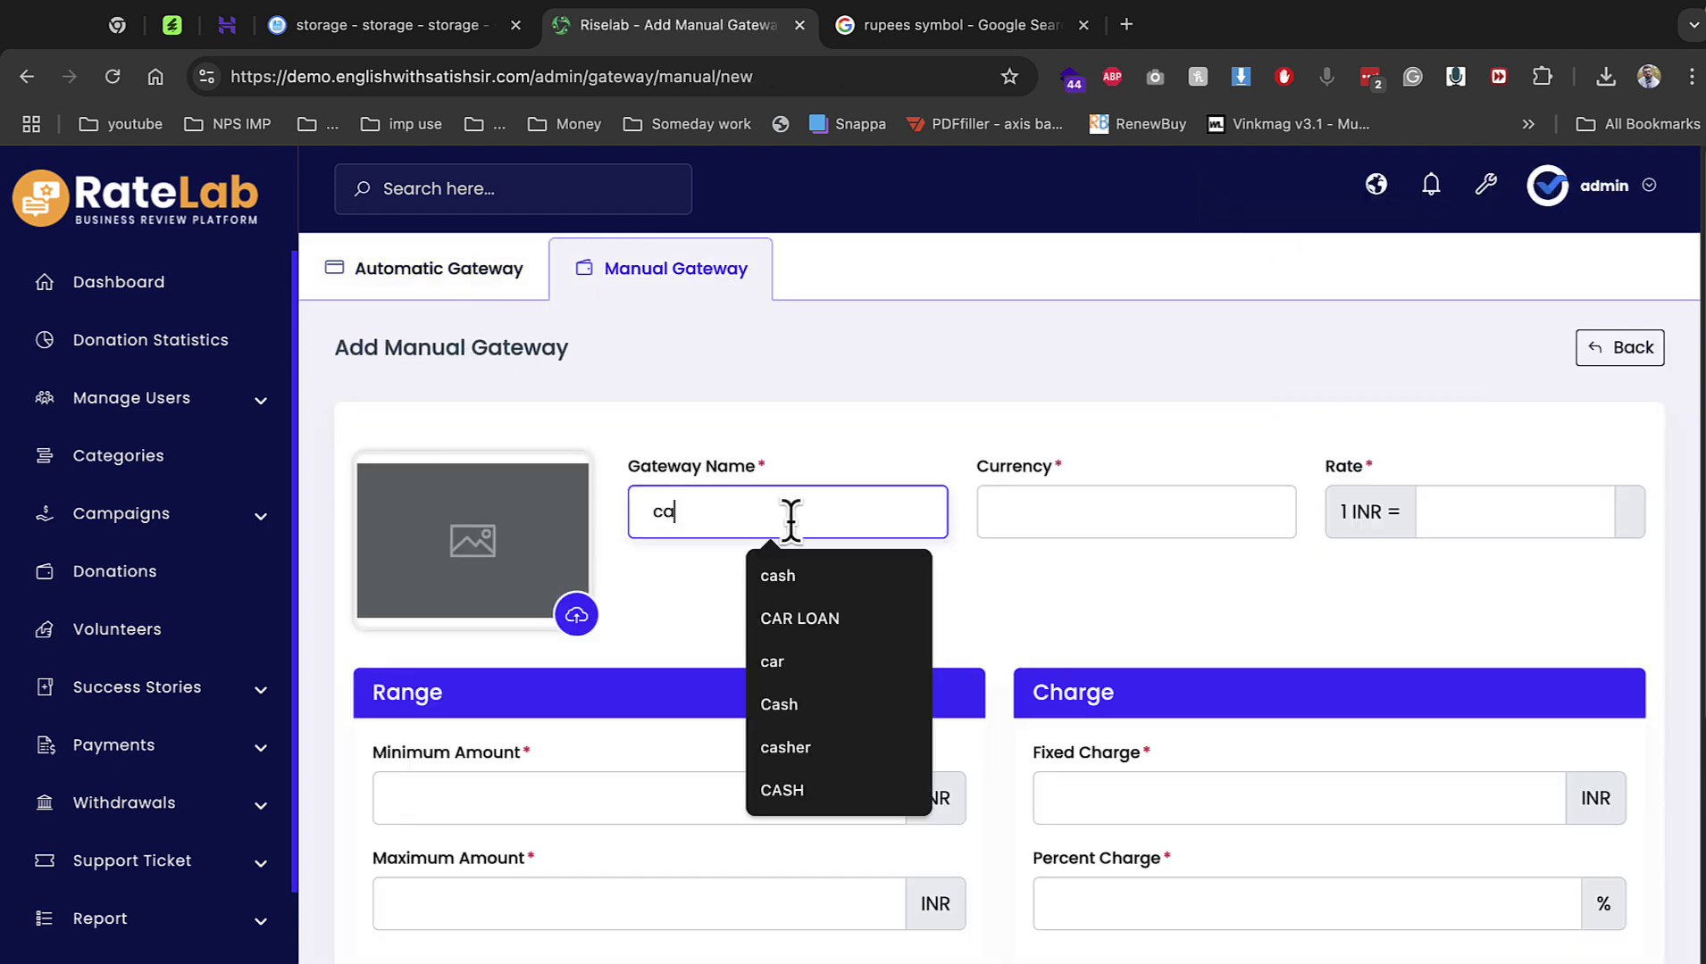
{"action": "type", "text": "sh"}
{"action": "left_click", "coordinate": [578, 616]}
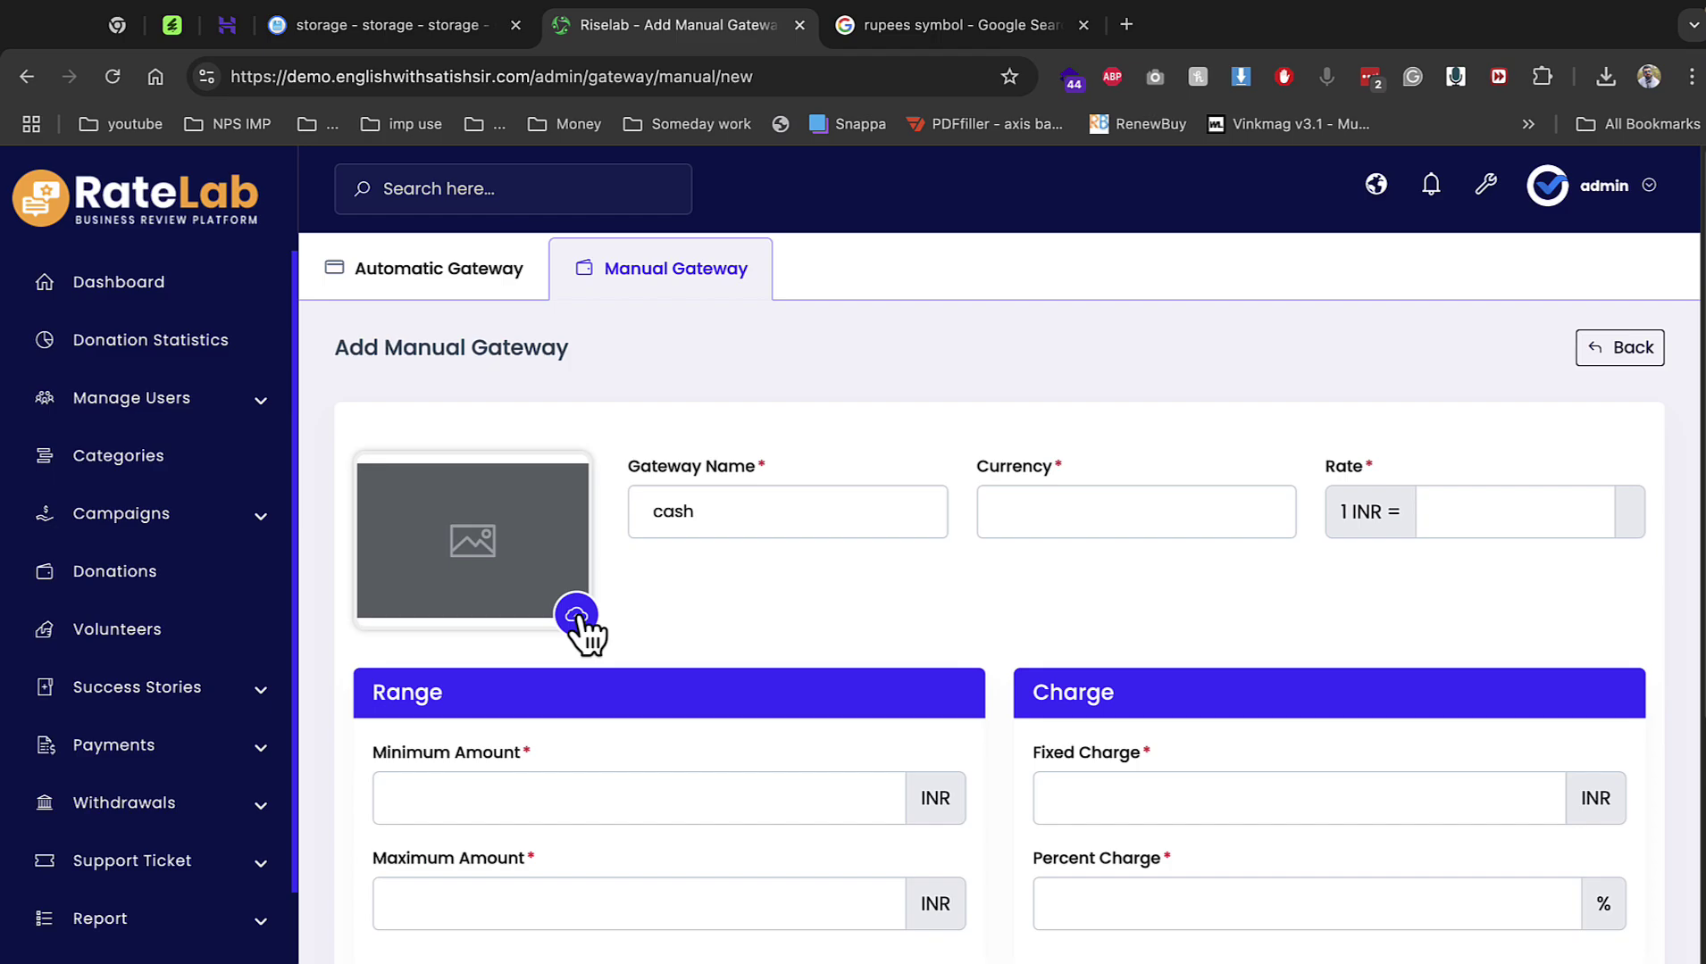
{"action": "scroll", "coordinate": [915, 581], "scroll_direction": "down", "scroll_amount": 2}
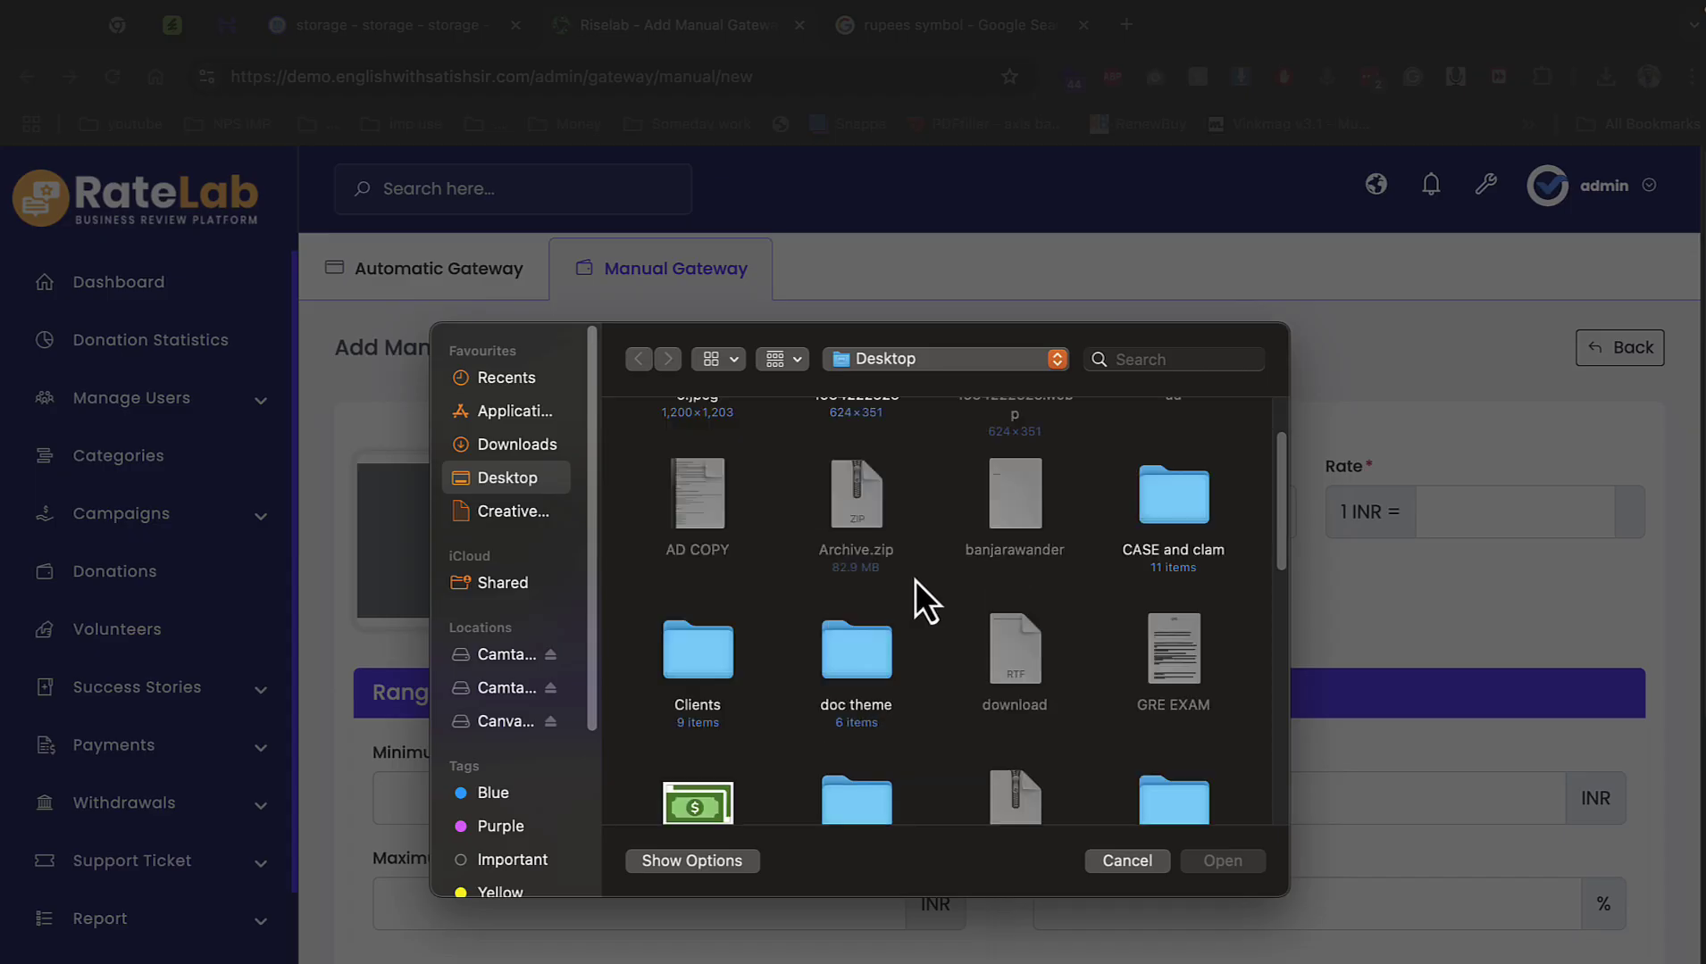
{"action": "double_click", "coordinate": [720, 788]}
{"action": "left_click", "coordinate": [1062, 505]}
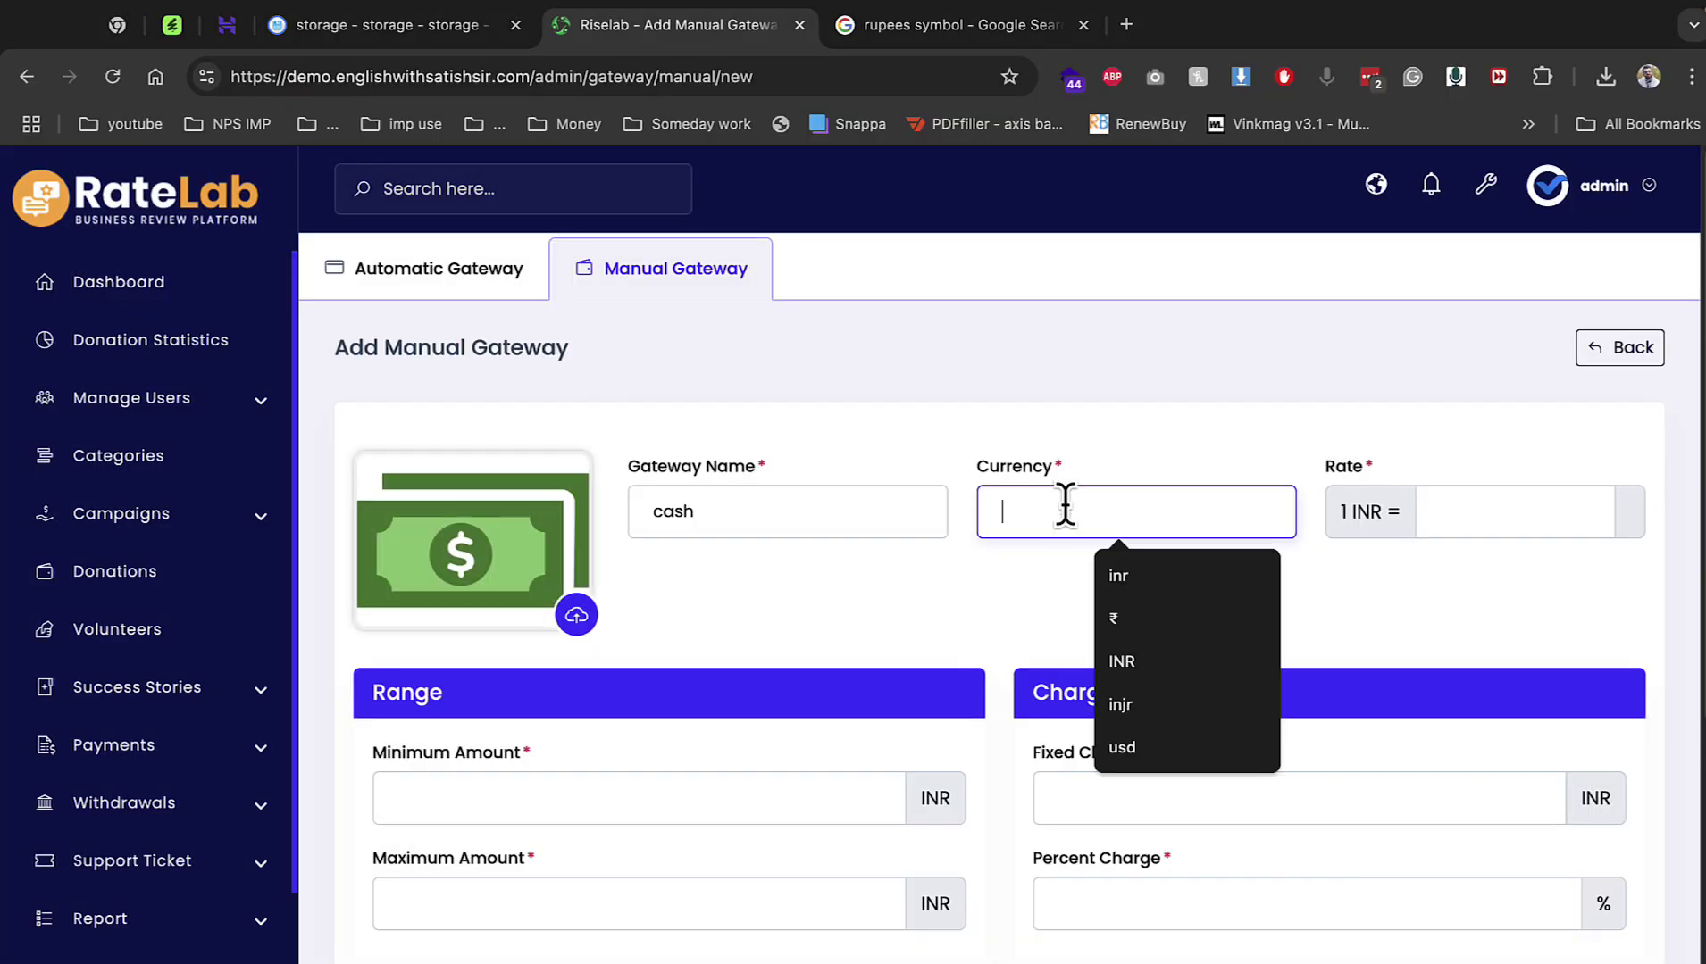
{"action": "type", "text": "inr"}
{"action": "left_click", "coordinate": [1435, 516]}
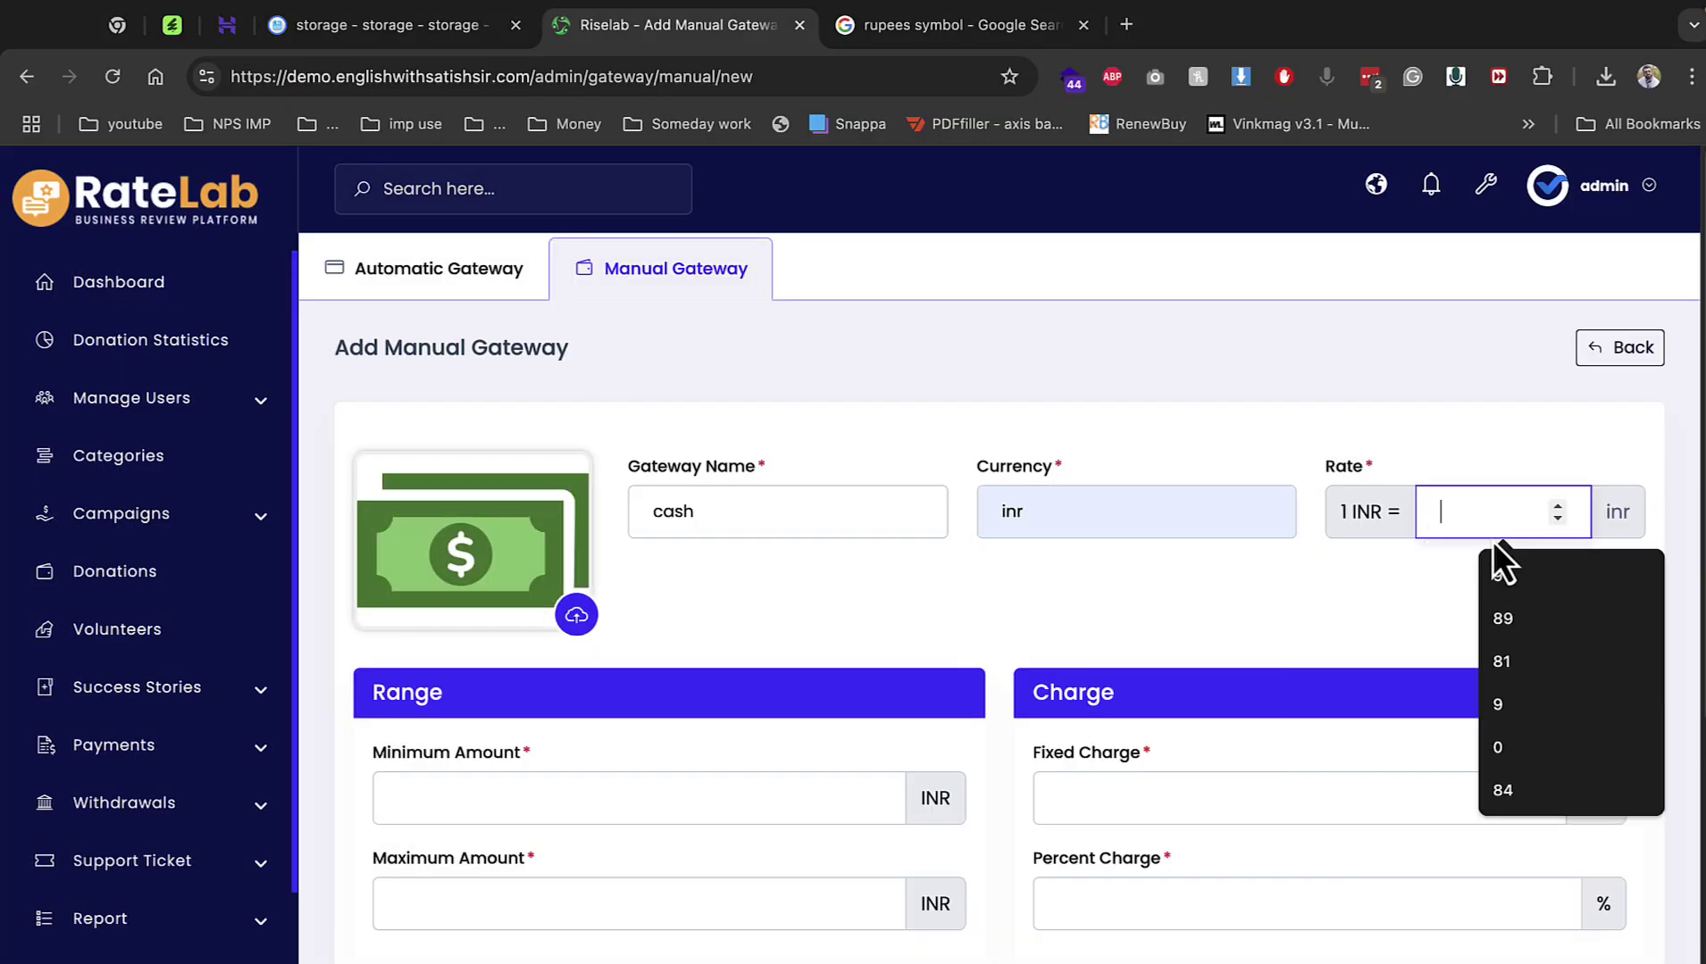
{"action": "type", "text": "1"}
Give it limits 10–10000, charges 1 and 1%, instruction 'BANK'; go to System Setting.
{"action": "left_click", "coordinate": [512, 809]}
{"action": "type", "text": "10"}
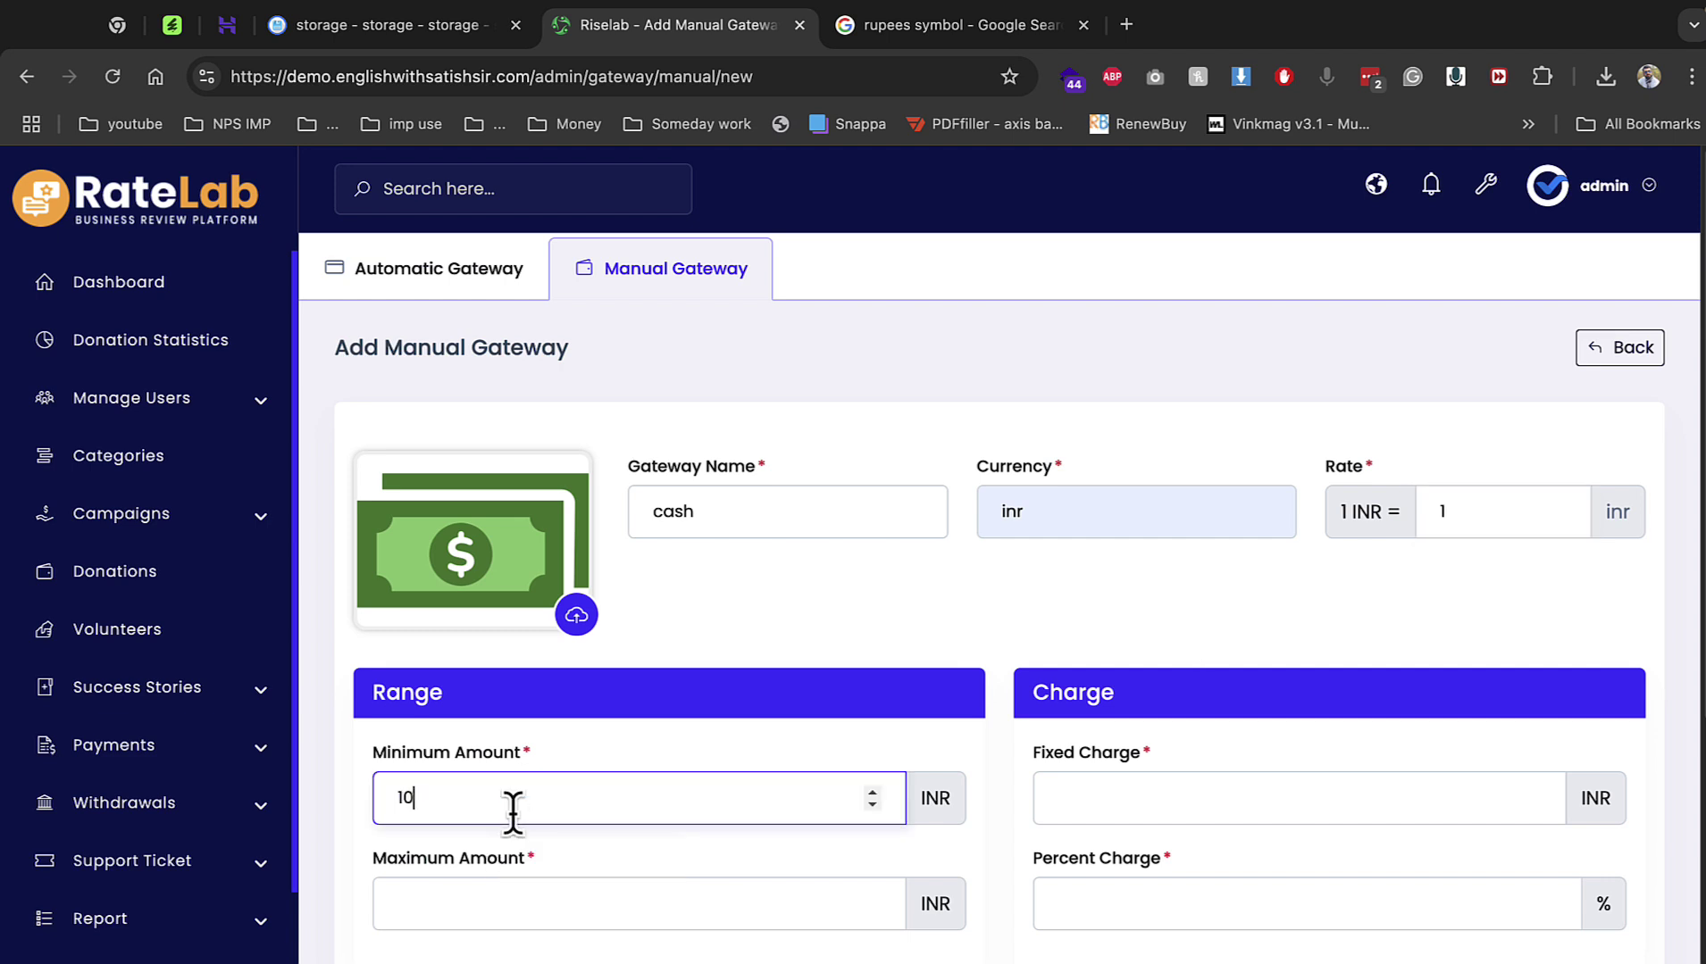
{"action": "key", "text": "Tab"}
{"action": "type", "text": "10000"}
{"action": "key", "text": "Tab"}
{"action": "type", "text": "1"}
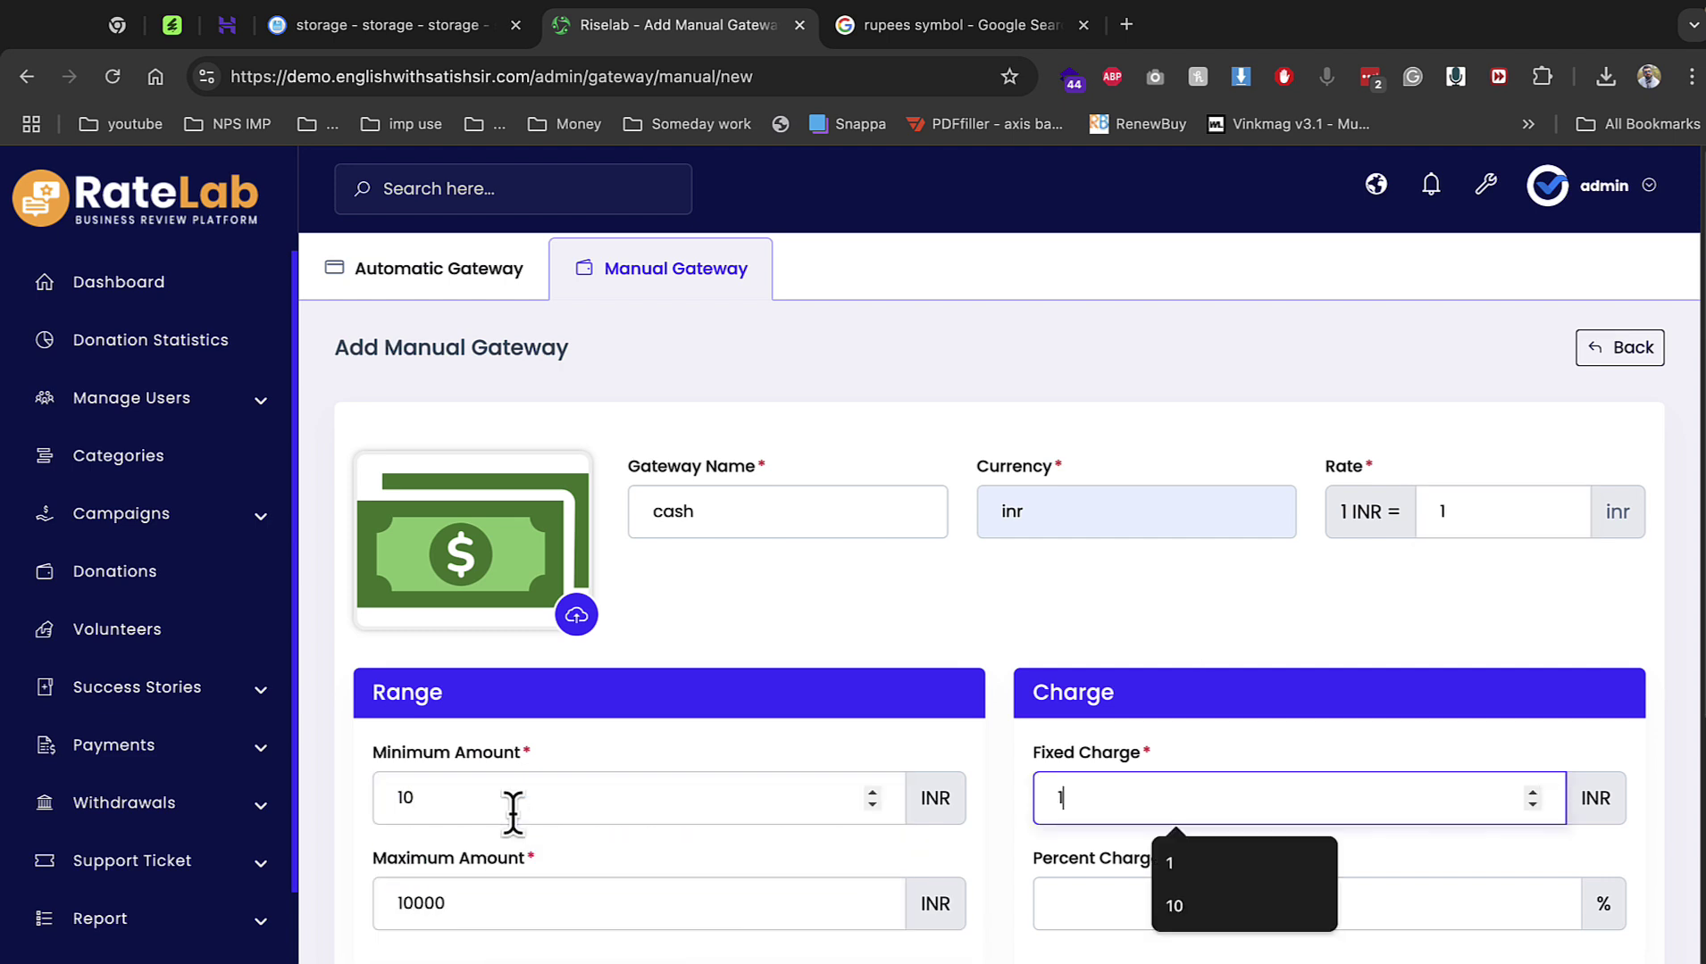
{"action": "key", "text": "Tab"}
{"action": "type", "text": "1"}
{"action": "key", "text": "Tab"}
{"action": "type", "text": "BA"}
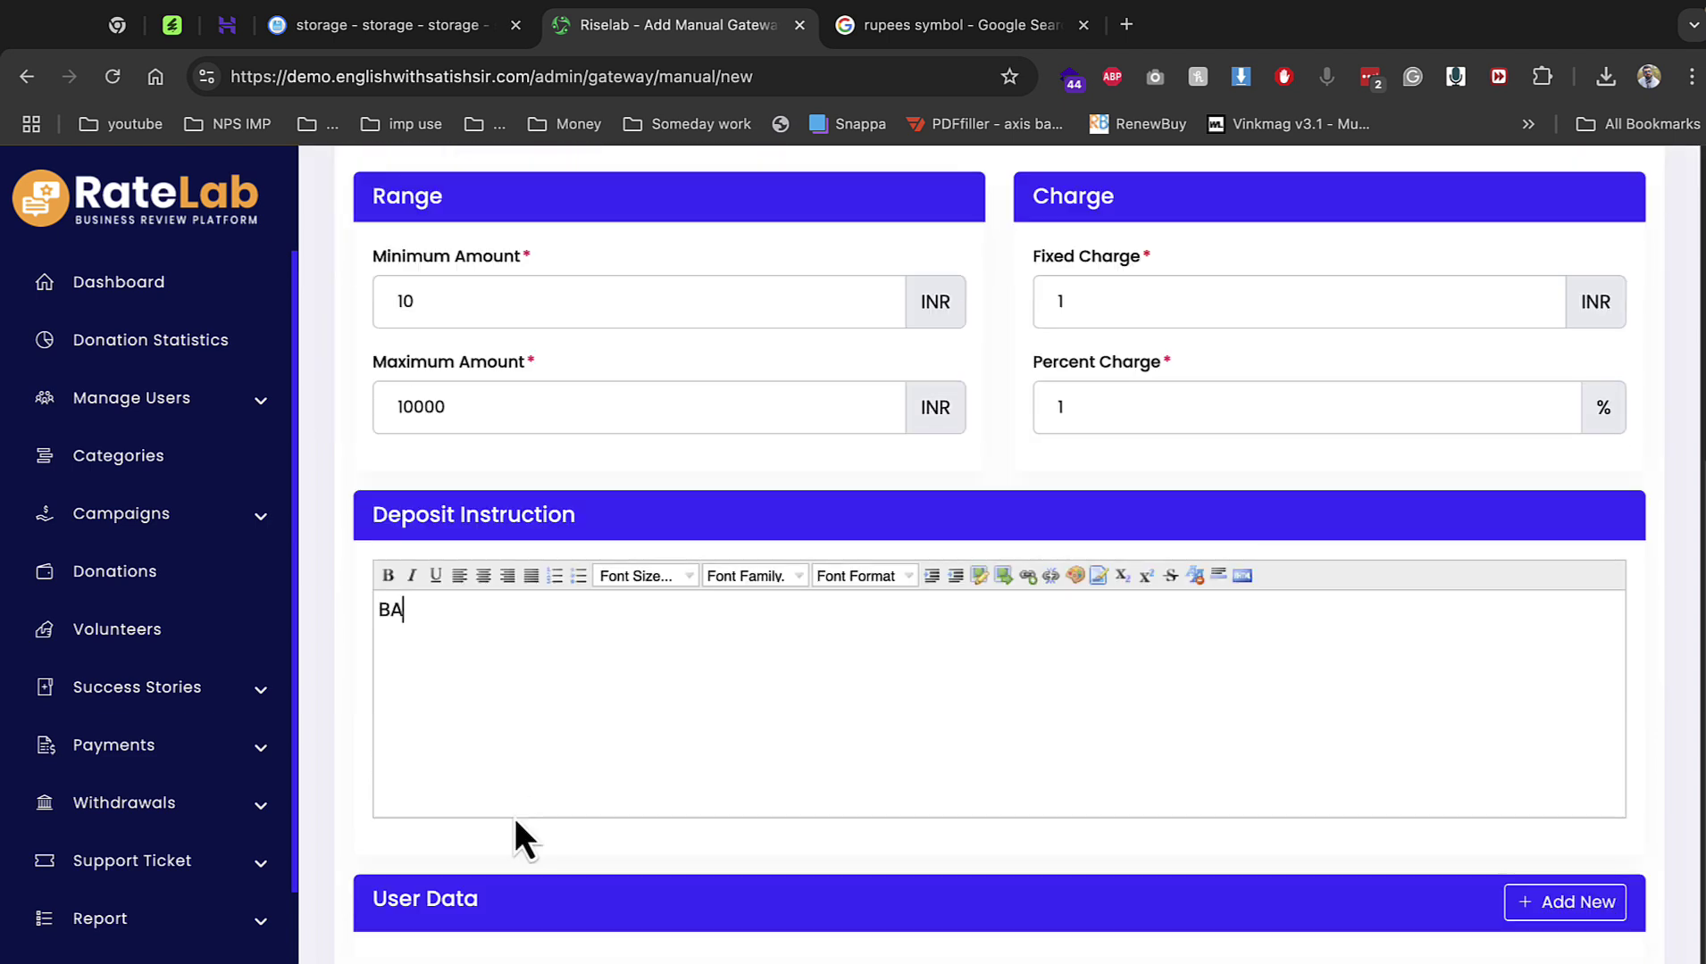
{"action": "type", "text": "NK"}
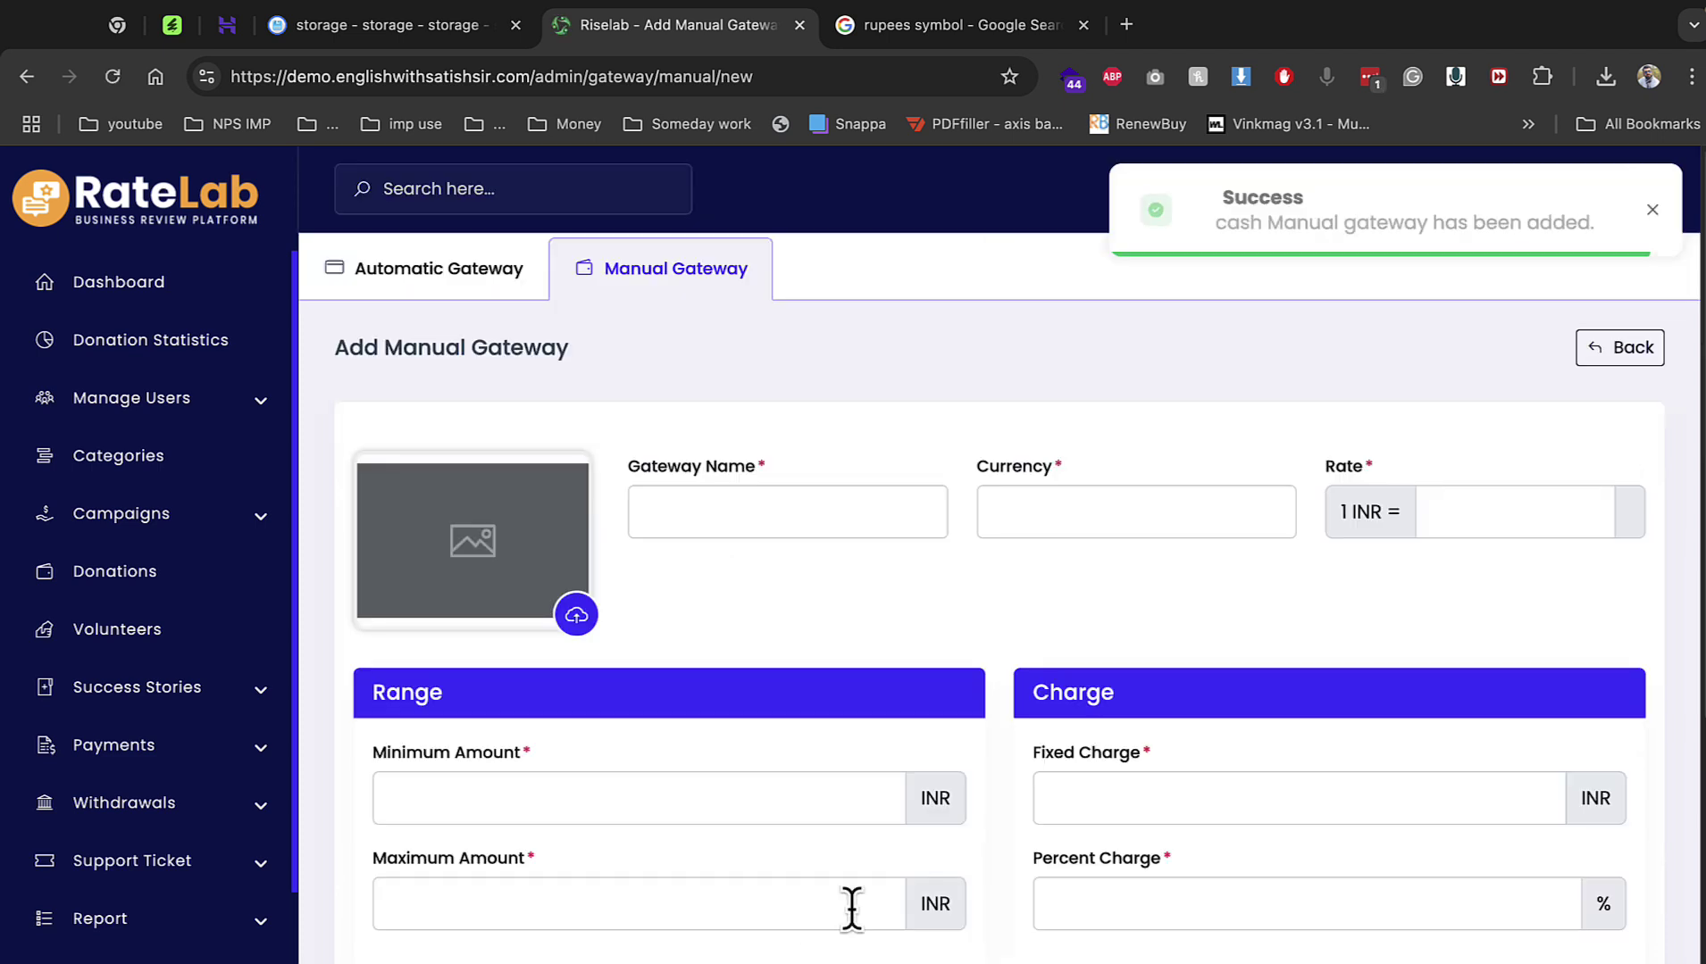
{"action": "scroll", "coordinate": [234, 875], "scroll_direction": "down", "scroll_amount": 2}
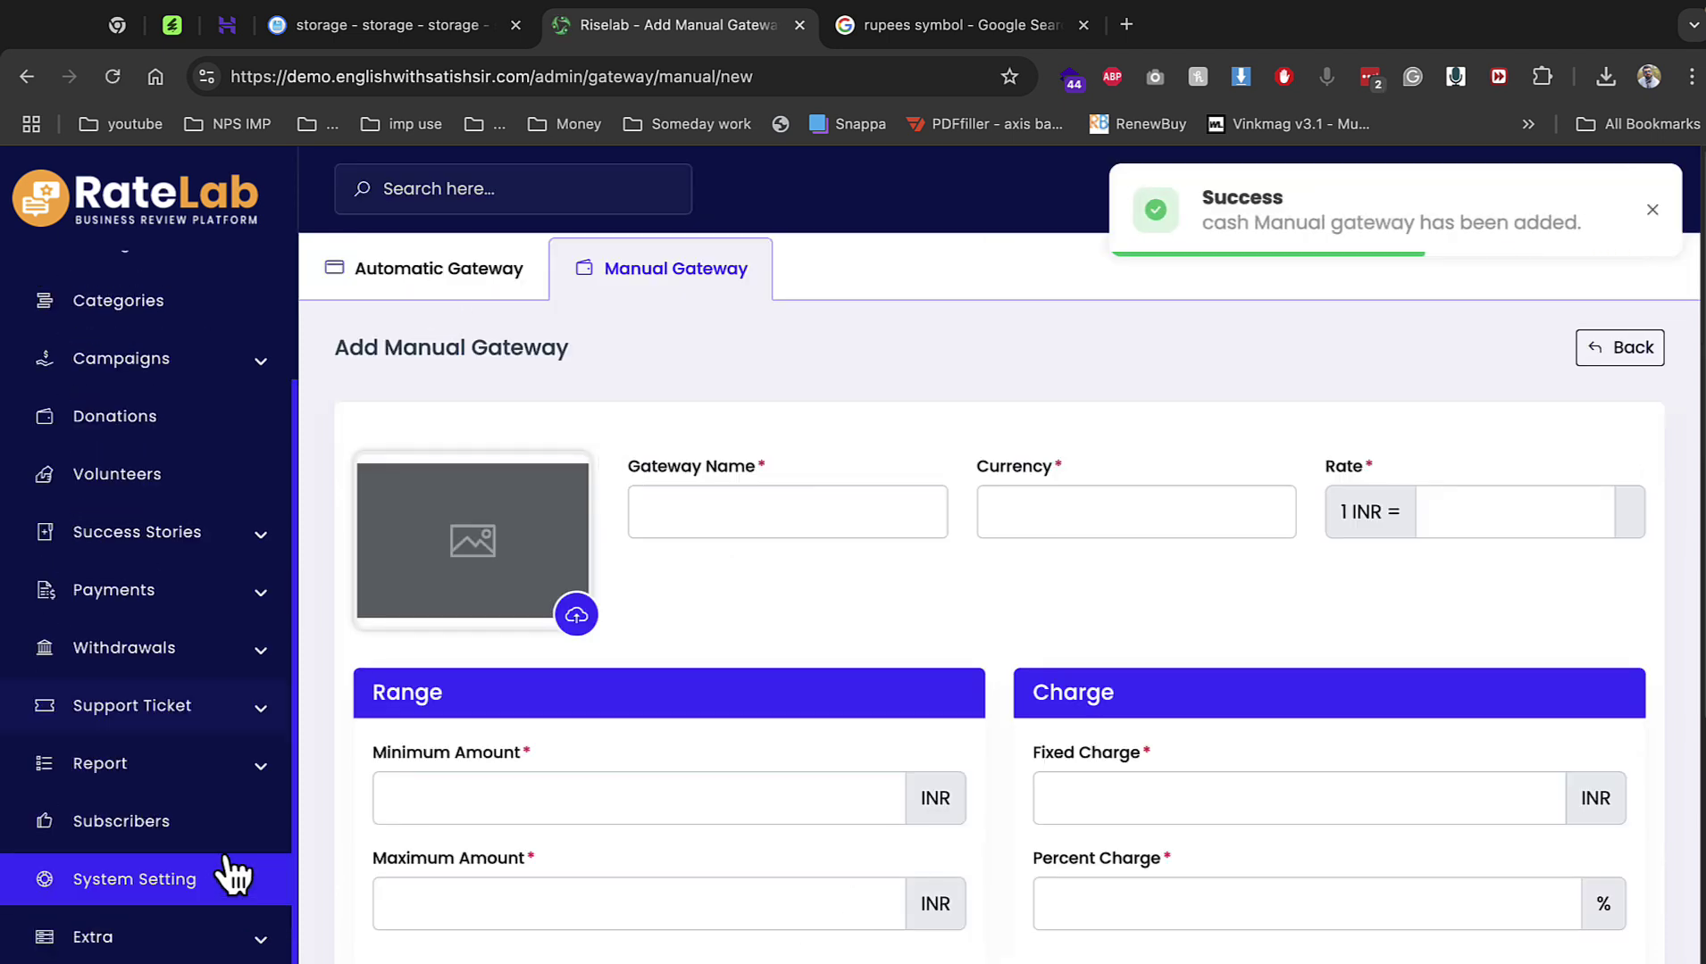
{"action": "left_click", "coordinate": [197, 893]}
{"action": "scroll", "coordinate": [962, 650], "scroll_direction": "down", "scroll_amount": 2}
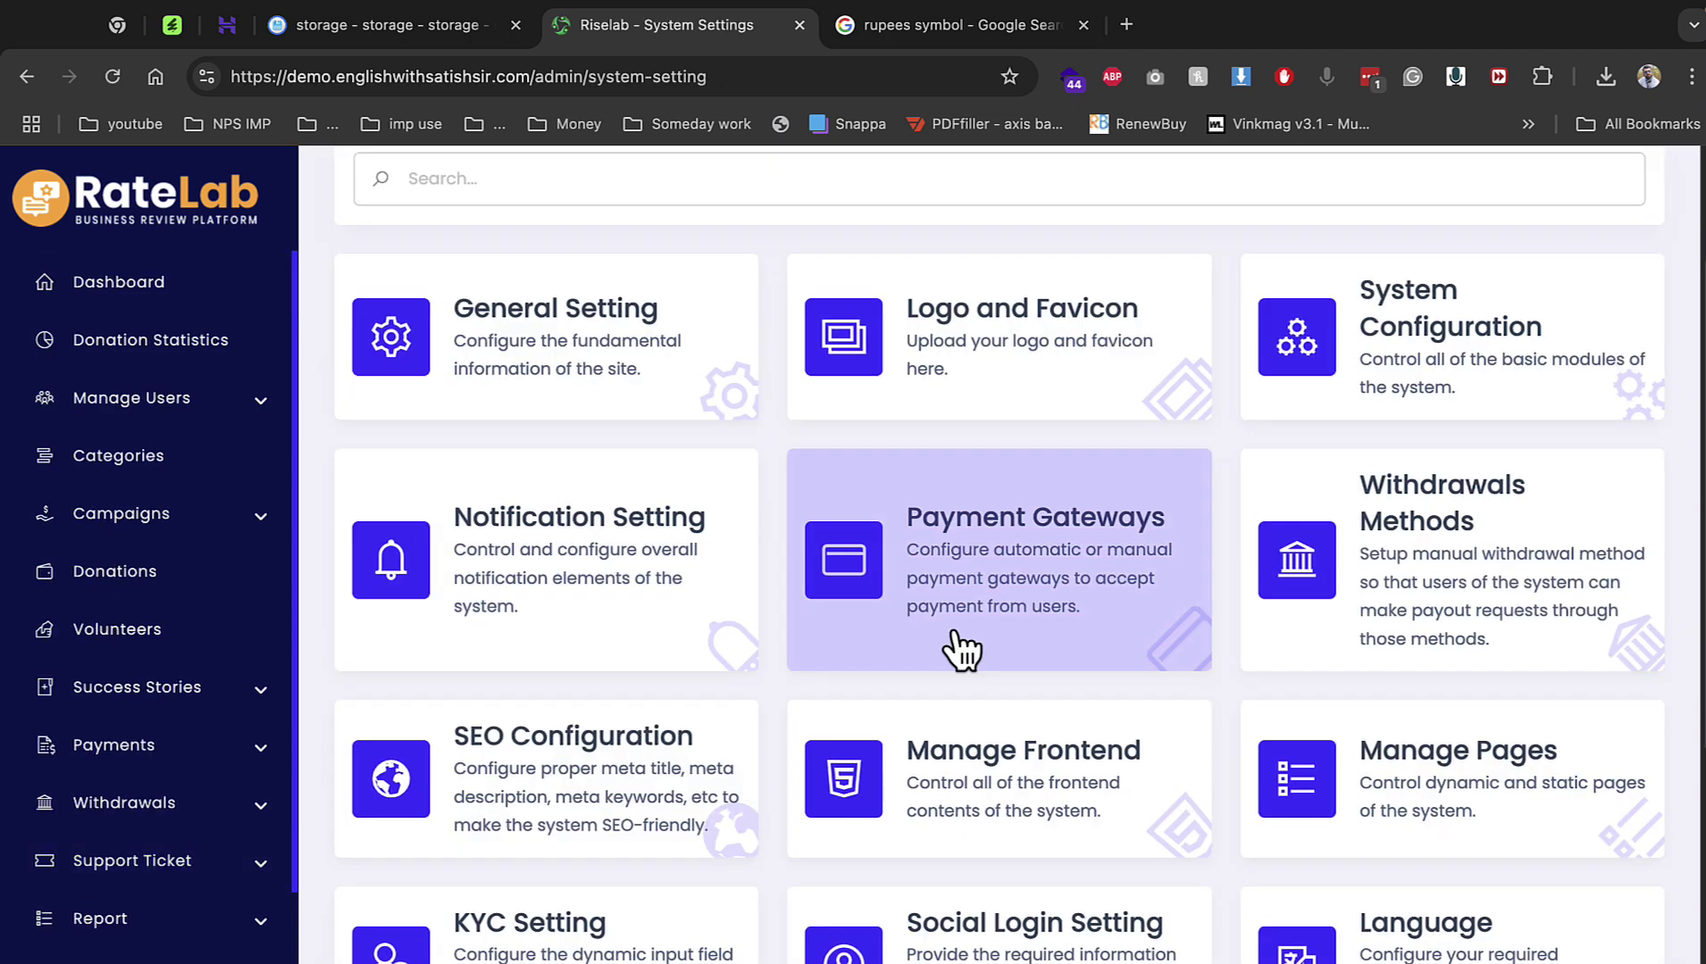
Start a new withdrawal method and pick the money image for it.
{"action": "left_click", "coordinate": [1339, 589]}
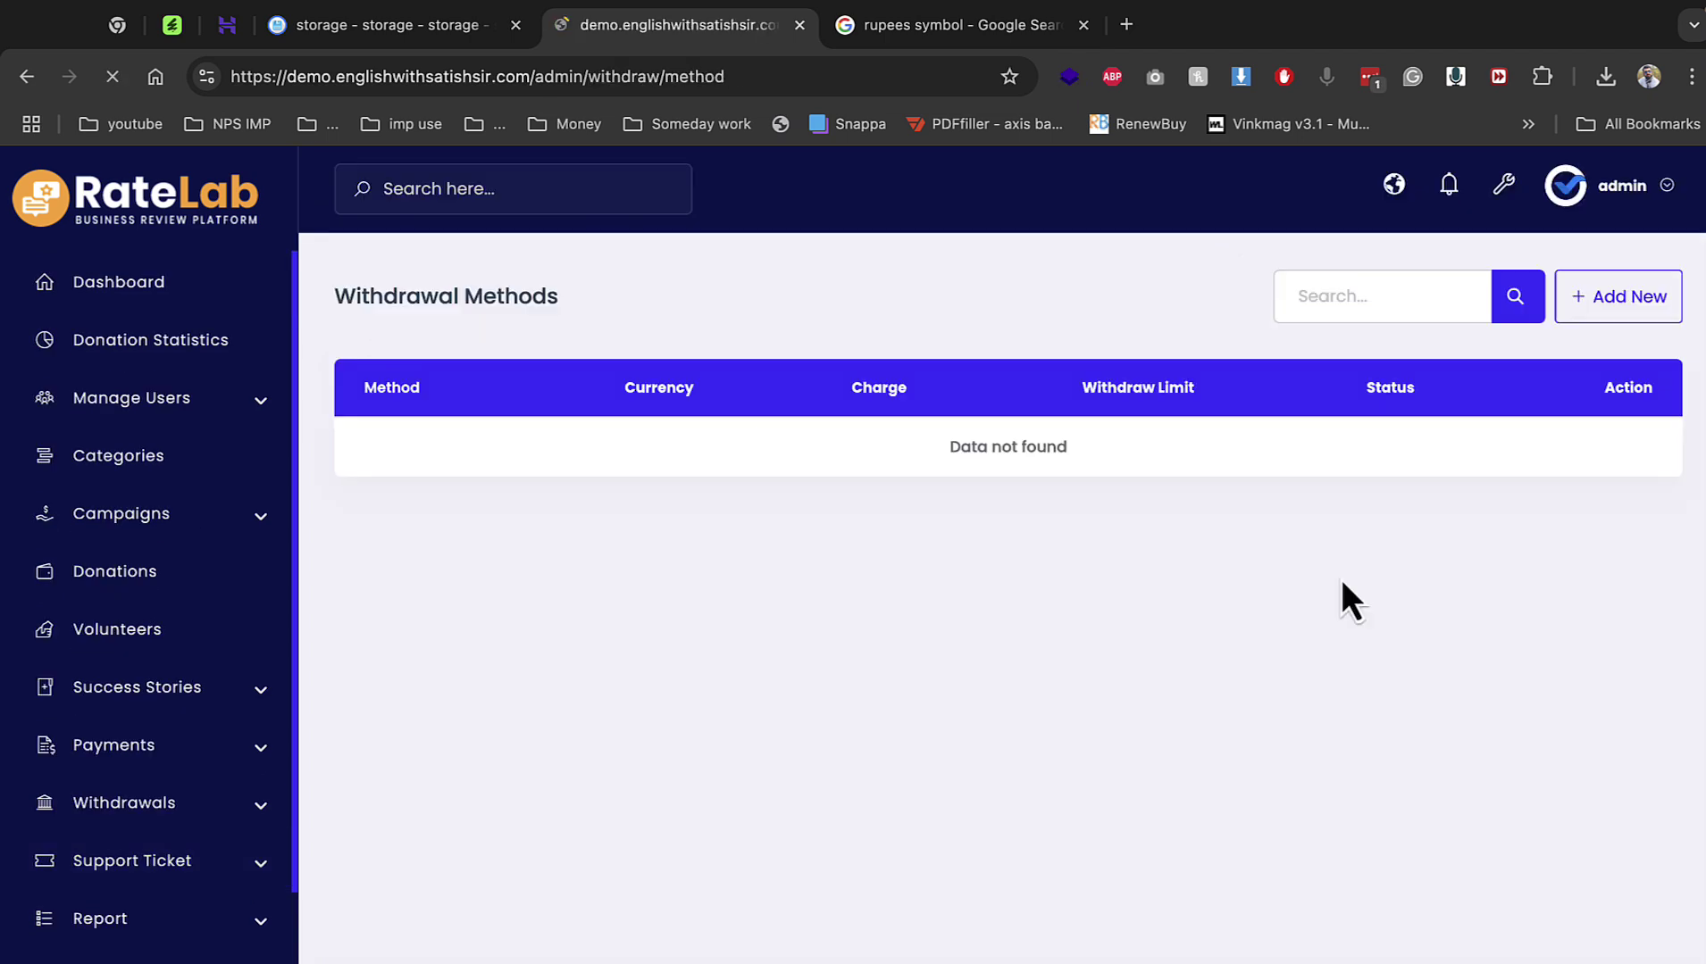
{"action": "left_click", "coordinate": [1624, 320]}
{"action": "left_click", "coordinate": [762, 464]}
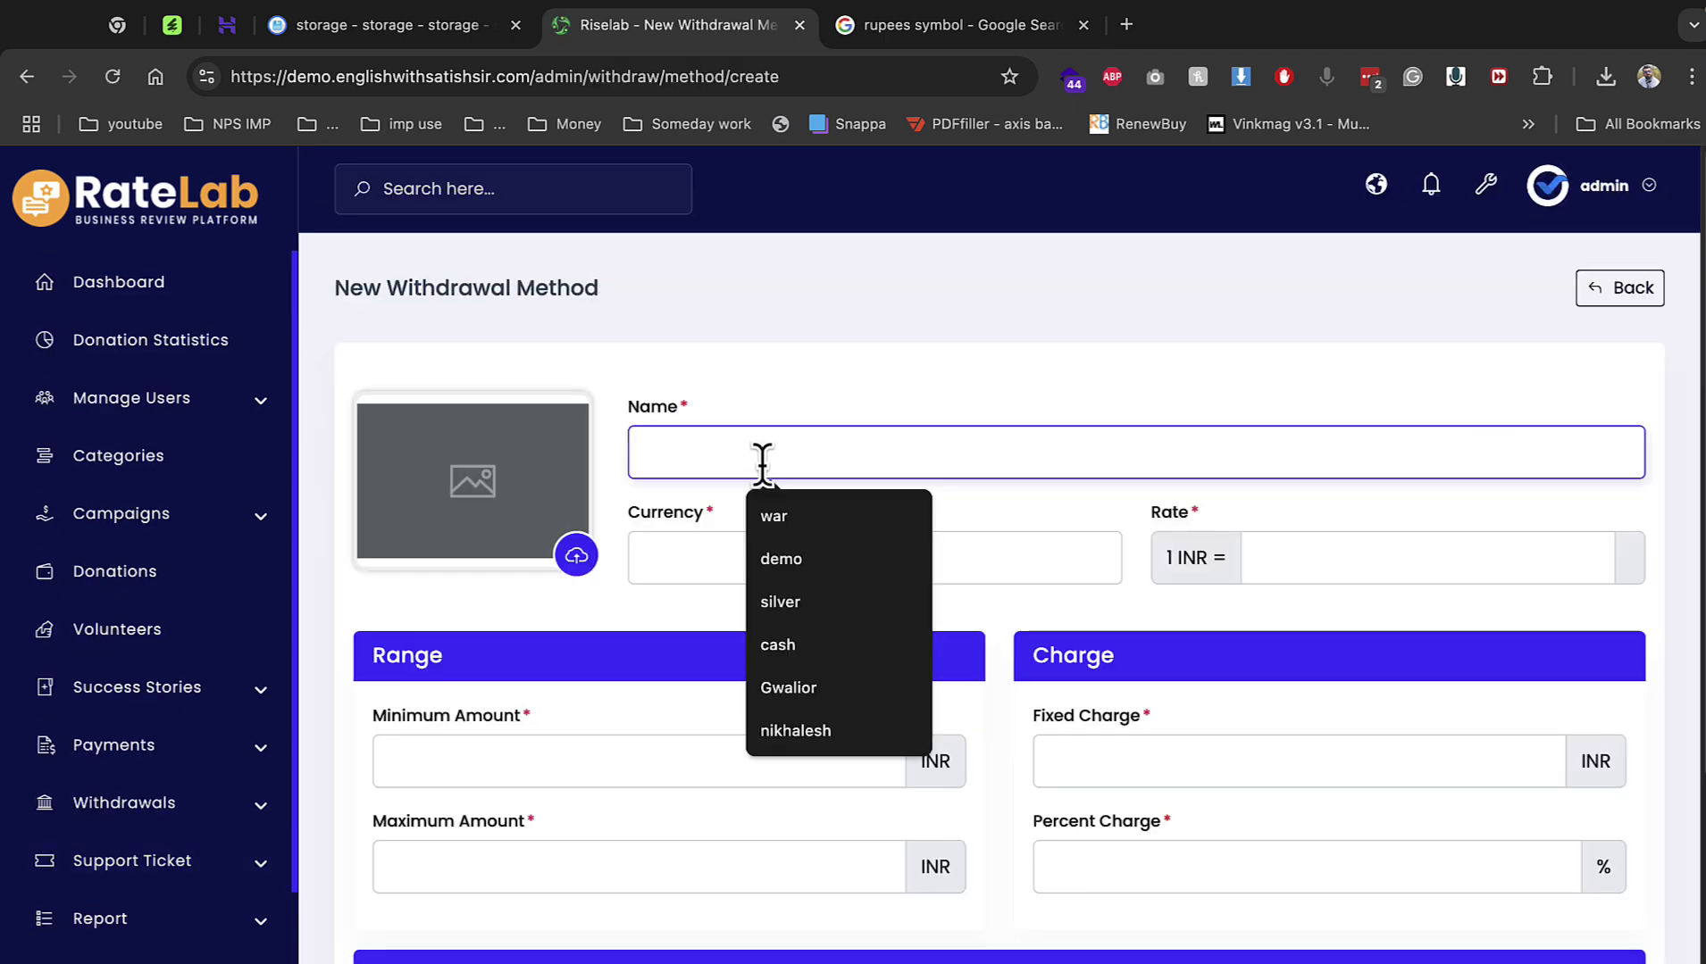
{"action": "left_click", "coordinate": [554, 538]}
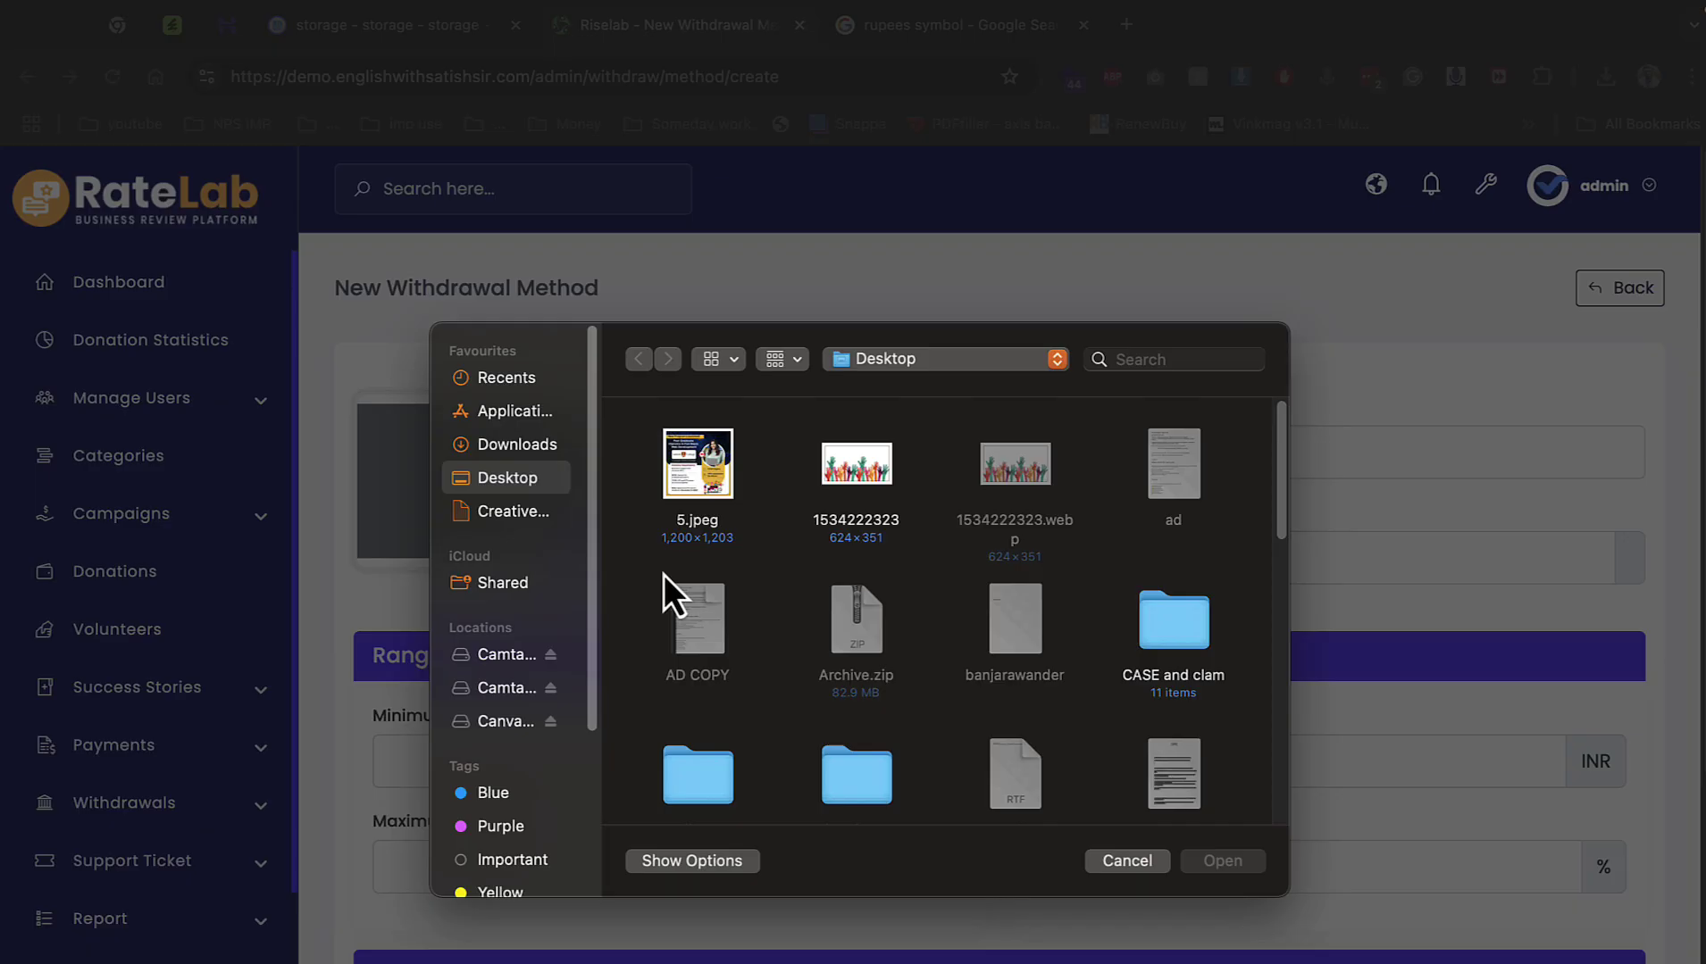
{"action": "scroll", "coordinate": [679, 581], "scroll_direction": "down", "scroll_amount": 2}
{"action": "double_click", "coordinate": [715, 800]}
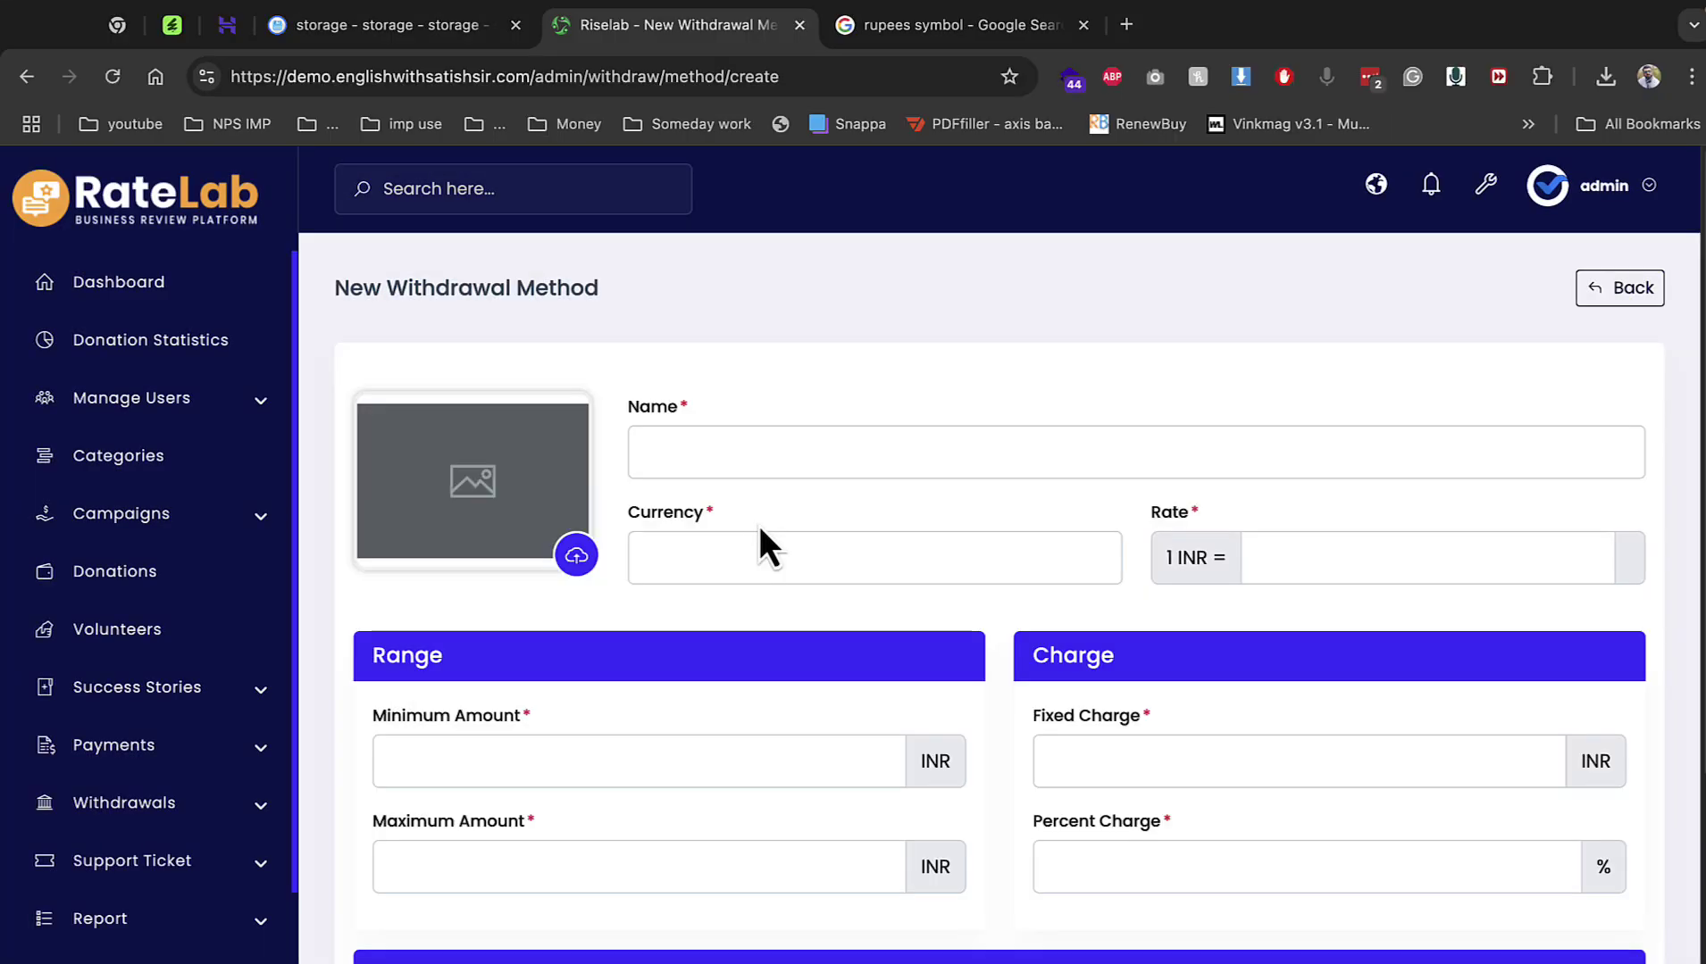
Name the method P2p with currency inr, rate 1, limits 10–100000.
{"action": "left_click", "coordinate": [769, 451]}
{"action": "type", "text": "P2p"}
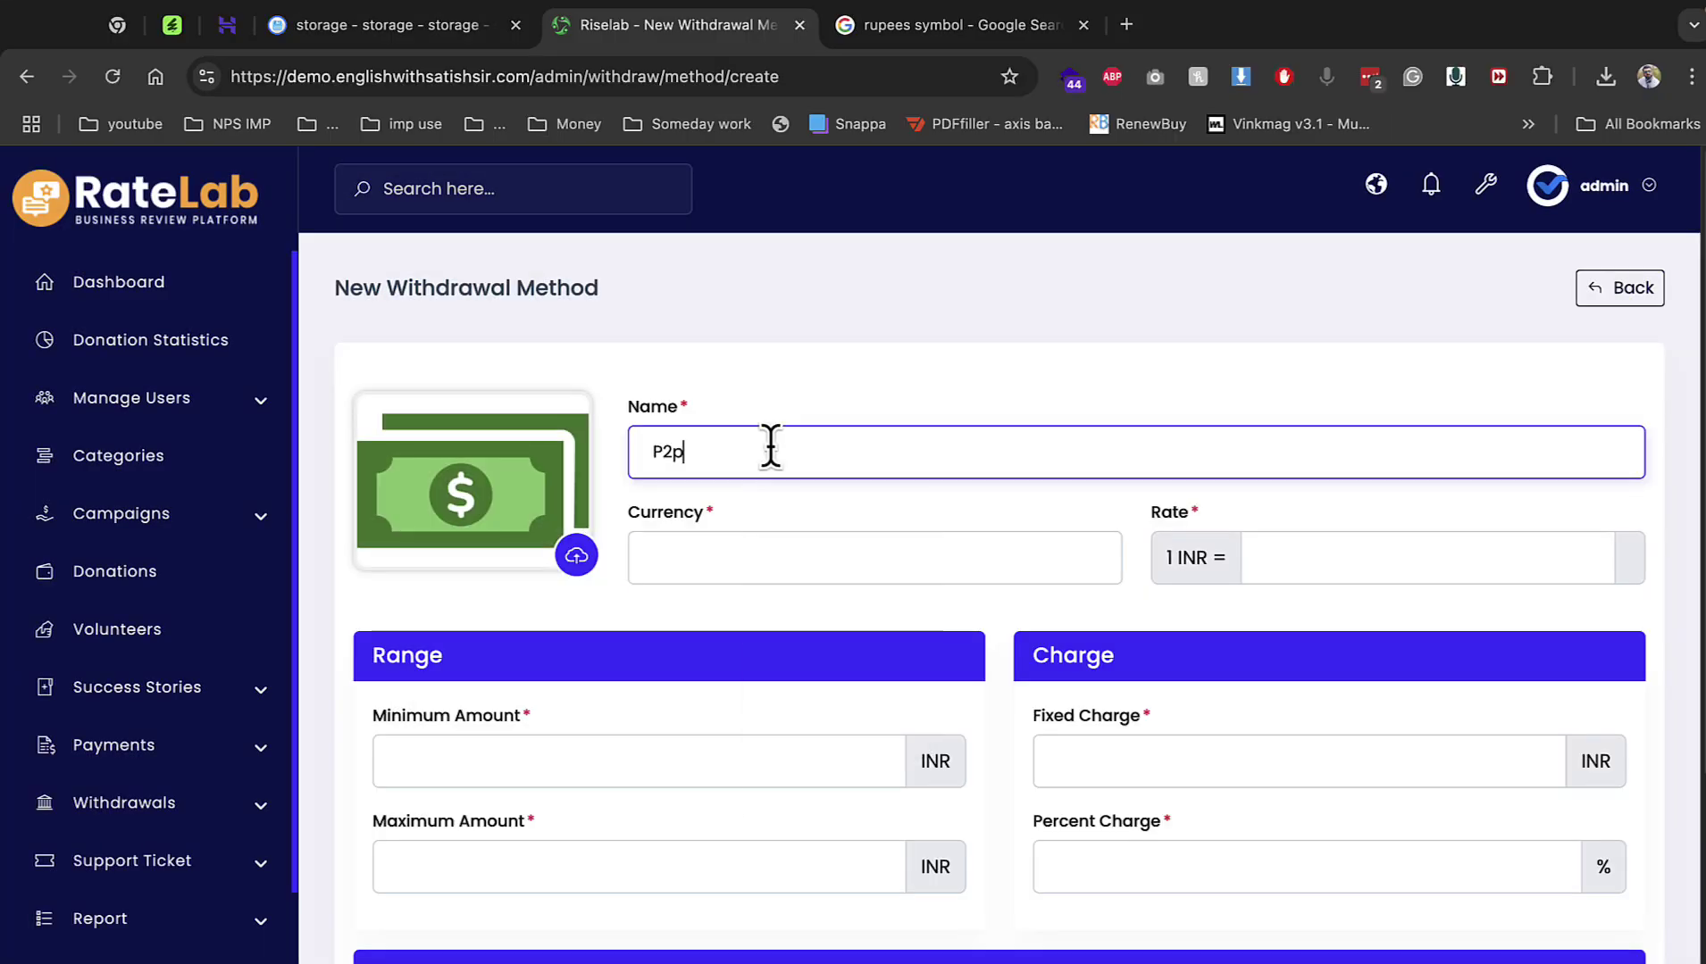
{"action": "key", "text": "Tab"}
{"action": "type", "text": "inr"}
{"action": "key", "text": "Tab"}
{"action": "type", "text": "1"}
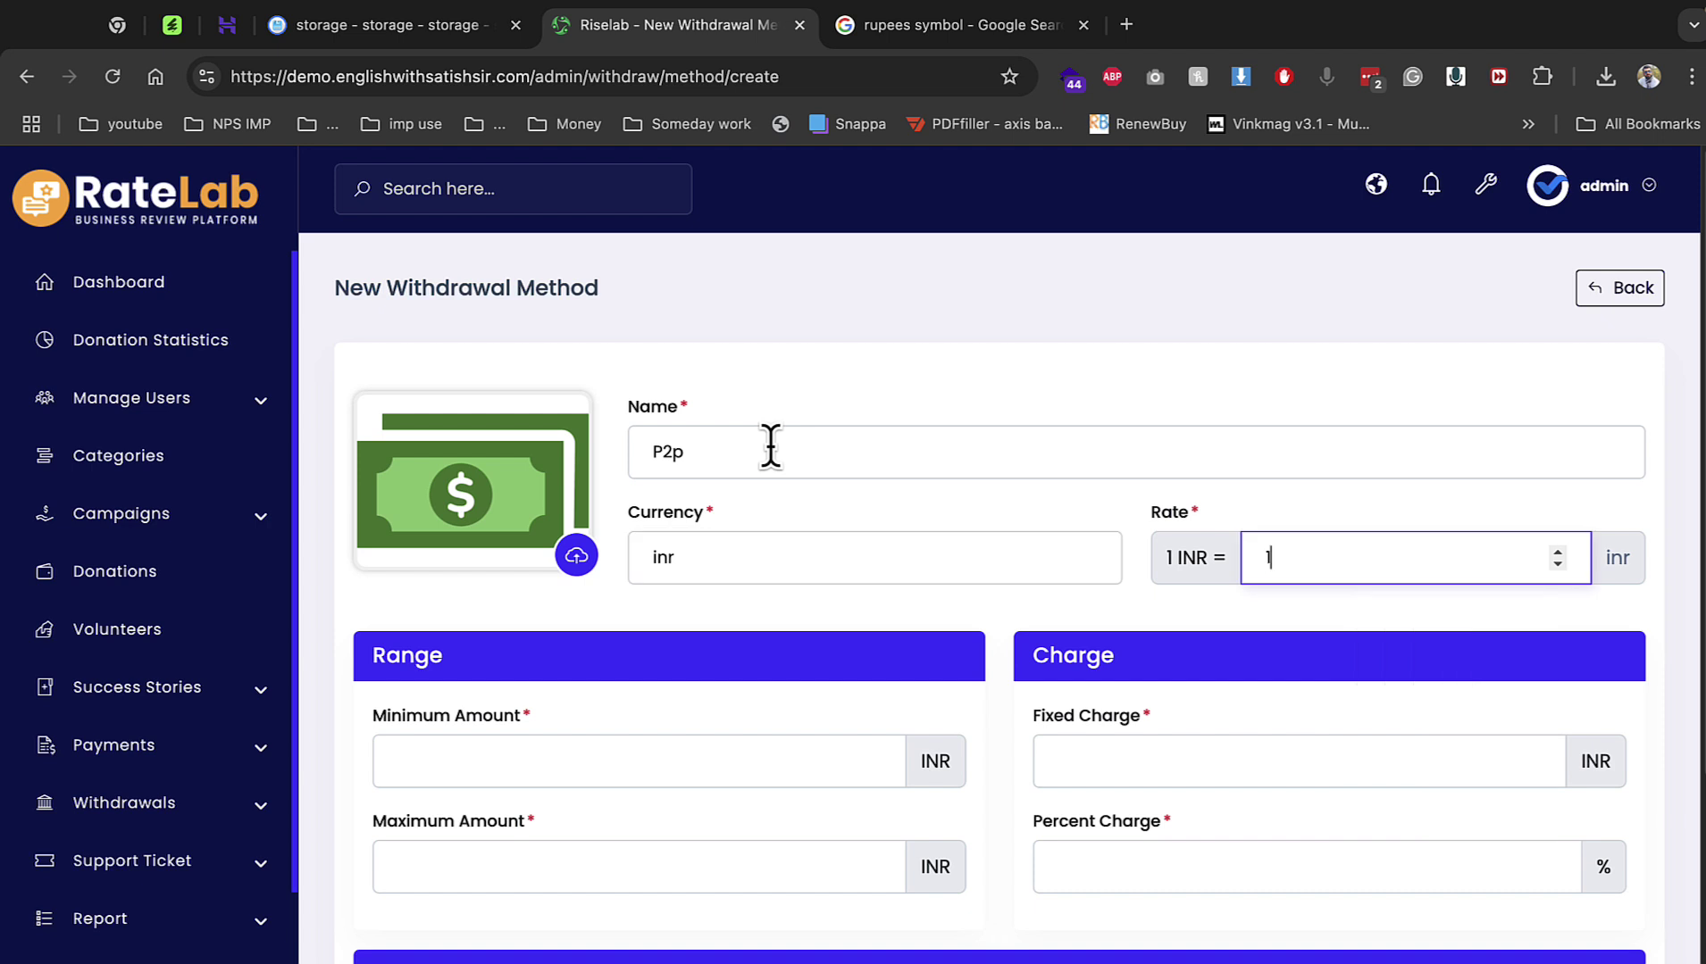
{"action": "key", "text": "Tab"}
{"action": "type", "text": "10"}
{"action": "key", "text": "Tab"}
{"action": "type", "text": "100000"}
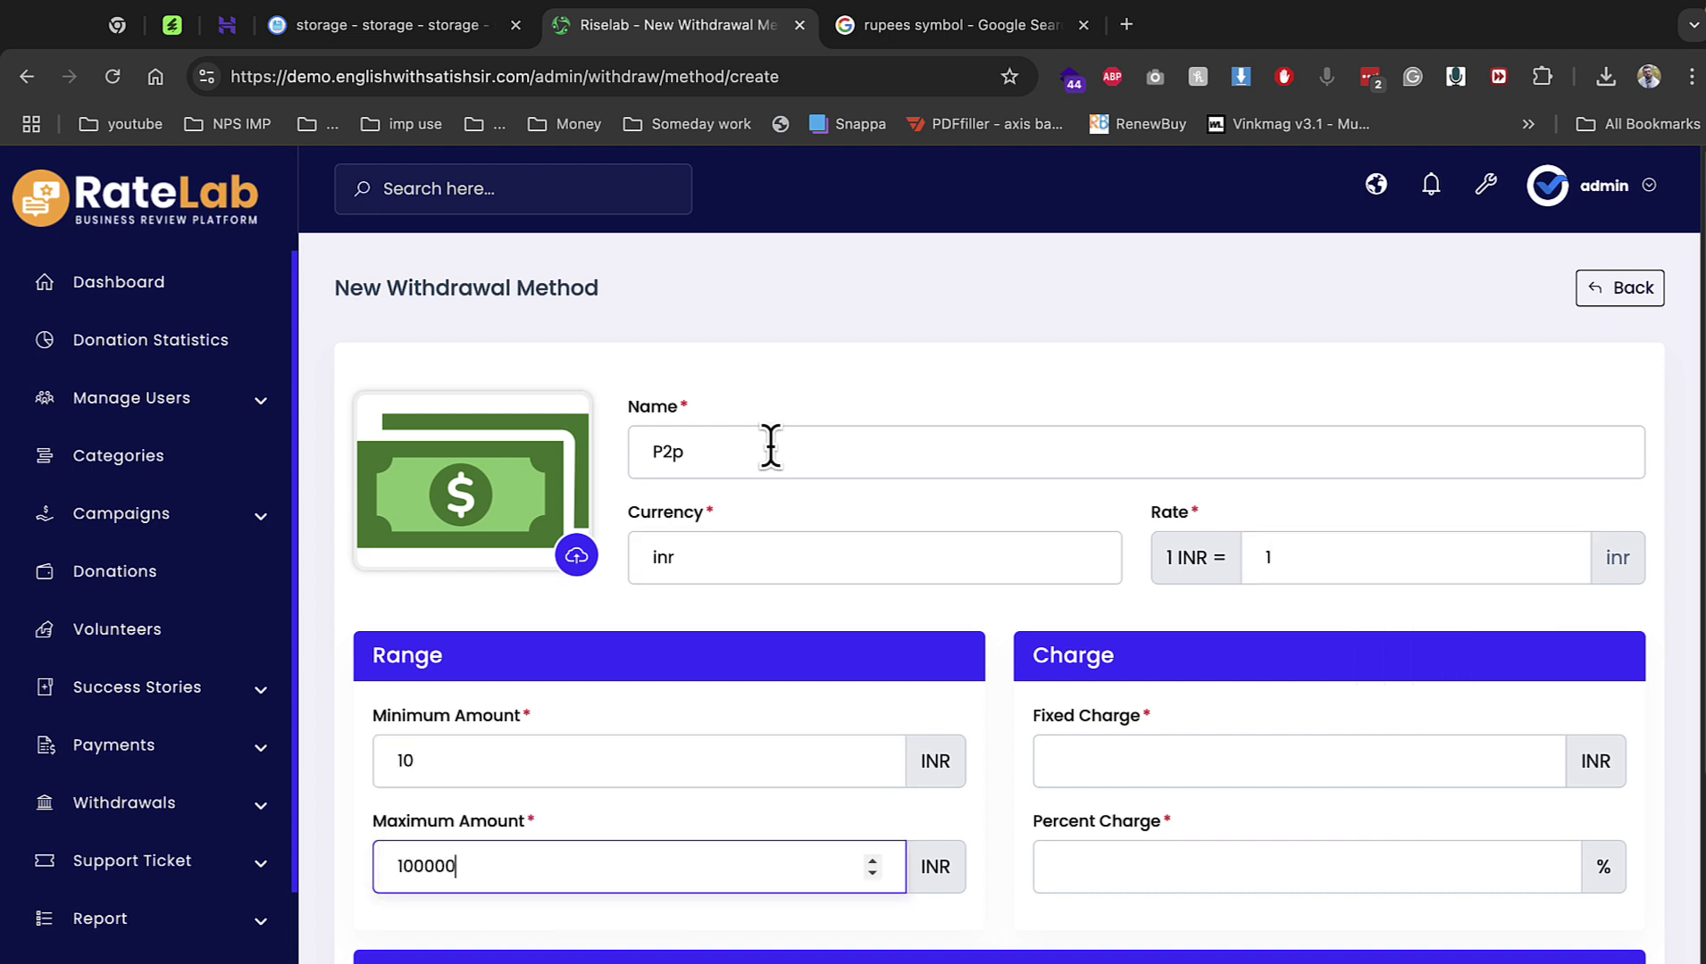
Set charges 1 fixed and 1%, withdraw instruction 'dd', and save the method.
{"action": "key", "text": "Tab"}
{"action": "type", "text": "1"}
{"action": "key", "text": "Tab"}
{"action": "type", "text": "1"}
{"action": "key", "text": "Tab"}
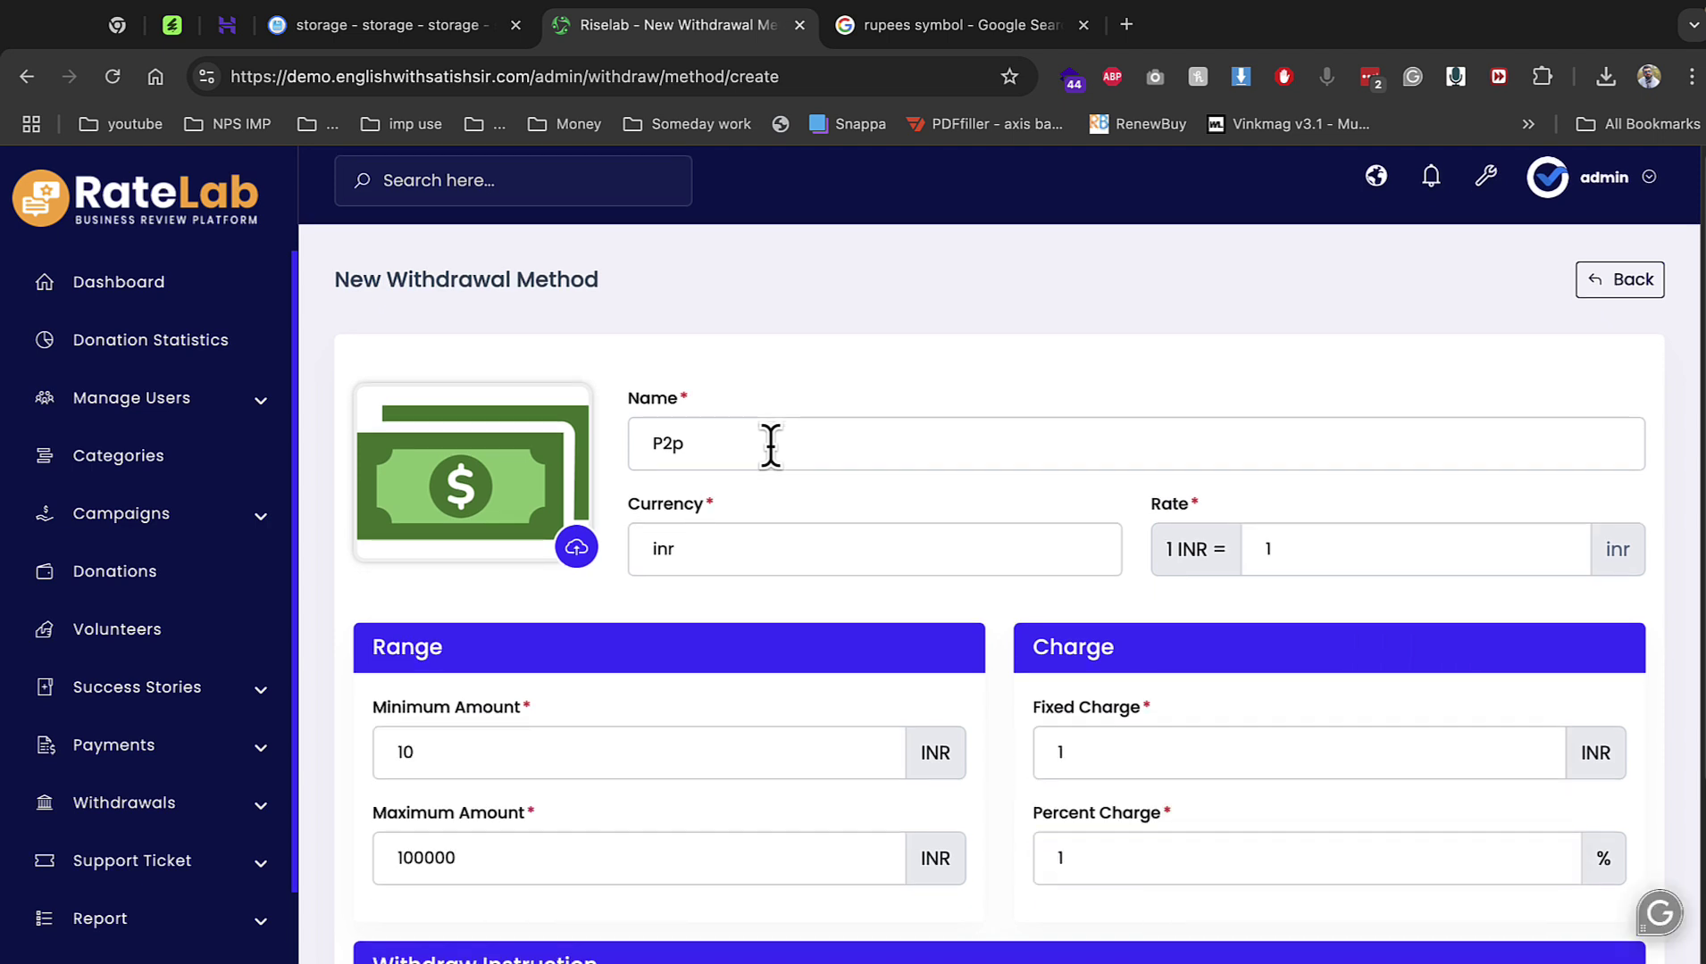
{"action": "type", "text": "dd"}
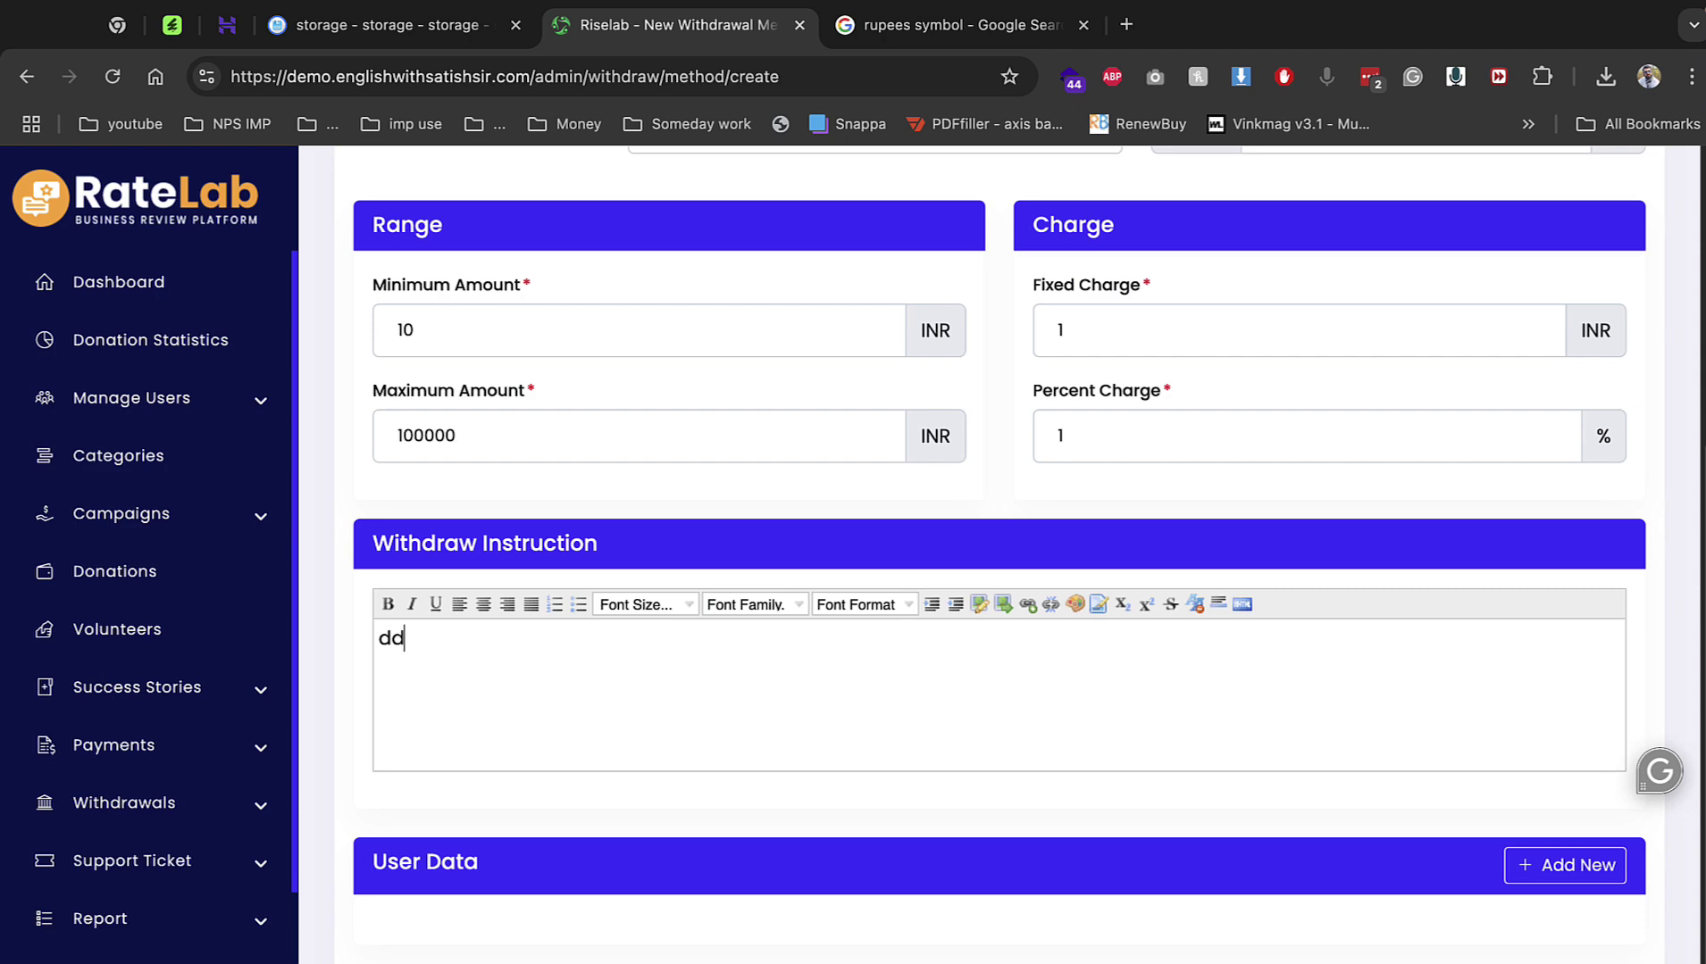
{"action": "key", "text": "Tab"}
{"action": "key", "text": "Return"}
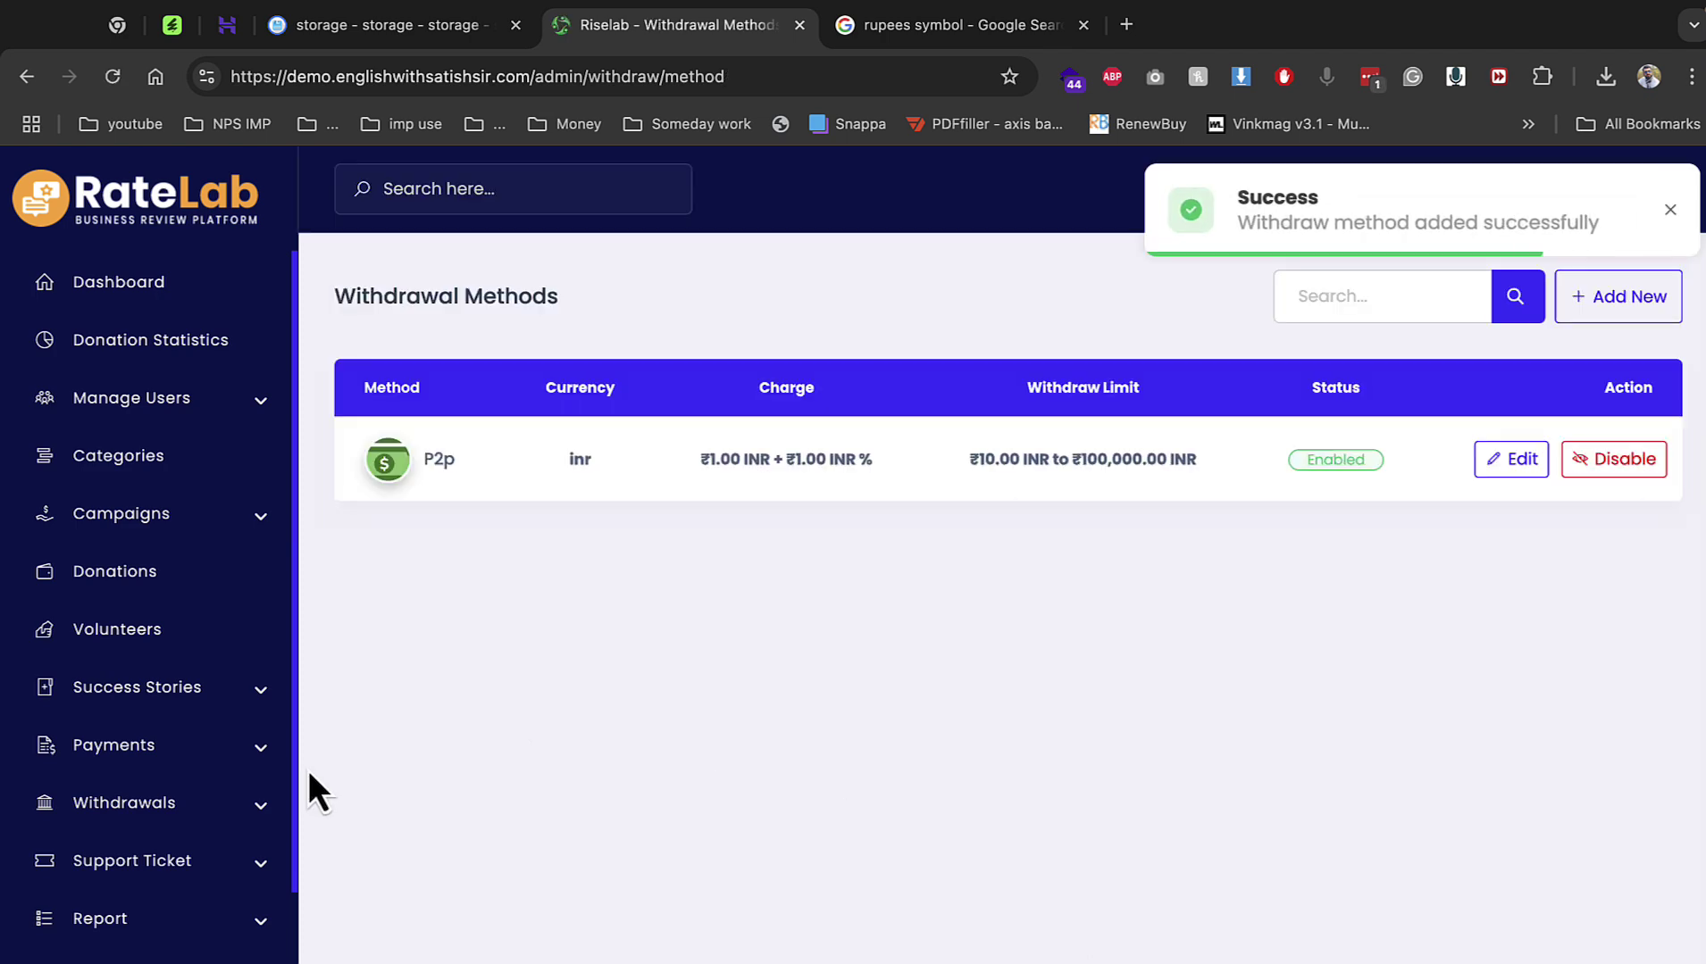
Go to System Setting > Manage Frontend content.
{"action": "scroll", "coordinate": [170, 849], "scroll_direction": "down", "scroll_amount": 3}
{"action": "left_click", "coordinate": [175, 895]}
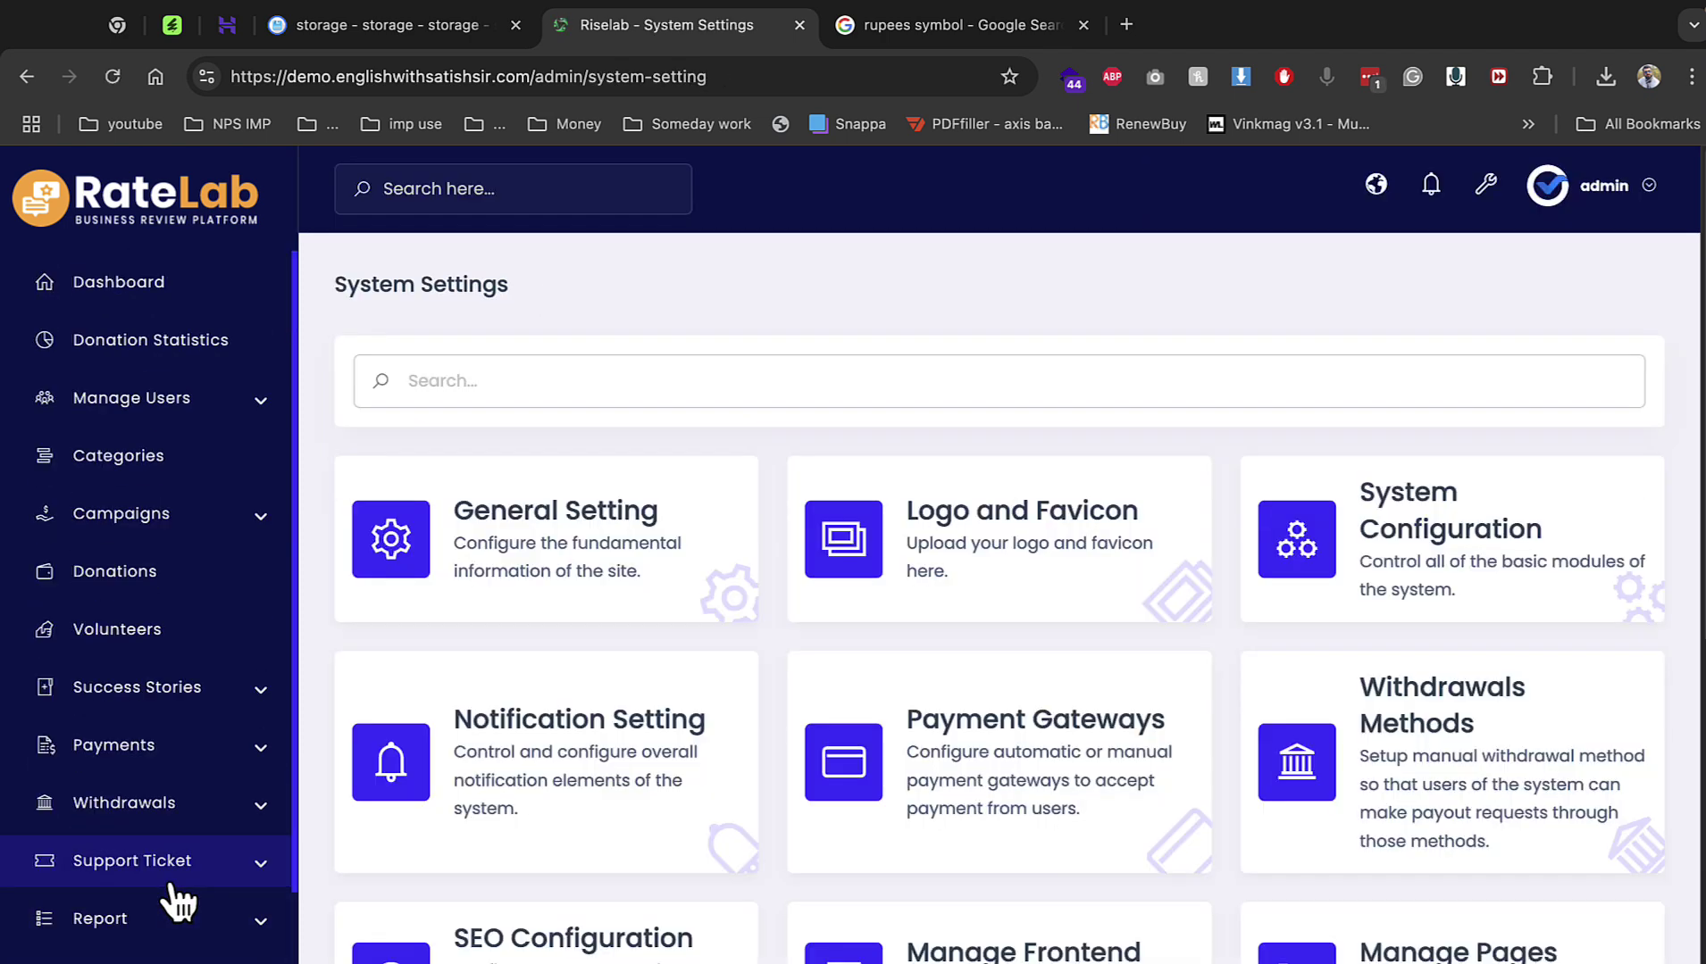
{"action": "scroll", "coordinate": [714, 880], "scroll_direction": "down", "scroll_amount": 2}
{"action": "left_click", "coordinate": [876, 864]}
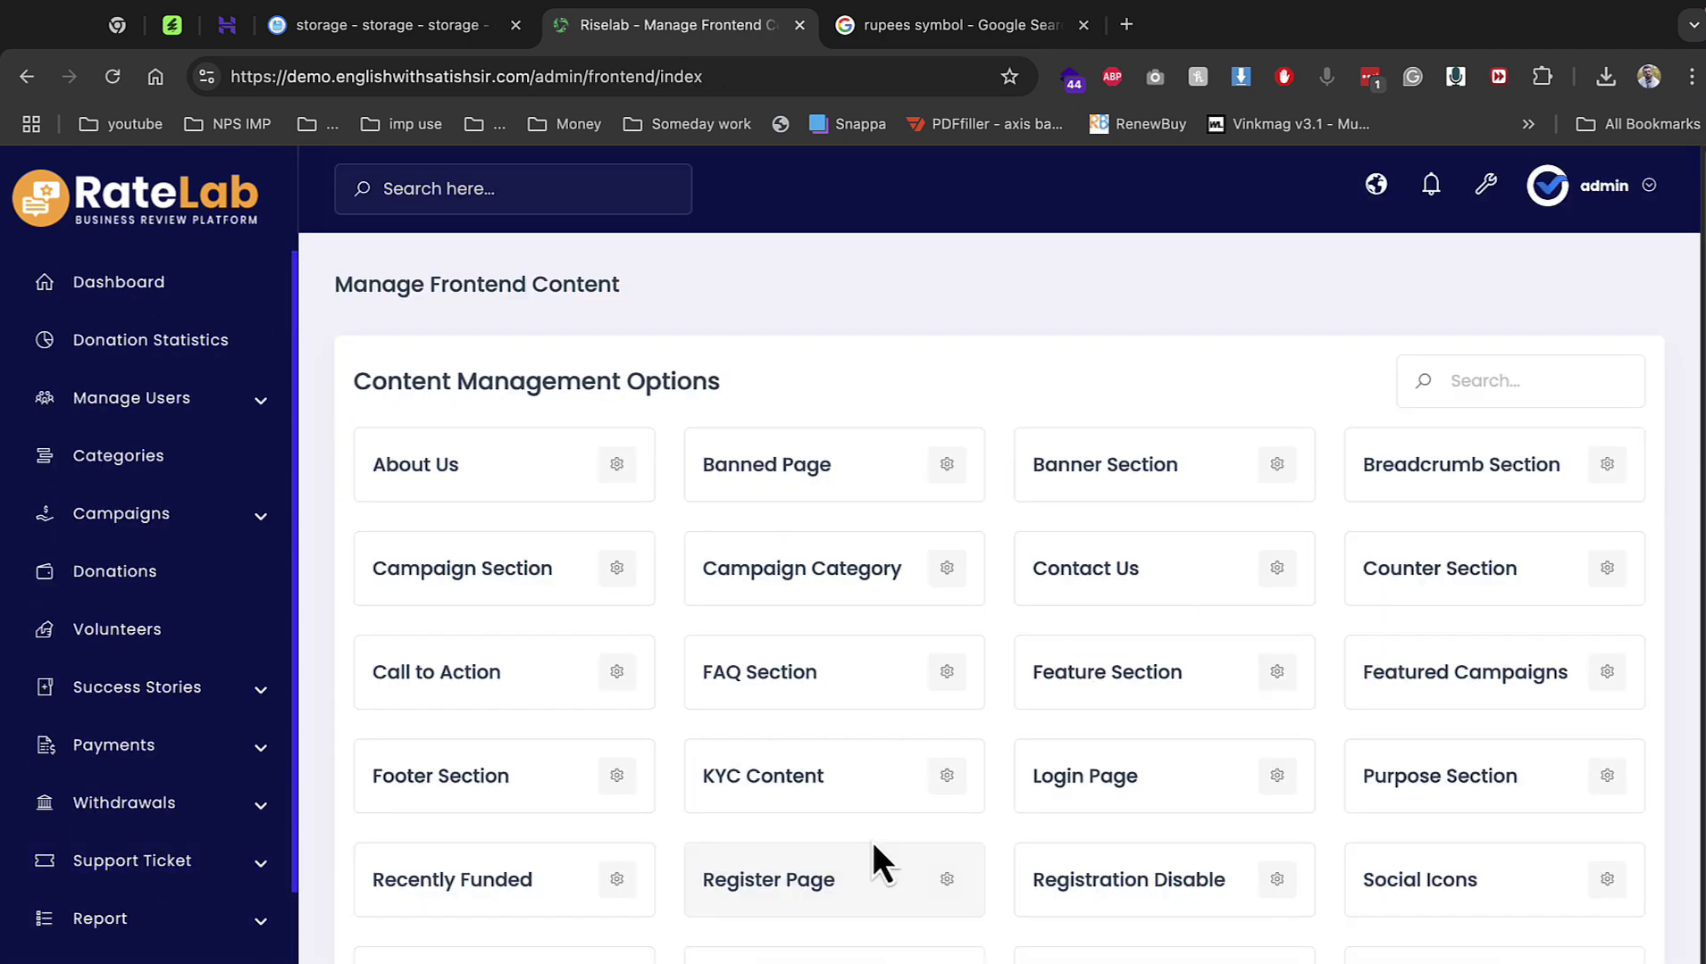
Edit the About Us heading to 'We are here to help you guys' and save.
{"action": "left_click", "coordinate": [612, 469]}
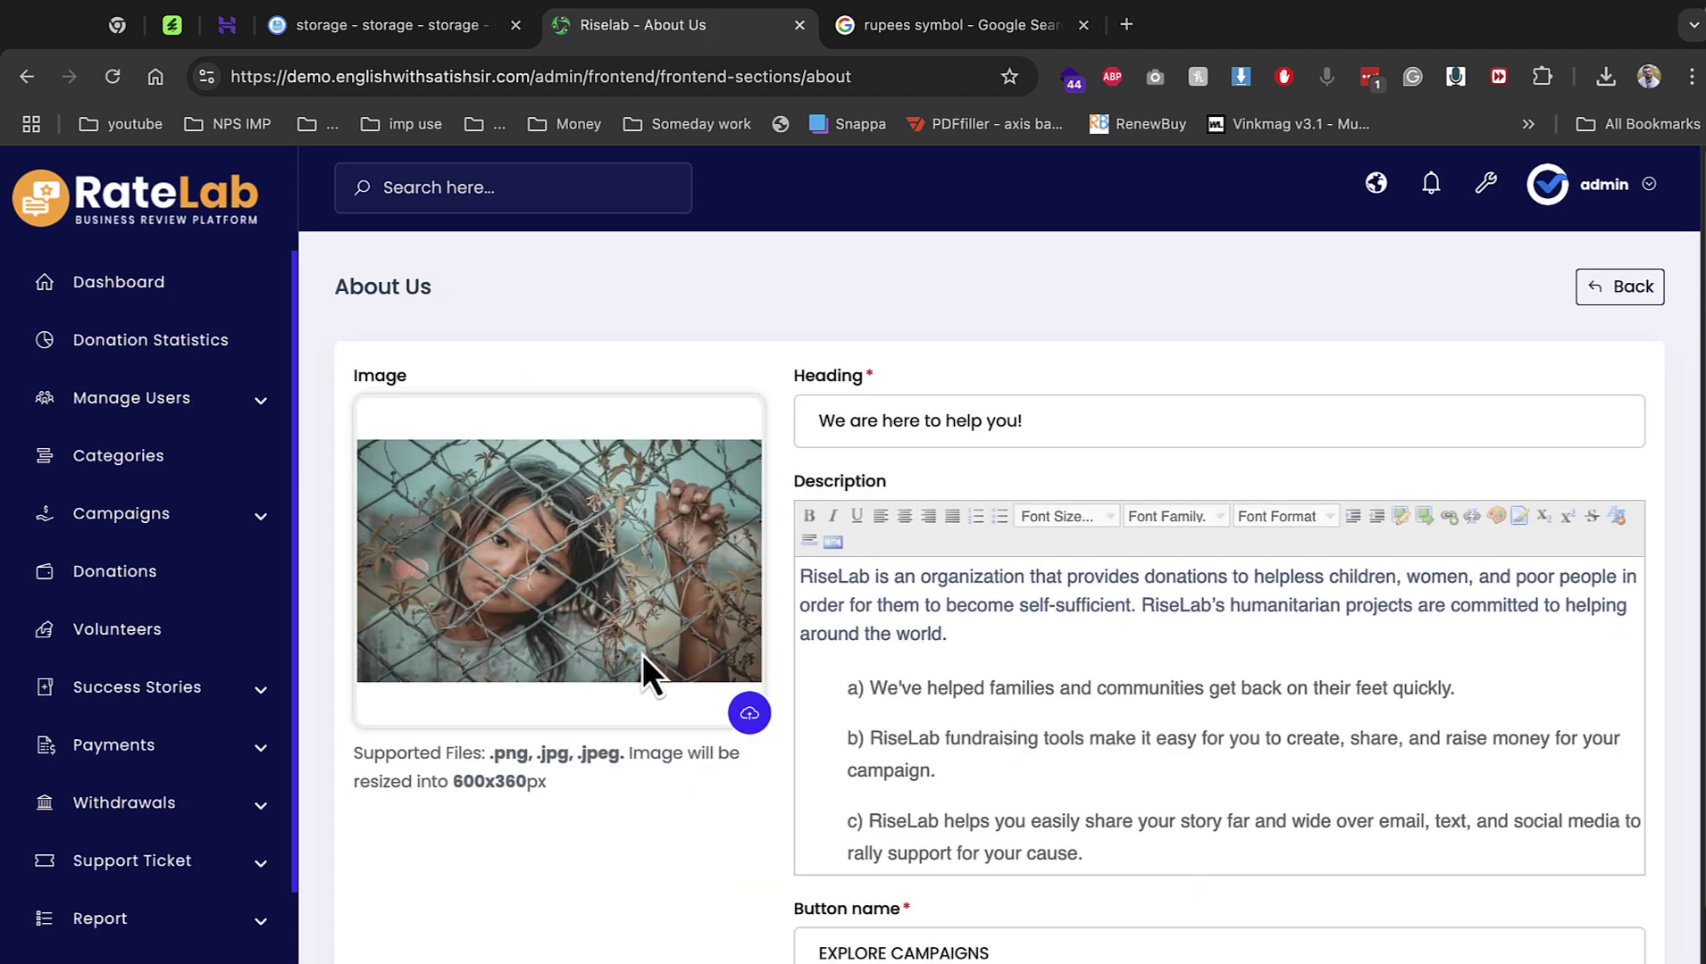
{"action": "scroll", "coordinate": [642, 654], "scroll_direction": "down", "scroll_amount": 1}
{"action": "left_click", "coordinate": [1077, 396]}
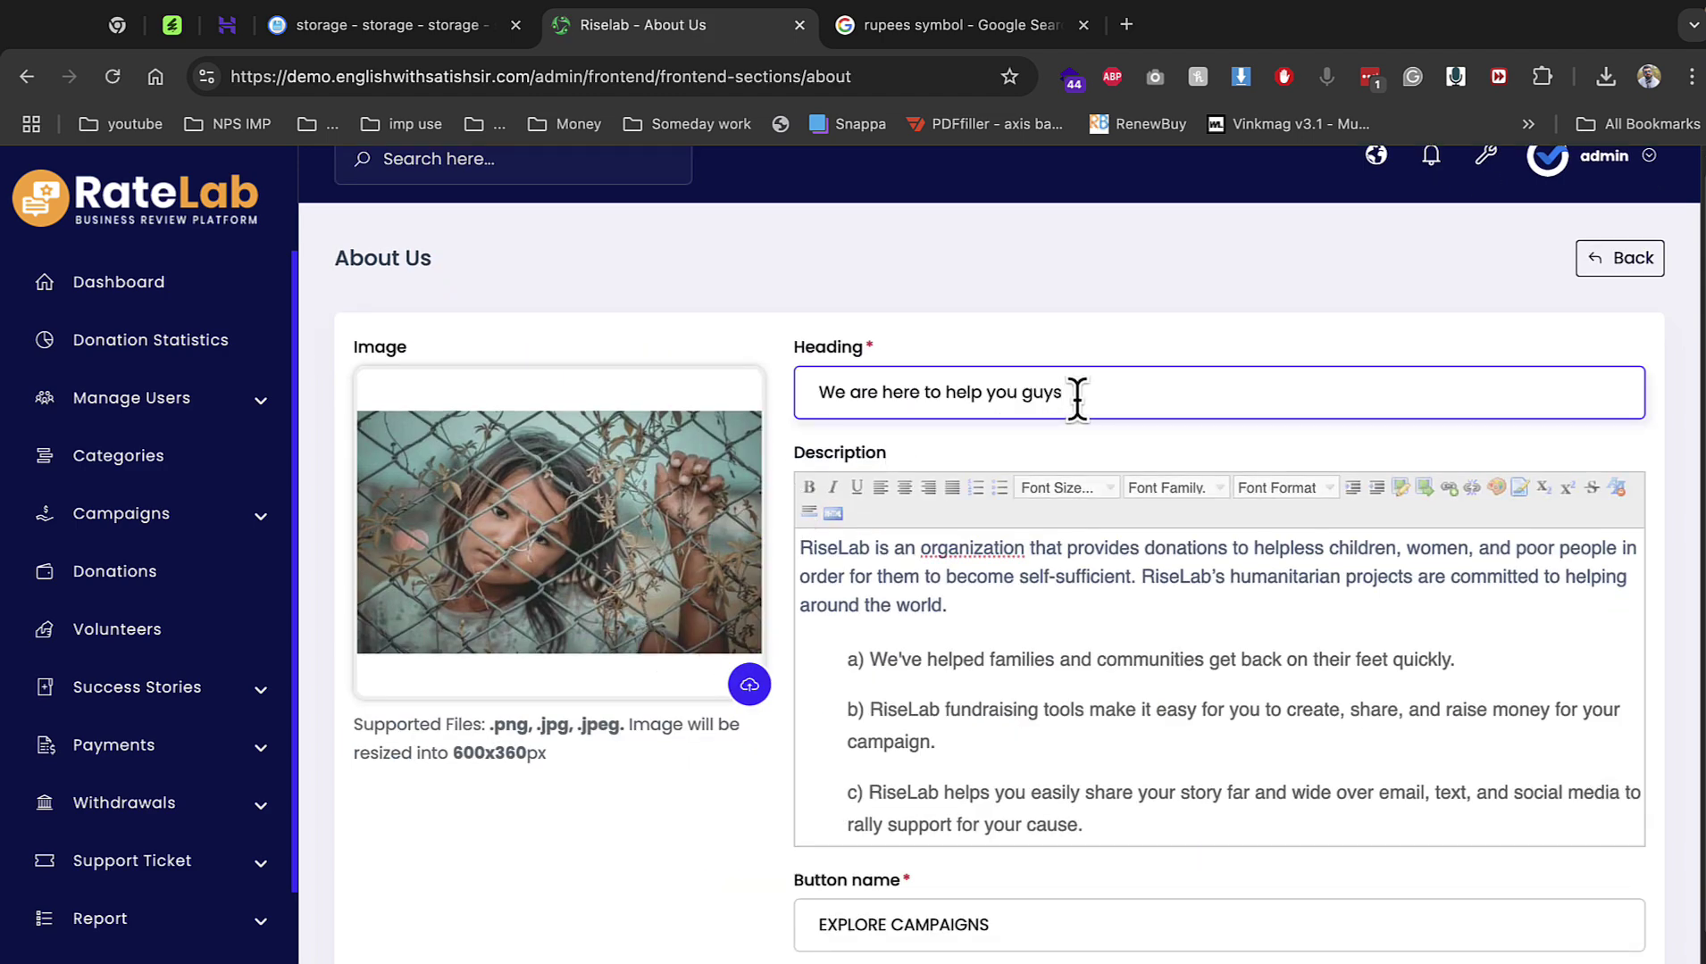
{"action": "scroll", "coordinate": [1021, 544], "scroll_direction": "down", "scroll_amount": 2}
{"action": "left_click", "coordinate": [971, 929]}
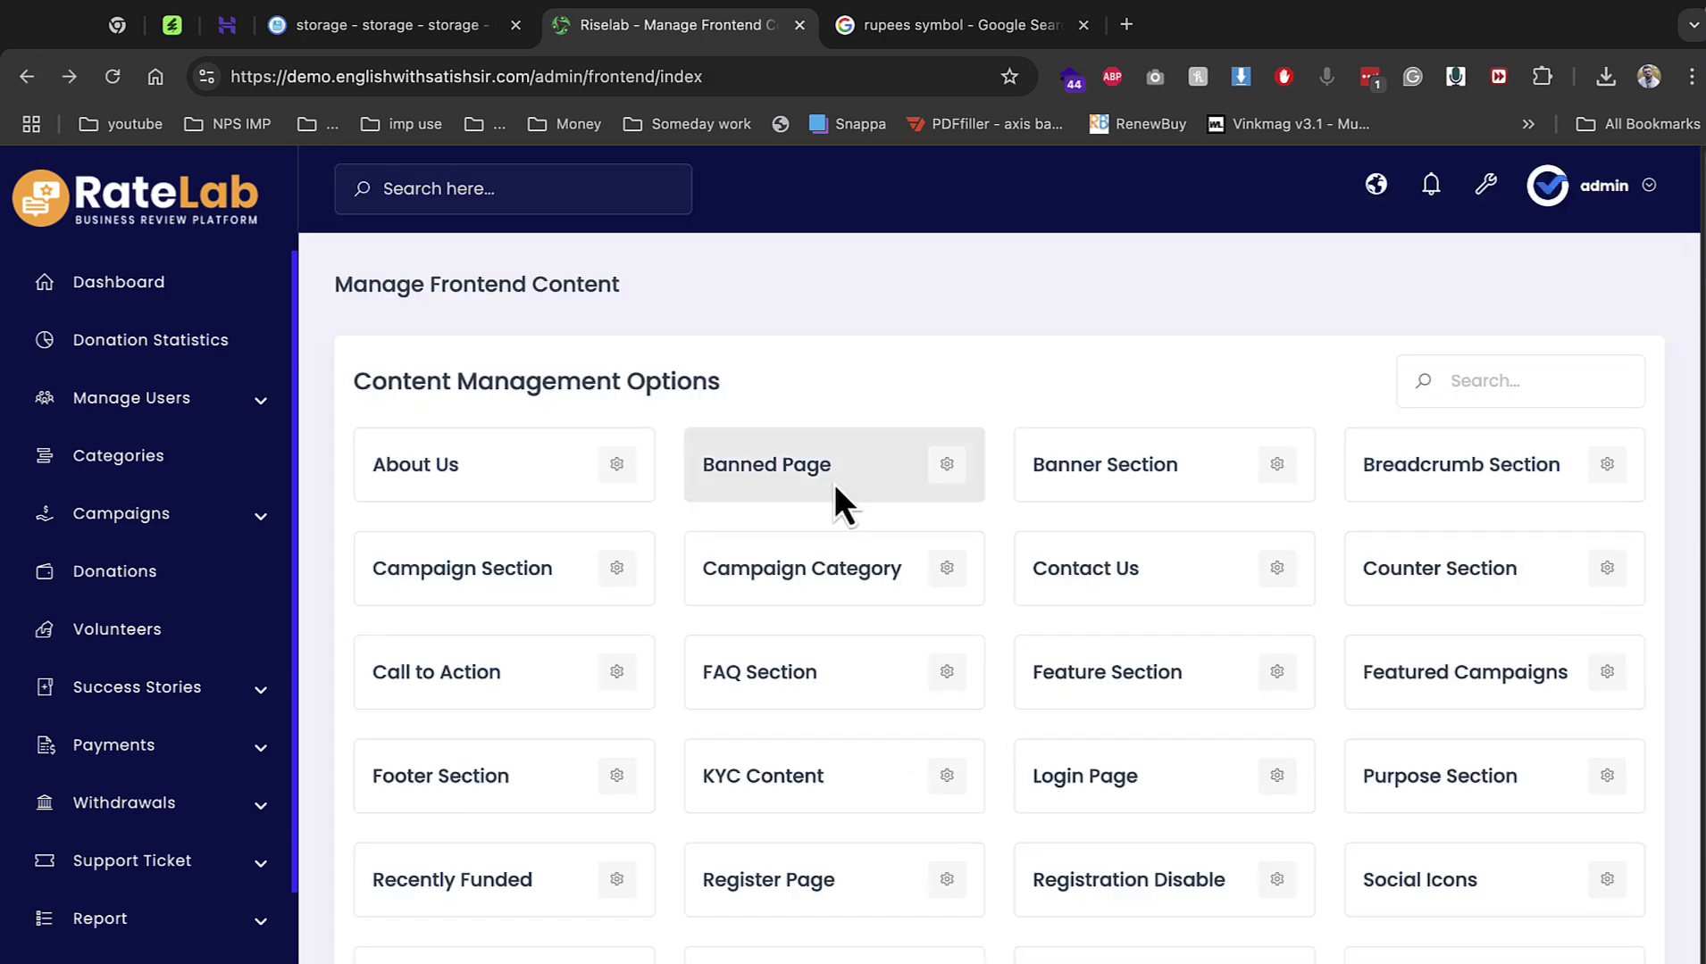
Look at the Banned Page content, then open the Banner Section.
{"action": "left_click", "coordinate": [951, 478]}
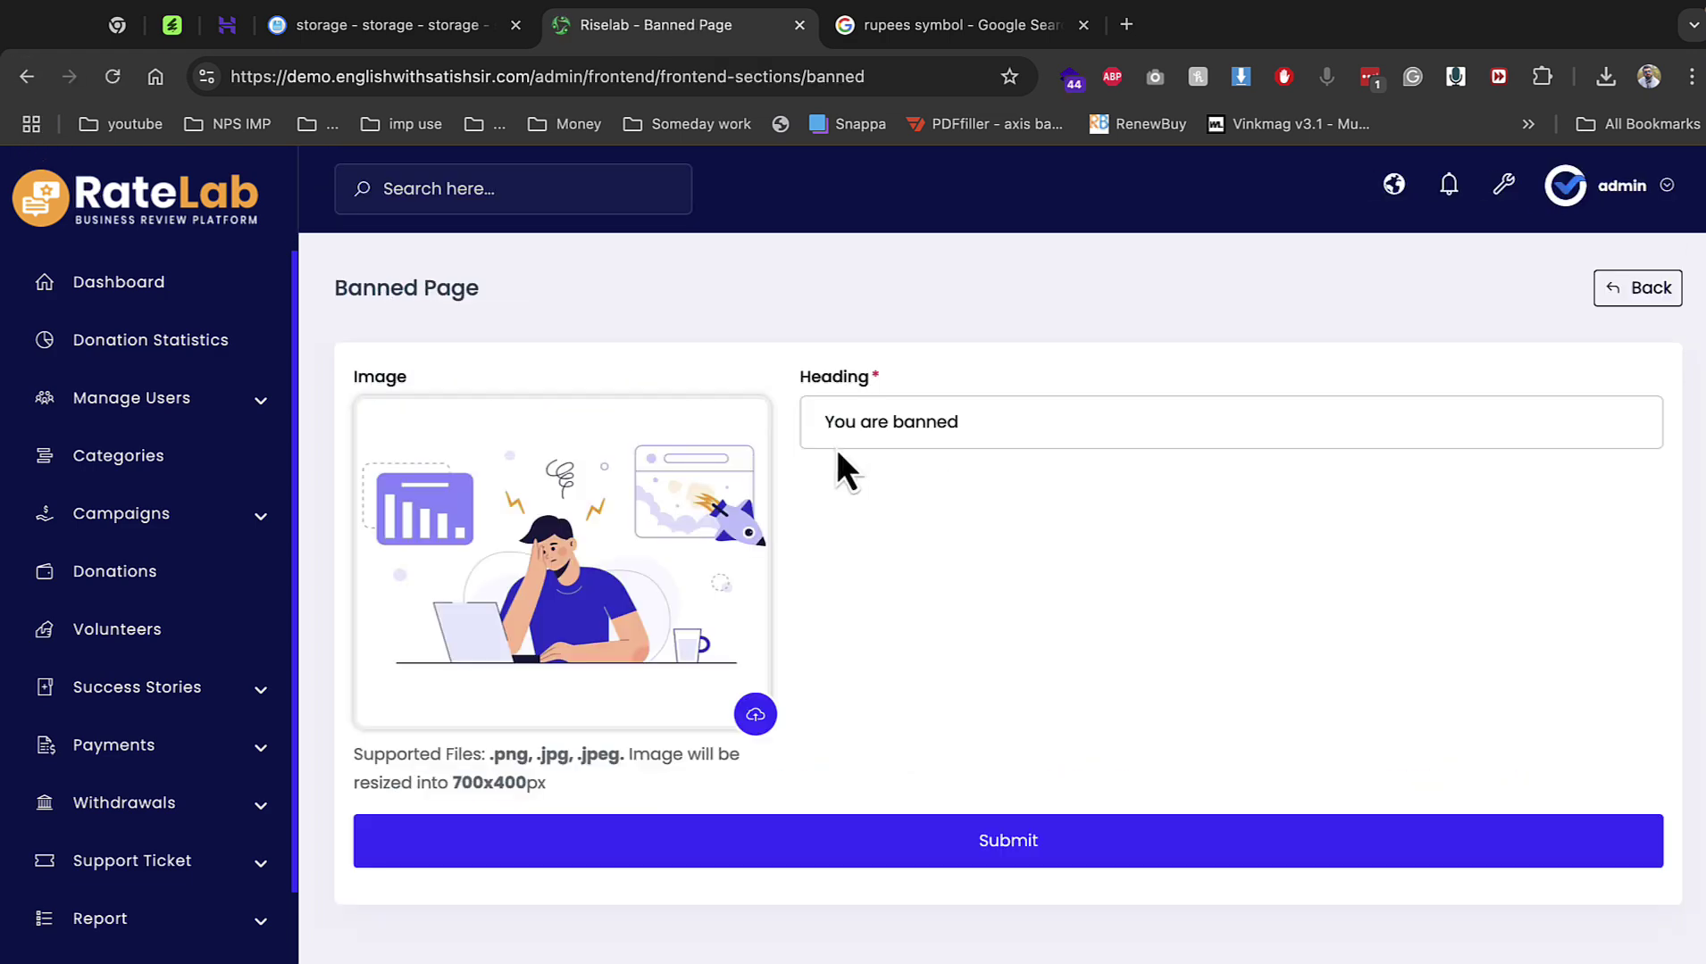
{"action": "left_click", "coordinate": [29, 78]}
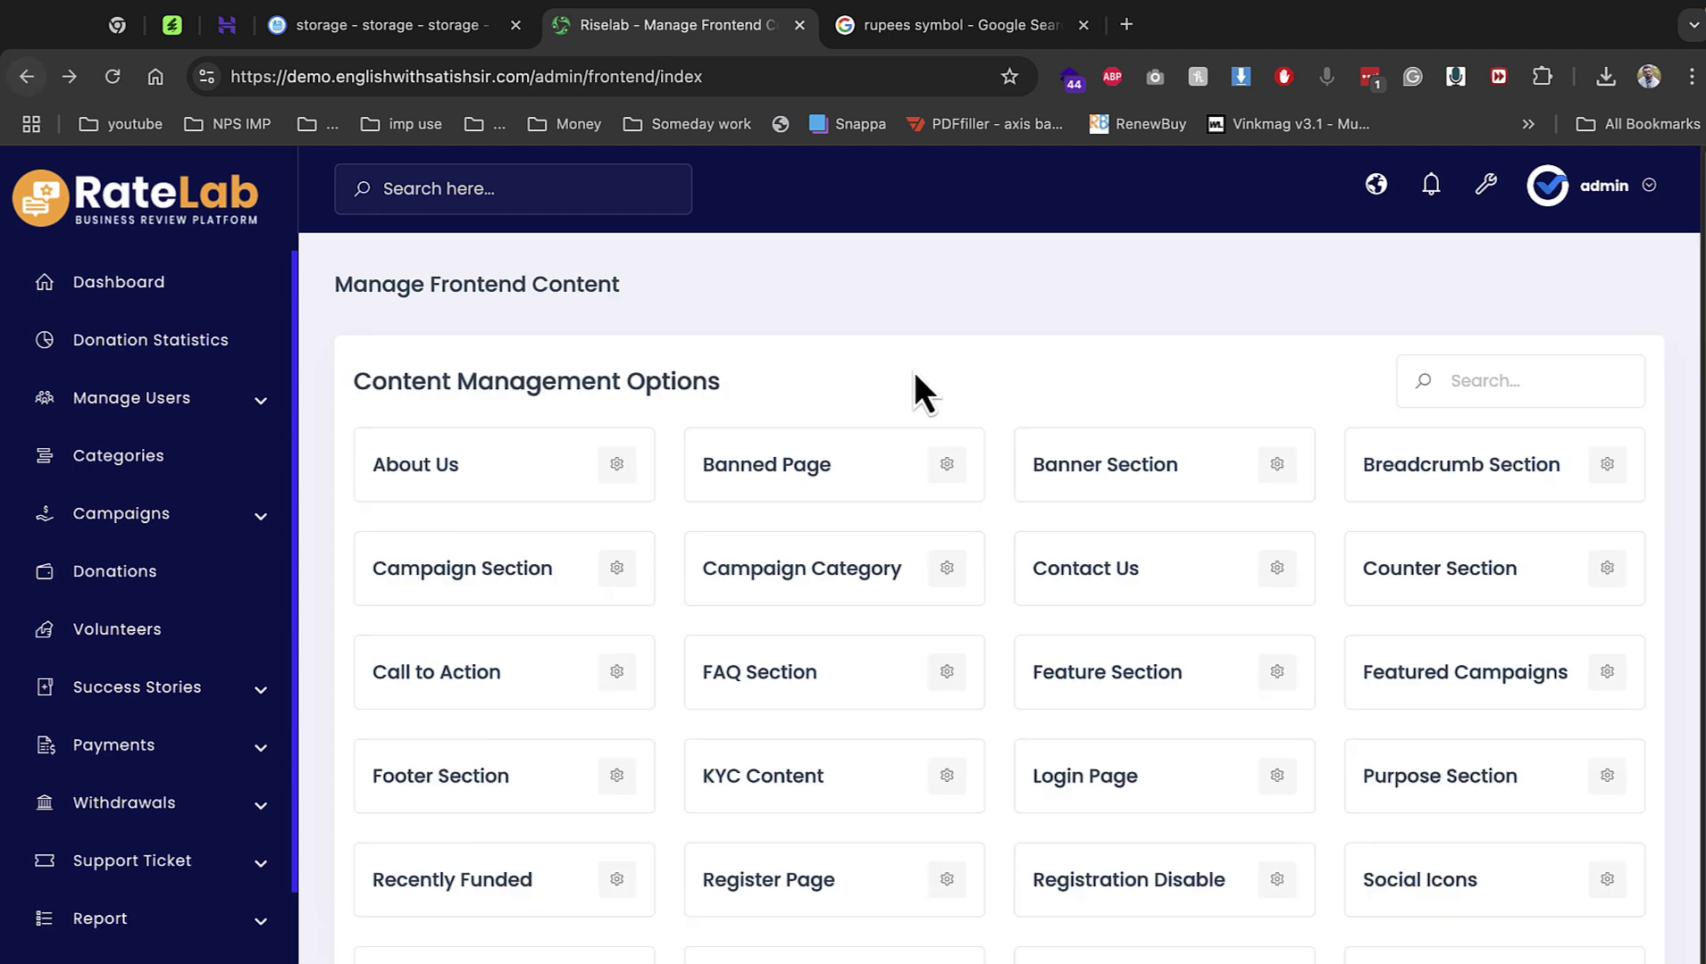
{"action": "left_click", "coordinate": [1272, 469]}
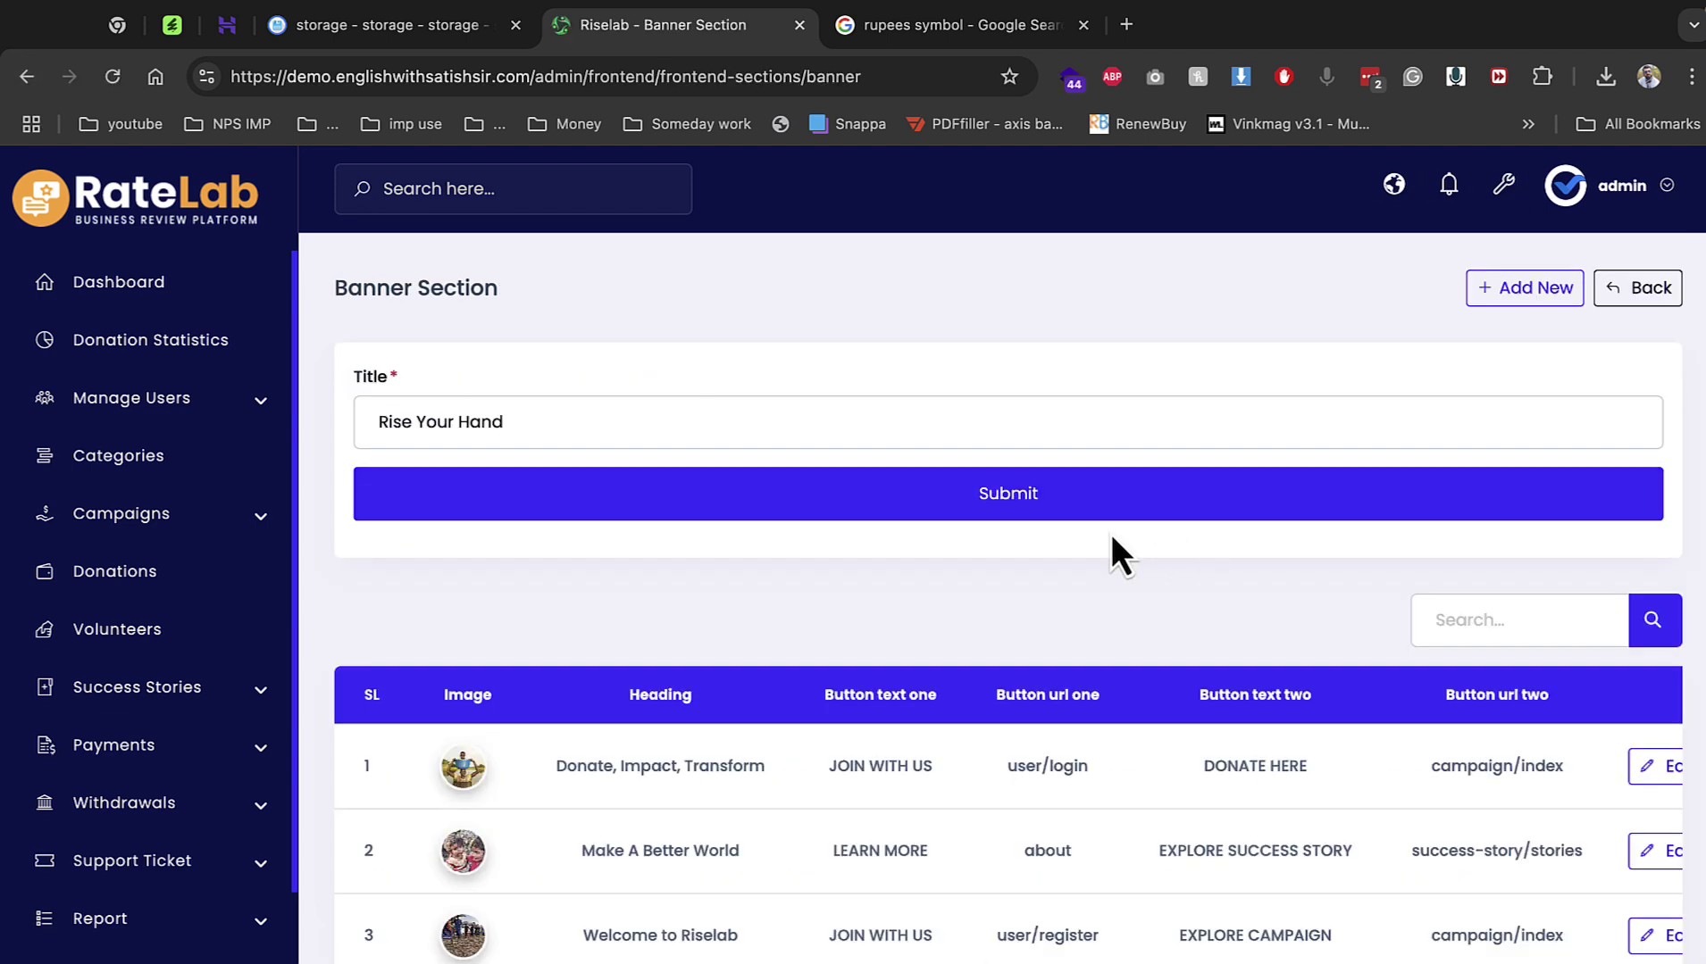
{"action": "left_click", "coordinate": [1688, 79]}
Load demo.englishwithsatishsir.com in a private window and check the updated About heading.
{"action": "left_click", "coordinate": [1508, 264]}
{"action": "type", "text": "d"}
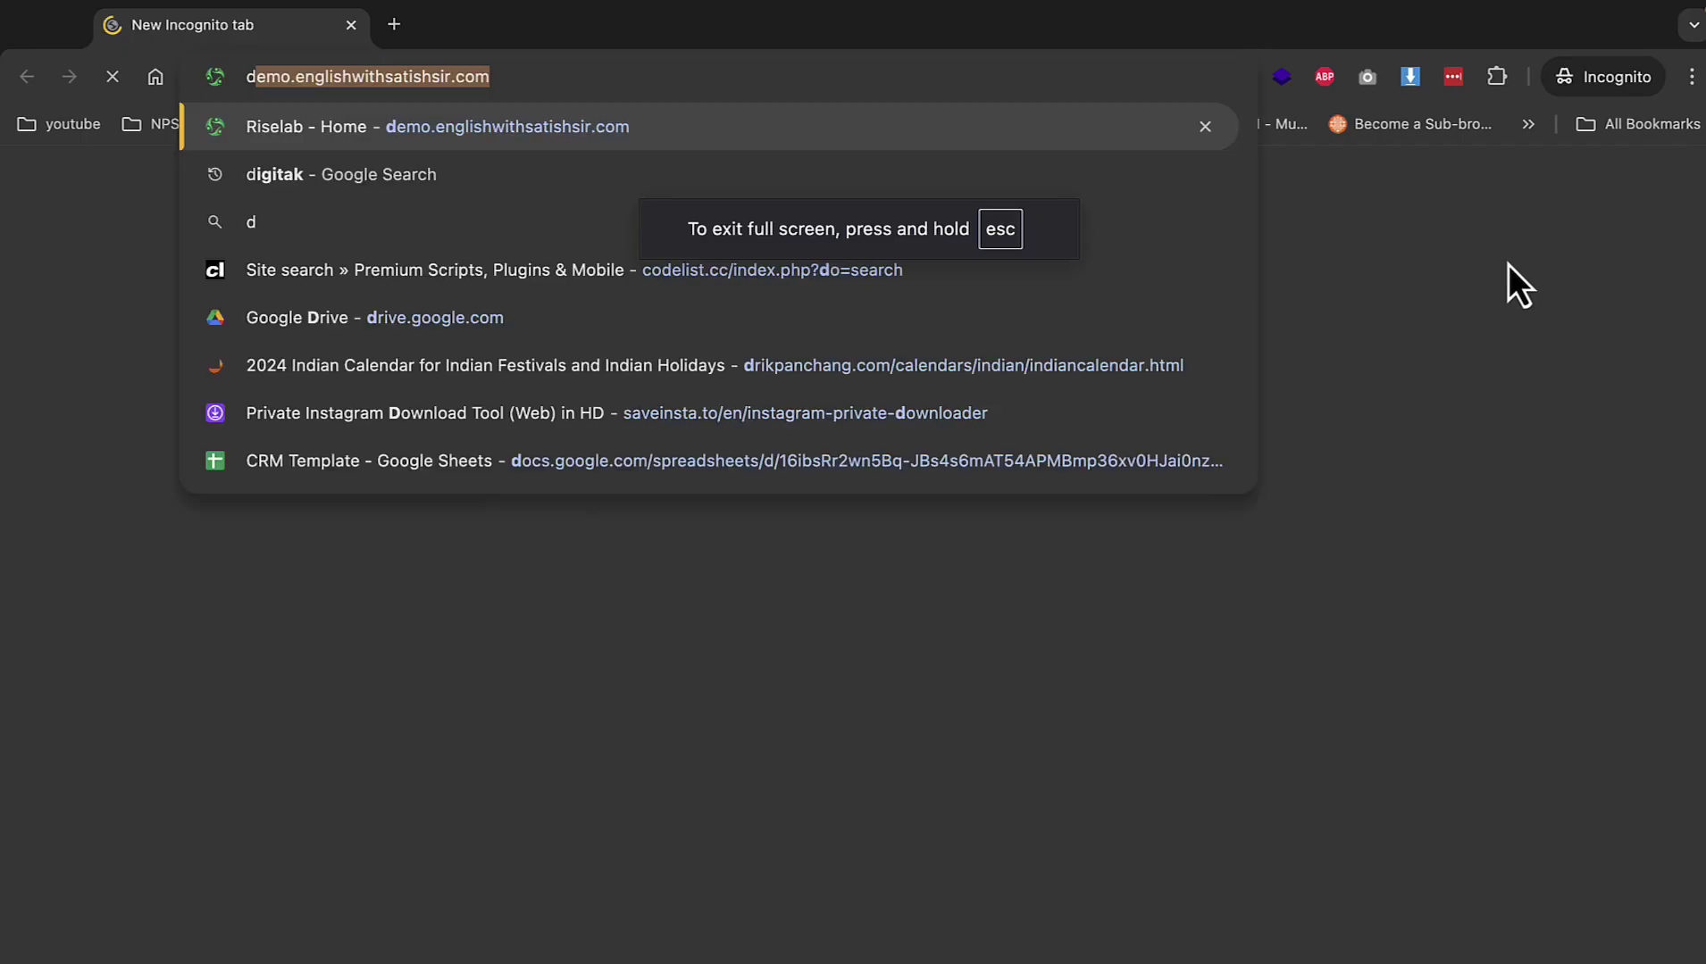
{"action": "type", "text": "e"}
{"action": "key", "text": "Return"}
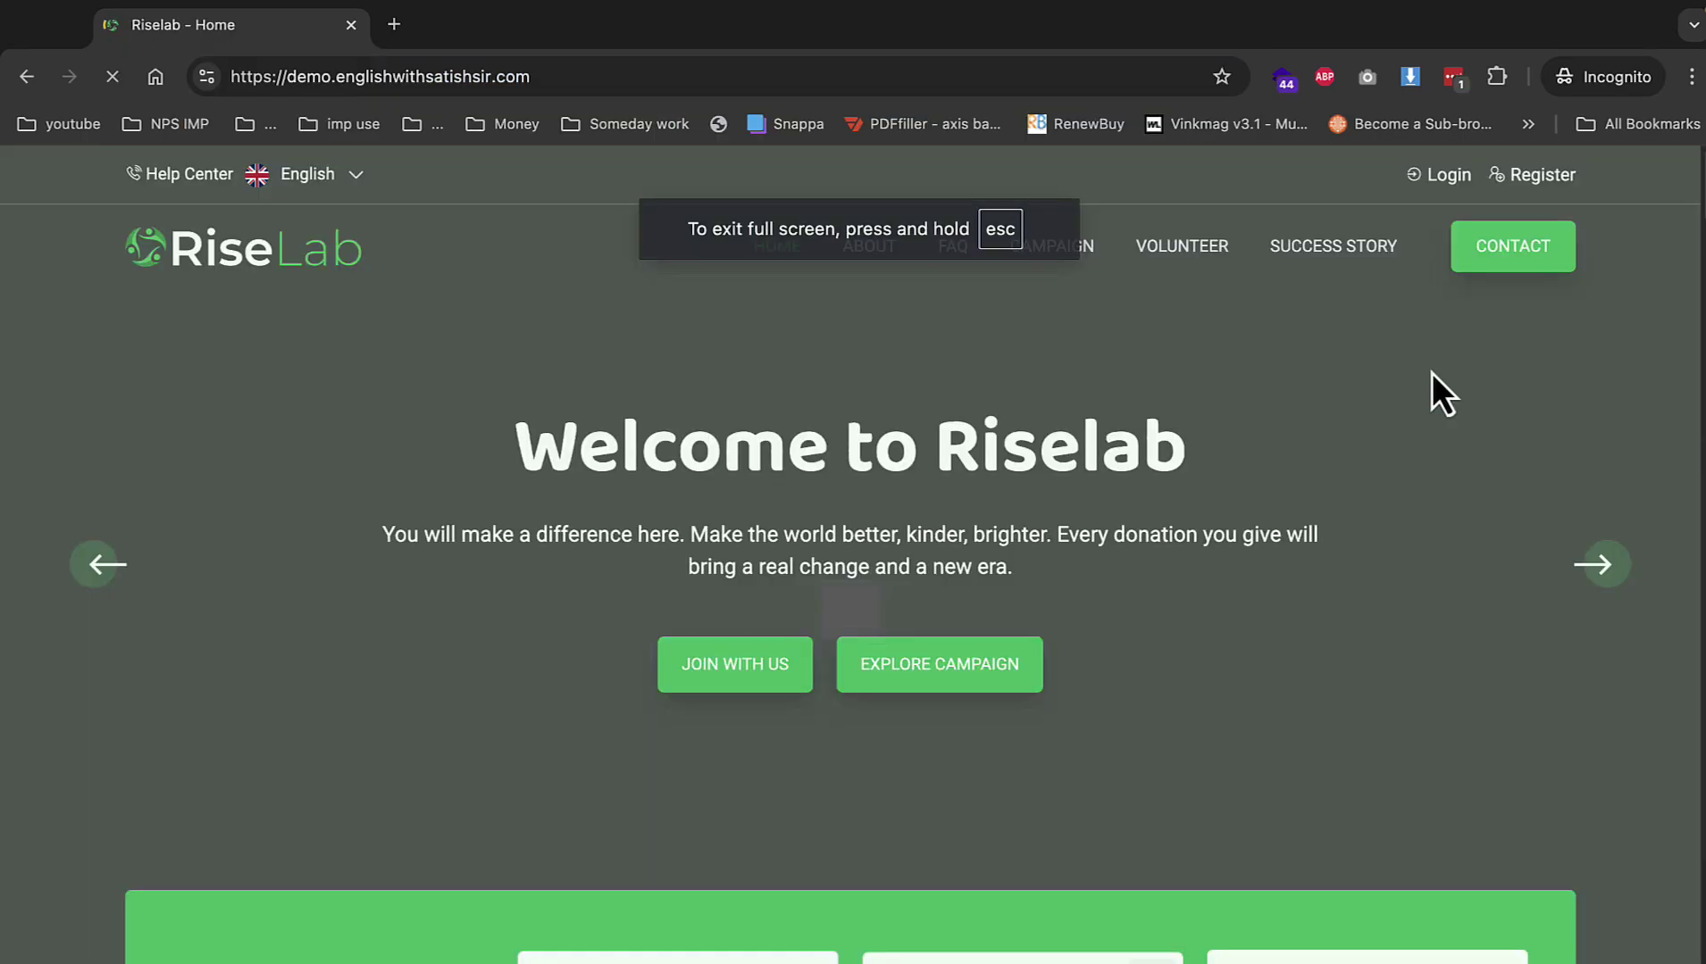
{"action": "scroll", "coordinate": [1272, 513], "scroll_direction": "down", "scroll_amount": 15}
{"action": "scroll", "coordinate": [1398, 536], "scroll_direction": "up", "scroll_amount": 9}
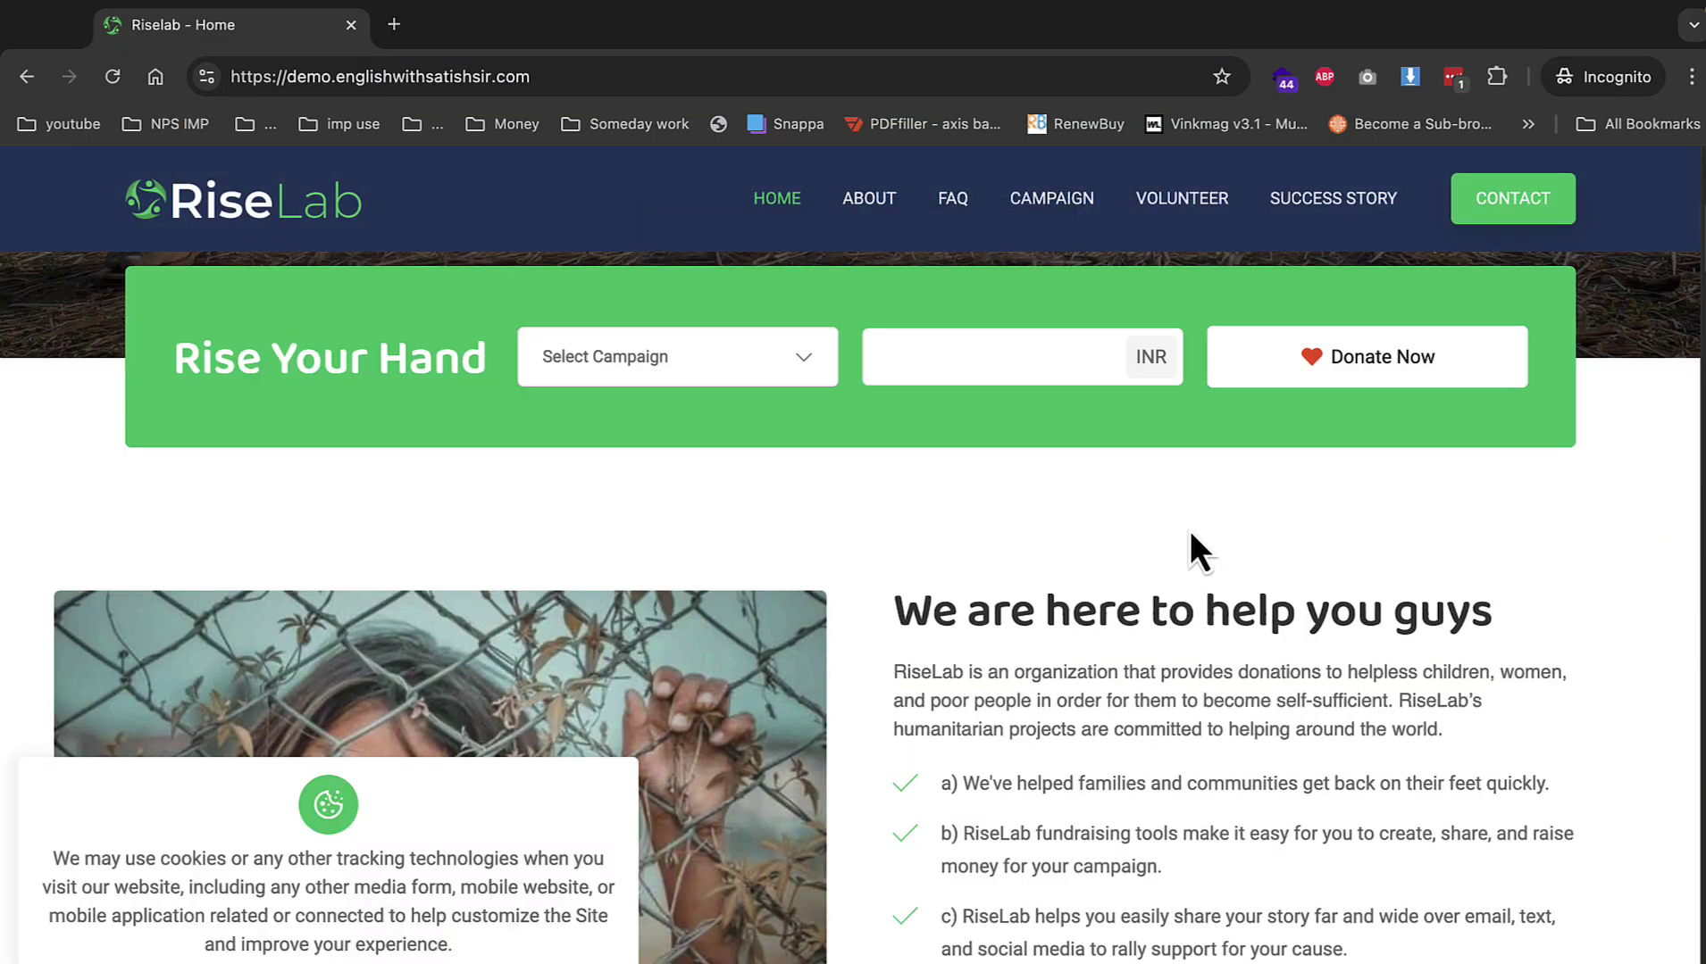
{"action": "scroll", "coordinate": [1190, 530], "scroll_direction": "down", "scroll_amount": 2}
{"action": "left_click_drag", "start_coordinate": [1406, 455], "coordinate": [1493, 451]}
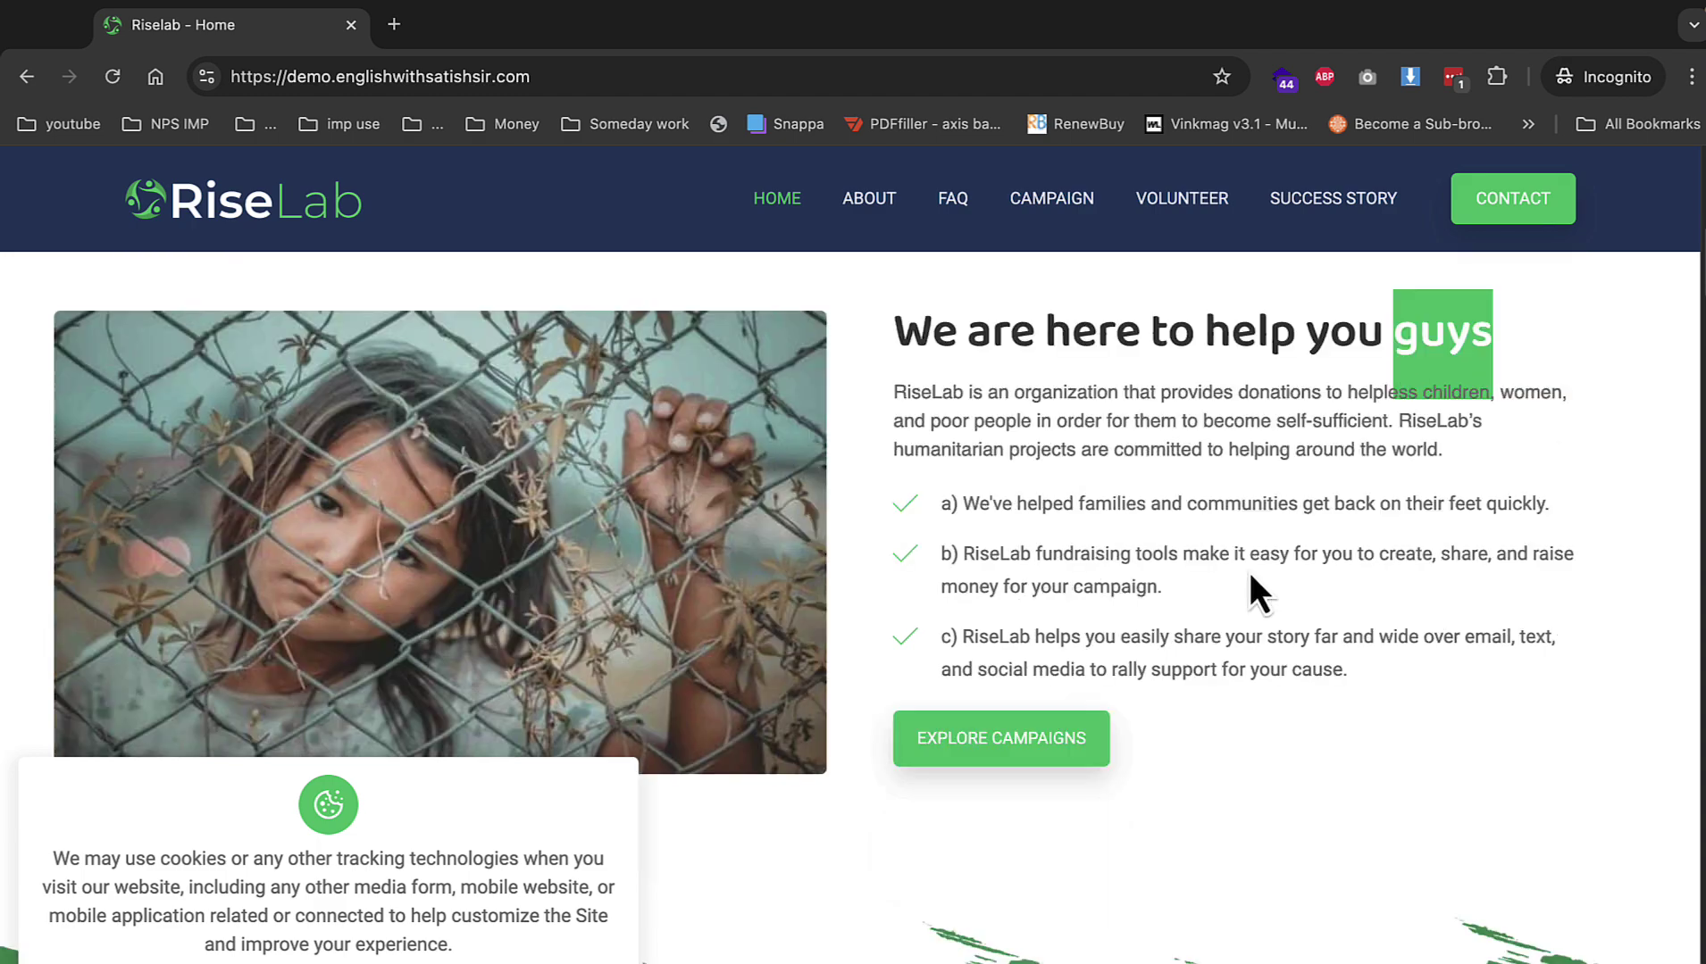
{"action": "scroll", "coordinate": [1020, 579], "scroll_direction": "down", "scroll_amount": 7}
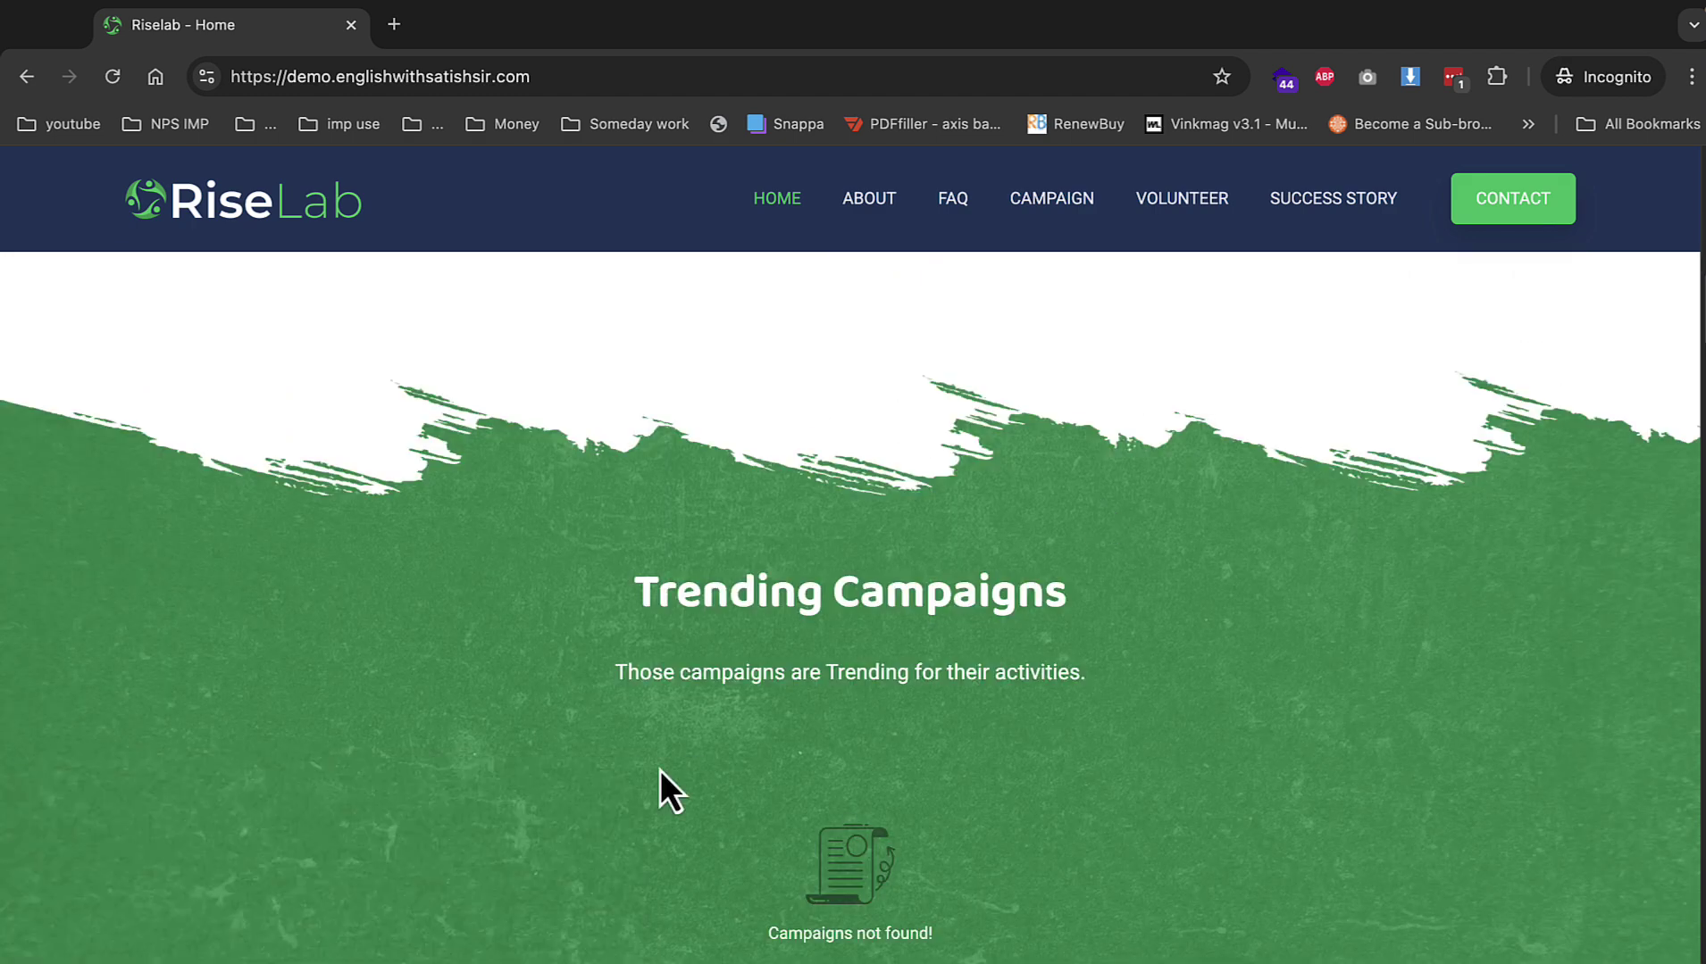
{"action": "scroll", "coordinate": [765, 554], "scroll_direction": "up", "scroll_amount": 12}
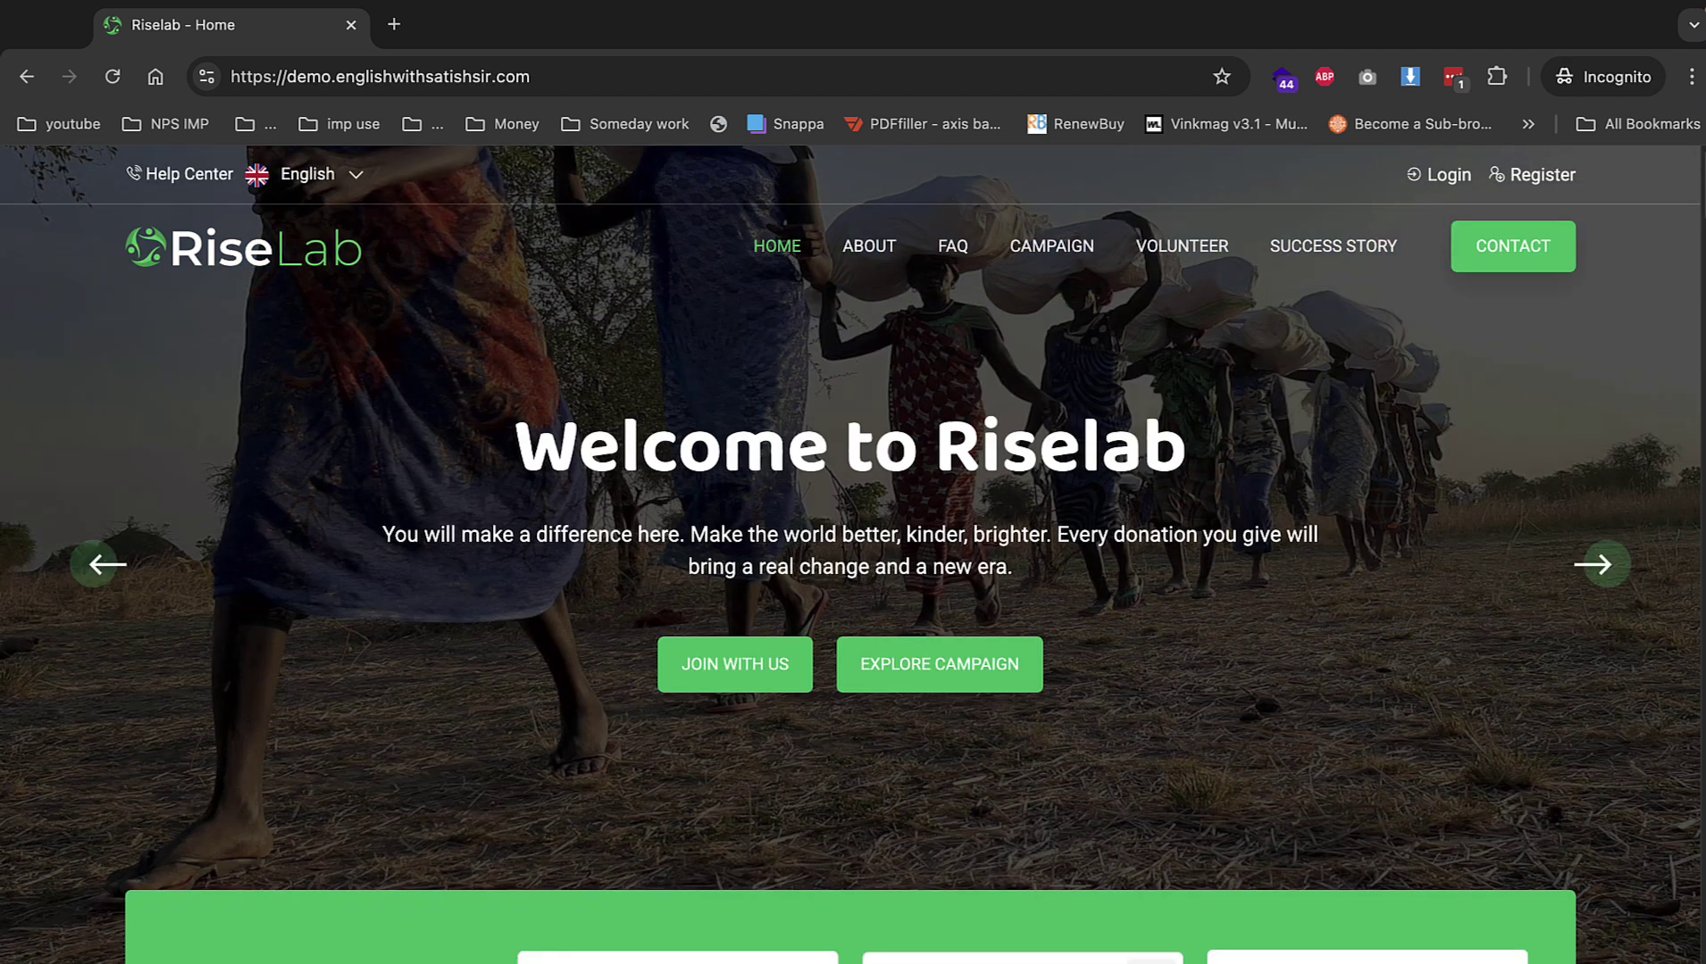
{"action": "scroll", "coordinate": [963, 793], "scroll_direction": "down", "scroll_amount": 3}
{"action": "scroll", "coordinate": [1026, 553], "scroll_direction": "up", "scroll_amount": 3}
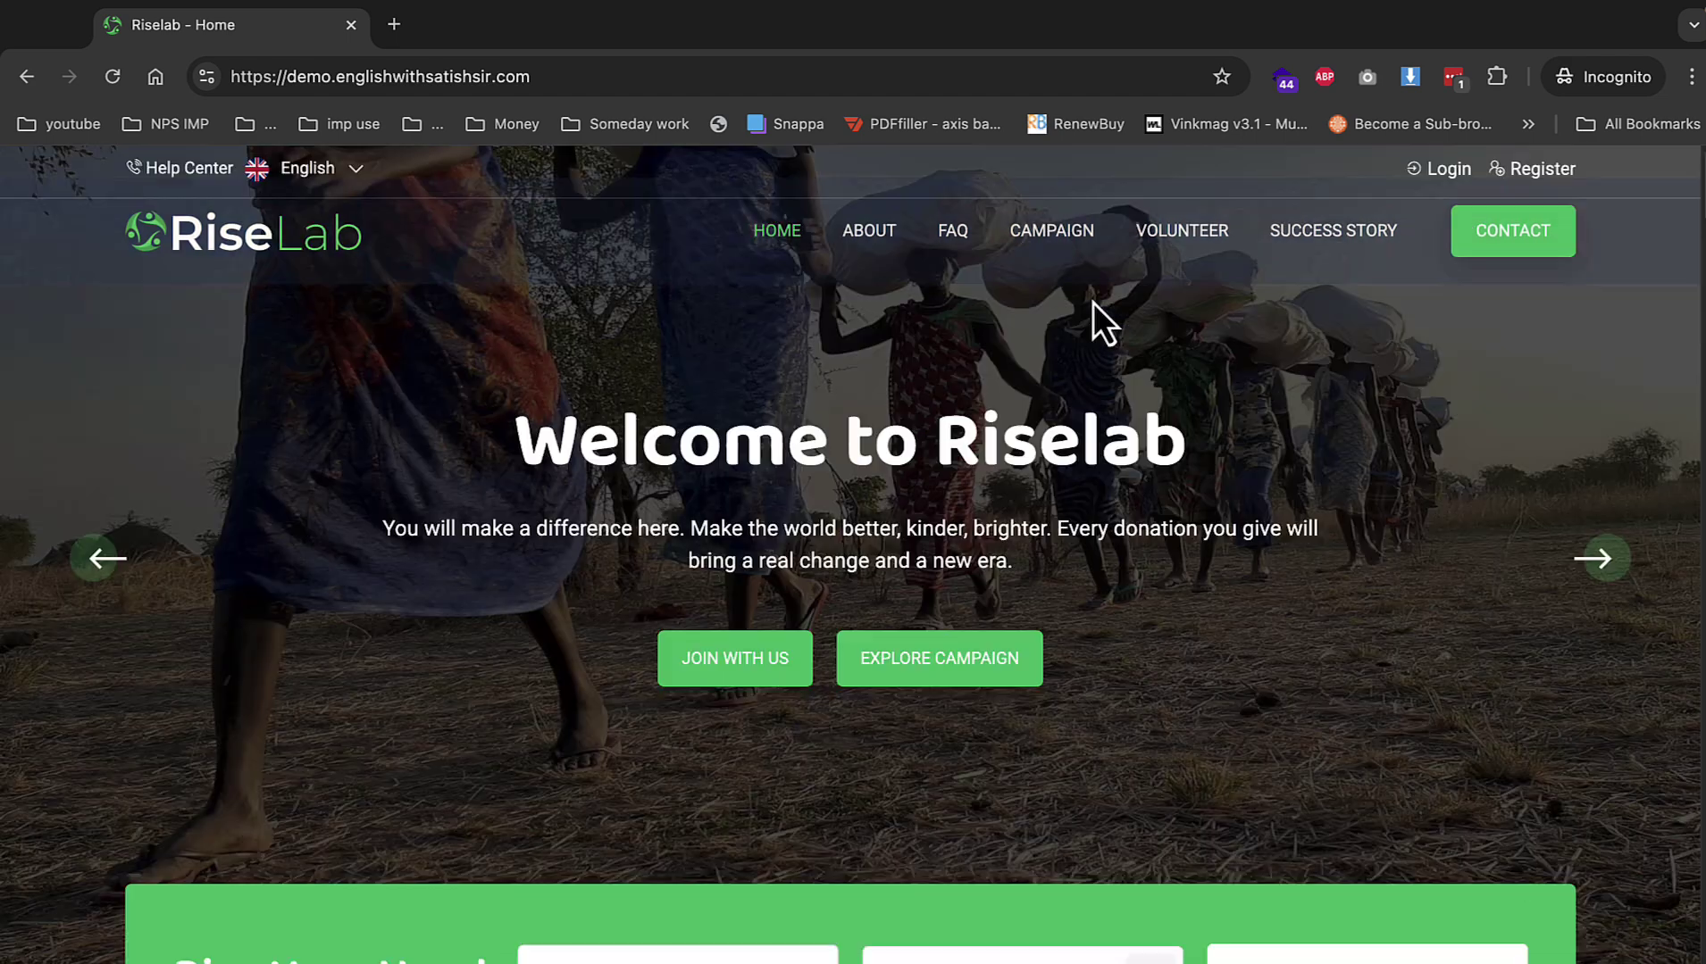
Check the empty CAMPAIGN listing, then go to the Register page.
{"action": "left_click", "coordinate": [1056, 234]}
{"action": "scroll", "coordinate": [988, 526], "scroll_direction": "down", "scroll_amount": 5}
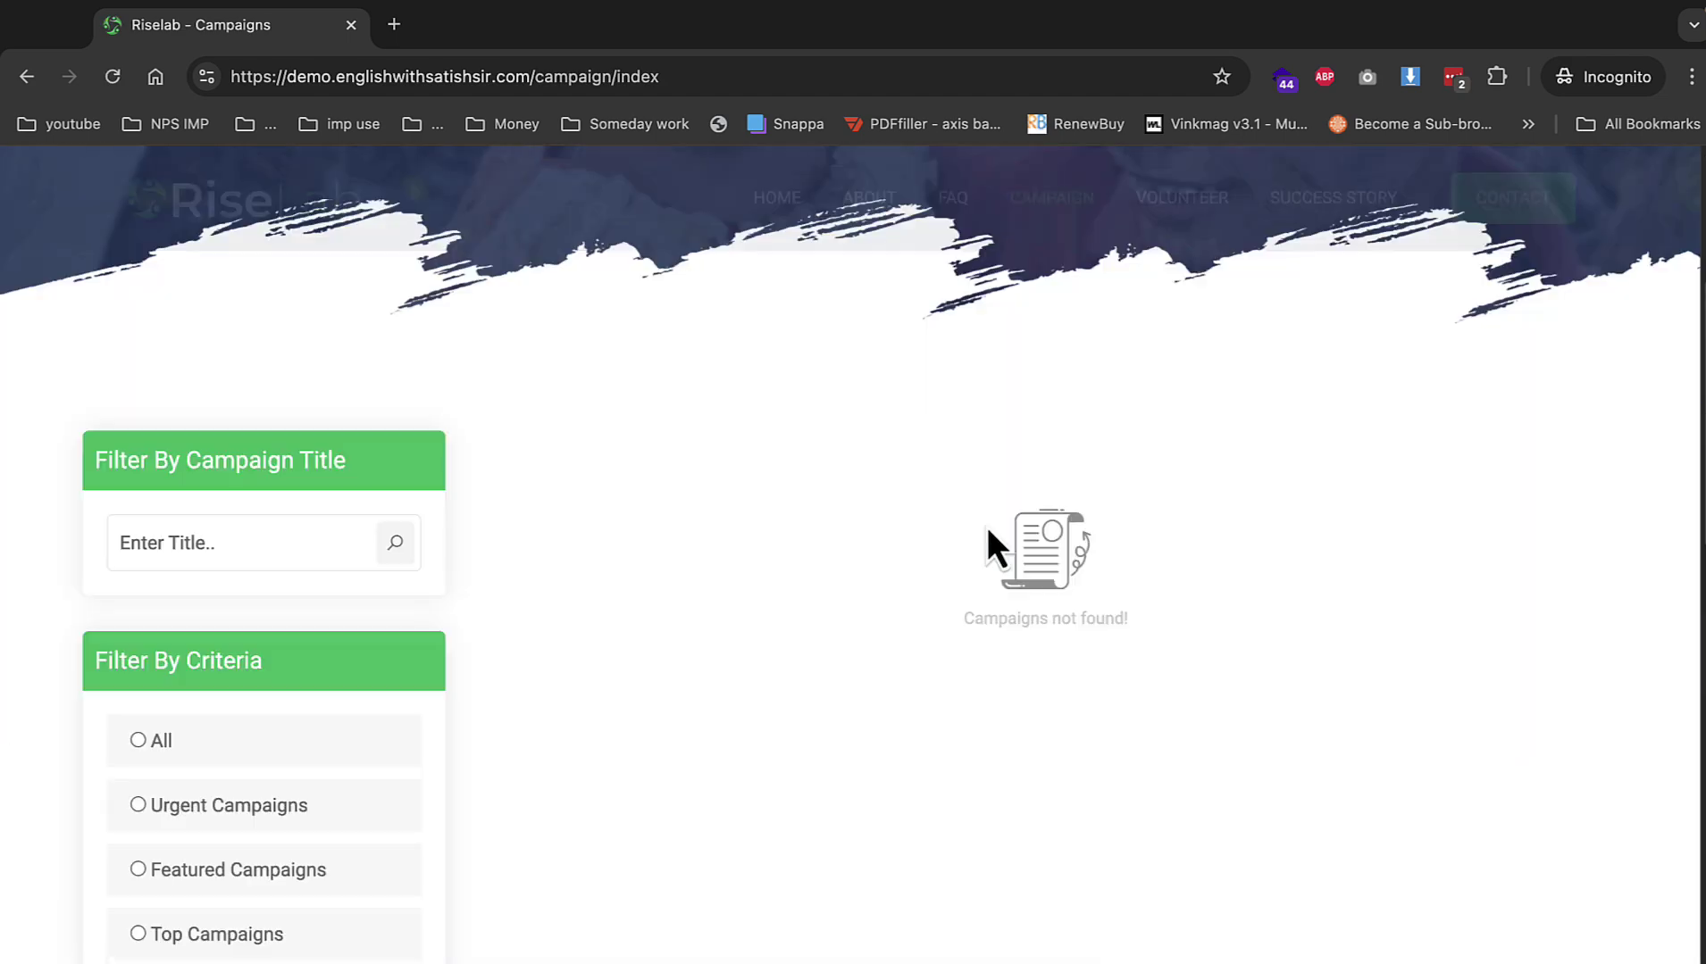
{"action": "scroll", "coordinate": [988, 526], "scroll_direction": "down", "scroll_amount": 8}
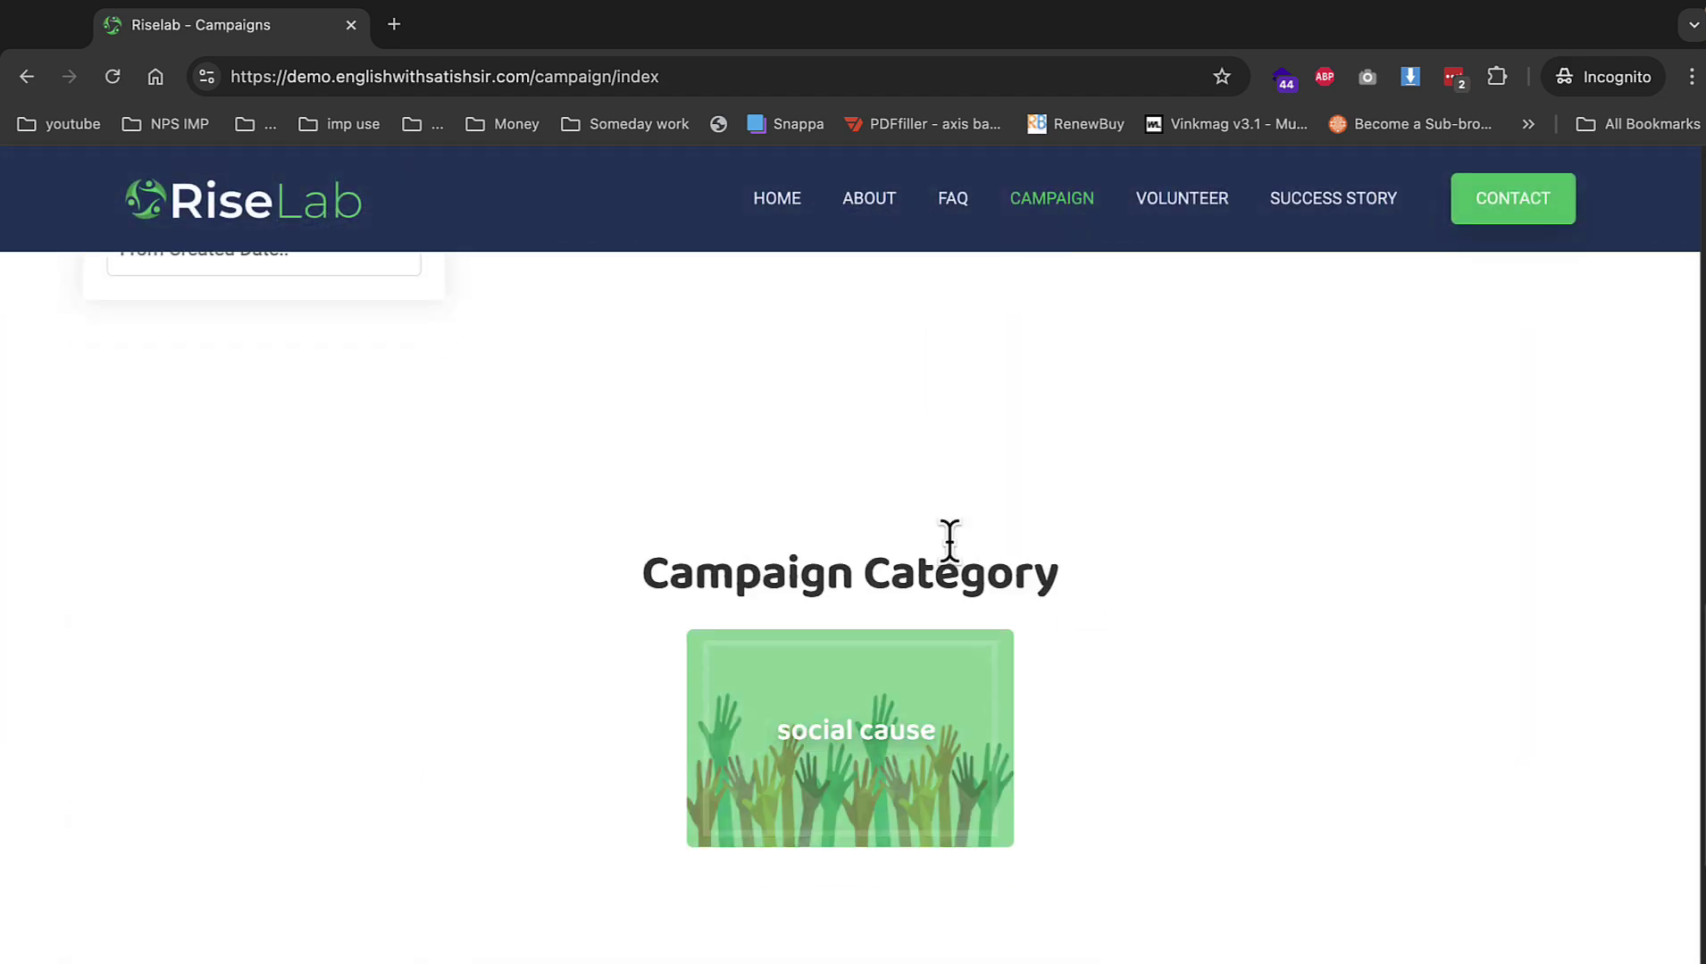
{"action": "scroll", "coordinate": [947, 540], "scroll_direction": "up", "scroll_amount": 15}
{"action": "left_click", "coordinate": [1542, 179]}
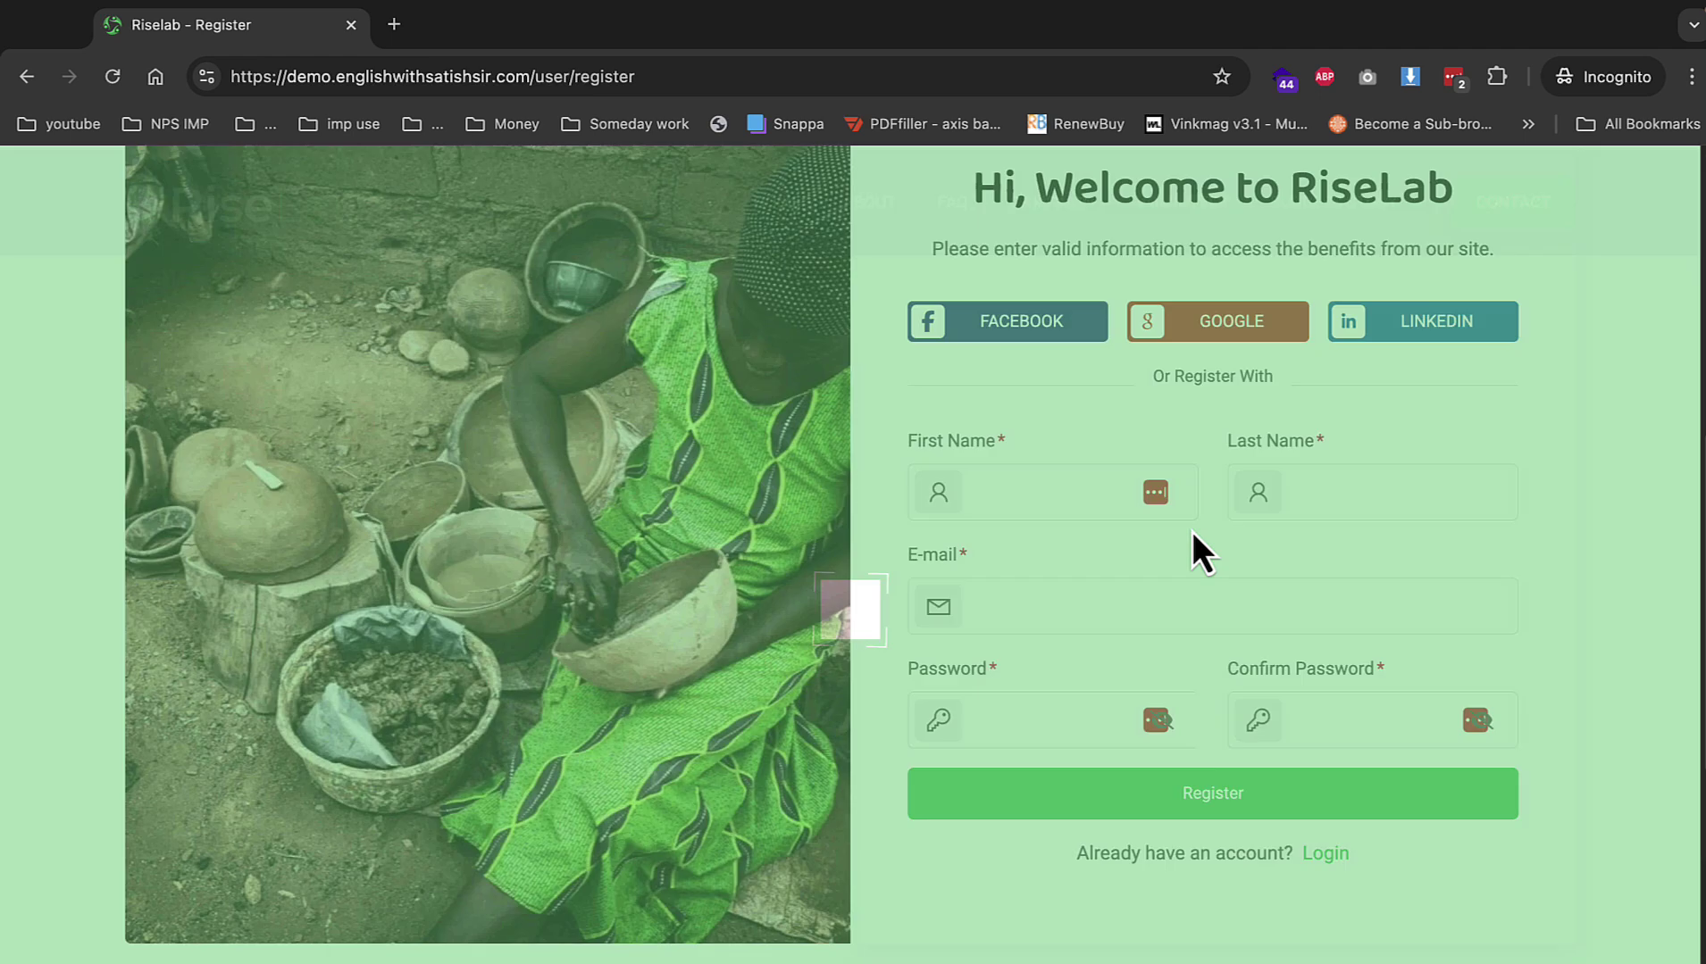
Register a test account with first and last name, a suggested e-mail and matching password.
{"action": "left_click", "coordinate": [1070, 488]}
{"action": "type", "text": "demo"}
{"action": "key", "text": "Tab"}
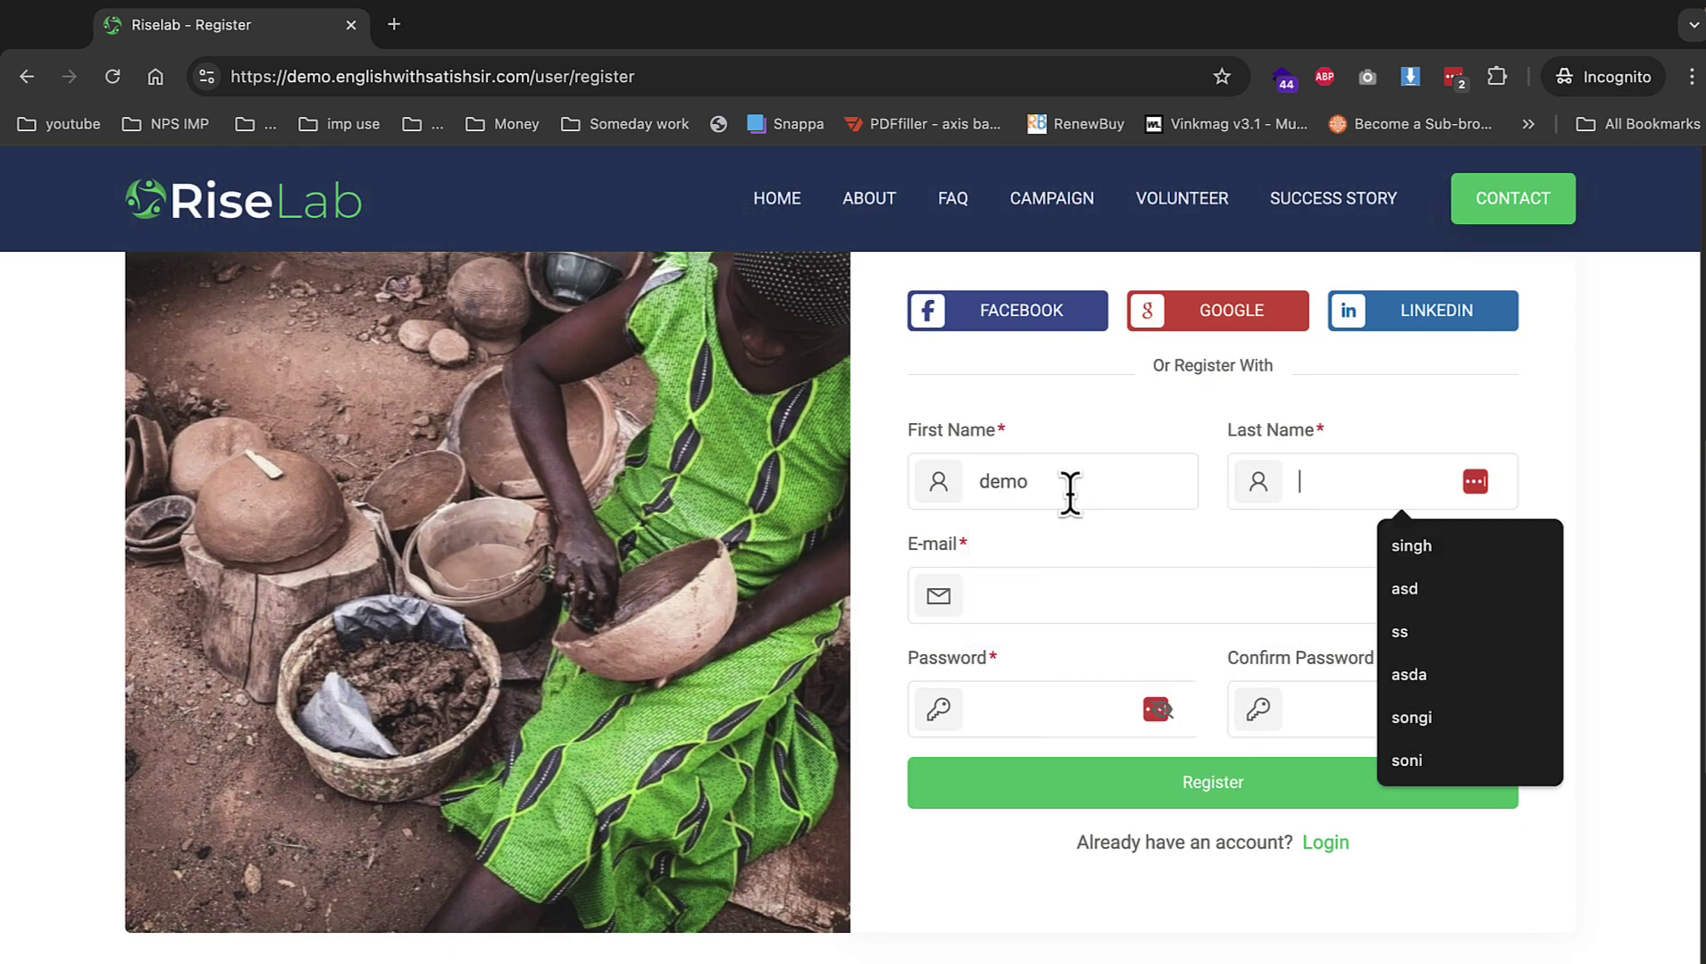
{"action": "type", "text": "singh"}
{"action": "key", "text": "Tab"}
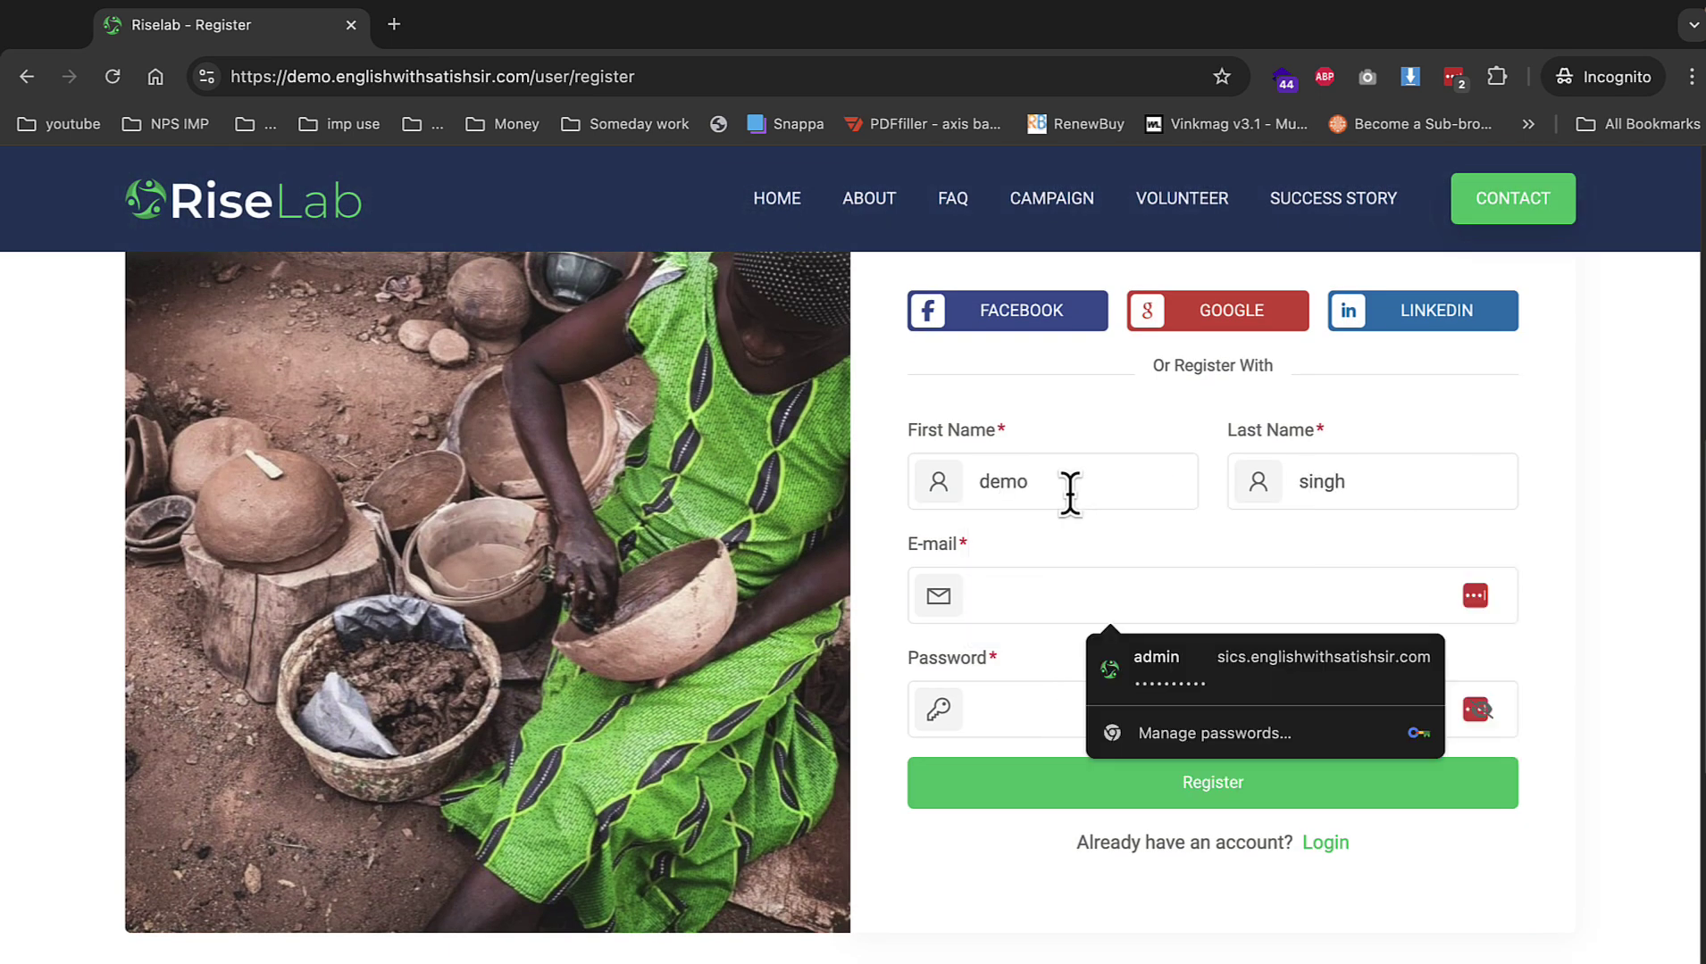
{"action": "type", "text": "demo"}
{"action": "key", "text": "Down"}
{"action": "key", "text": "Return"}
{"action": "key", "text": "Tab"}
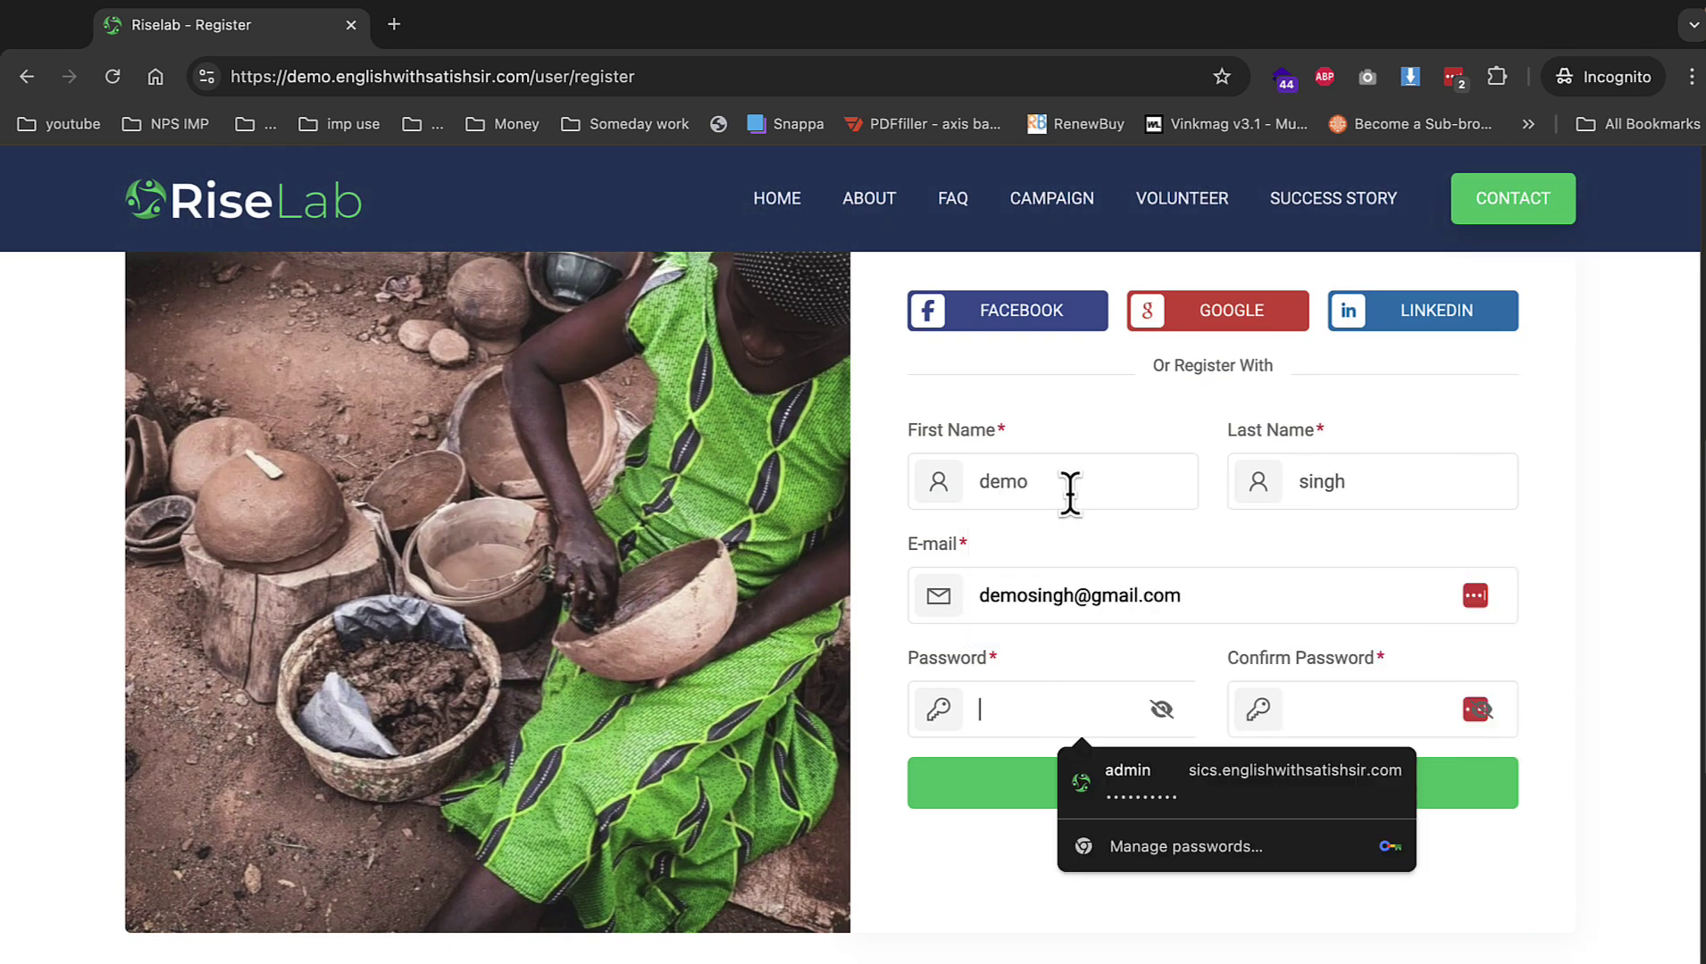
{"action": "type", "text": "123"}
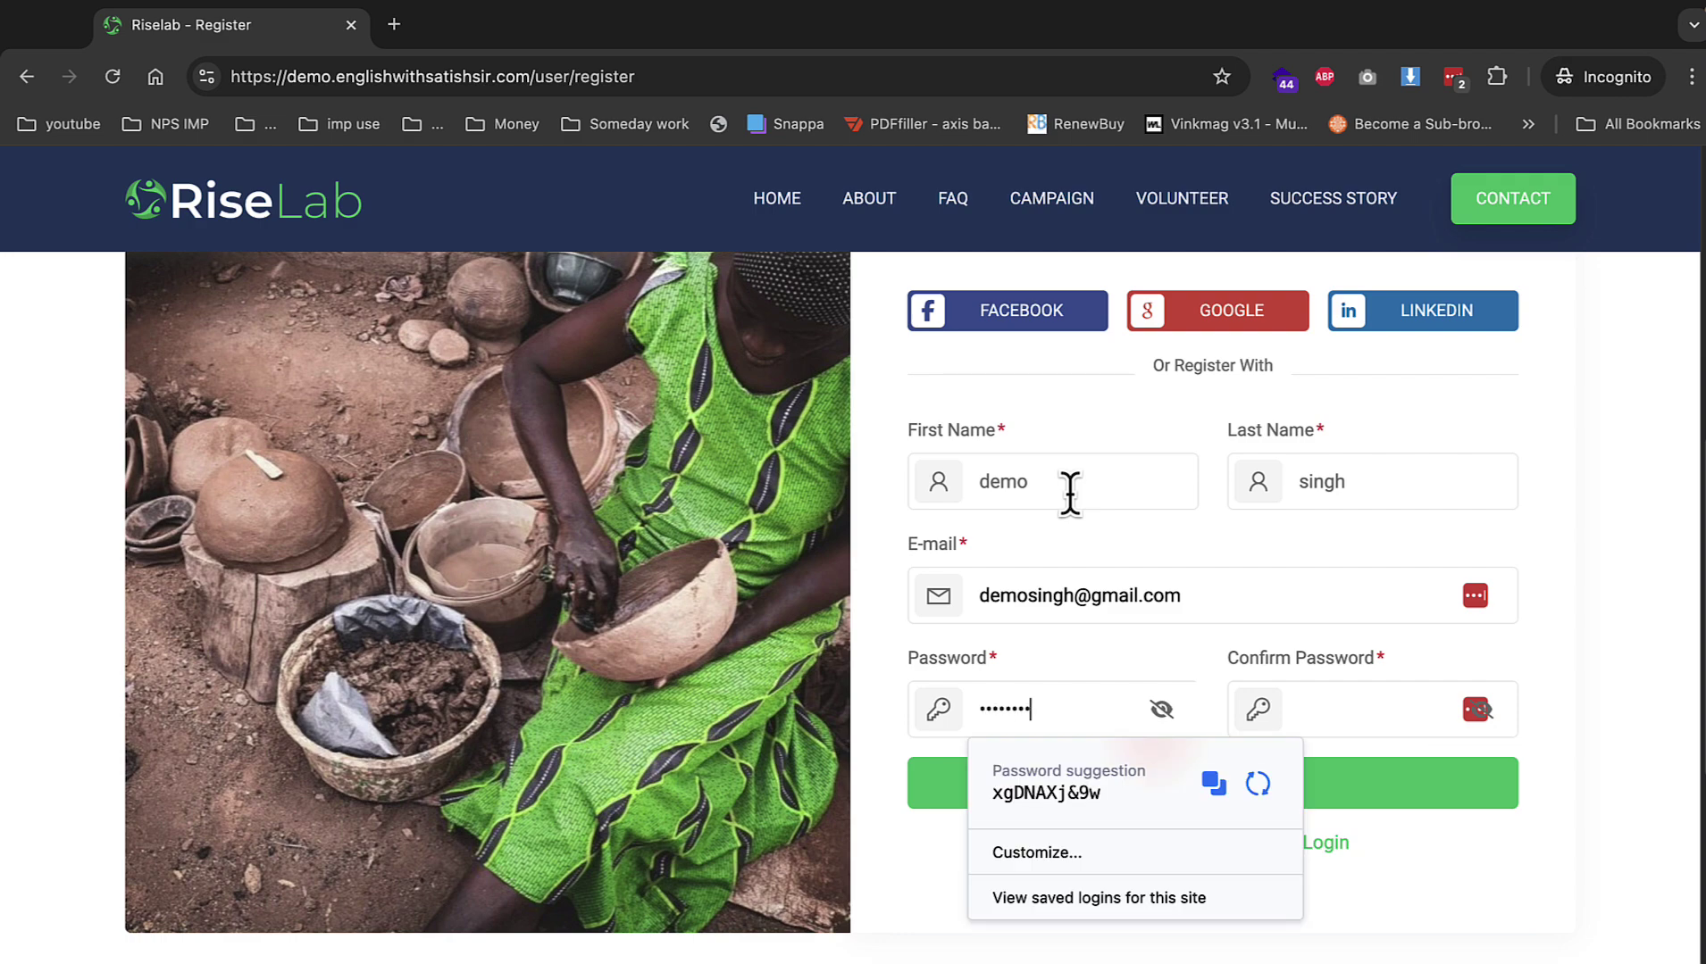
{"action": "key", "text": "Tab"}
{"action": "type", "text": "123"}
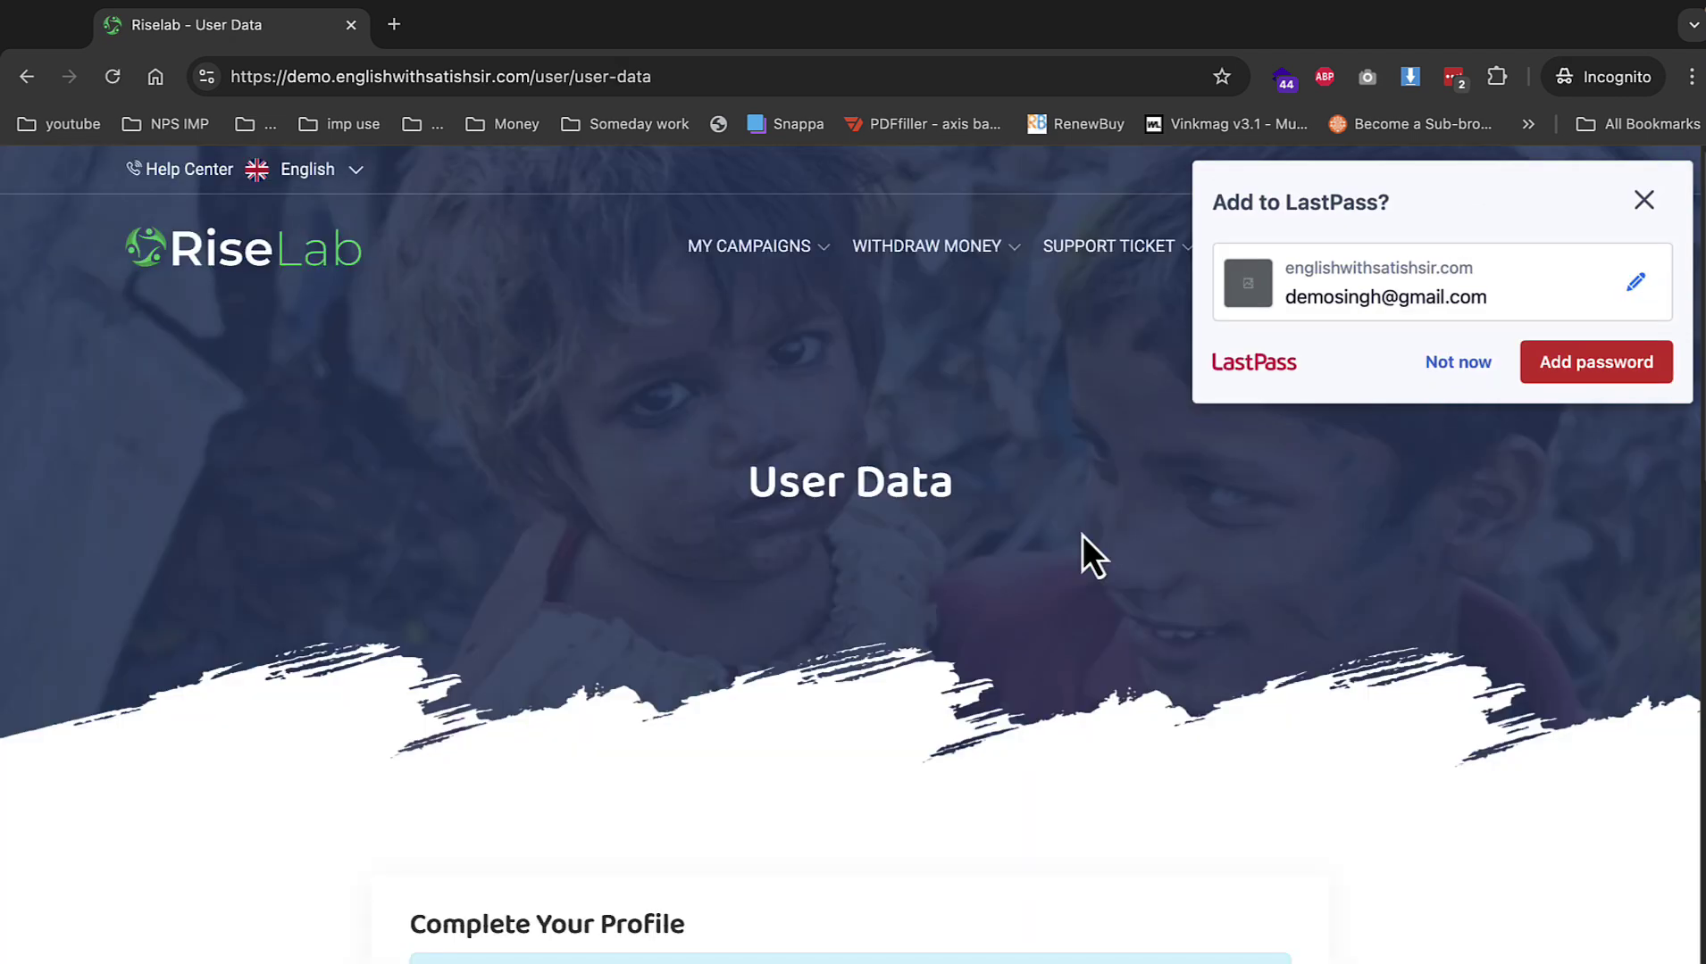
{"action": "left_click", "coordinate": [1457, 364]}
Complete the profile with a username and mobile number to reach the dashboard.
{"action": "scroll", "coordinate": [776, 652], "scroll_direction": "down", "scroll_amount": 5}
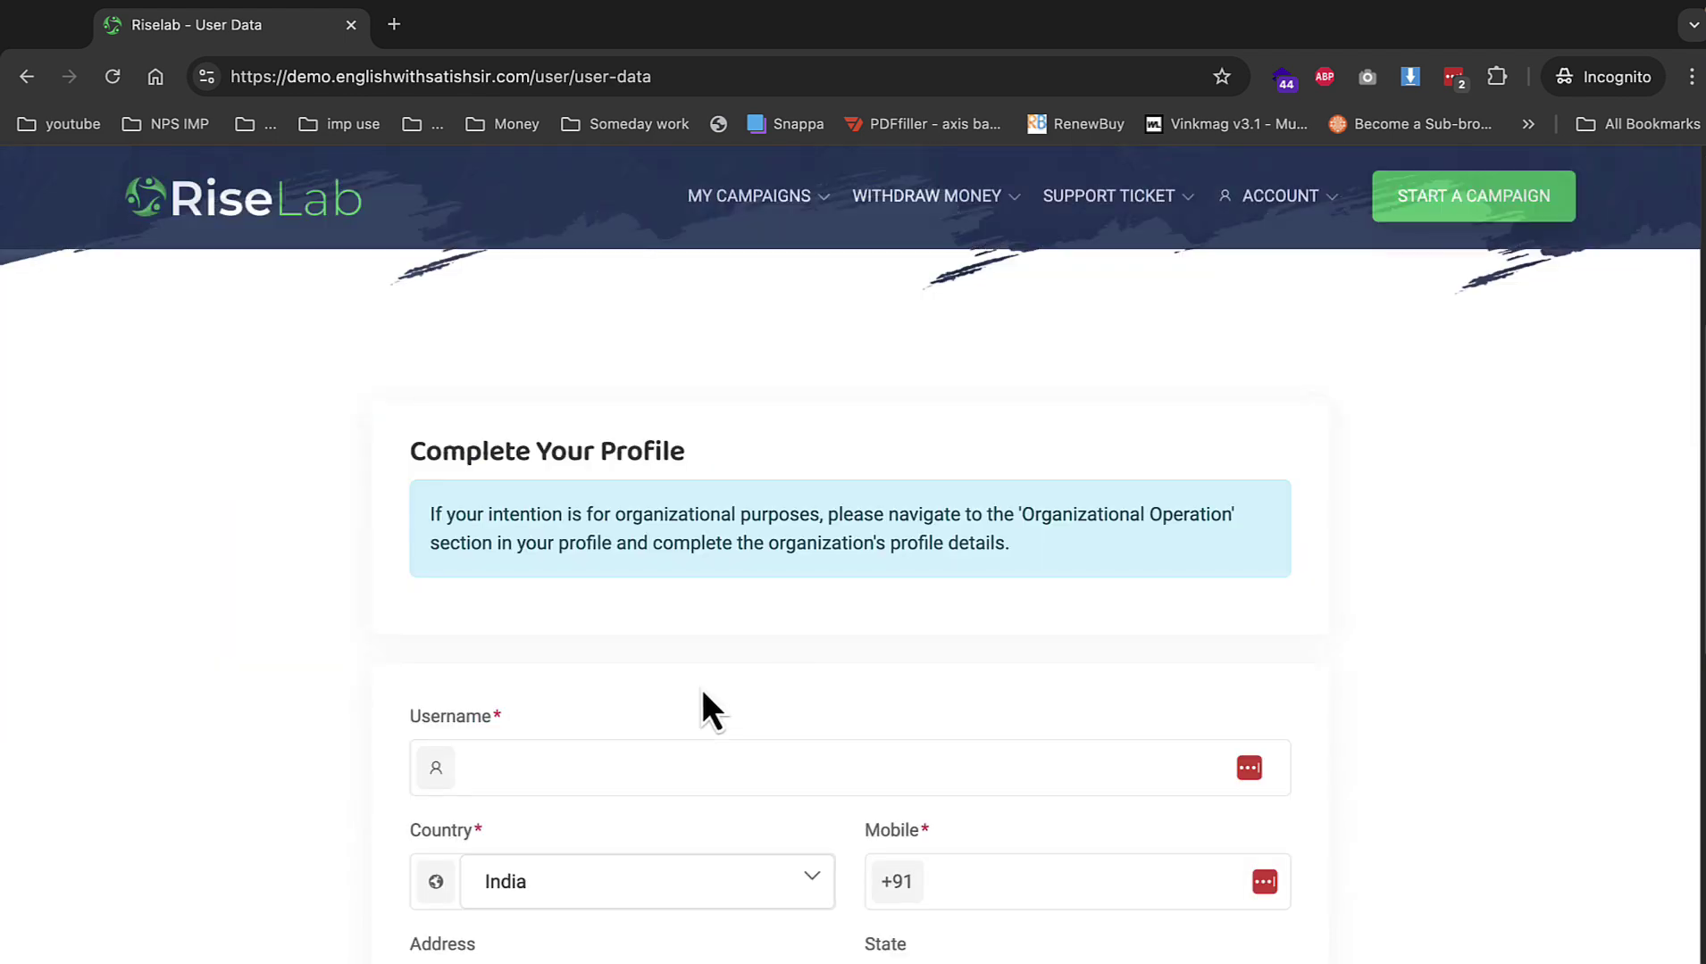
{"action": "scroll", "coordinate": [702, 689], "scroll_direction": "down", "scroll_amount": 2}
{"action": "left_click", "coordinate": [718, 642]}
{"action": "type", "text": "demosingh"}
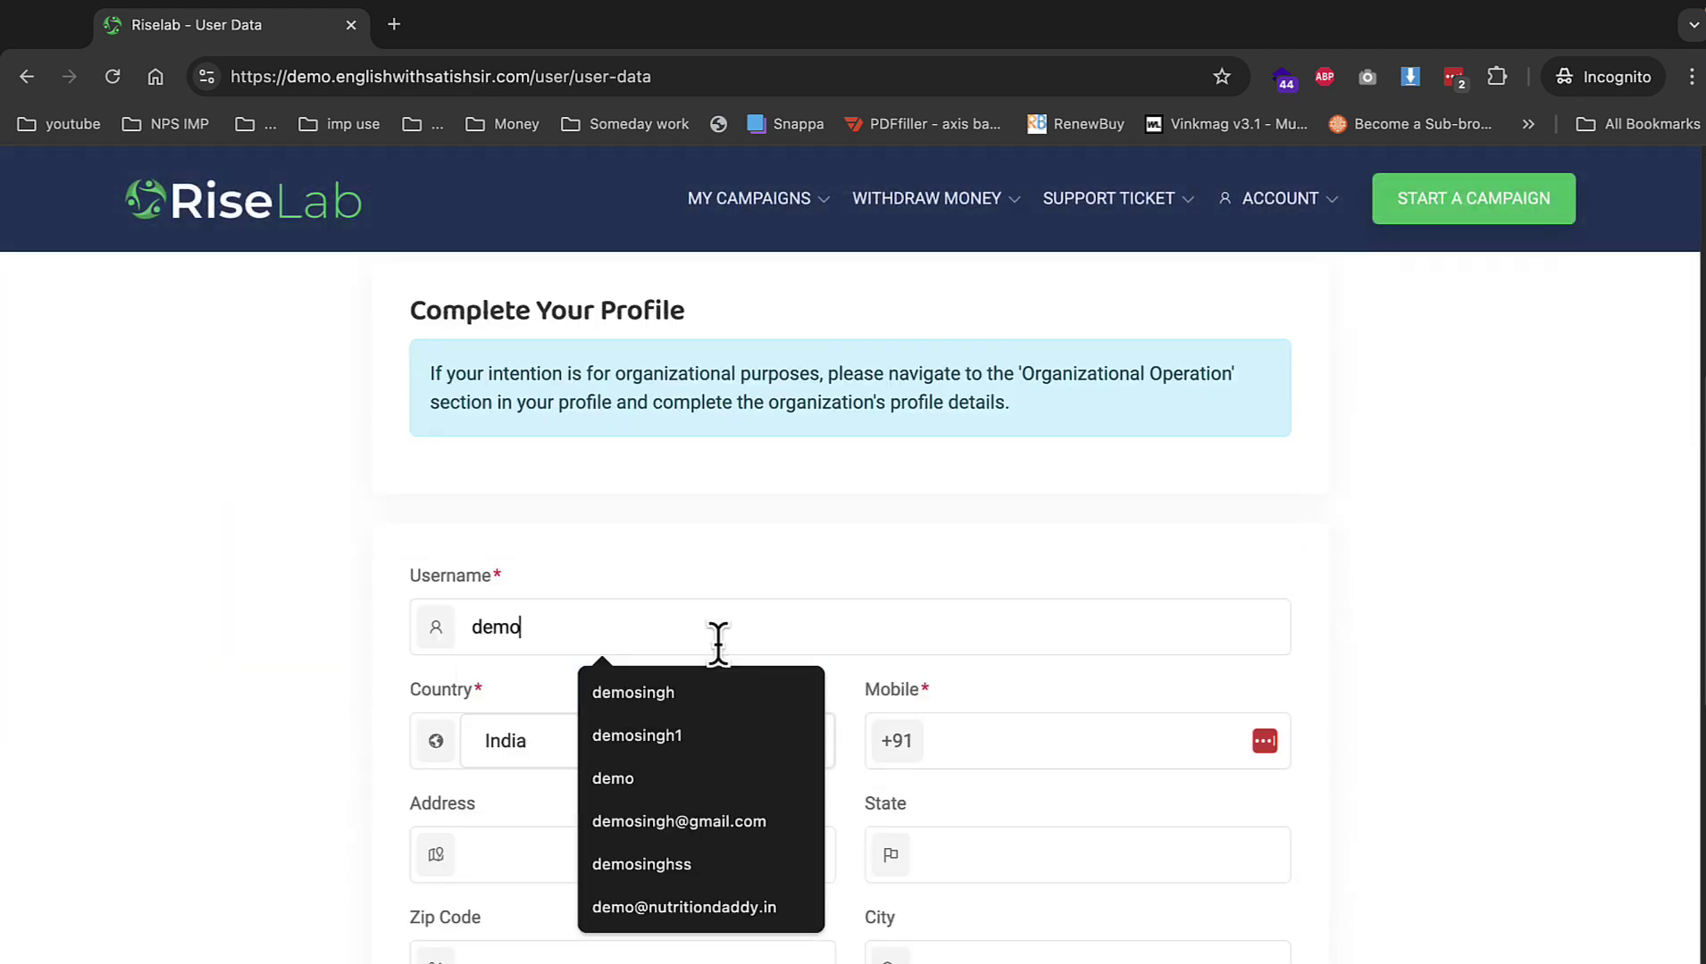
{"action": "key", "text": "Tab"}
{"action": "key", "text": "Tab"}
{"action": "type", "text": "2312"}
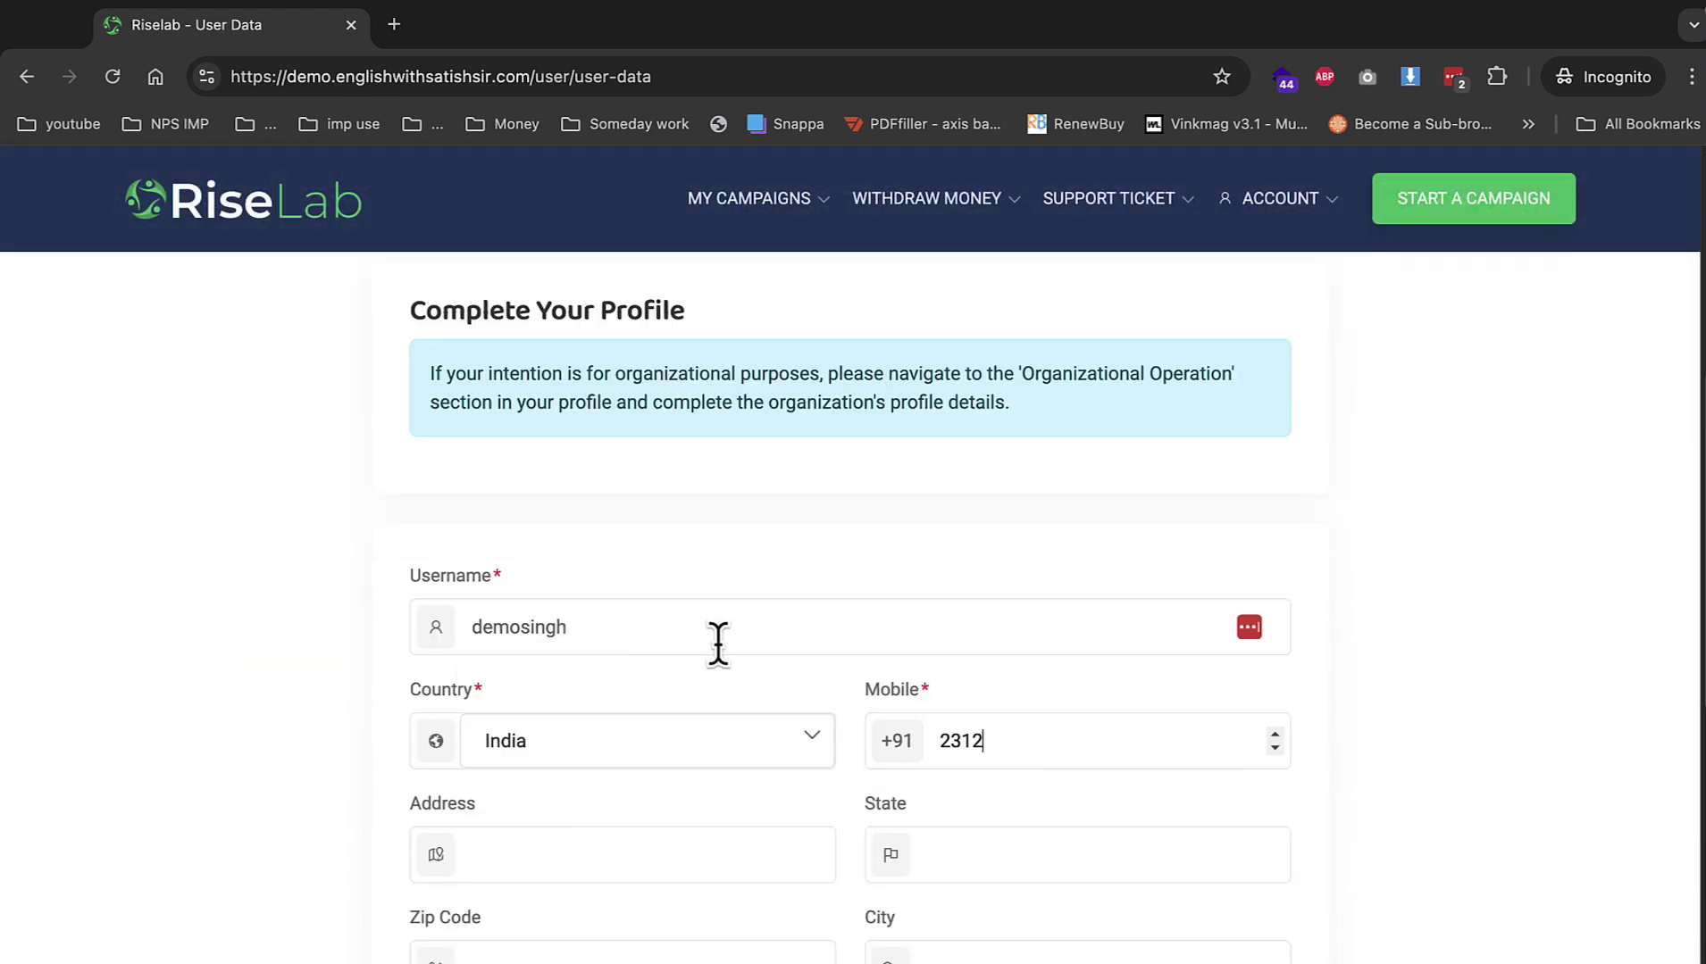
{"action": "key", "text": "Return"}
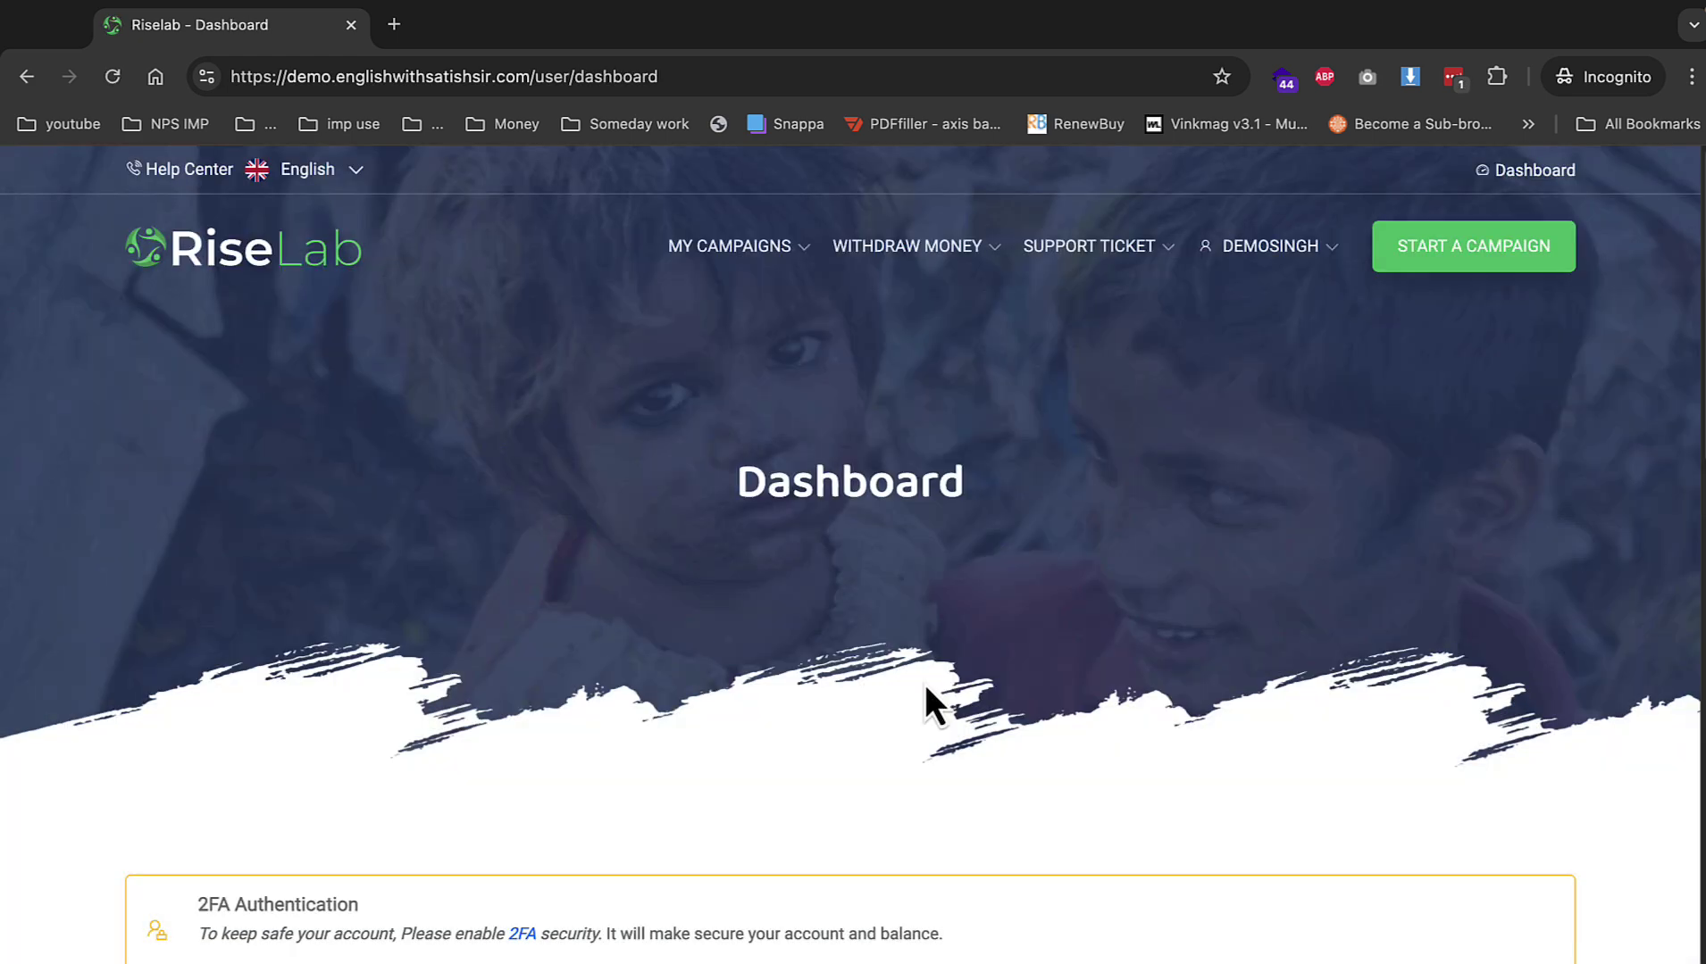
Start a new campaign and set its deadline to 31 December 2024.
{"action": "scroll", "coordinate": [917, 707], "scroll_direction": "down", "scroll_amount": 5}
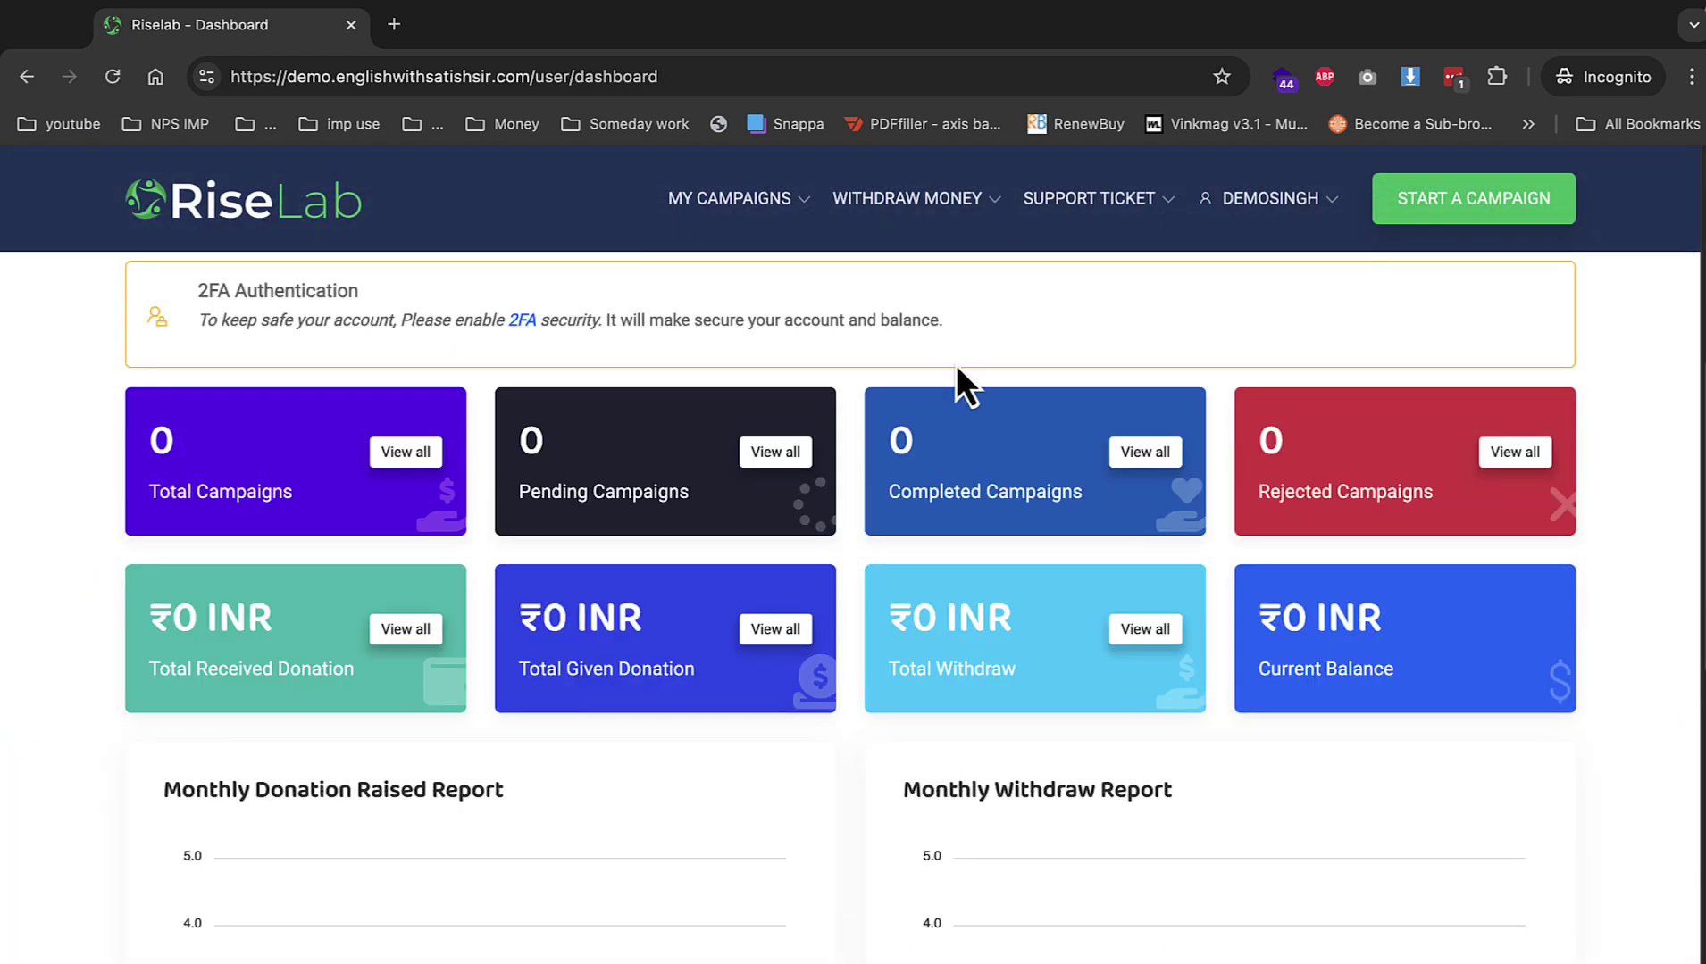
{"action": "left_click", "coordinate": [1465, 200]}
{"action": "scroll", "coordinate": [731, 589], "scroll_direction": "down", "scroll_amount": 3}
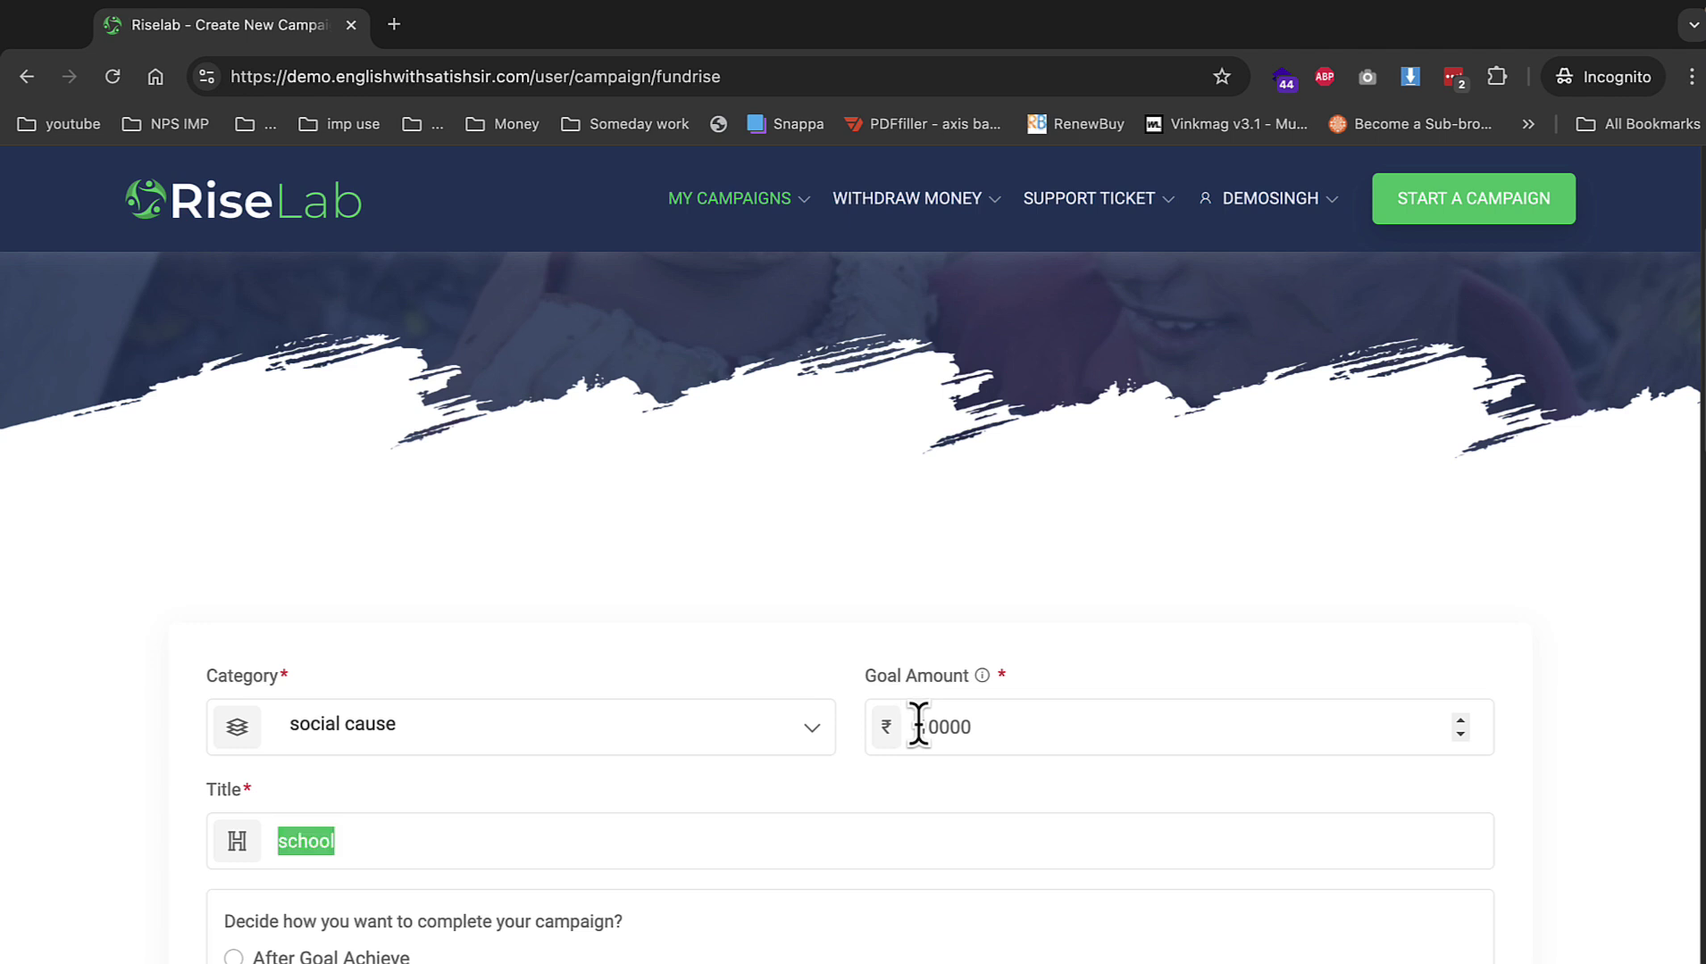
{"action": "scroll", "coordinate": [902, 746], "scroll_direction": "down", "scroll_amount": 5}
{"action": "left_click", "coordinate": [494, 717]}
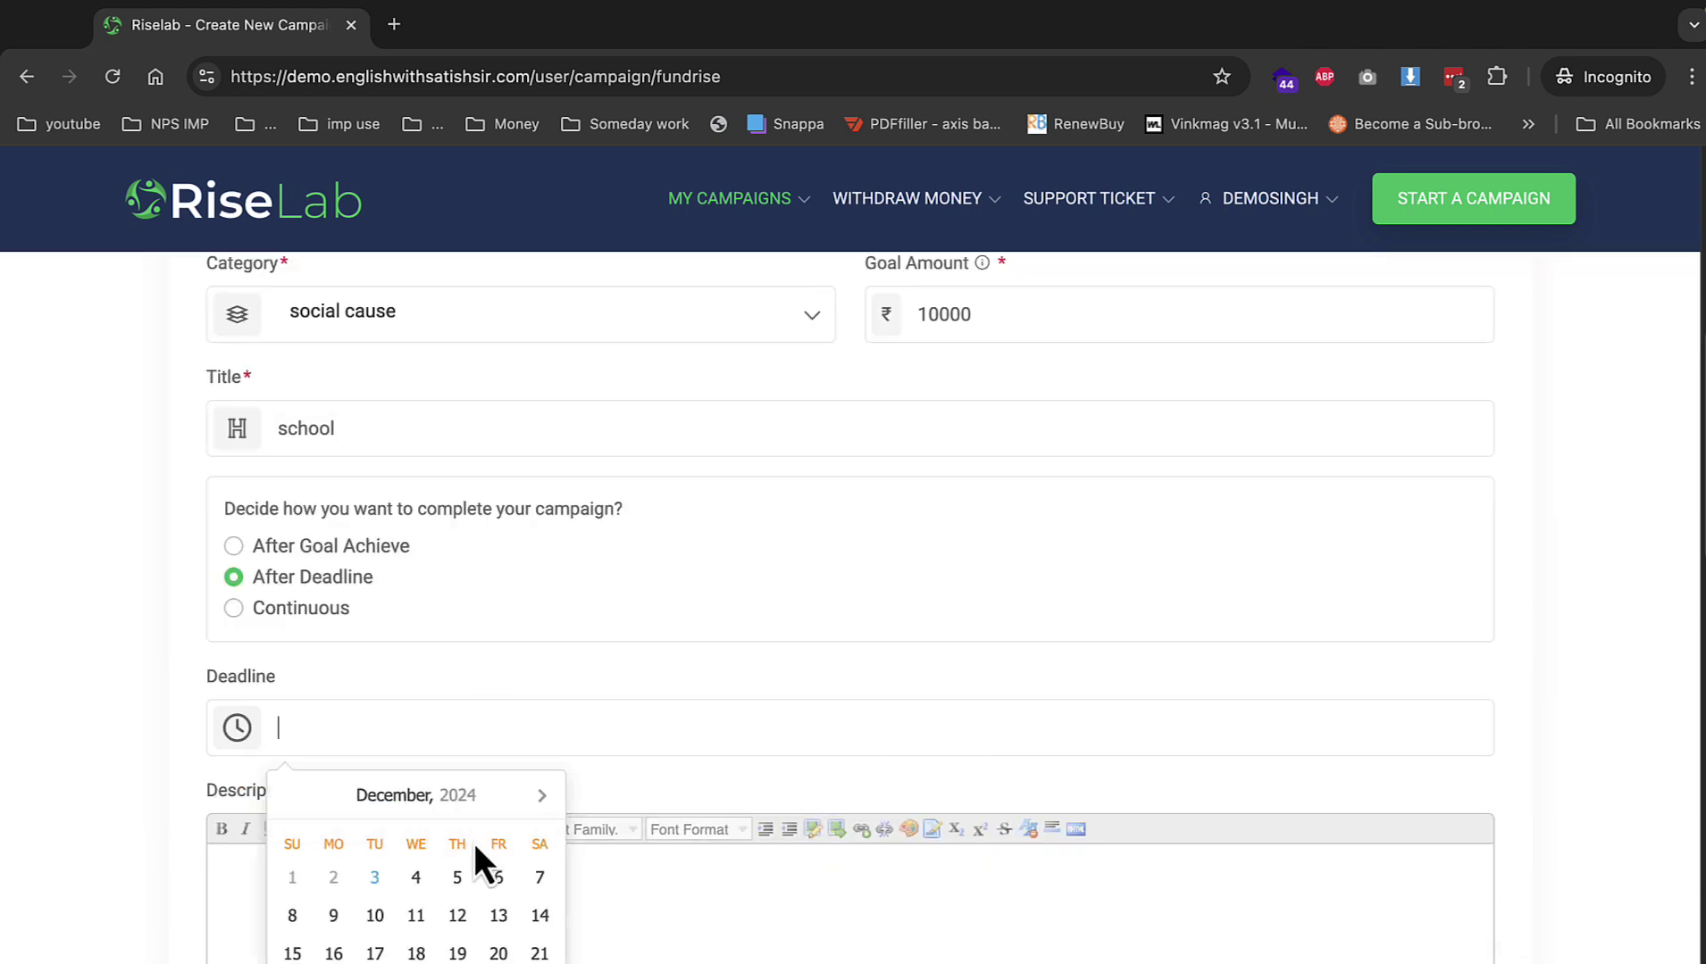
{"action": "scroll", "coordinate": [602, 852], "scroll_direction": "down", "scroll_amount": 5}
{"action": "left_click", "coordinate": [602, 852]}
{"action": "type", "text": "school"}
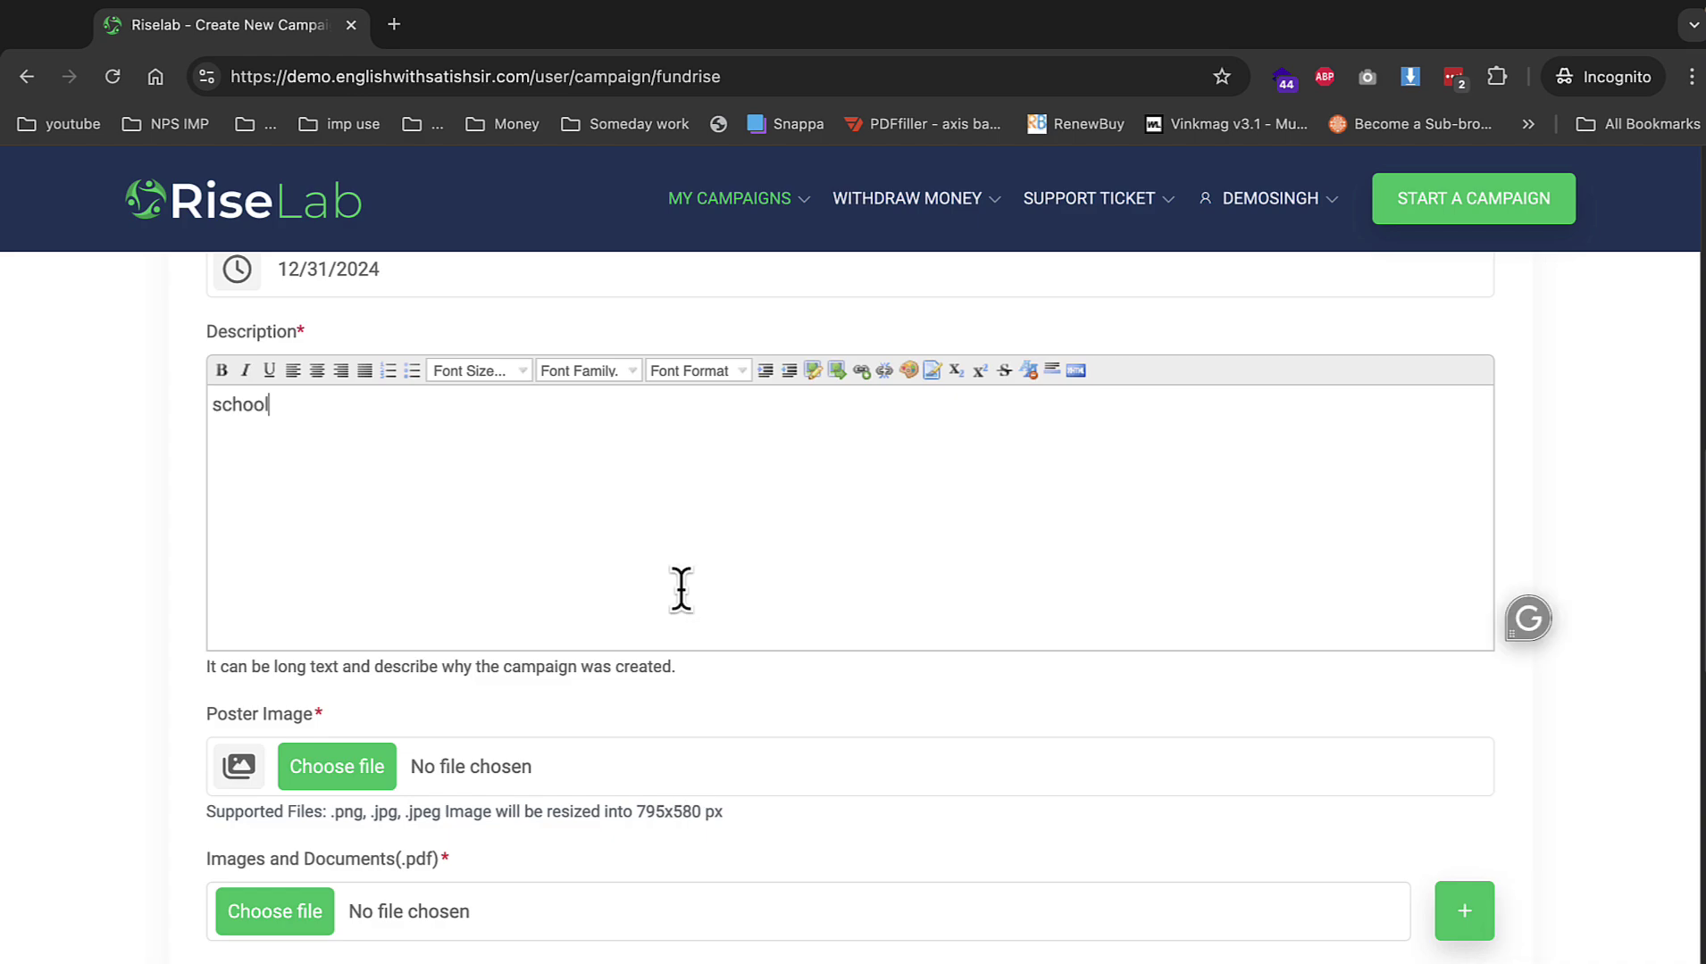
{"action": "key", "text": "ctrl+v"}
{"action": "key", "text": "ctrl+v"}
{"action": "key", "text": "ctrl+v"}
{"action": "key", "text": "ctrl+v"}
{"action": "key", "text": "ctrl+v"}
{"action": "key", "text": "ctrl+v"}
{"action": "key", "text": "ctrl+v"}
{"action": "left_click", "coordinate": [384, 775]}
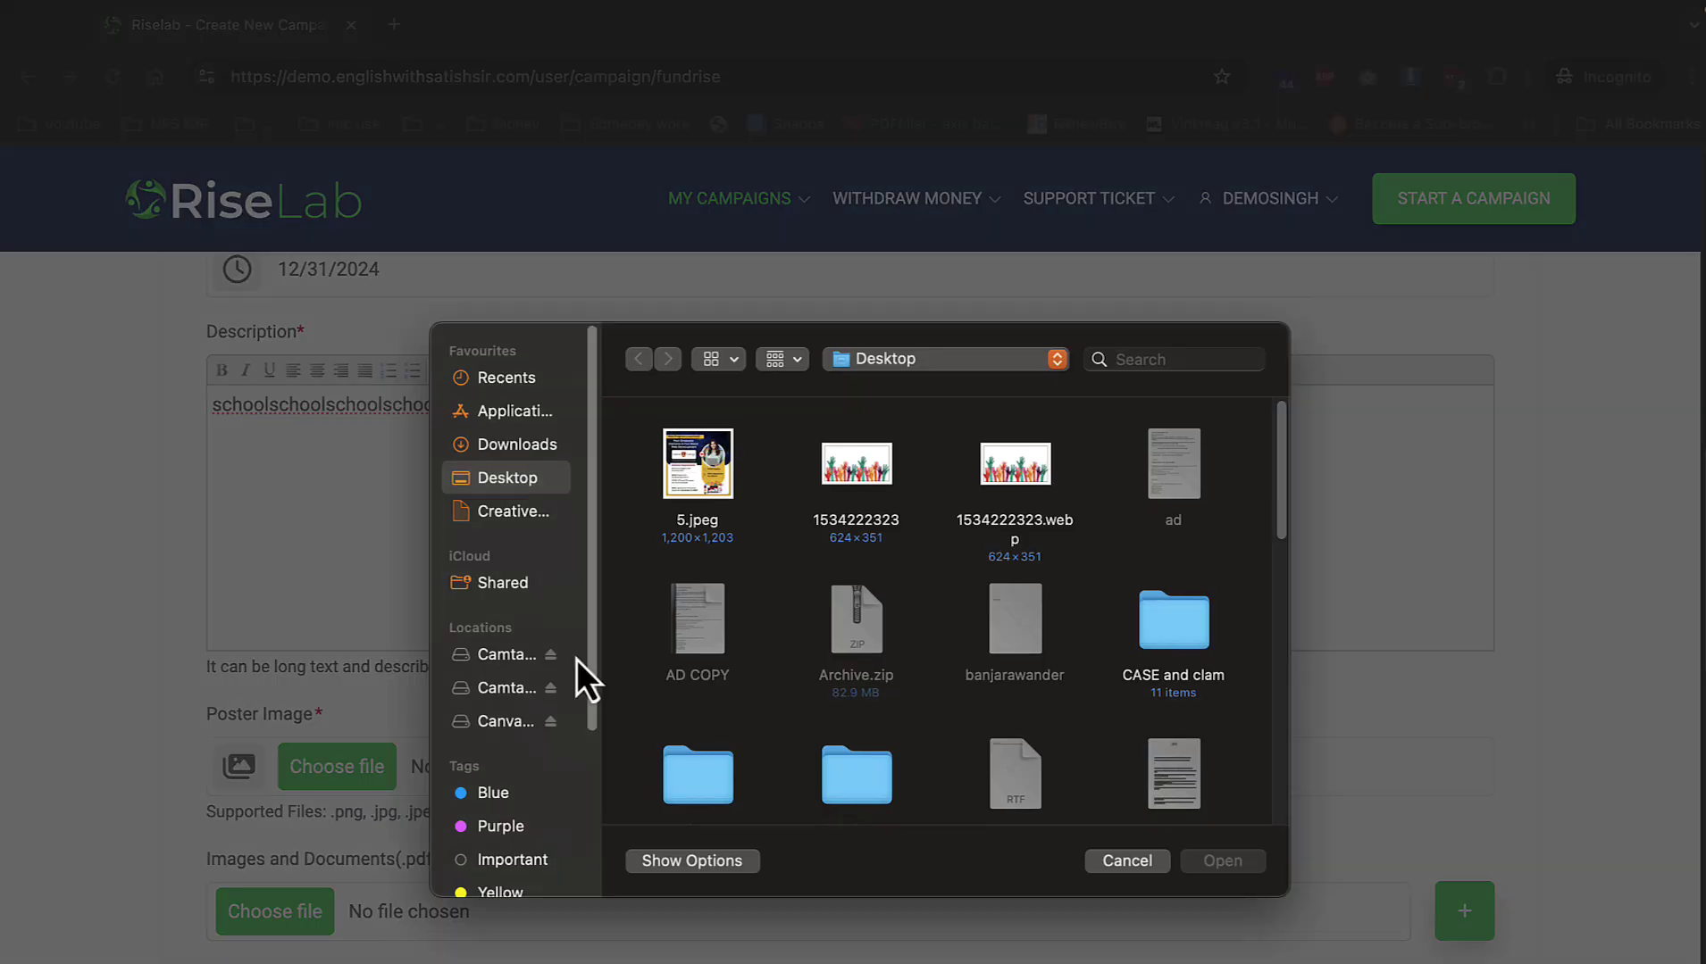
{"action": "double_click", "coordinate": [874, 476]}
{"action": "scroll", "coordinate": [427, 801], "scroll_direction": "down", "scroll_amount": 2}
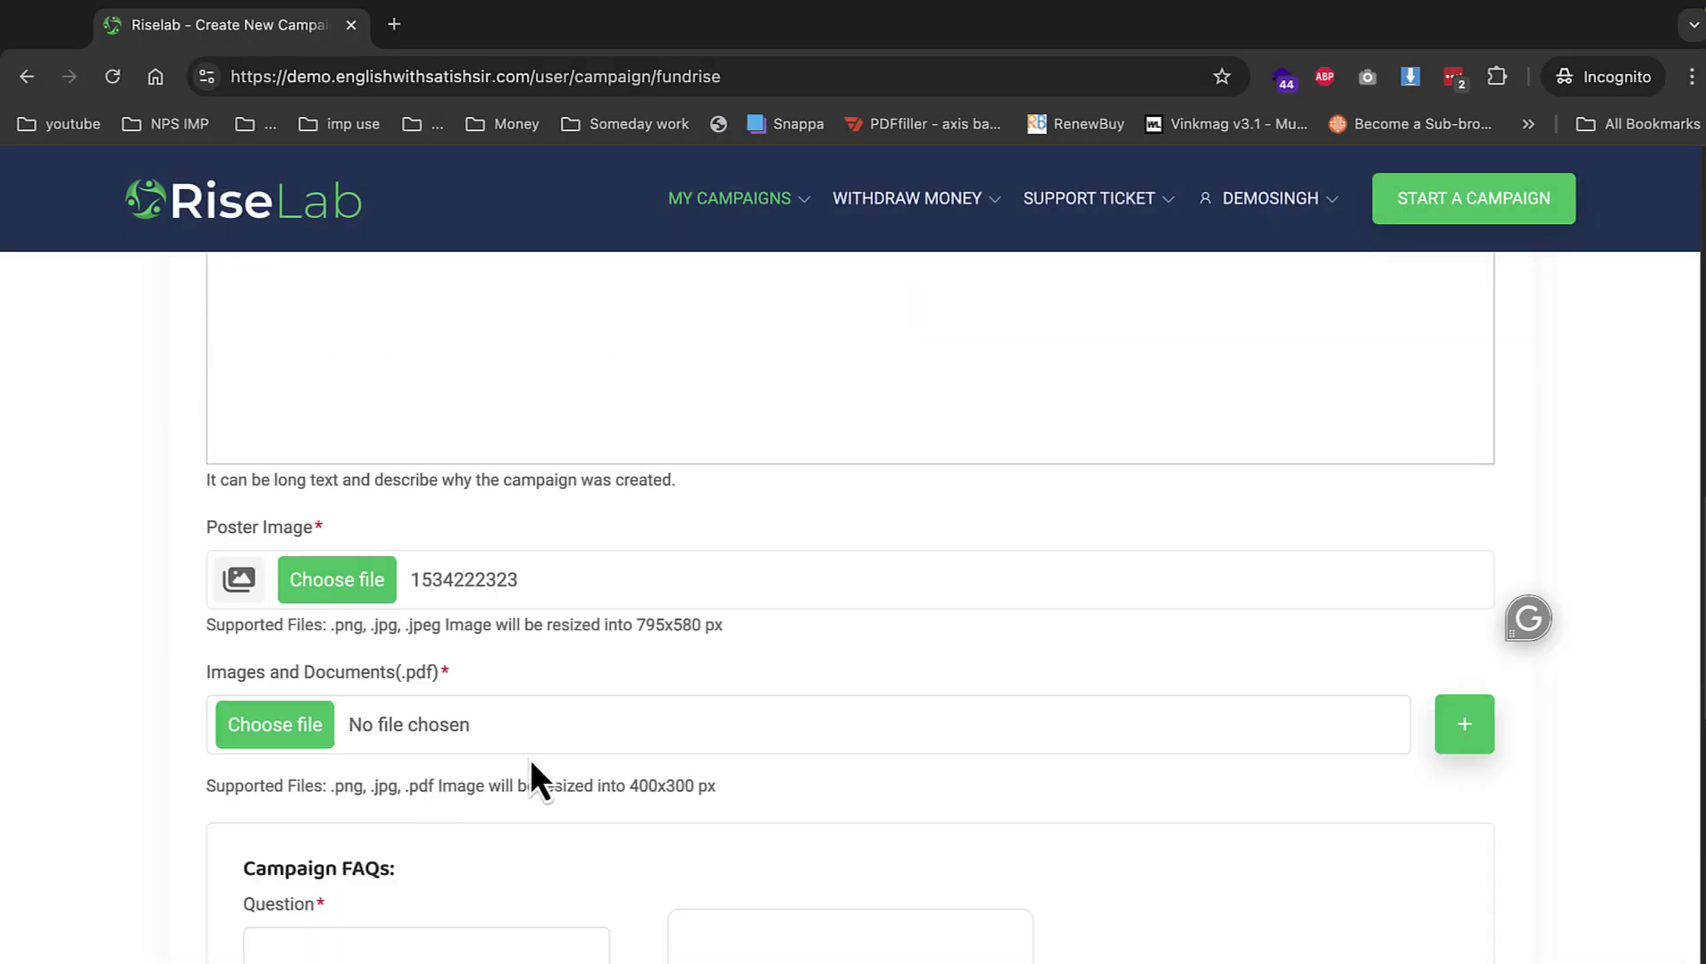
{"action": "left_click", "coordinate": [312, 725]}
{"action": "double_click", "coordinate": [738, 499]}
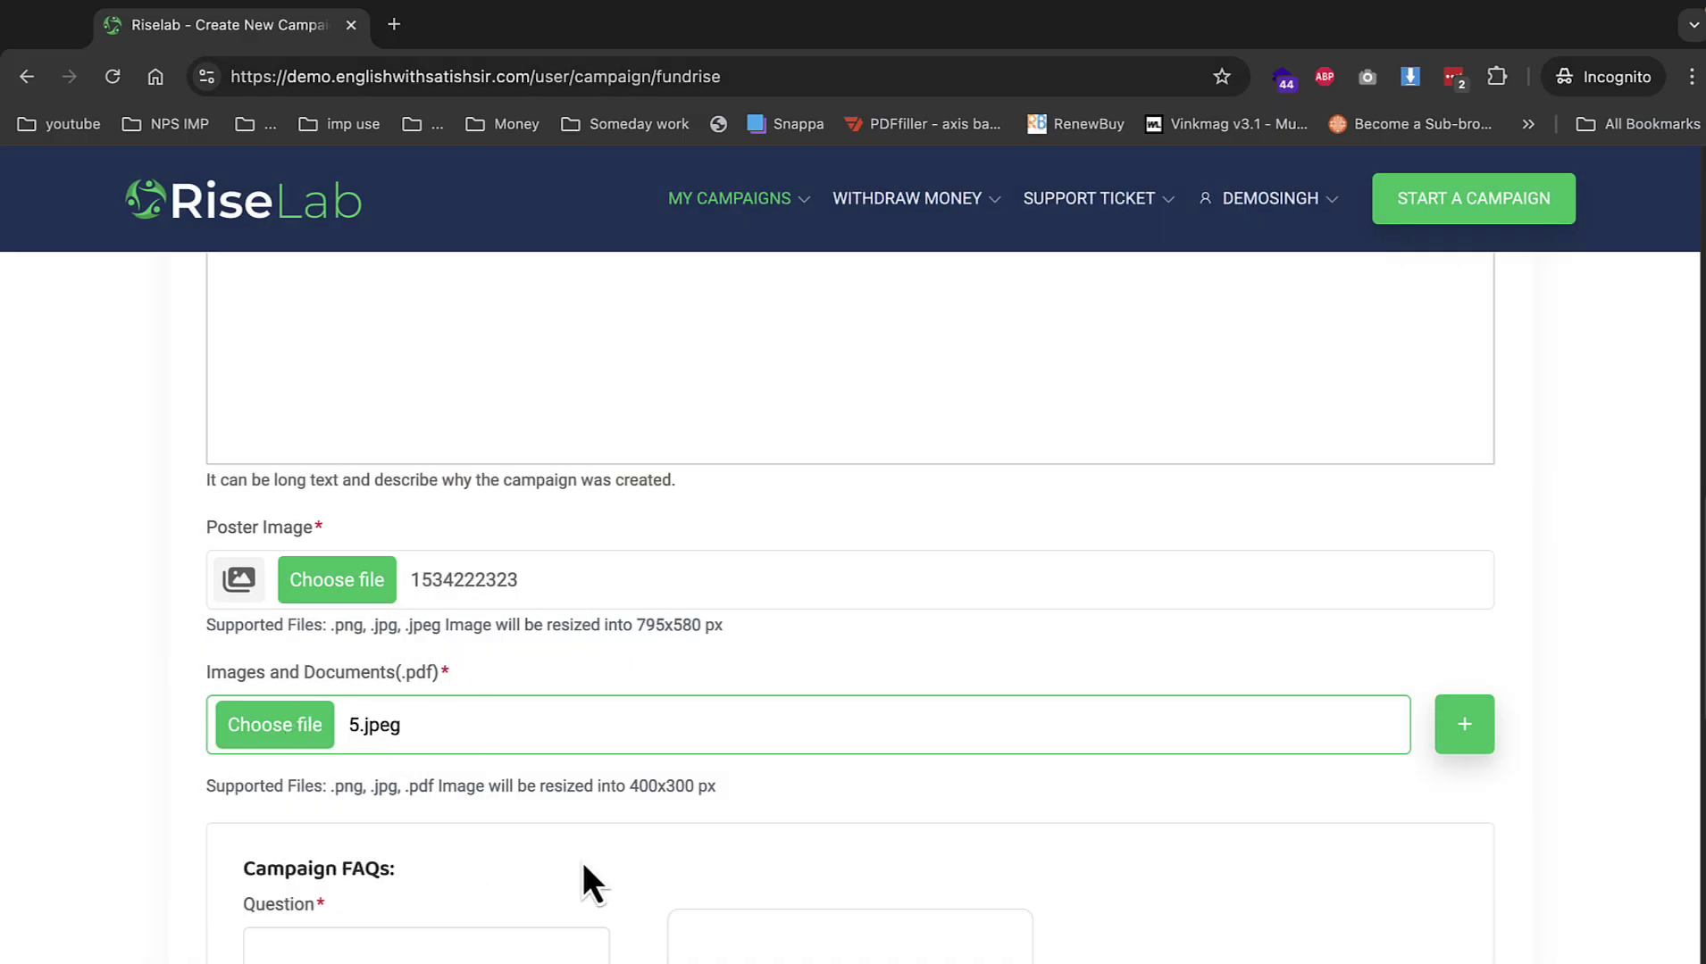
Add one FAQ using the same text as question and answer, then submit the campaign.
{"action": "scroll", "coordinate": [582, 861], "scroll_direction": "down", "scroll_amount": 4}
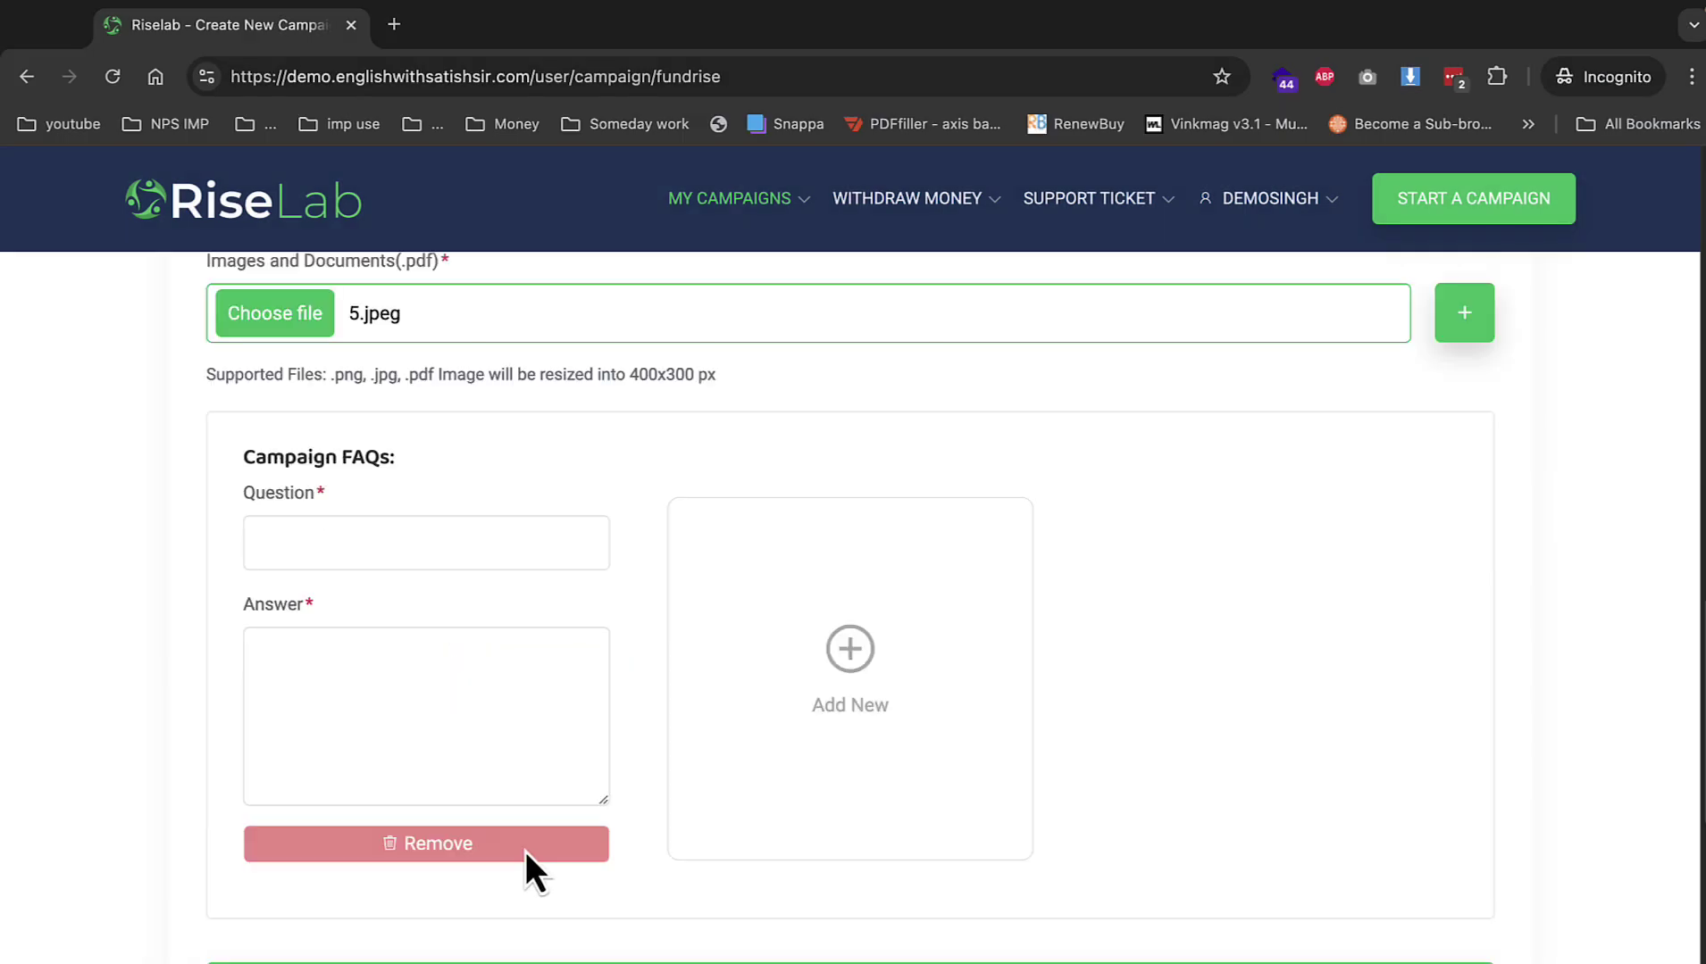
{"action": "left_click", "coordinate": [397, 560]}
{"action": "type", "text": "why u need fund"}
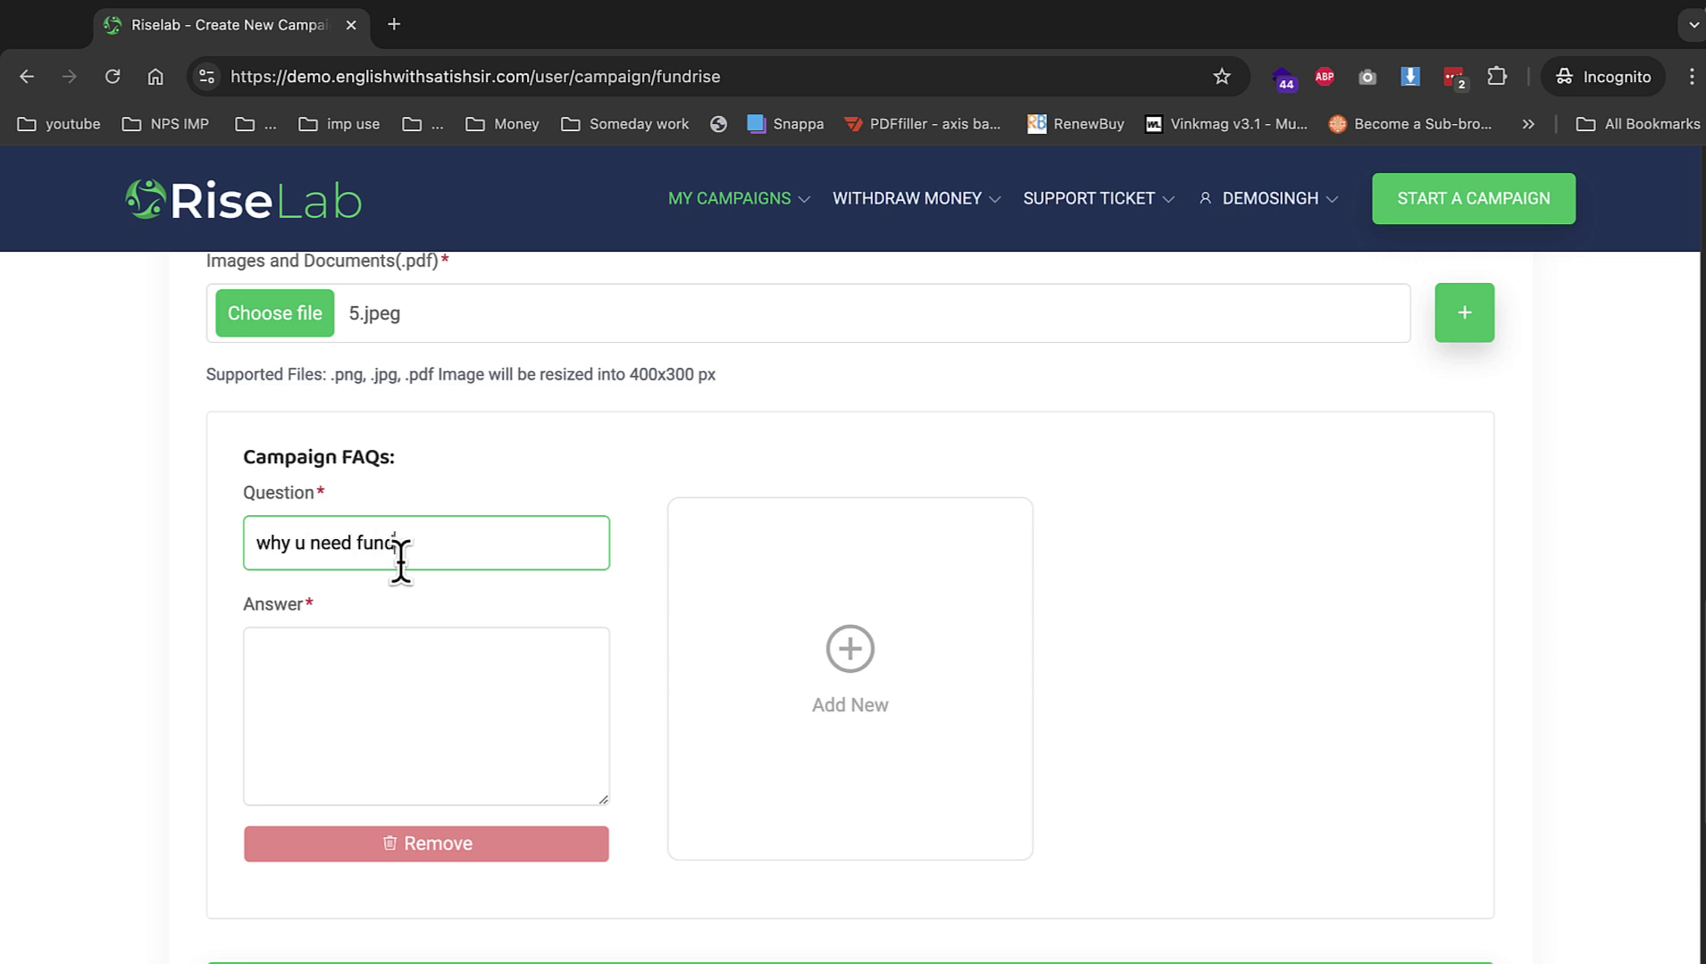
{"action": "key", "text": "ctrl+a"}
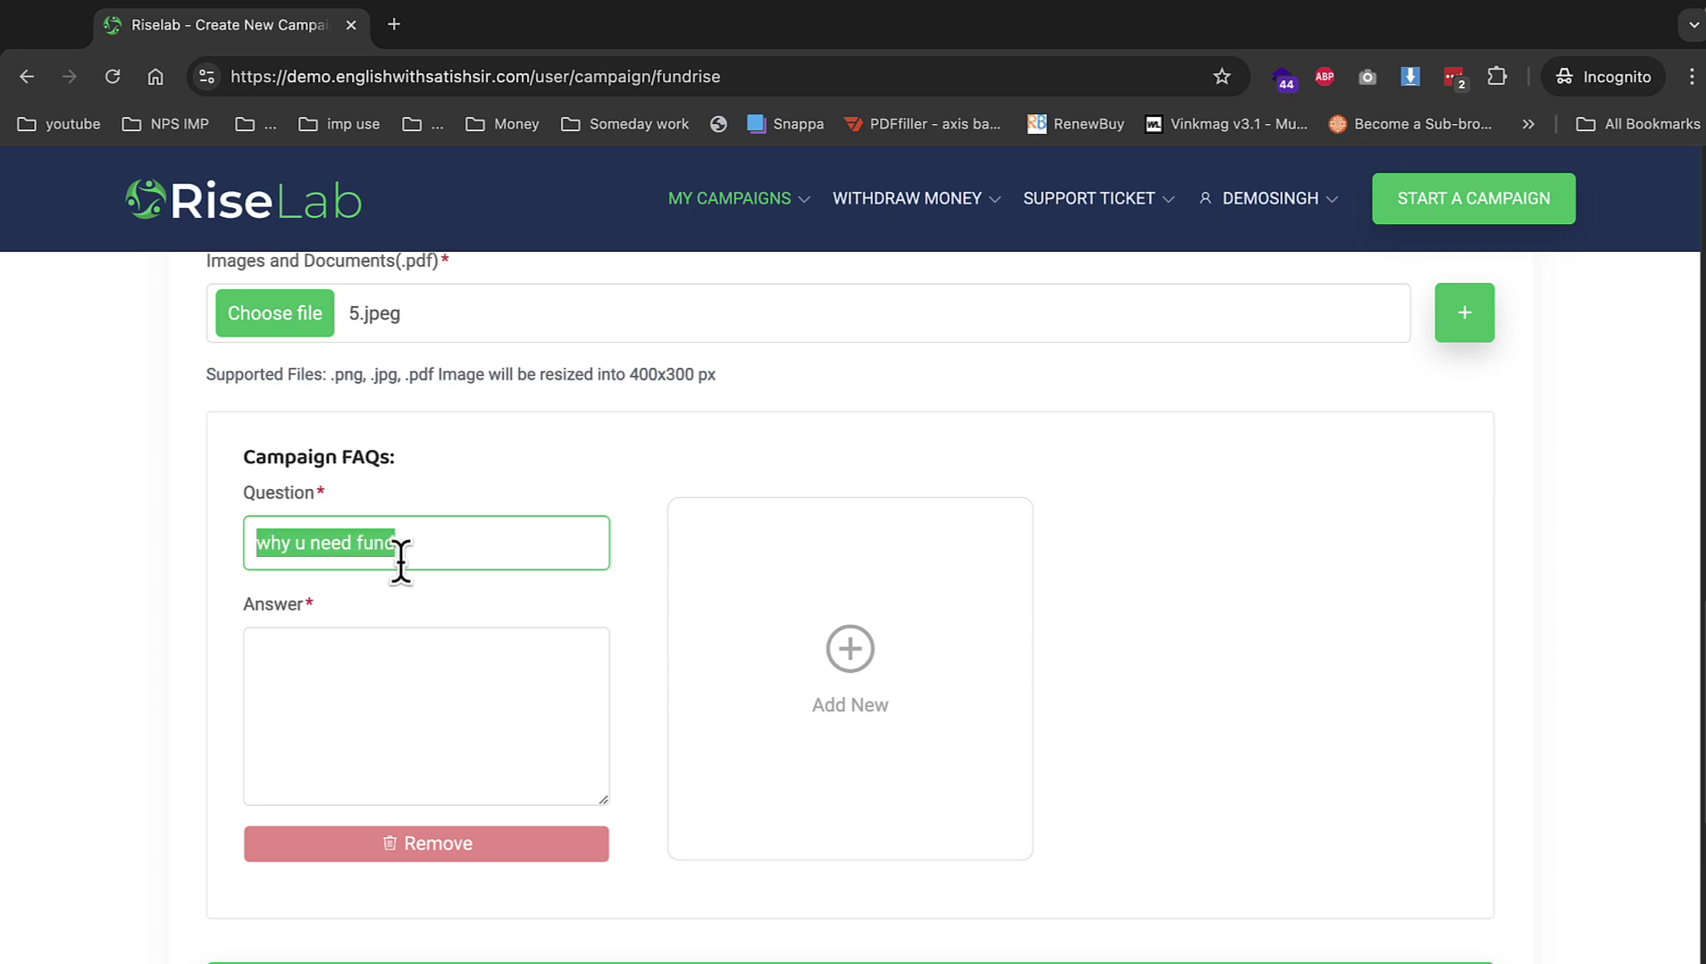
{"action": "key", "text": "ctrl+c"}
{"action": "left_click", "coordinate": [377, 674]}
{"action": "key", "text": "ctrl+v"}
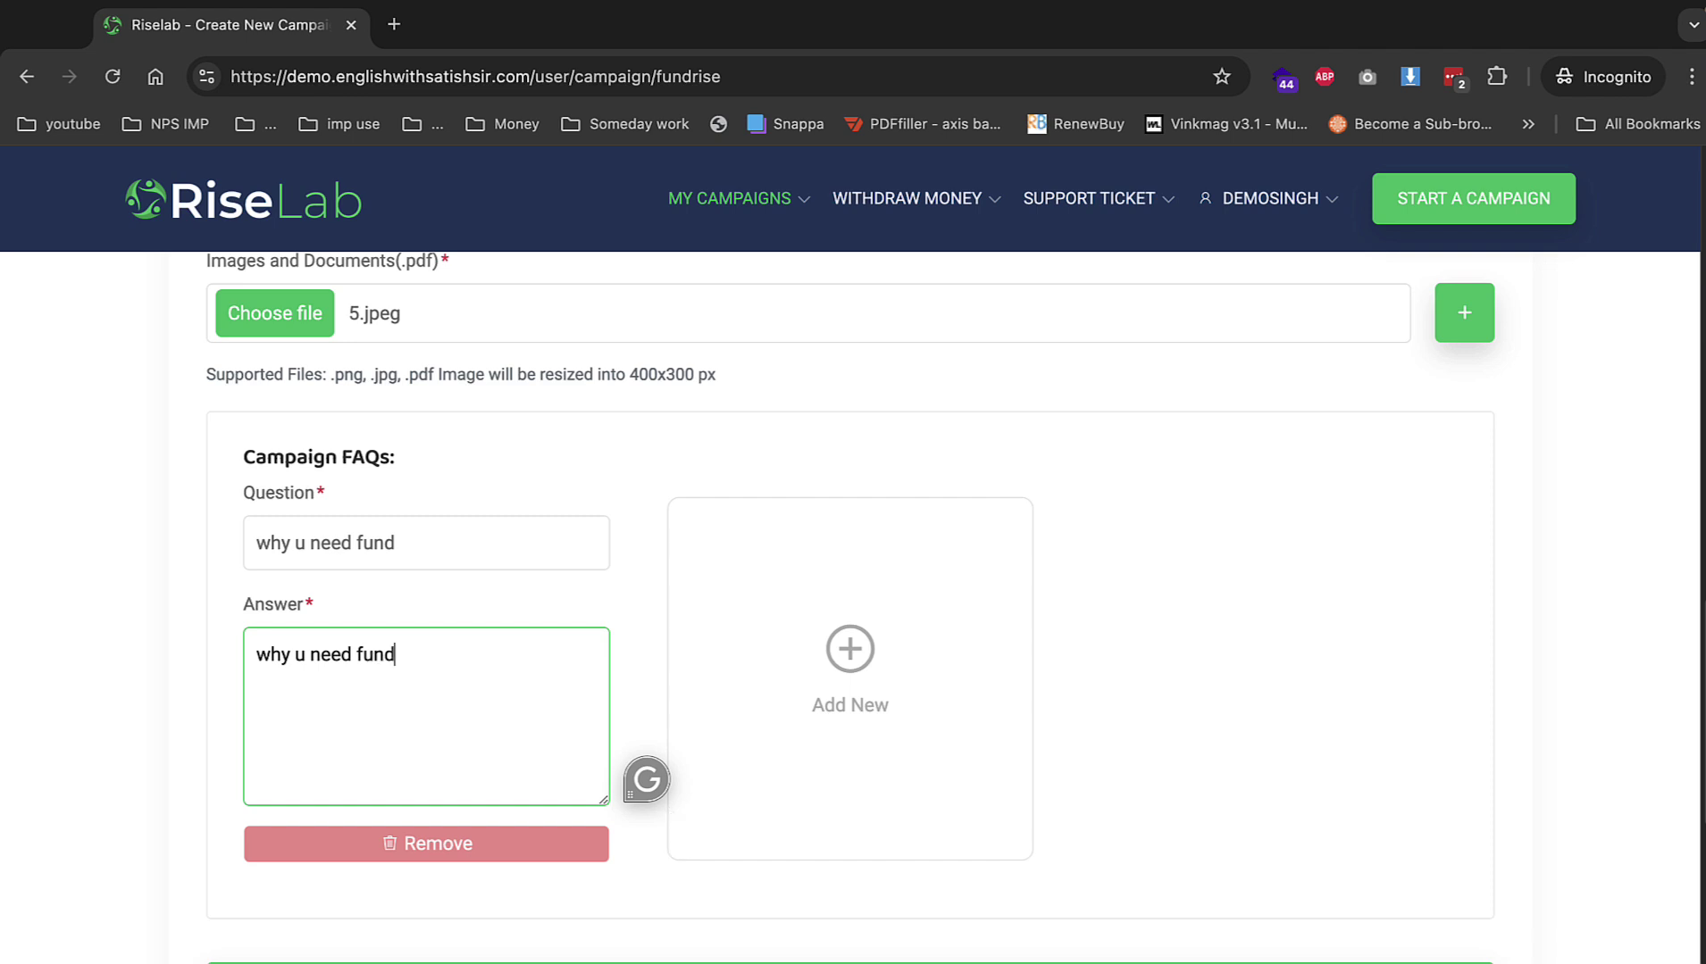
{"action": "left_click", "coordinate": [849, 962]}
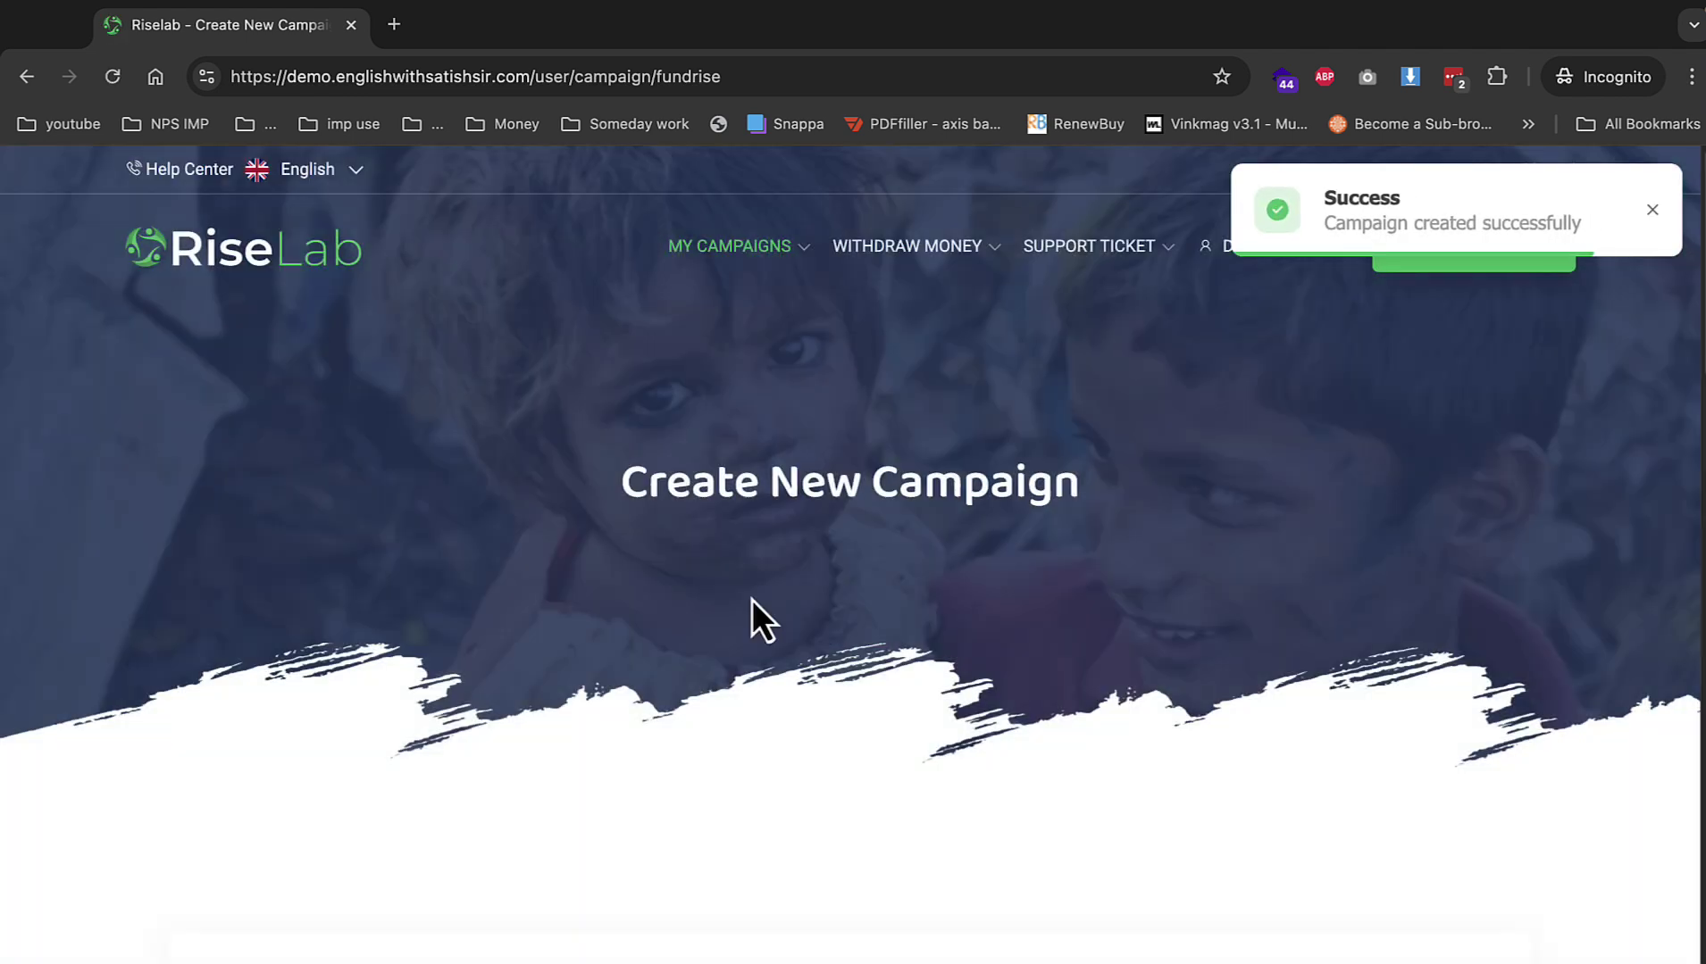
In the admin panel, open the school campaign under Campaigns > All Campaigns and confirm its approval.
{"action": "mouse_move", "coordinate": [182, 8]}
{"action": "left_click", "coordinate": [71, 54]}
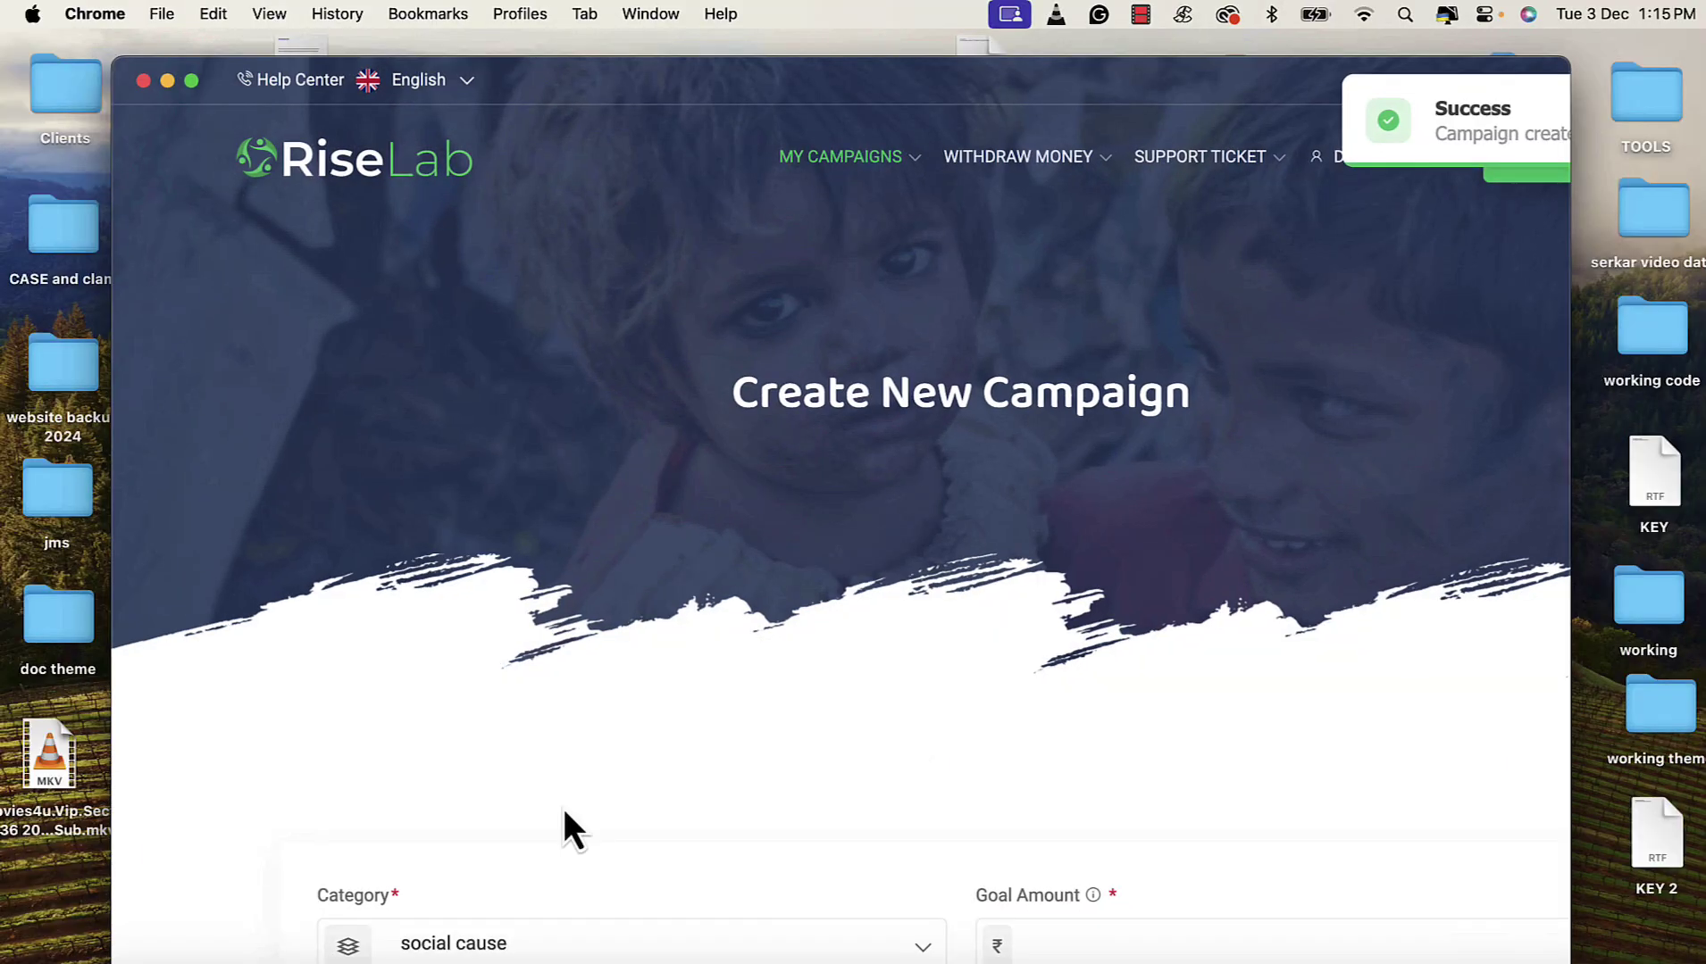
{"action": "key", "text": "ctrl+Right"}
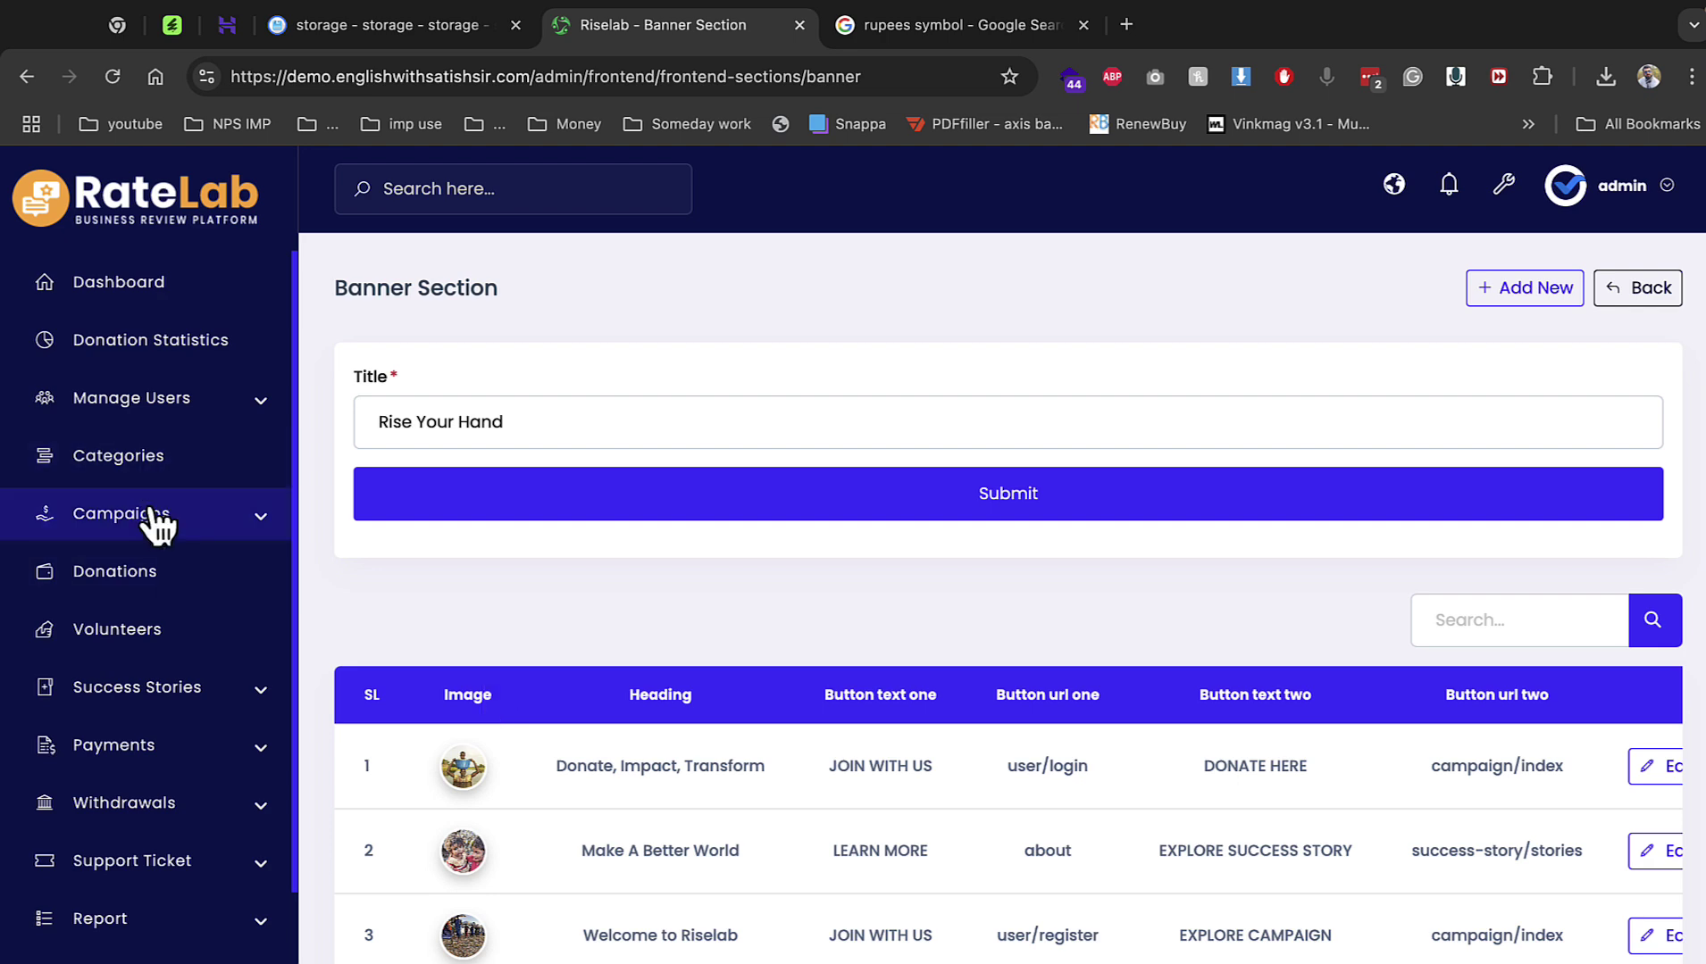
{"action": "left_click", "coordinate": [147, 518]}
{"action": "left_click", "coordinate": [134, 562]}
{"action": "left_click", "coordinate": [1637, 473]}
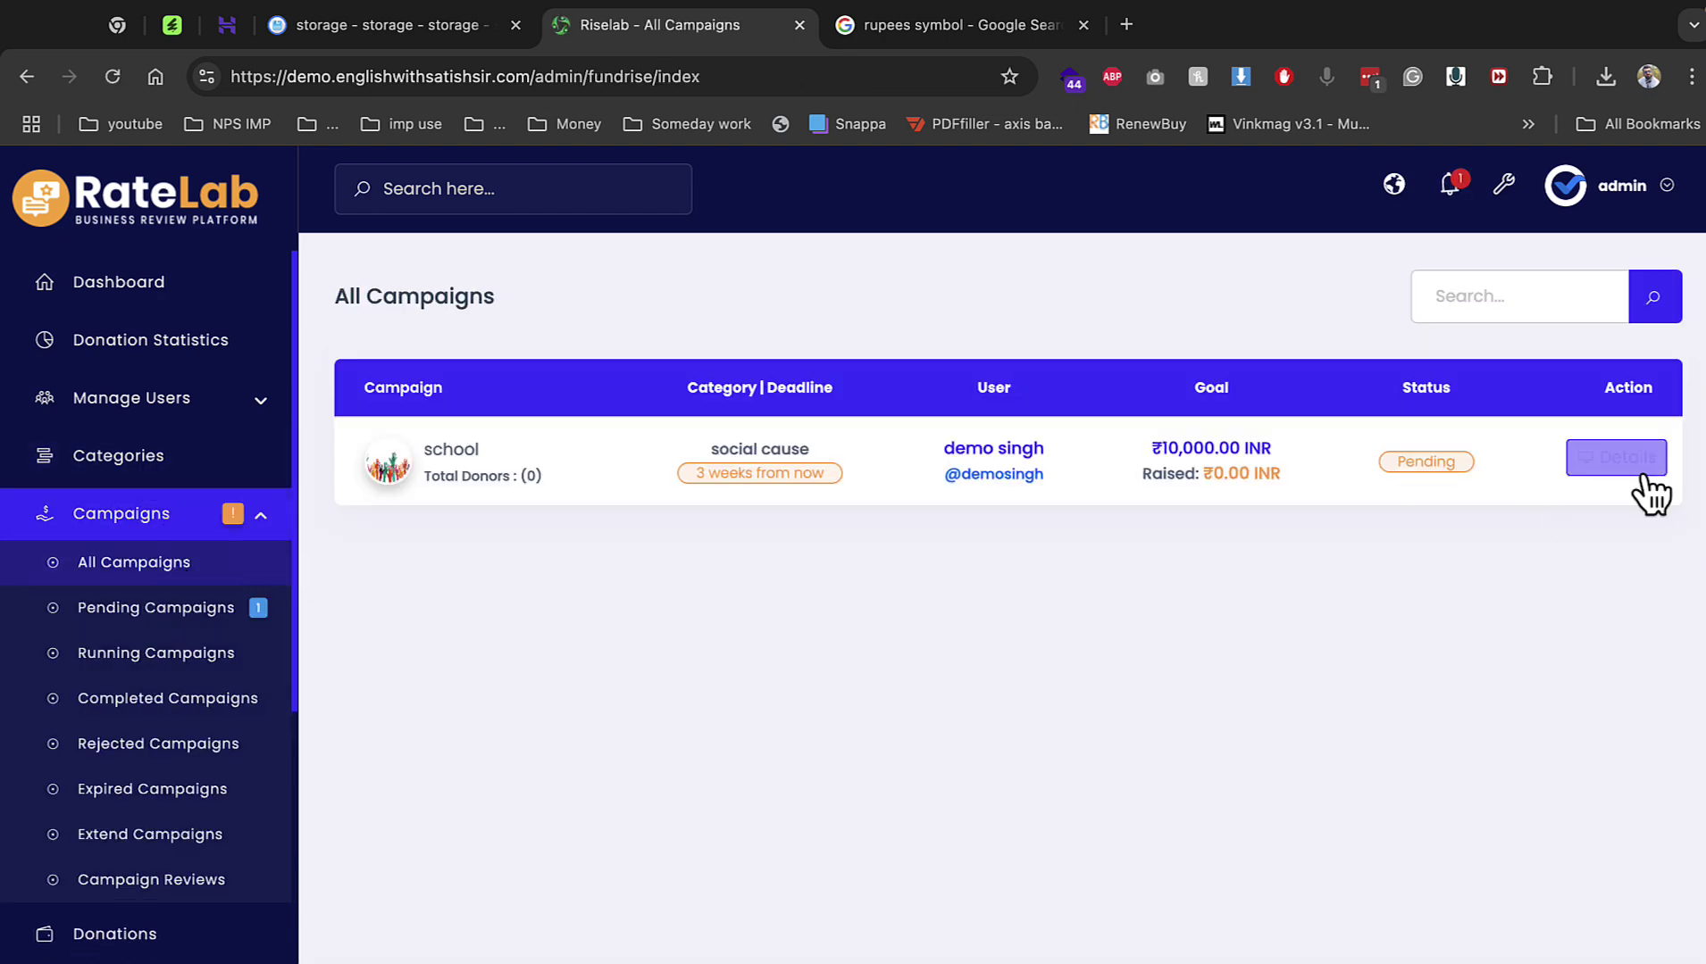
{"action": "scroll", "coordinate": [891, 609], "scroll_direction": "down", "scroll_amount": 5}
{"action": "scroll", "coordinate": [919, 591], "scroll_direction": "up", "scroll_amount": 1}
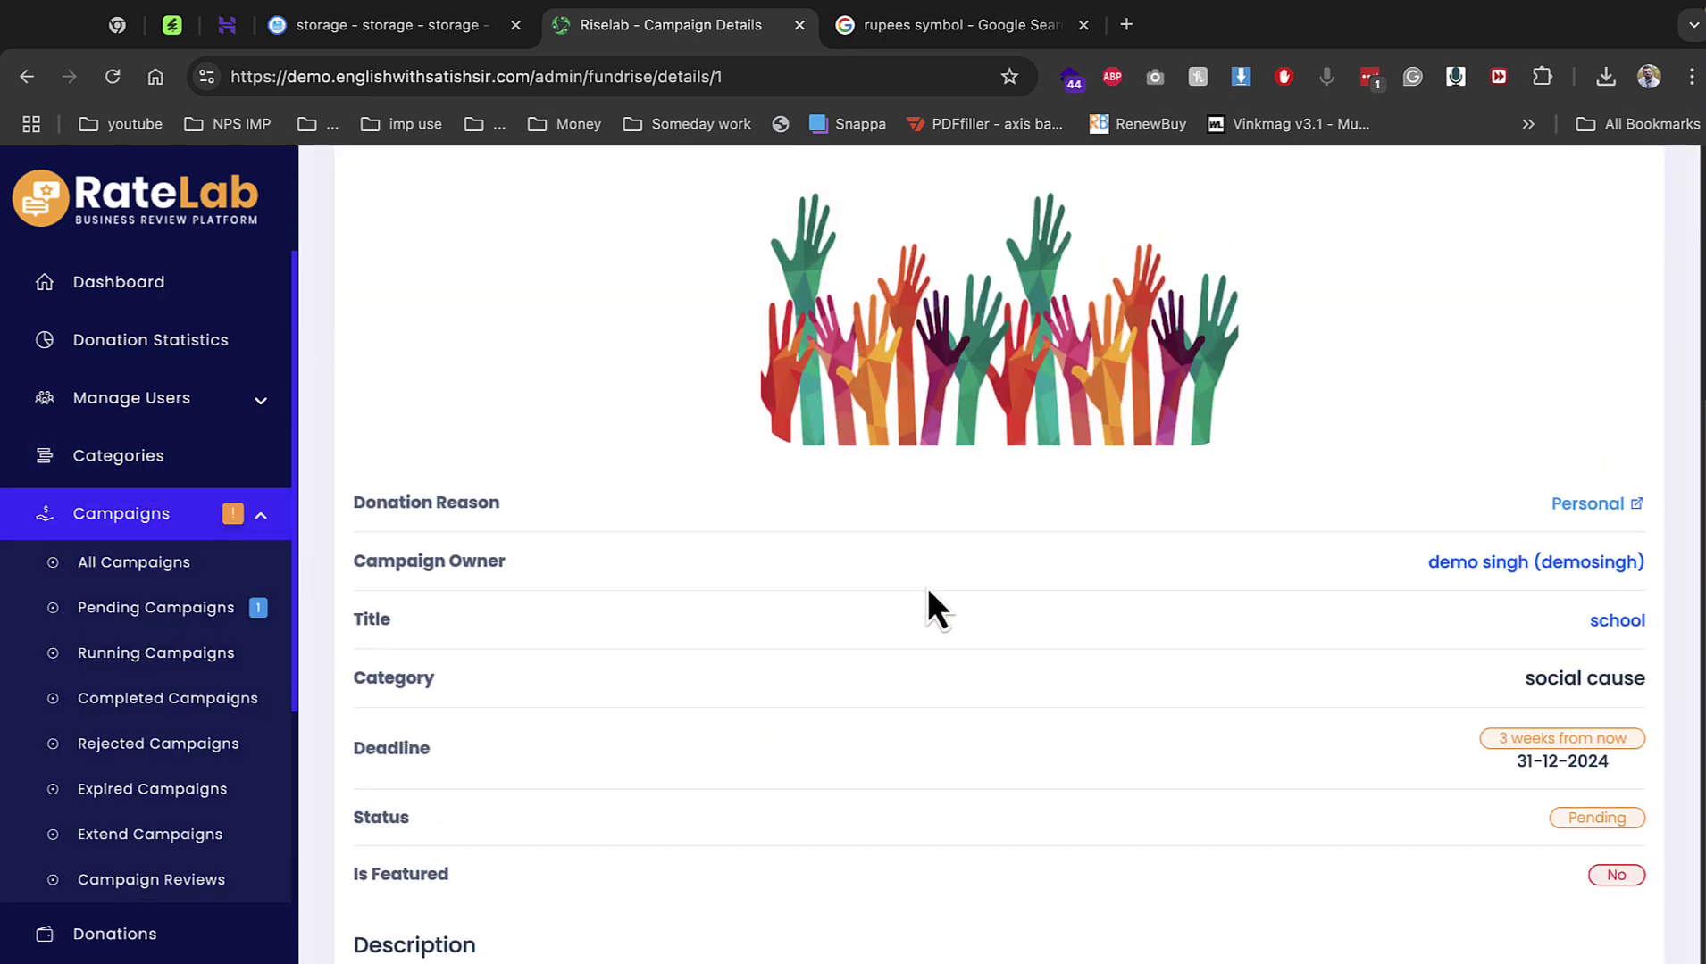
{"action": "scroll", "coordinate": [1514, 359], "scroll_direction": "up", "scroll_amount": 5}
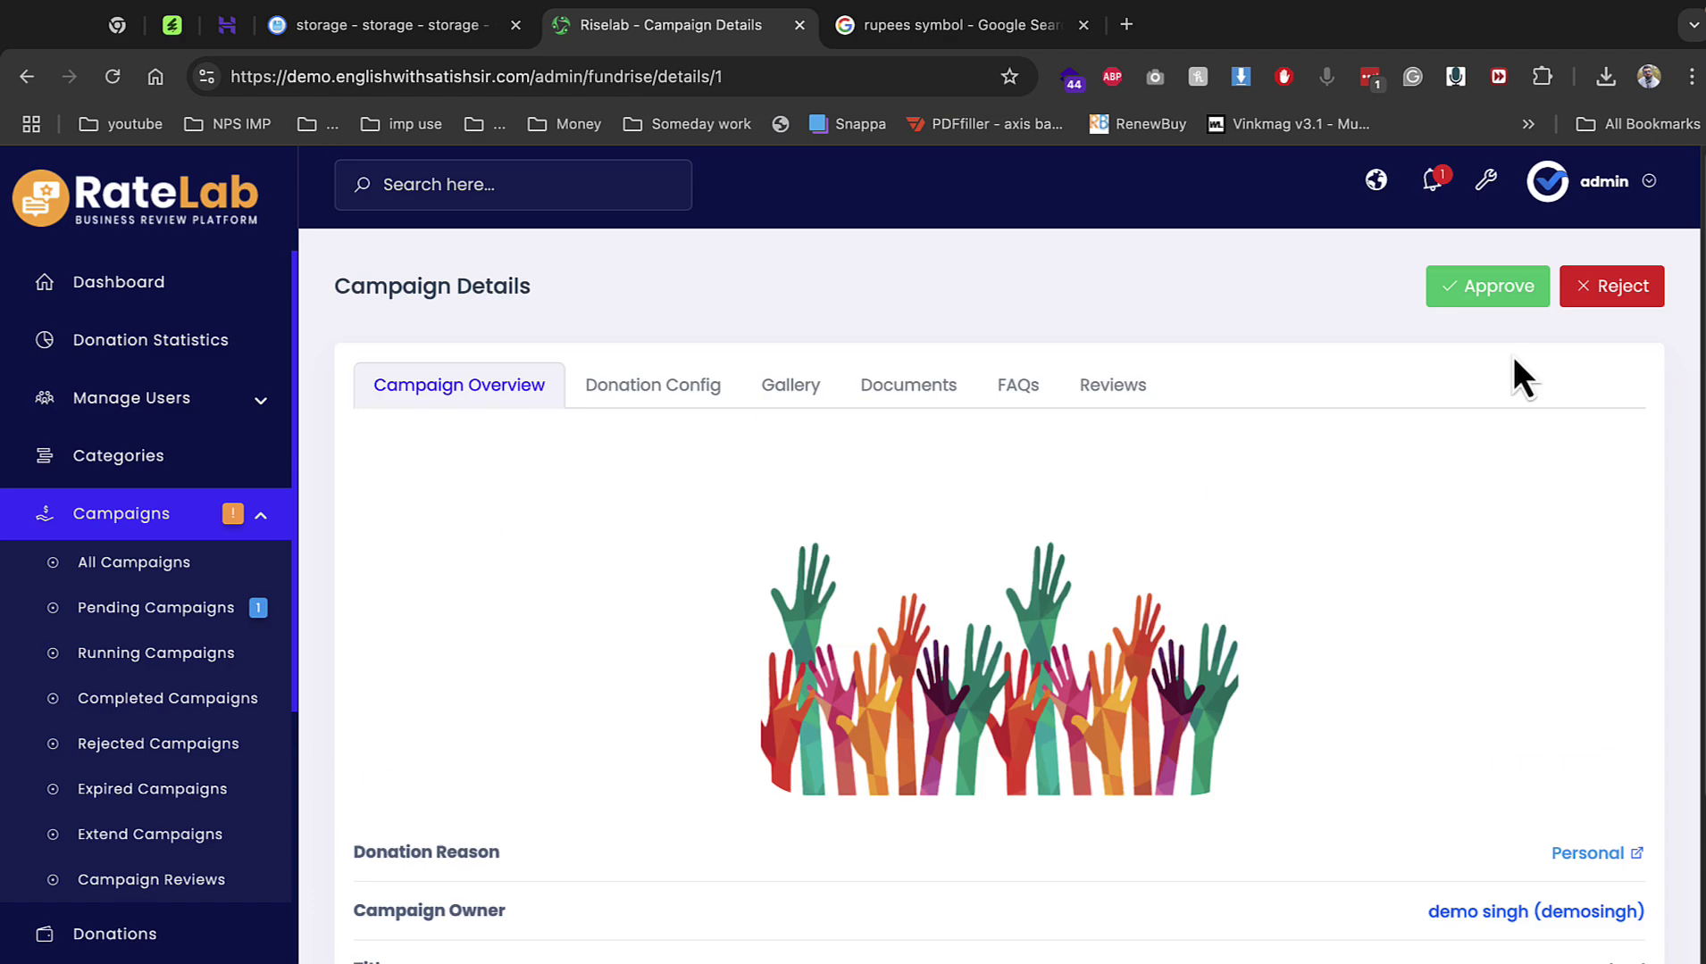
{"action": "left_click", "coordinate": [1497, 296]}
{"action": "left_click", "coordinate": [1122, 368]}
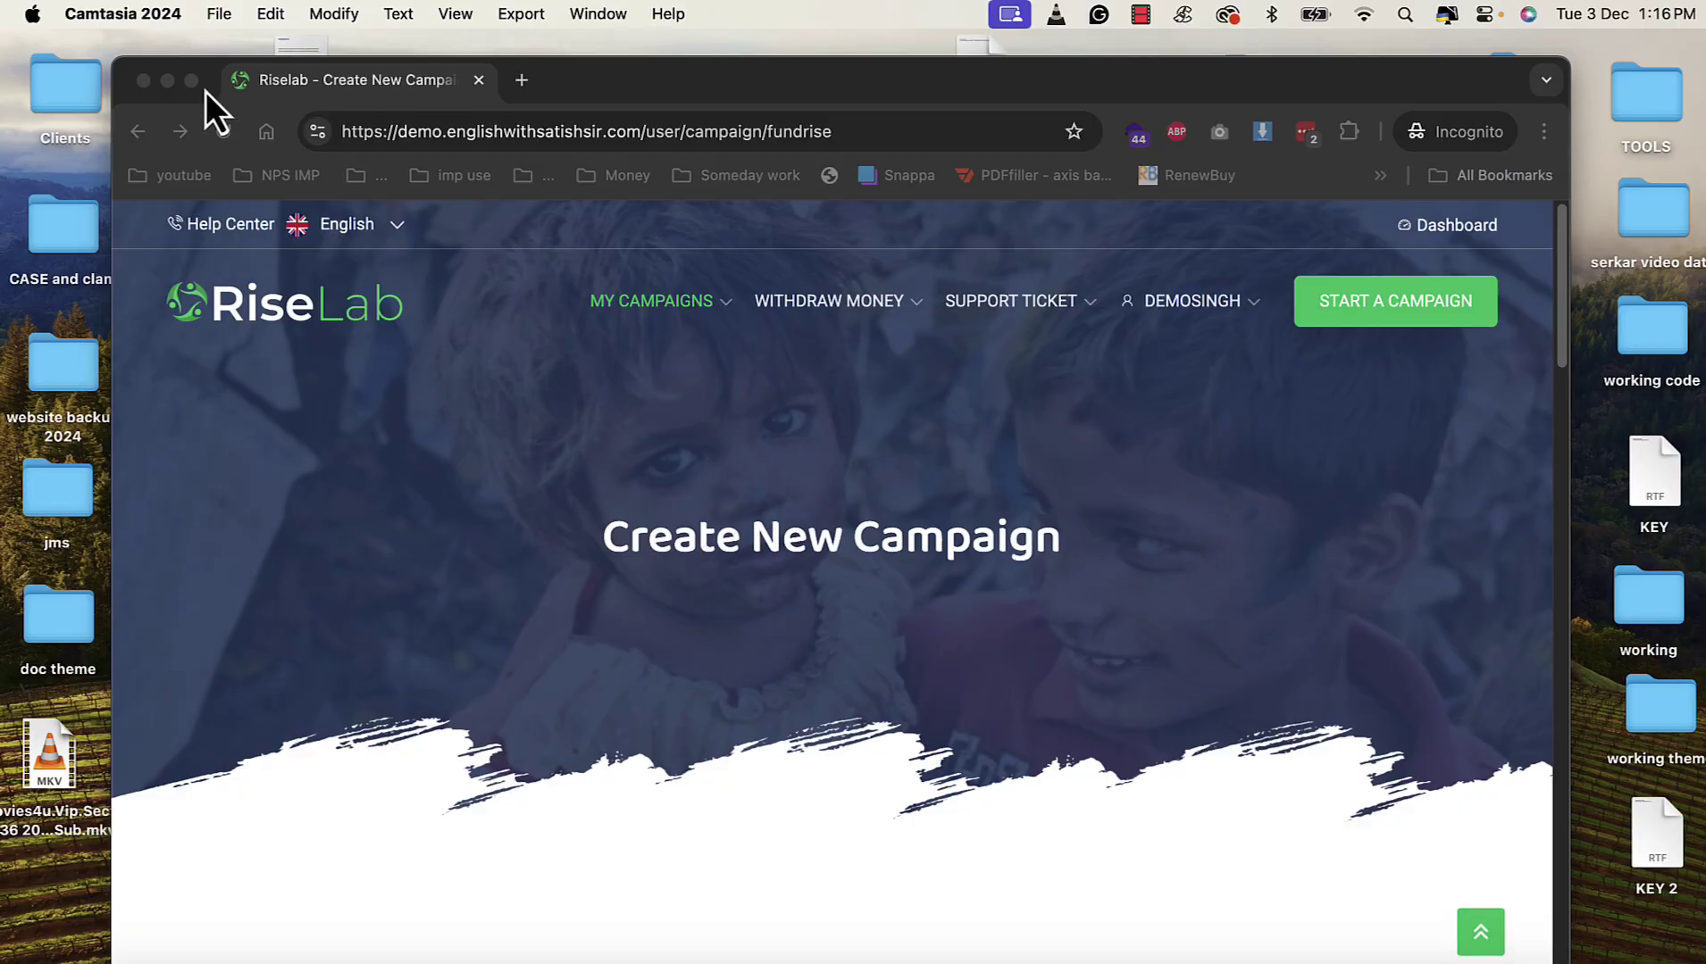
Reload the owner's page and view the school campaign under My Campaigns > Approved Campaigns.
{"action": "left_click", "coordinate": [192, 82]}
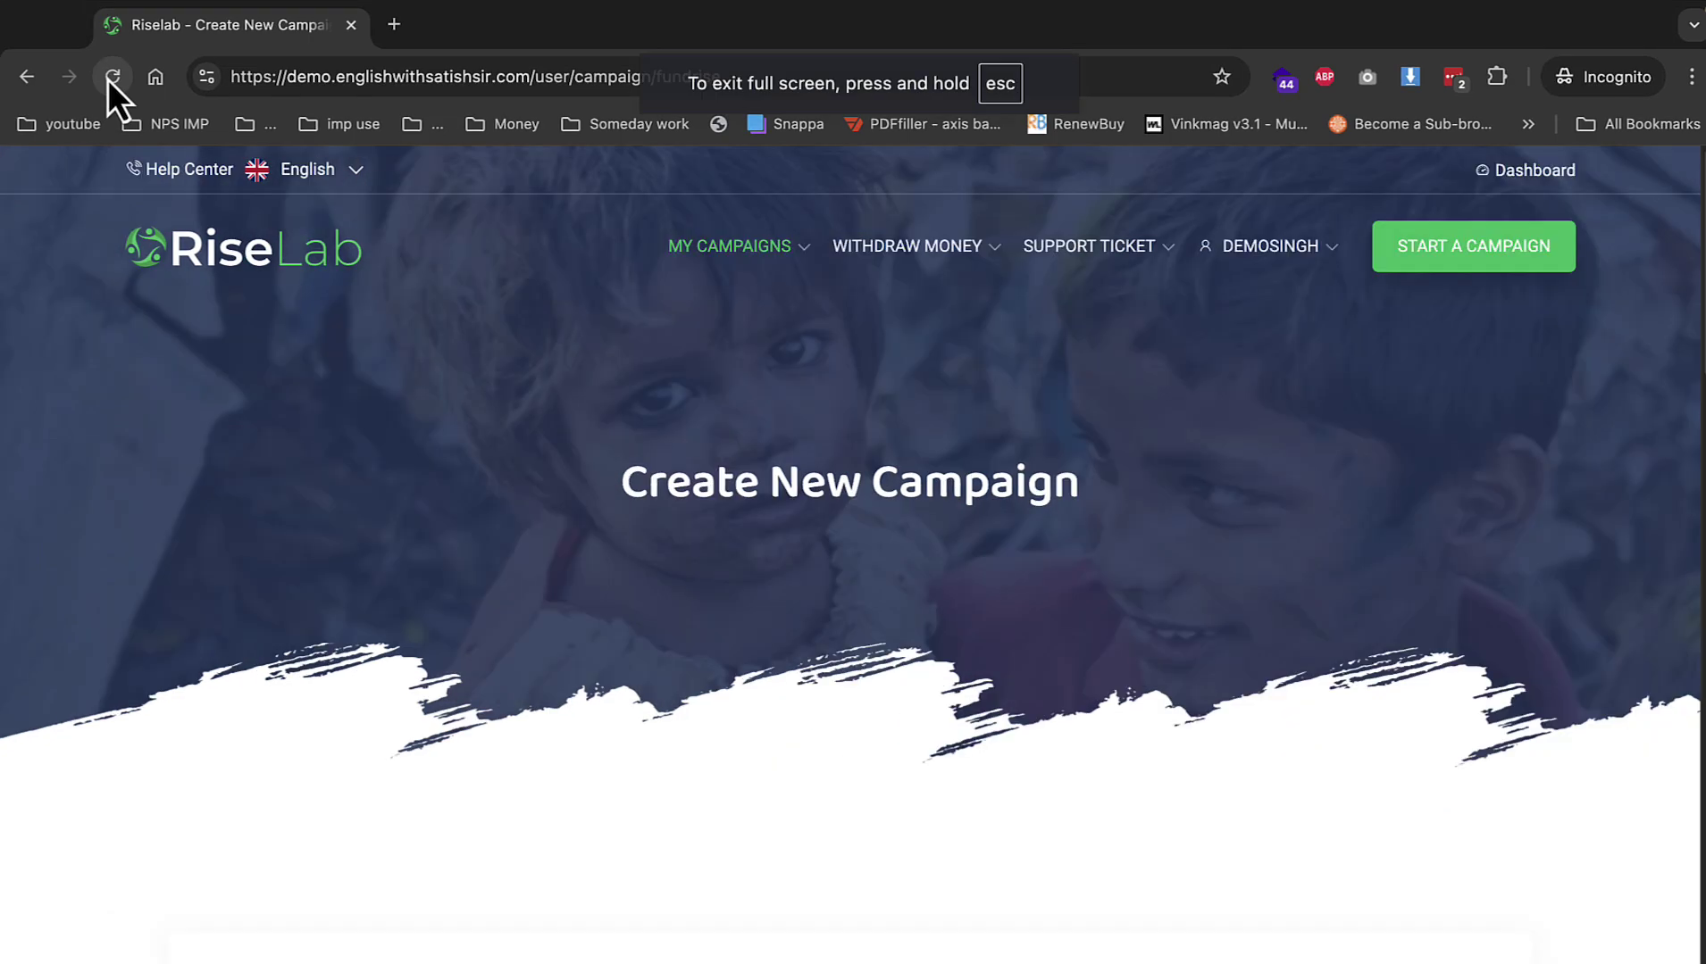
{"action": "left_click", "coordinate": [113, 76]}
{"action": "mouse_move", "coordinate": [721, 278]}
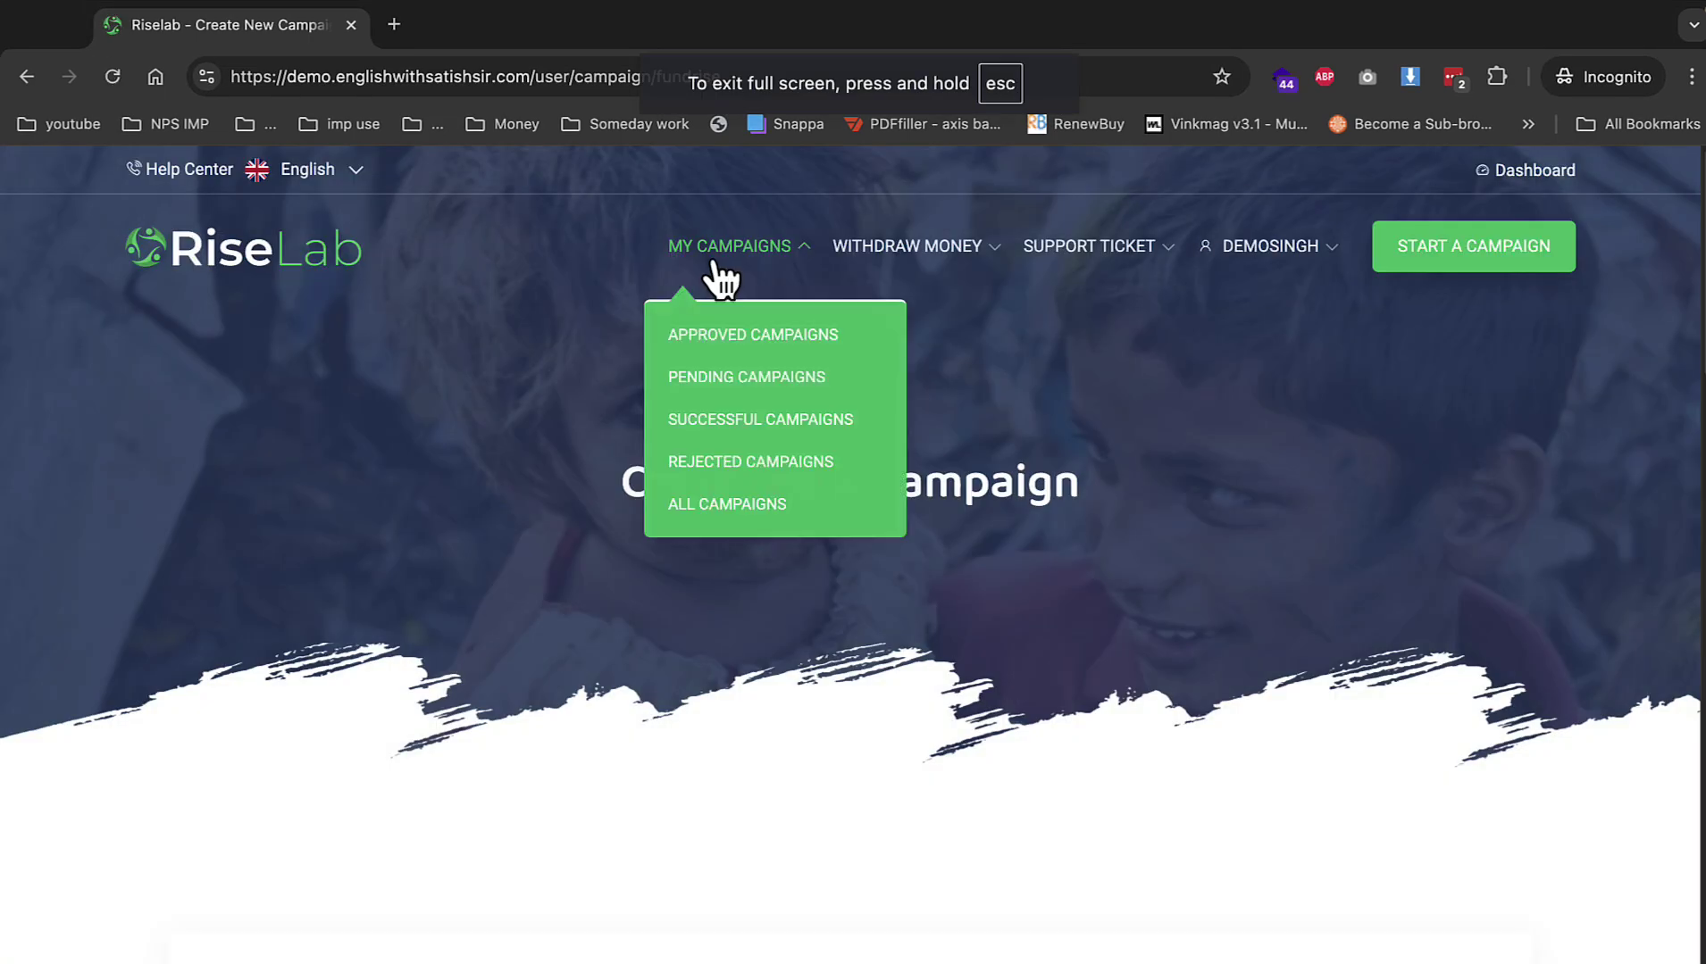
{"action": "left_click", "coordinate": [715, 337]}
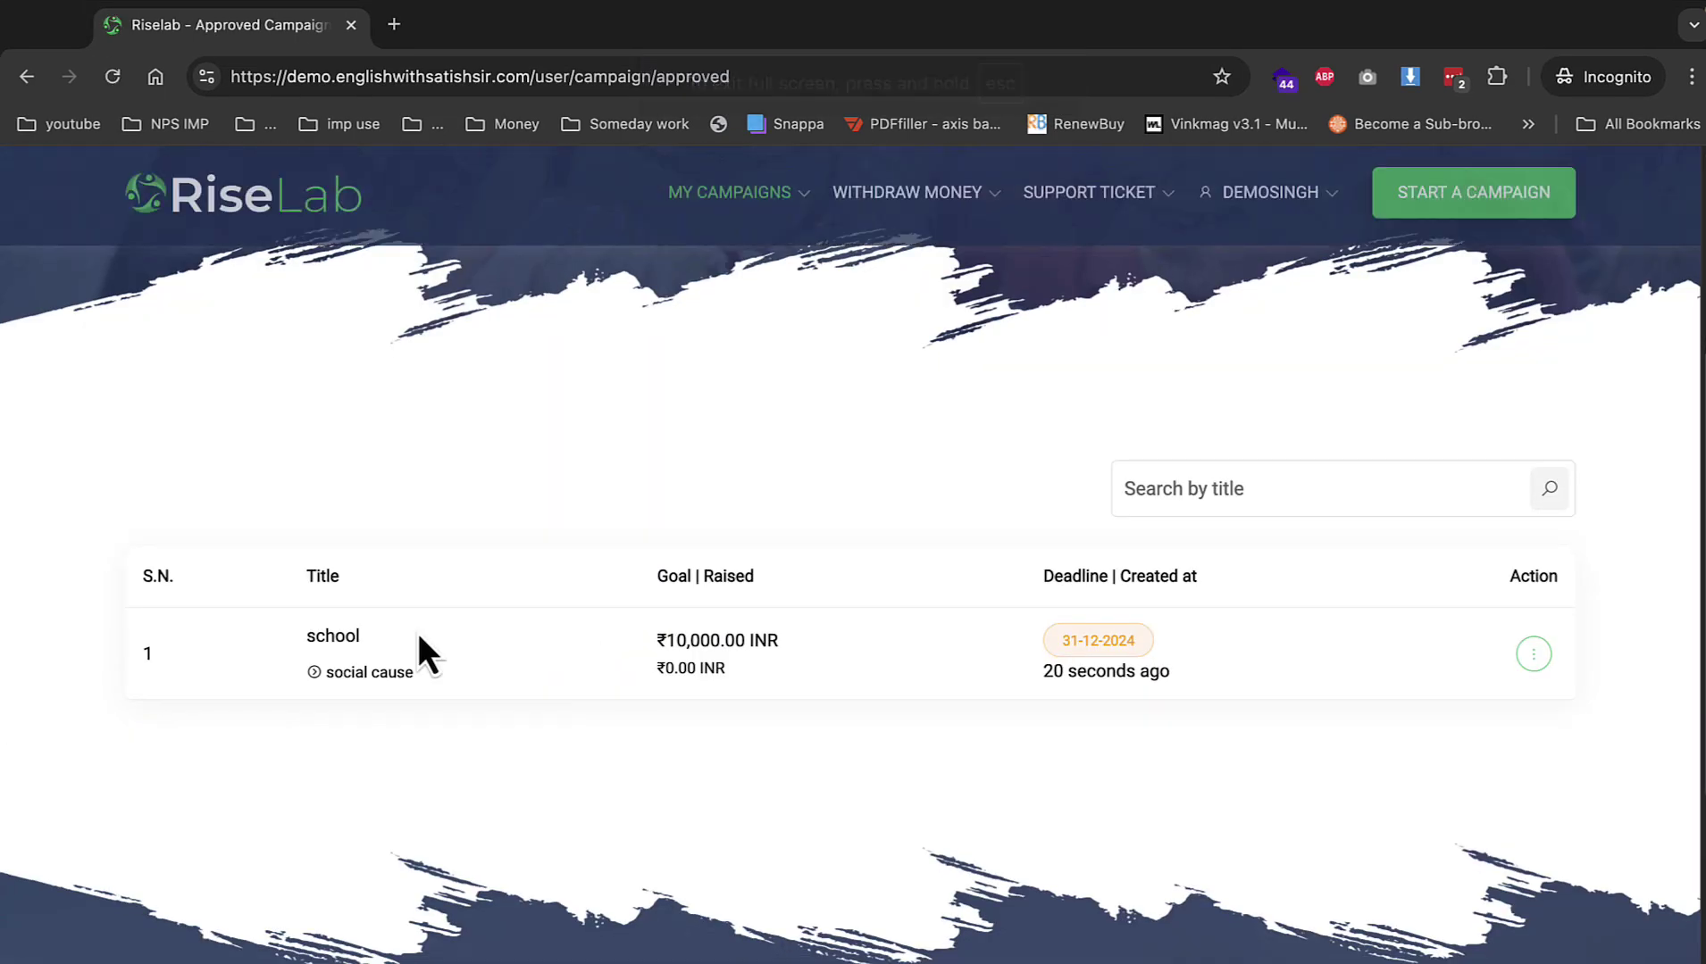
Browse the Transaction Log and Withdraw Money pages, then log out of the owner account.
{"action": "mouse_move", "coordinate": [1327, 219]}
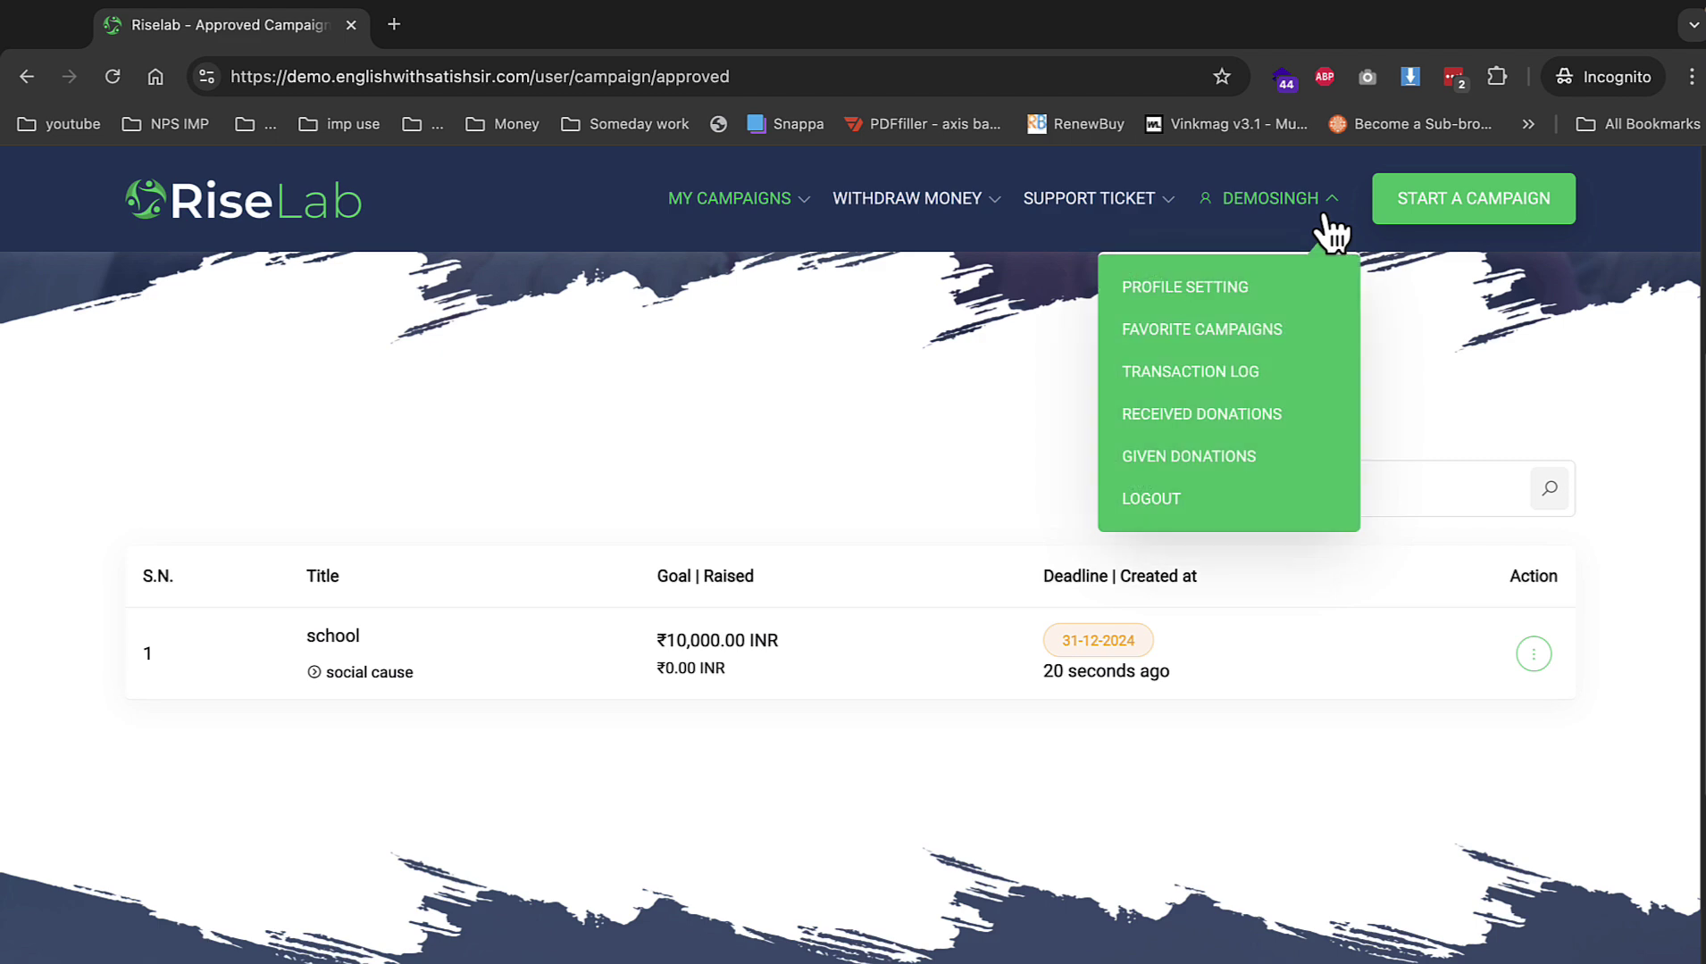
{"action": "left_click", "coordinate": [1206, 371]}
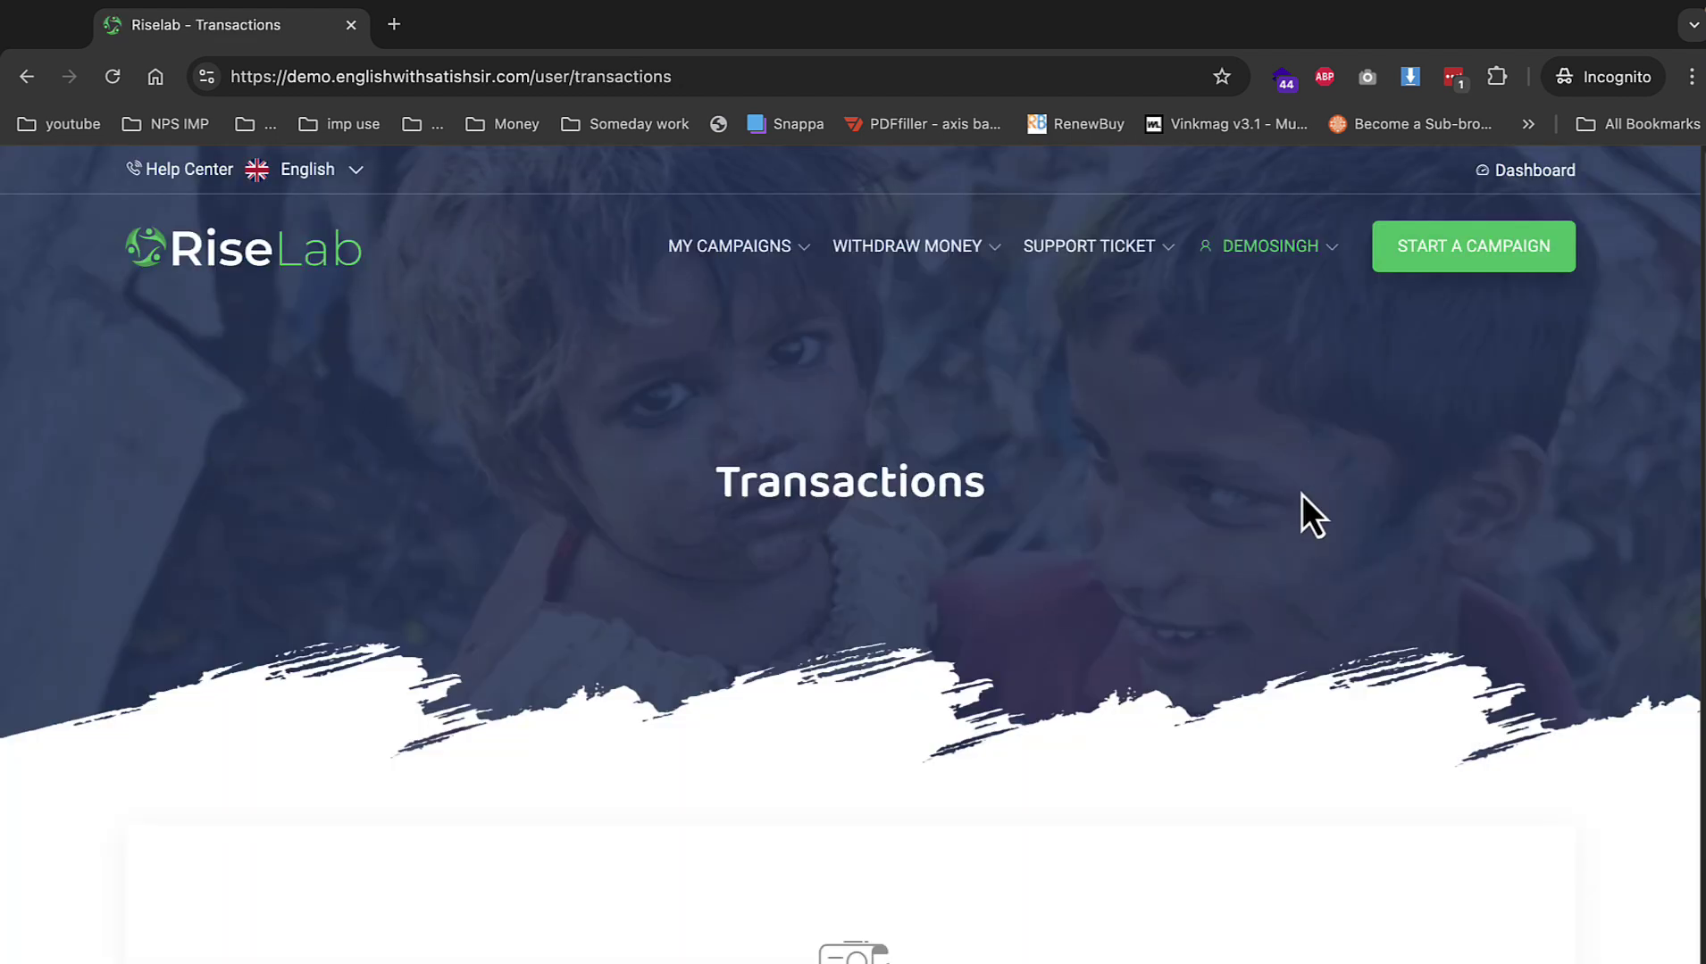
{"action": "mouse_move", "coordinate": [1300, 250]}
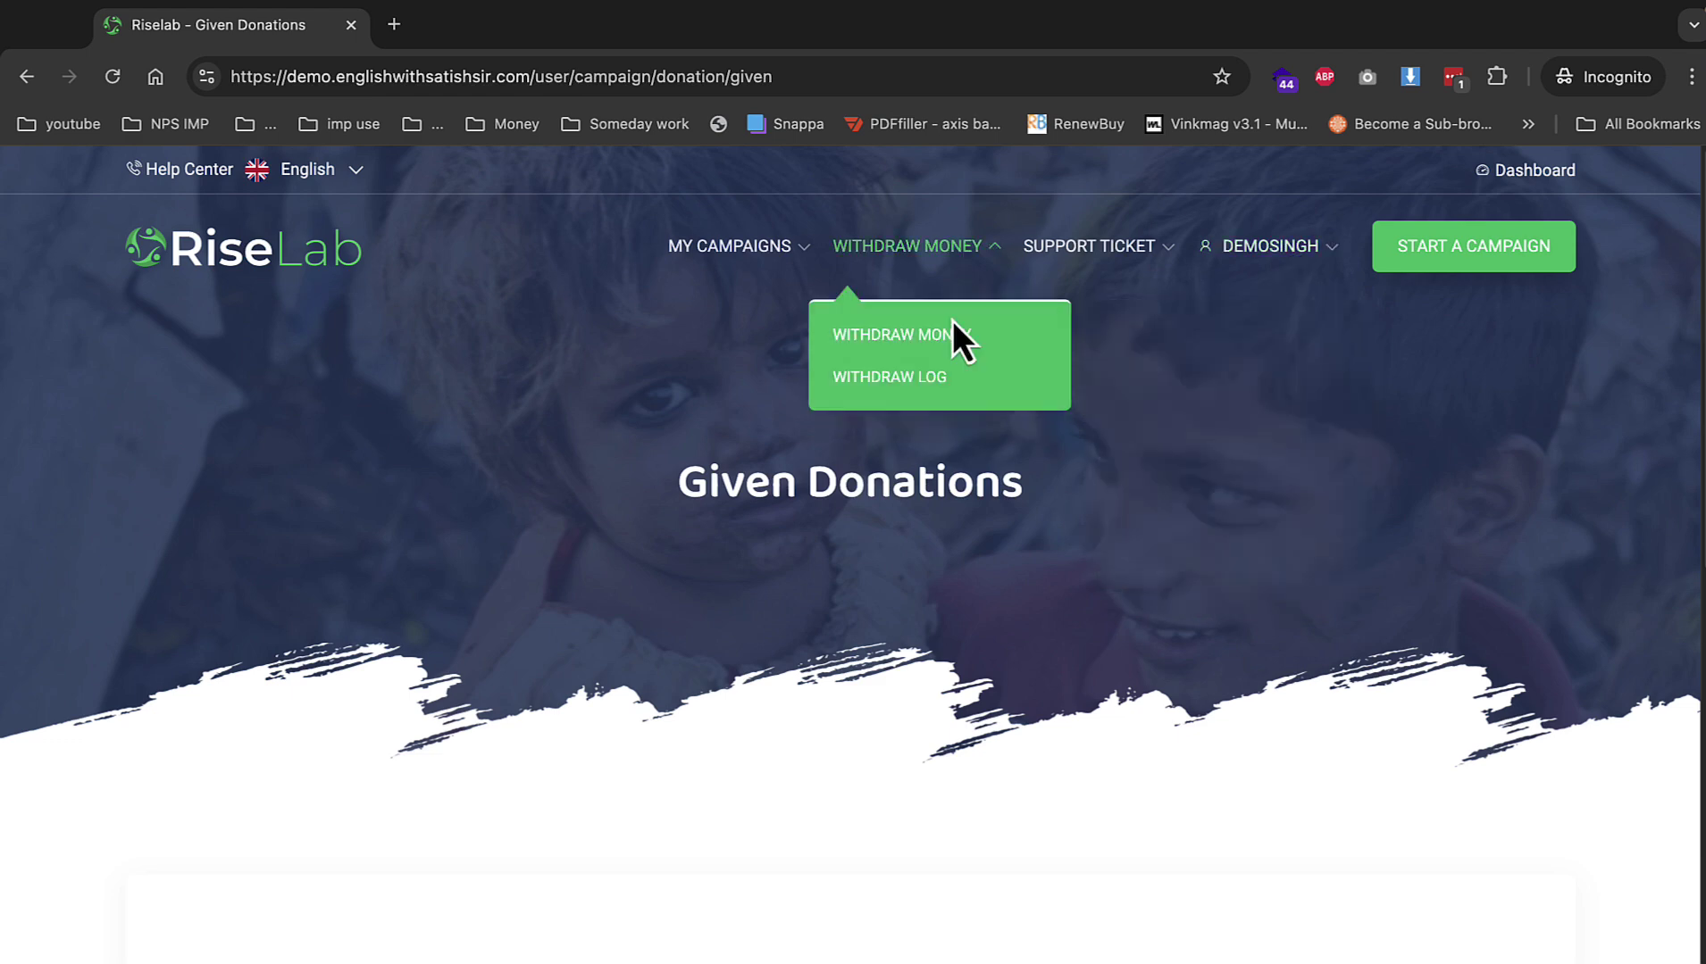
{"action": "left_click", "coordinate": [951, 327]}
{"action": "scroll", "coordinate": [1116, 527], "scroll_direction": "down", "scroll_amount": 5}
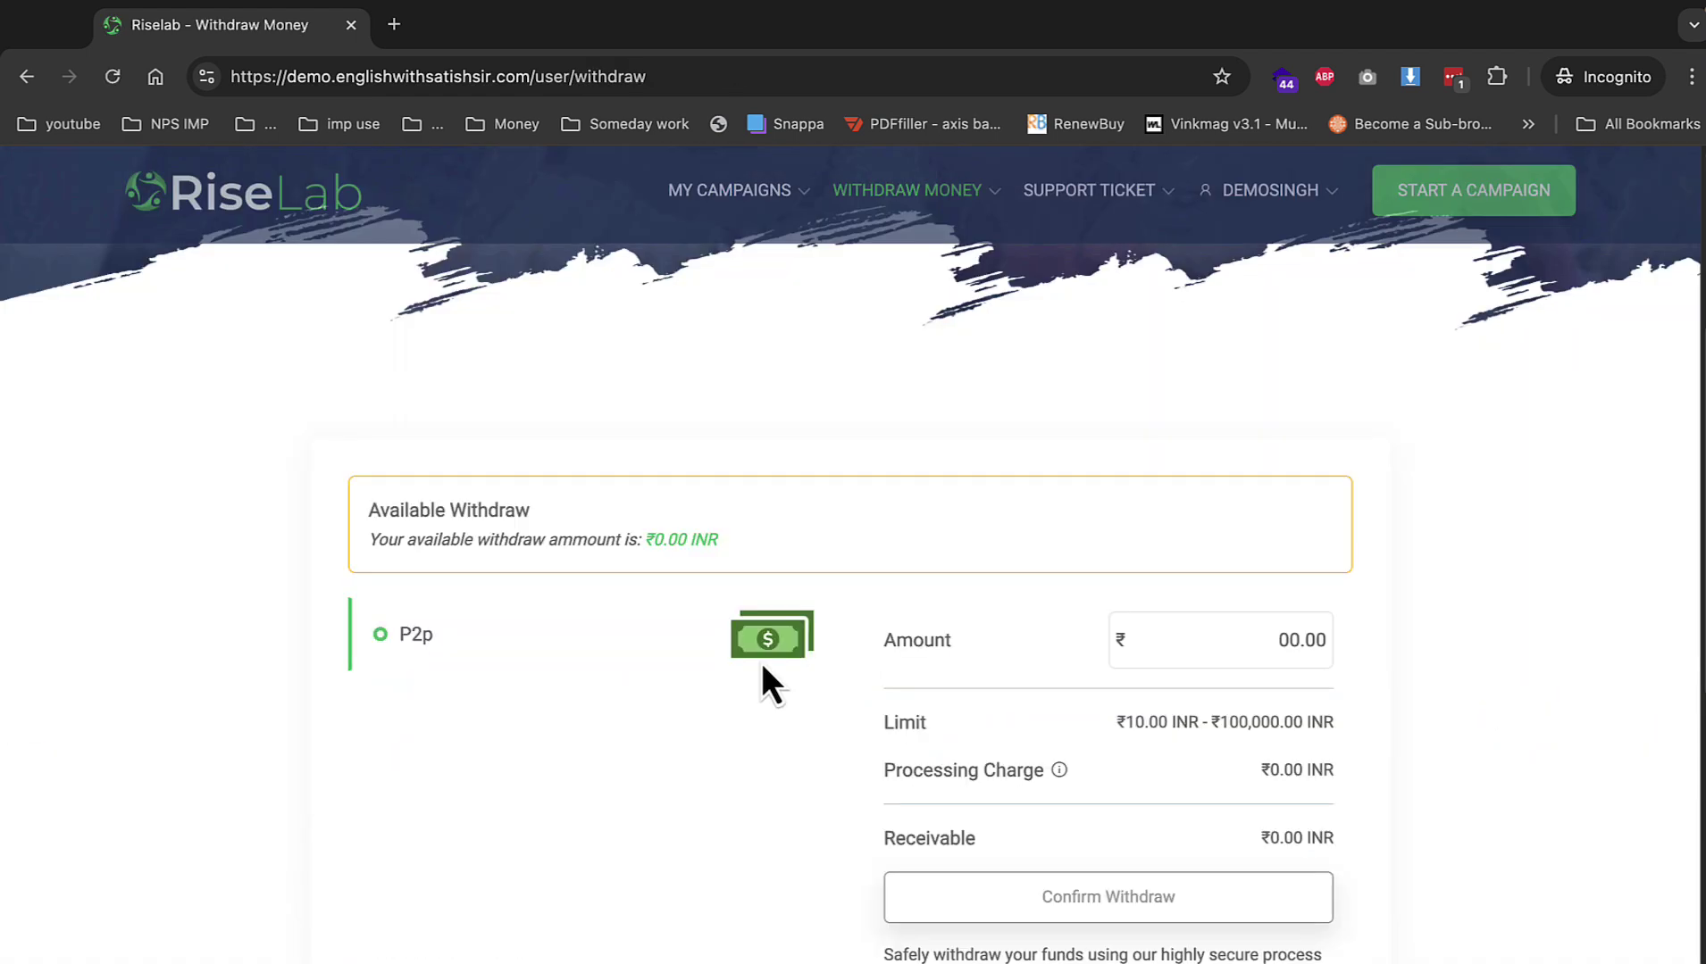
{"action": "type", "text": "1000"}
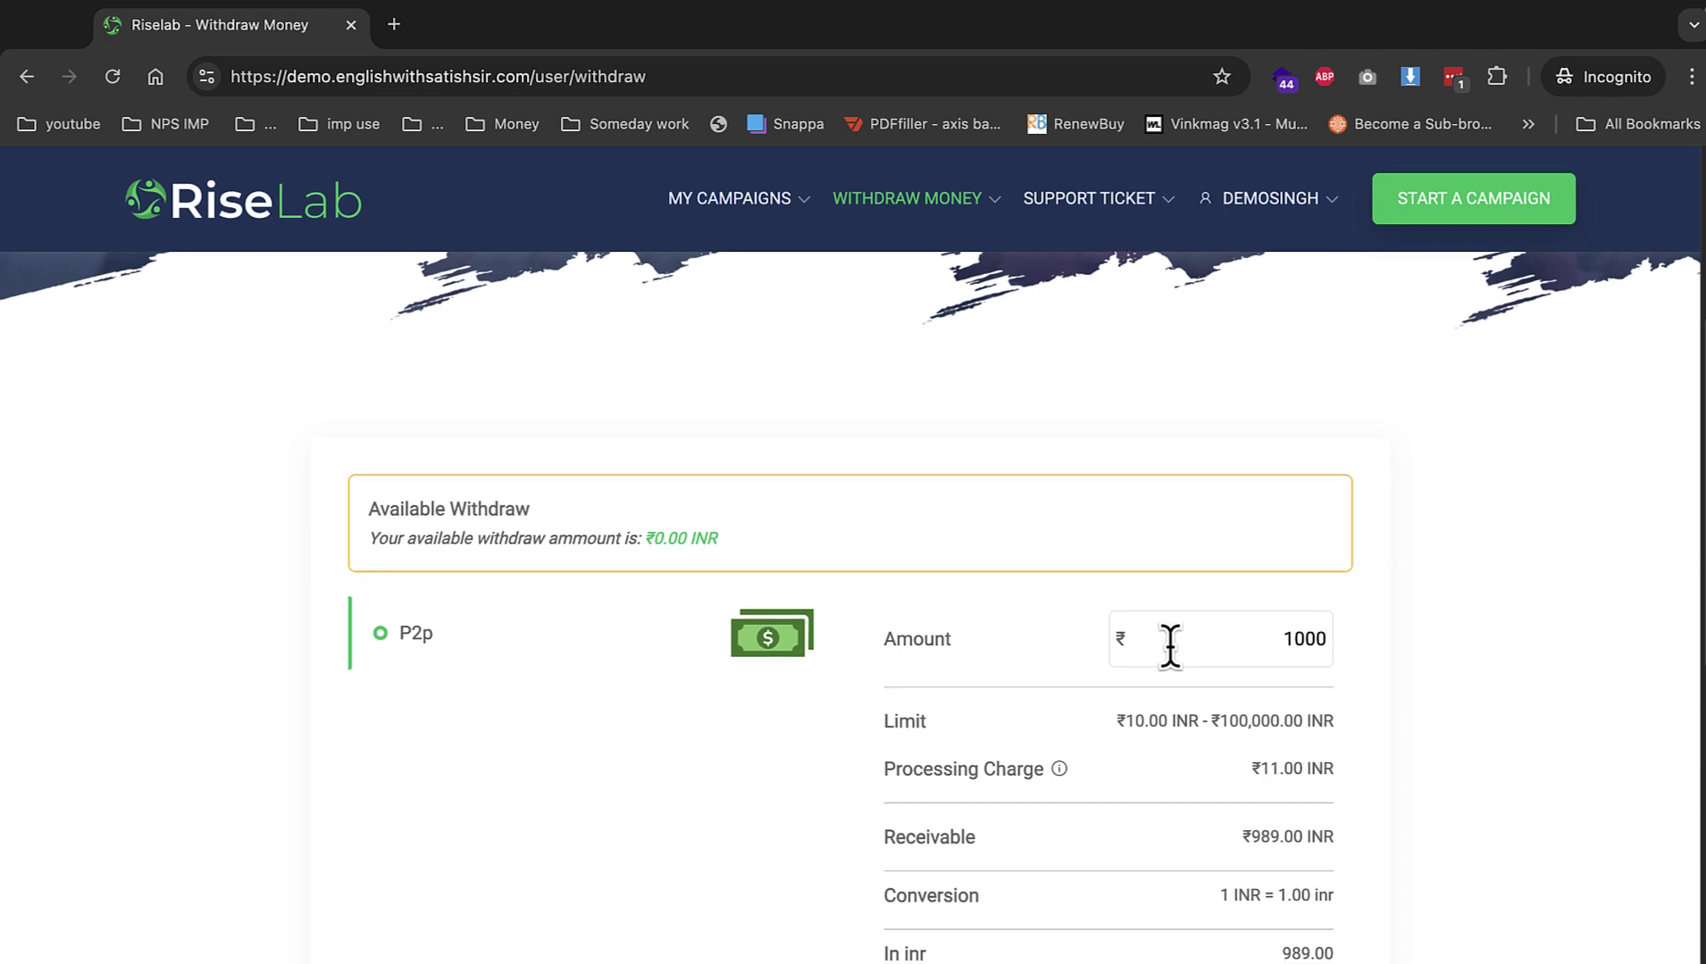
{"action": "scroll", "coordinate": [1170, 645], "scroll_direction": "down", "scroll_amount": 4}
{"action": "mouse_move", "coordinate": [1302, 234]}
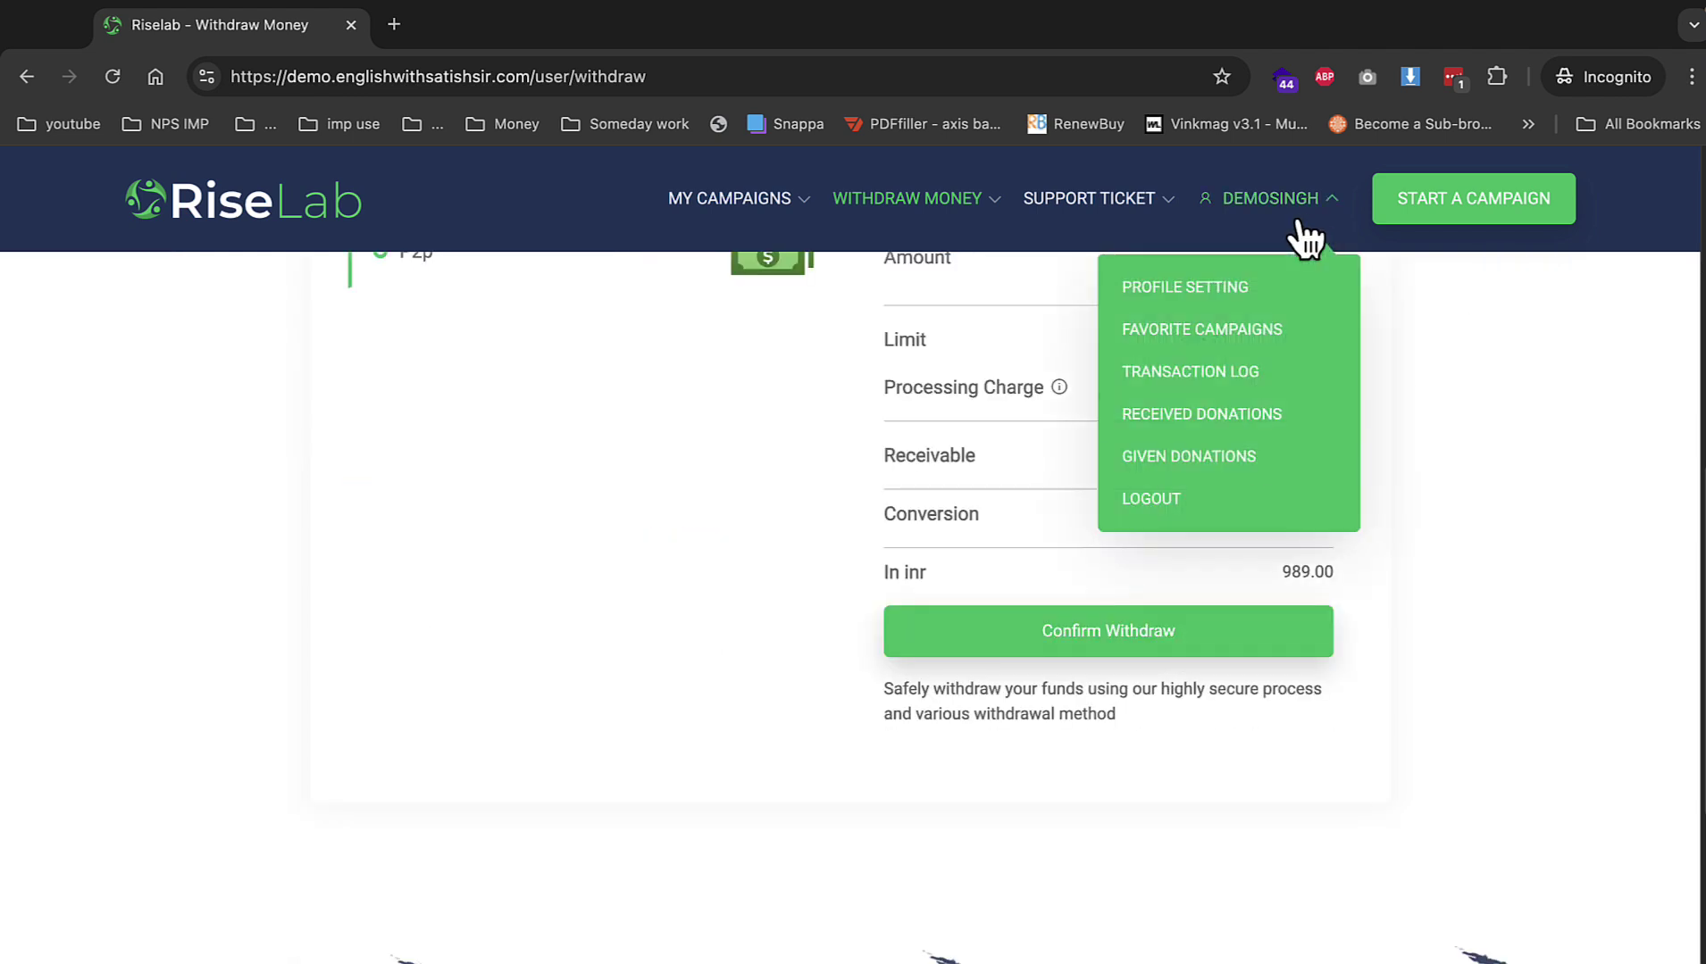
{"action": "left_click", "coordinate": [1219, 512]}
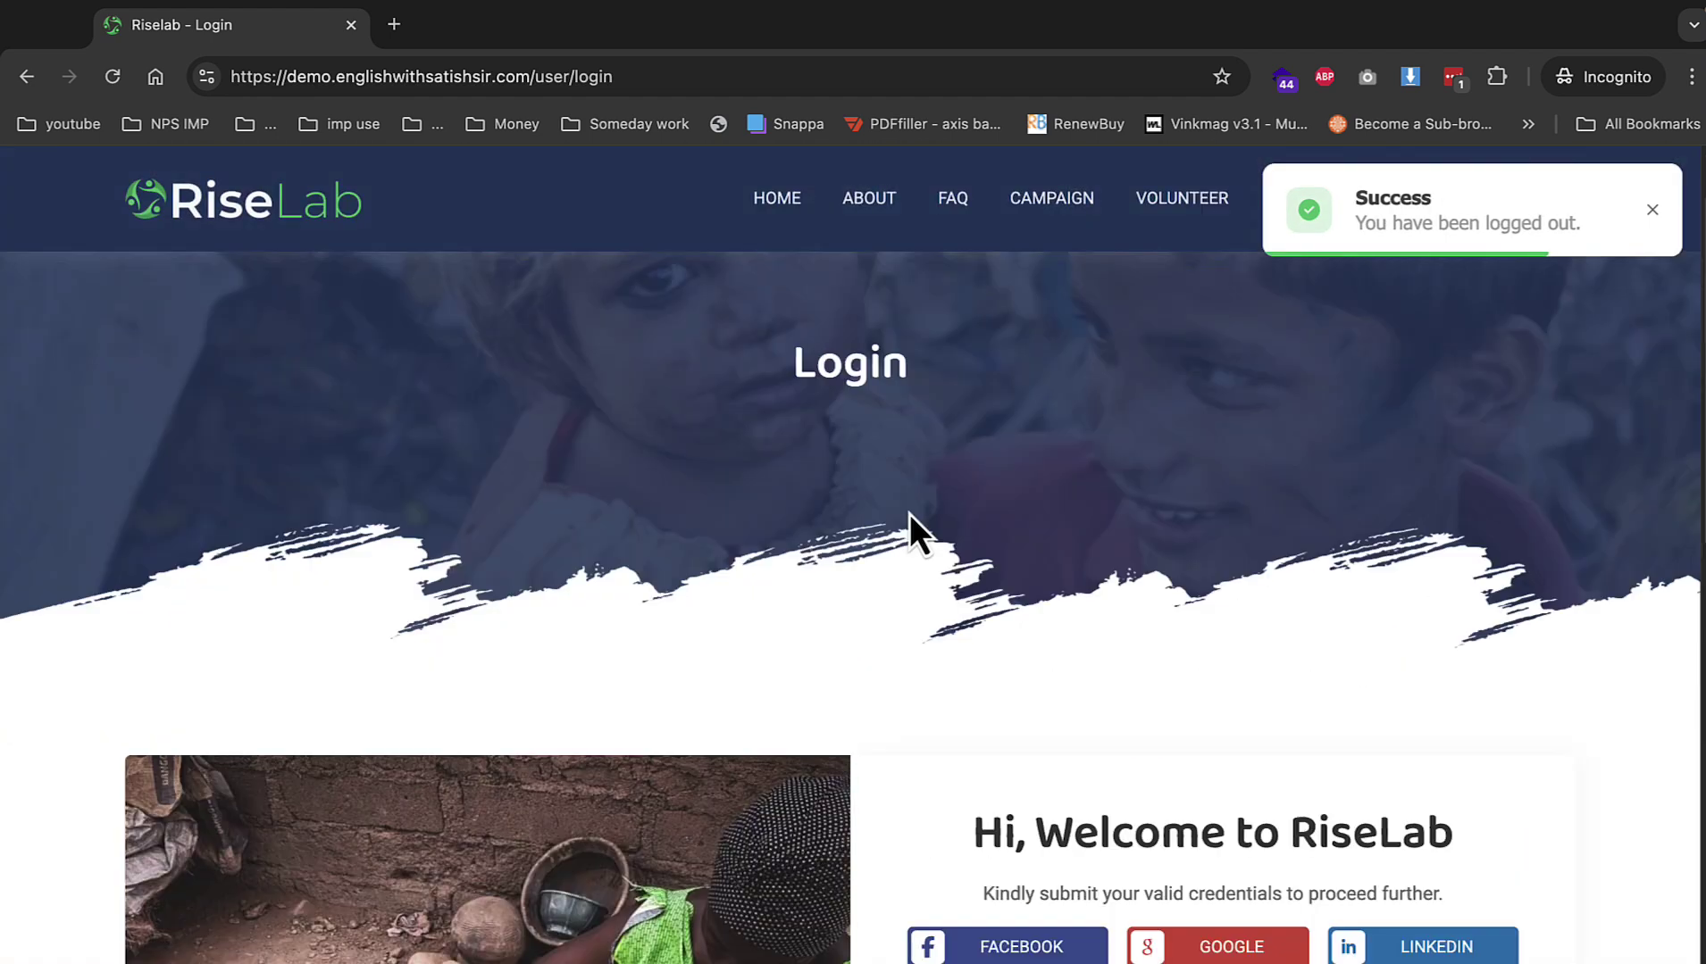
From the home page, choose the school campaign in Rise Your Hand and go to Donate Now.
{"action": "scroll", "coordinate": [471, 304], "scroll_direction": "up", "scroll_amount": 2}
{"action": "left_click", "coordinate": [332, 254]}
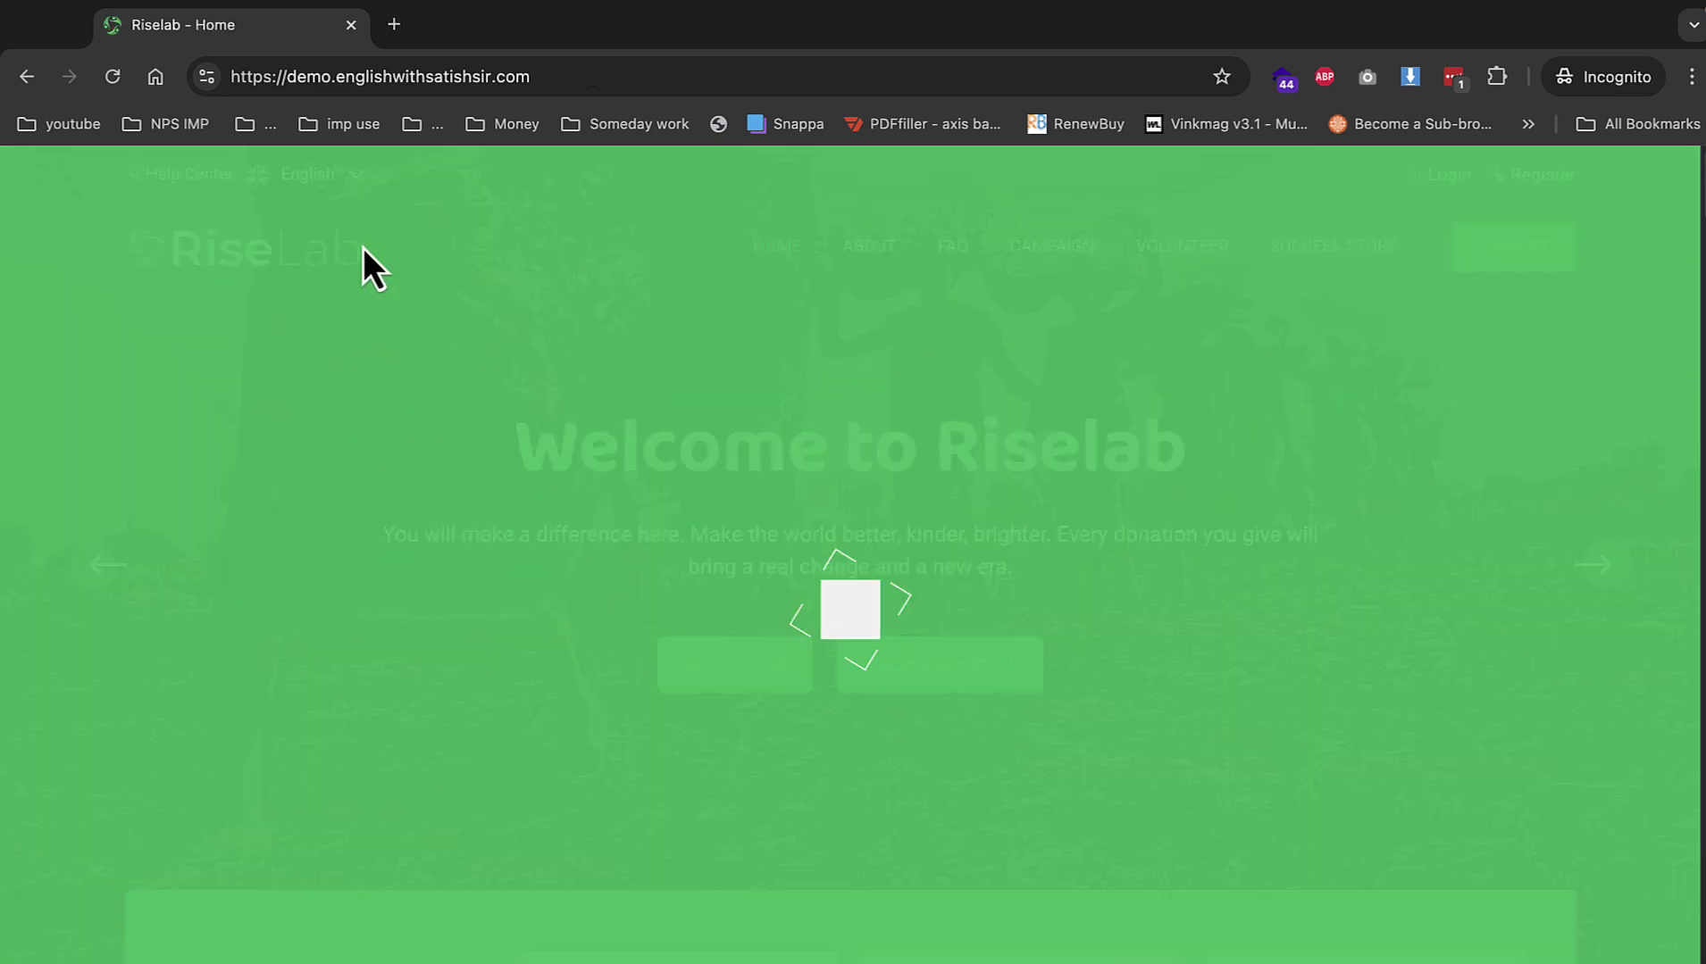
{"action": "scroll", "coordinate": [800, 353], "scroll_direction": "down", "scroll_amount": 9}
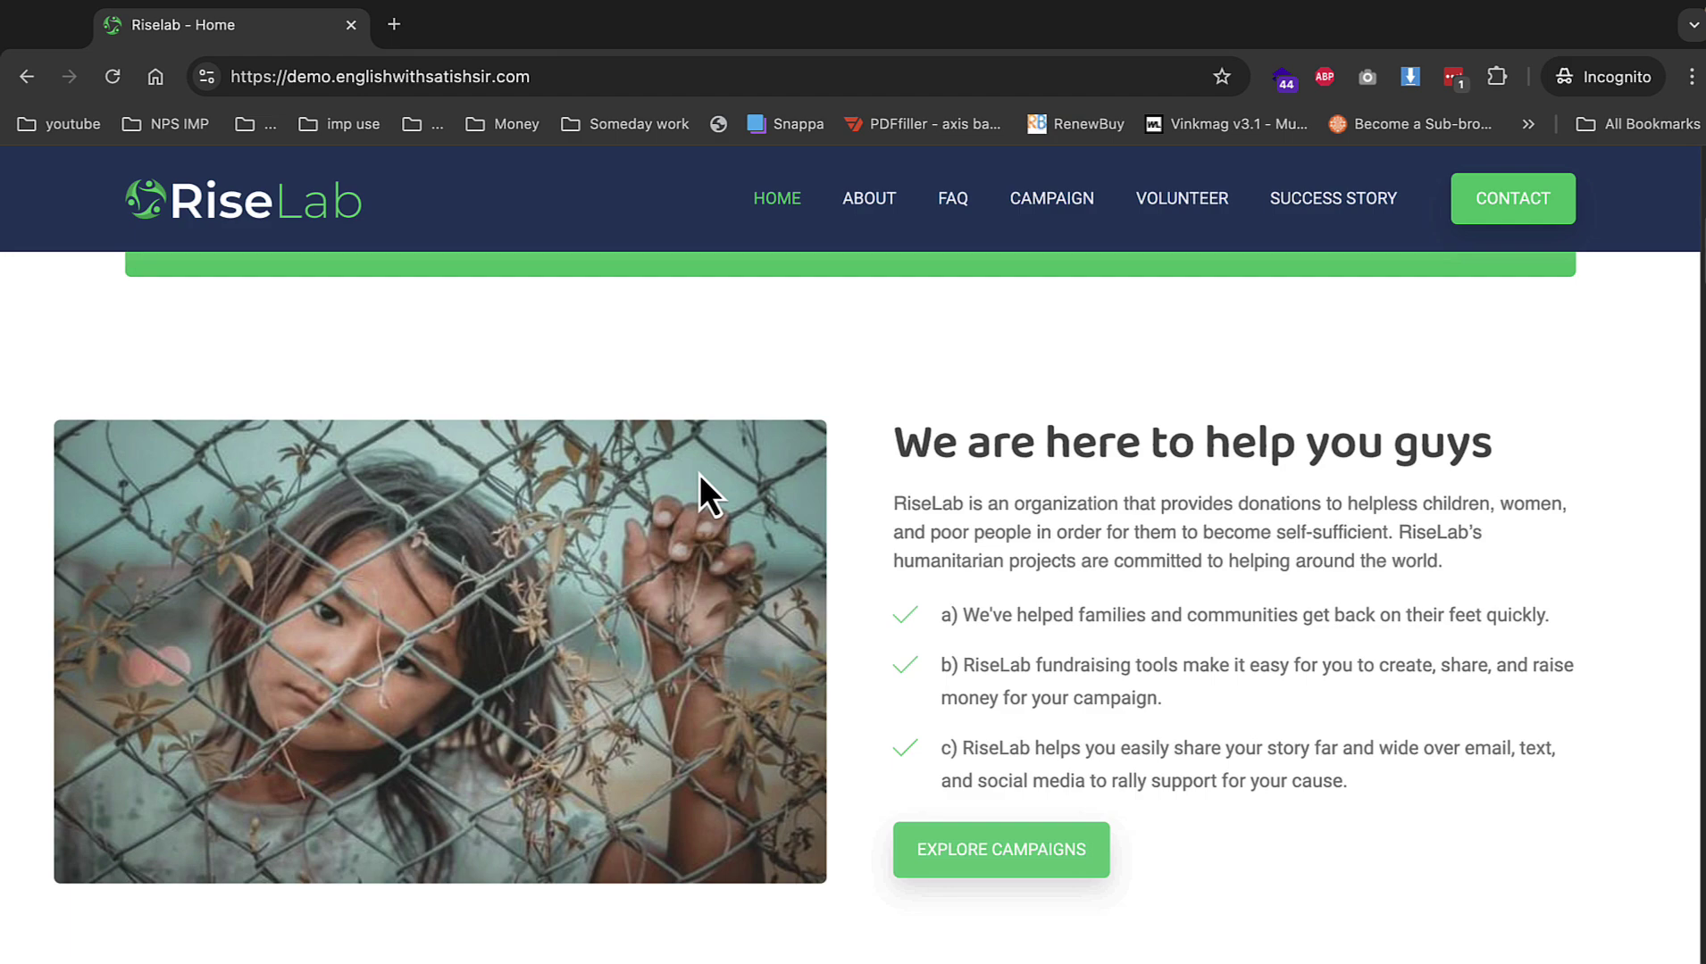
{"action": "scroll", "coordinate": [699, 474], "scroll_direction": "up", "scroll_amount": 3}
{"action": "left_click", "coordinate": [678, 420]}
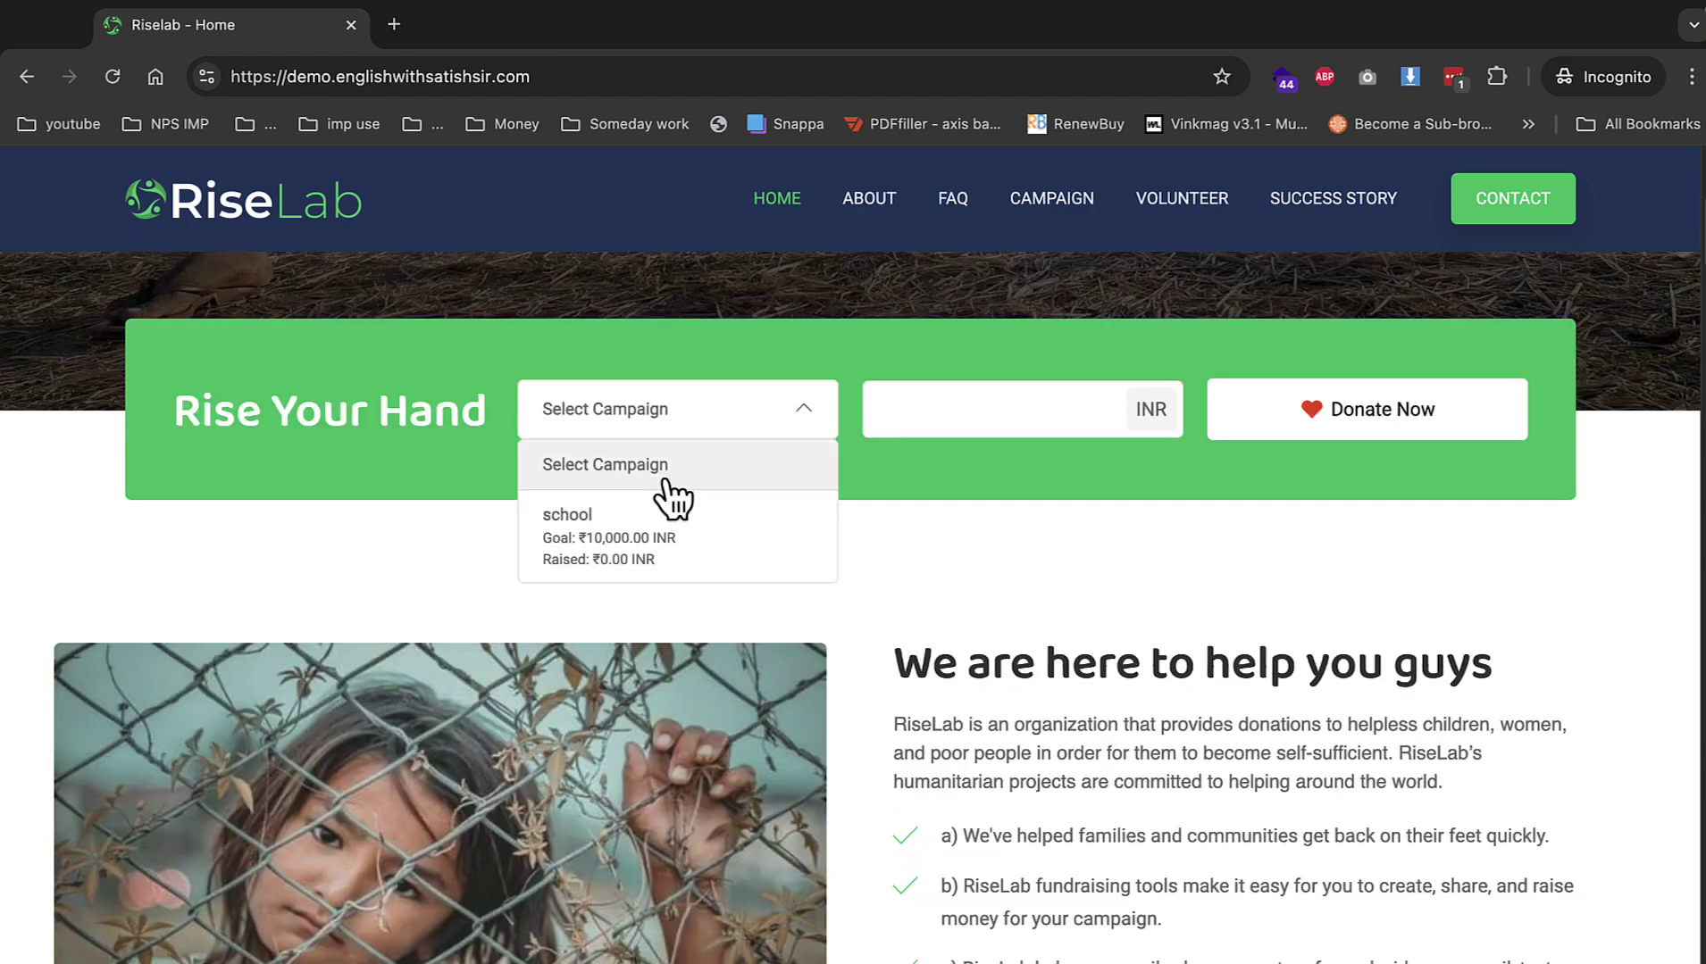
{"action": "left_click", "coordinate": [654, 521]}
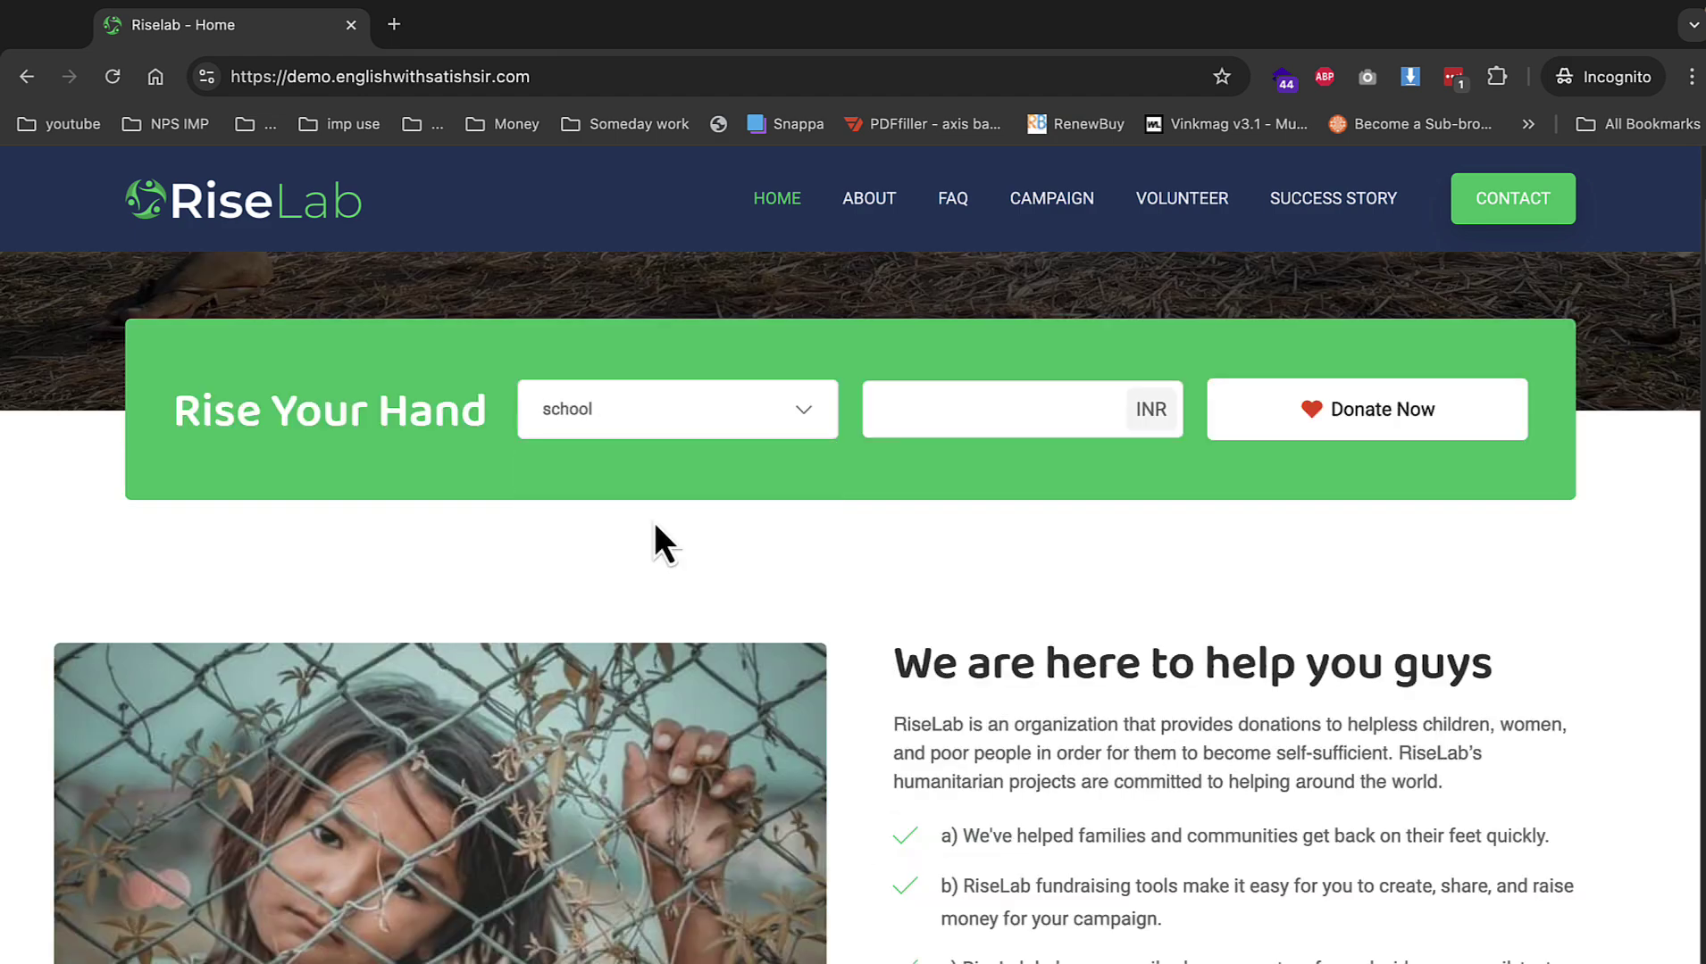
{"action": "left_click", "coordinate": [1302, 437]}
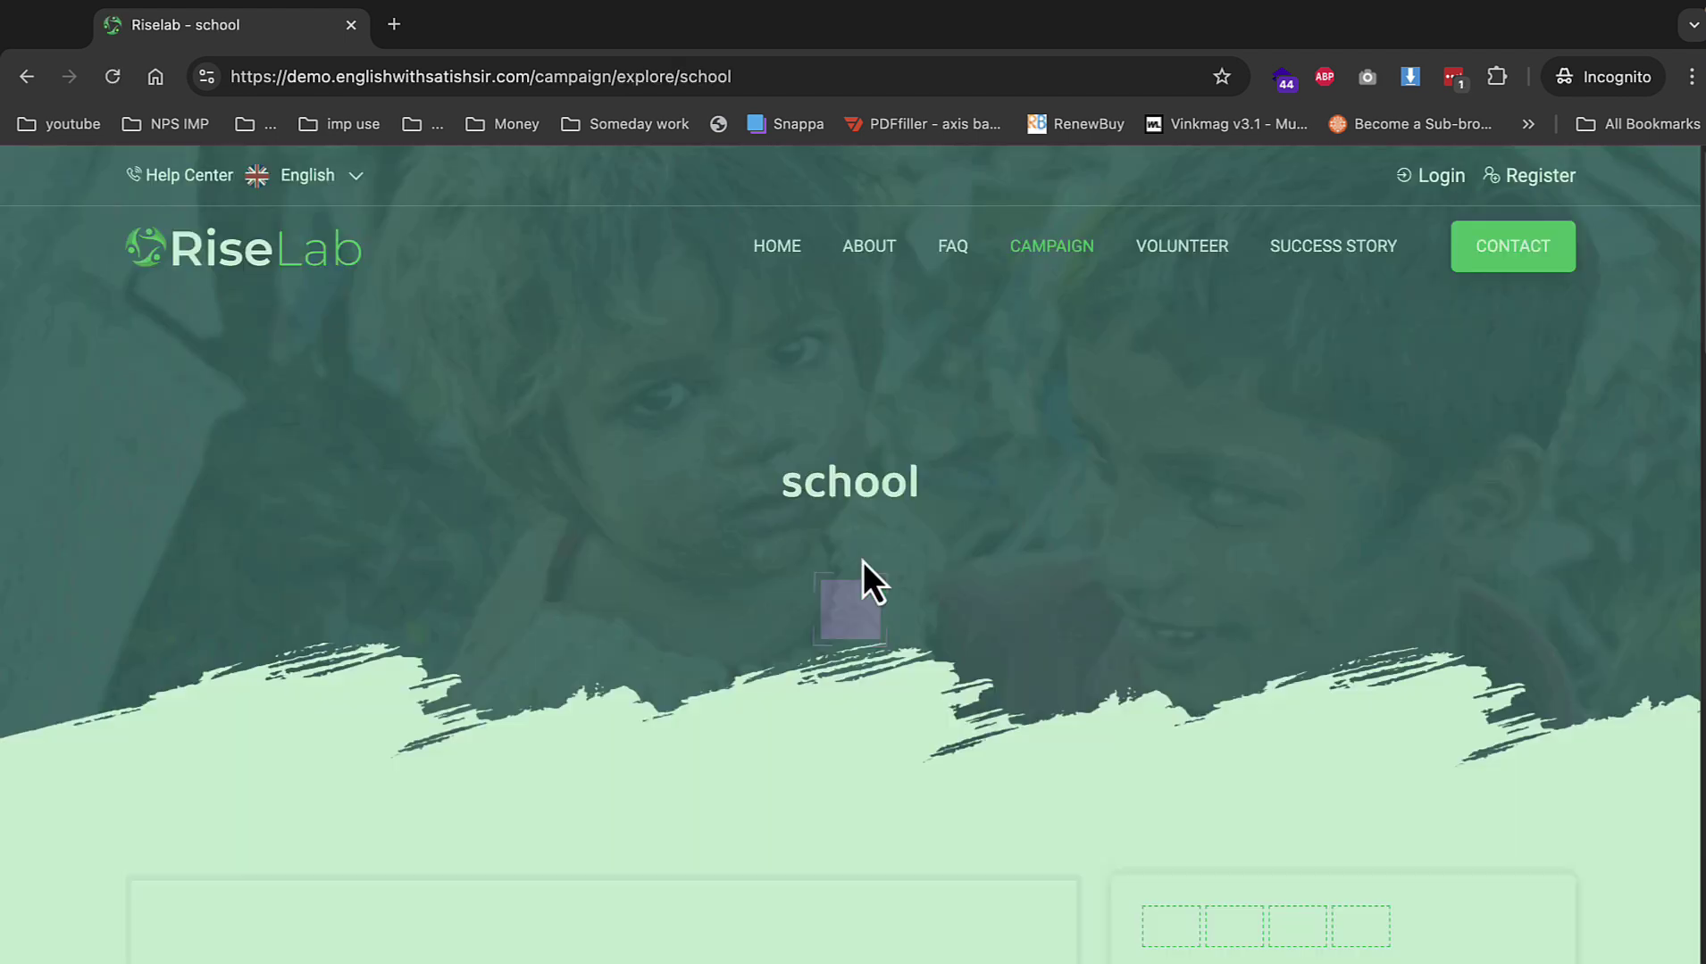
Enter a donation amount of 5000.
{"action": "scroll", "coordinate": [861, 571], "scroll_direction": "down", "scroll_amount": 5}
{"action": "left_click_drag", "start_coordinate": [1226, 576], "coordinate": [1511, 572]}
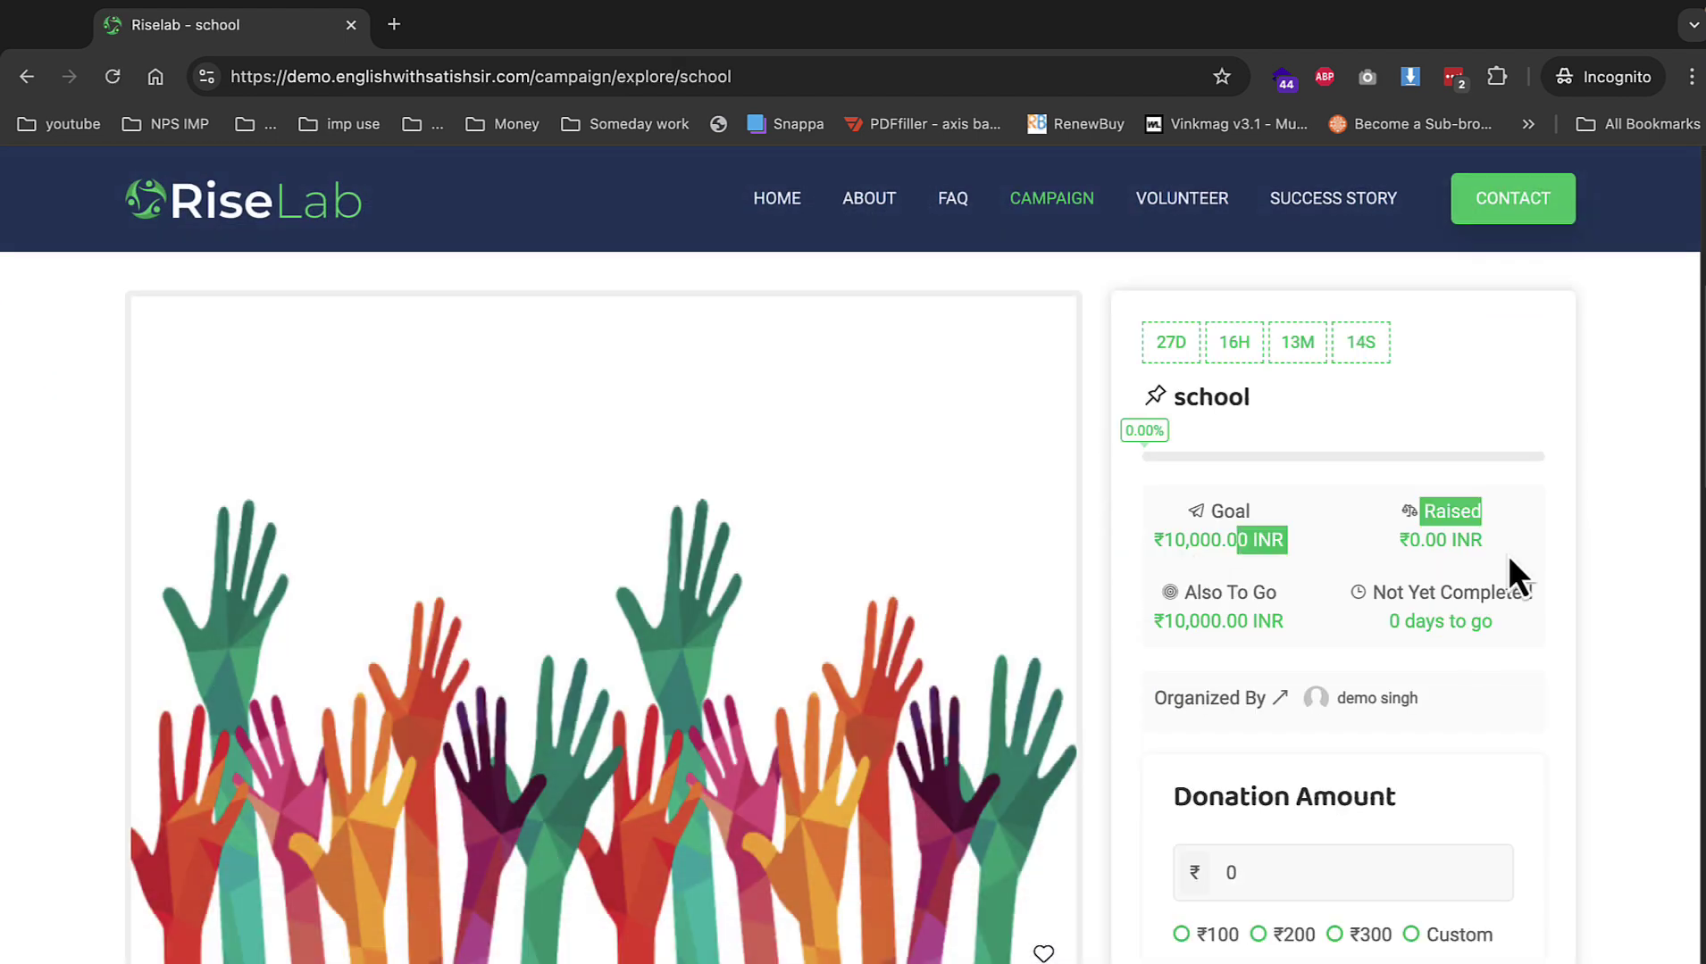
{"action": "scroll", "coordinate": [1458, 648], "scroll_direction": "down", "scroll_amount": 2}
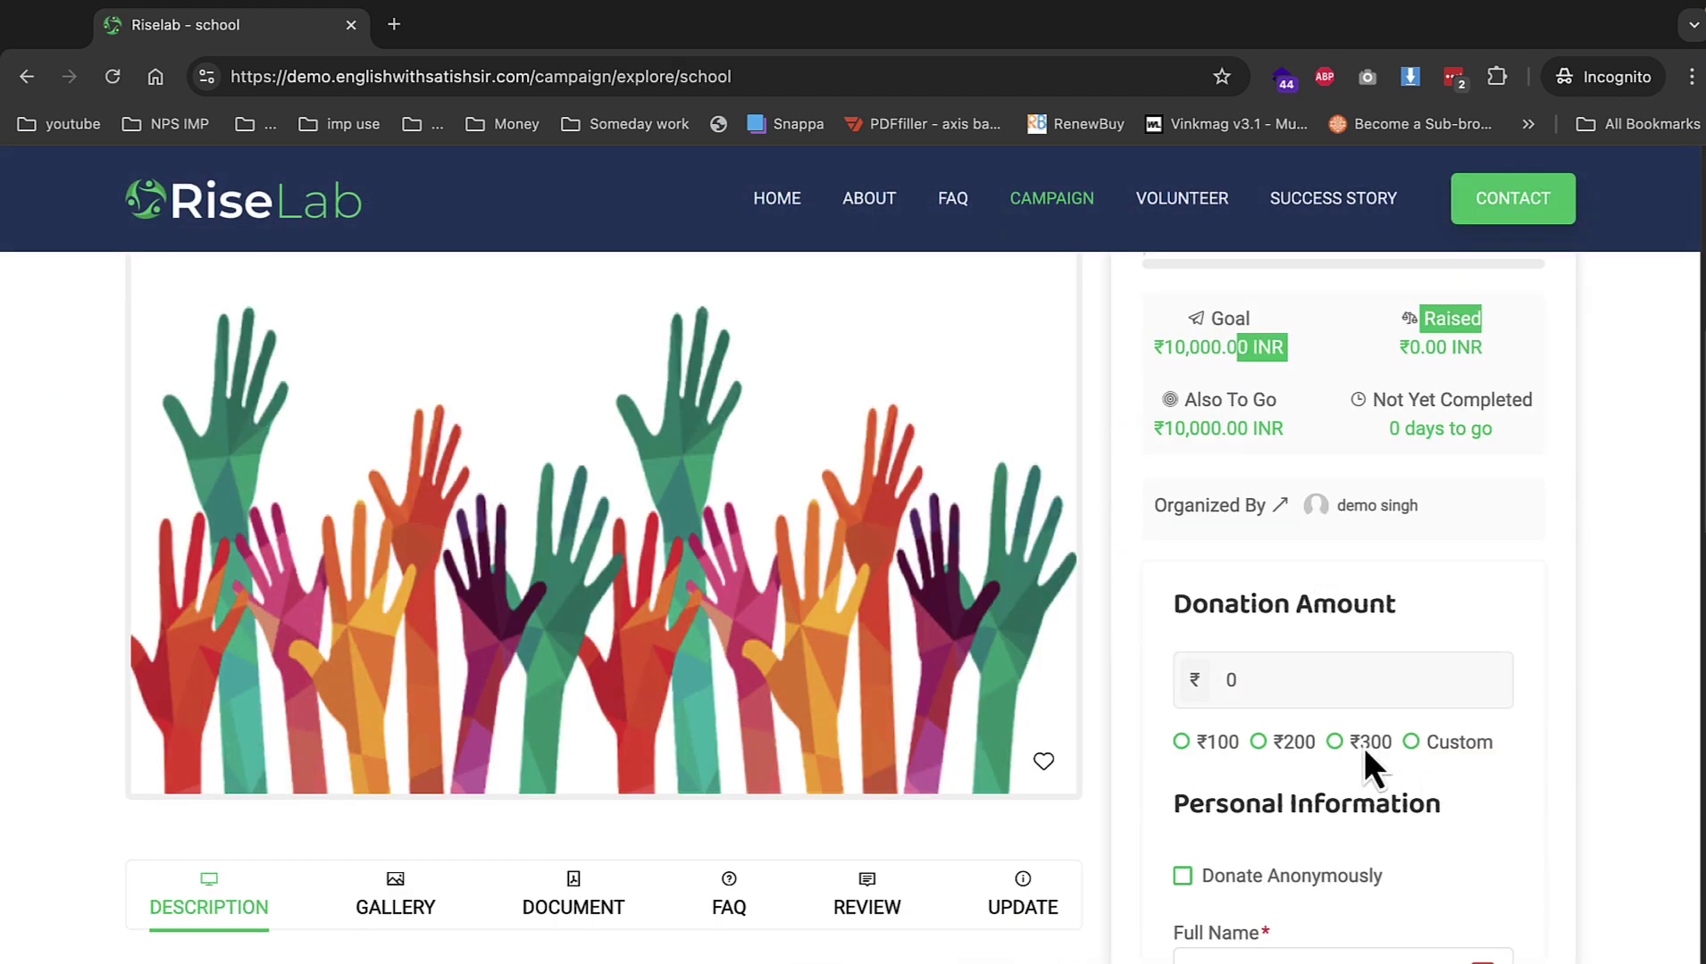
{"action": "left_click", "coordinate": [1389, 683]}
{"action": "type", "text": "1"}
{"action": "key", "text": "BackSpace"}
{"action": "type", "text": "50"}
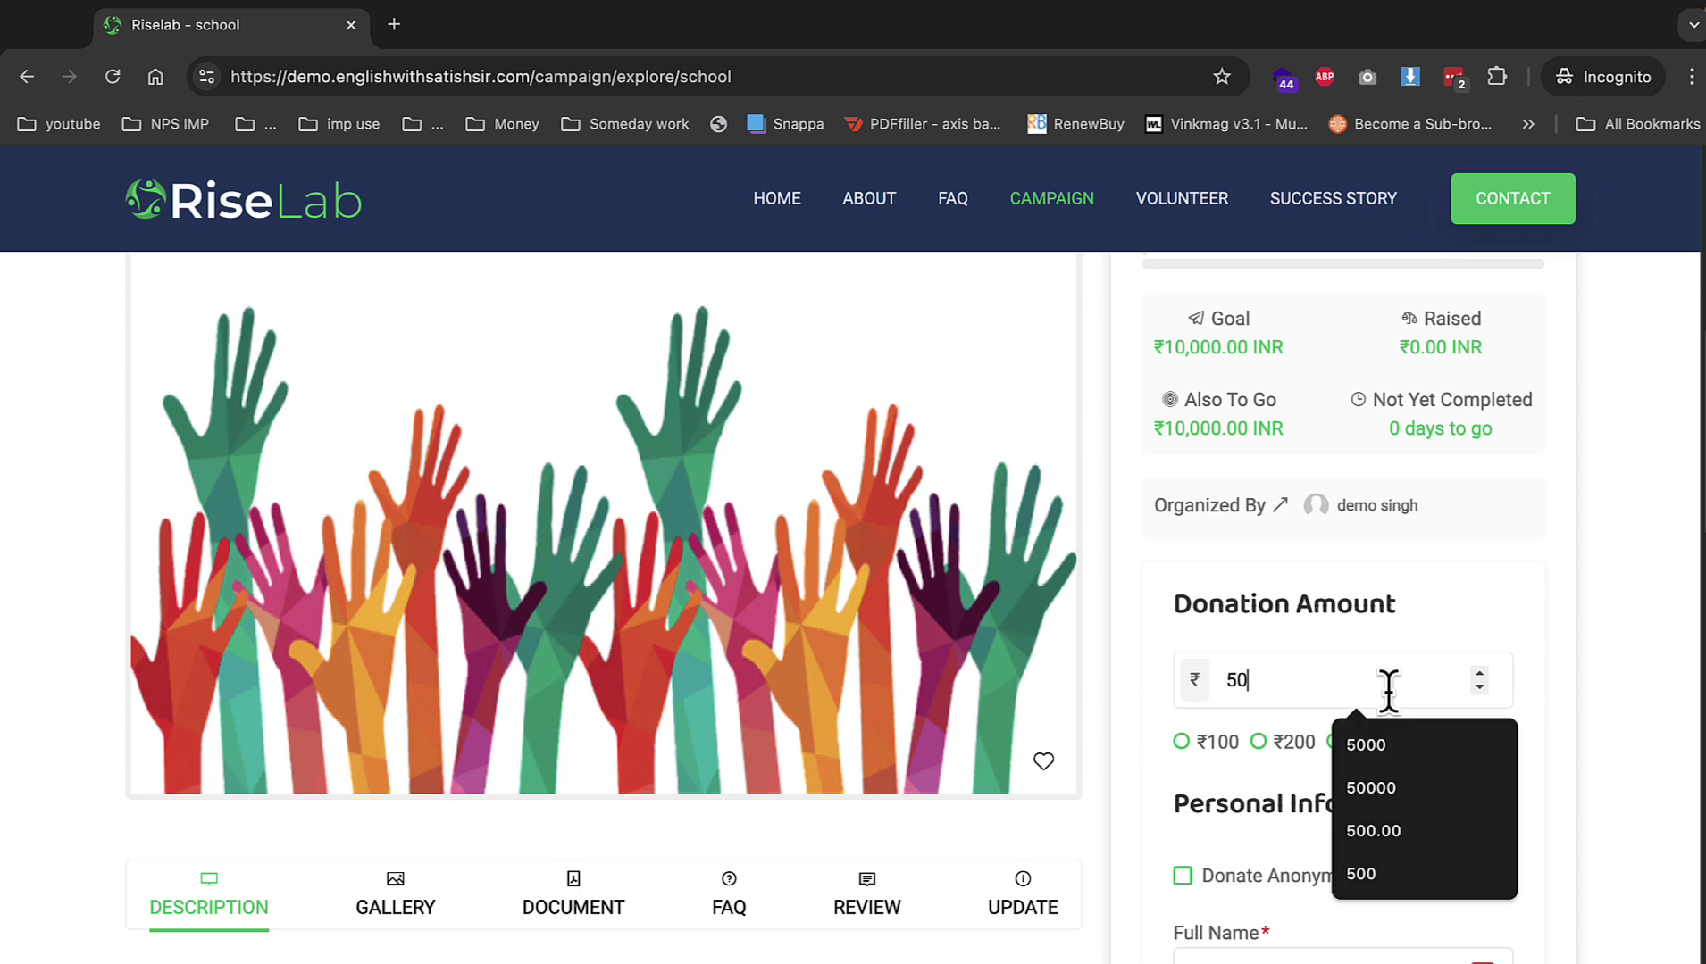
{"action": "type", "text": "00"}
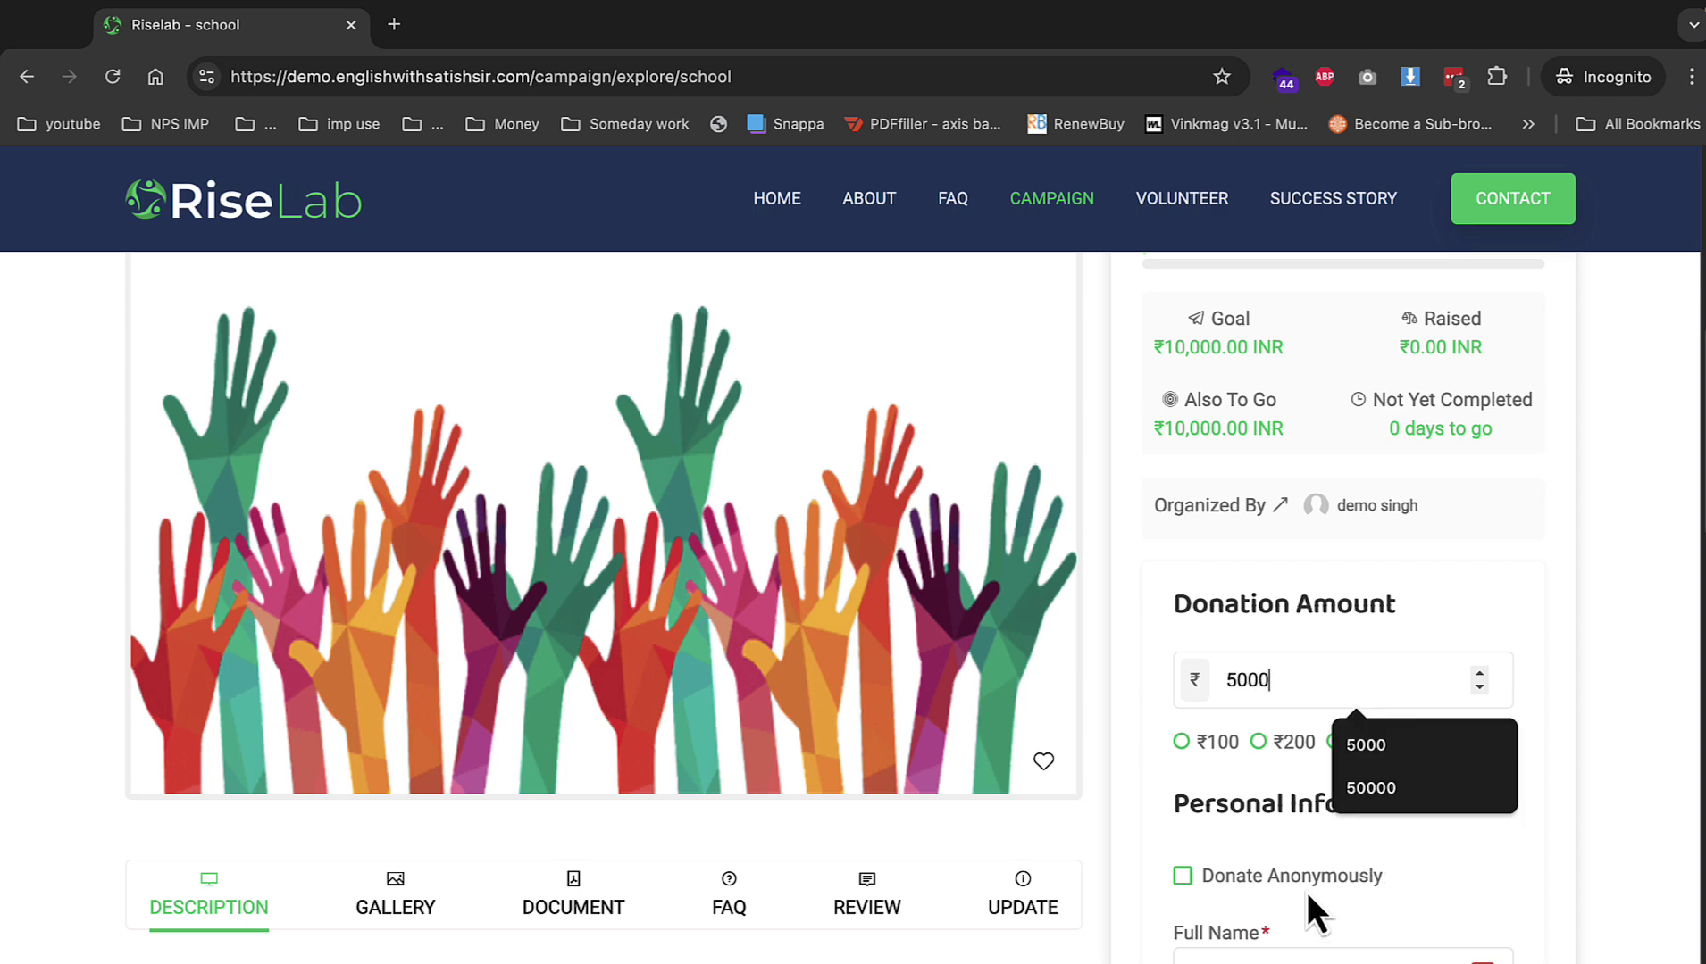
Donate anonymously, confirm the cash deposit and complete payment with Pay Now.
{"action": "scroll", "coordinate": [1305, 891], "scroll_direction": "down", "scroll_amount": 5}
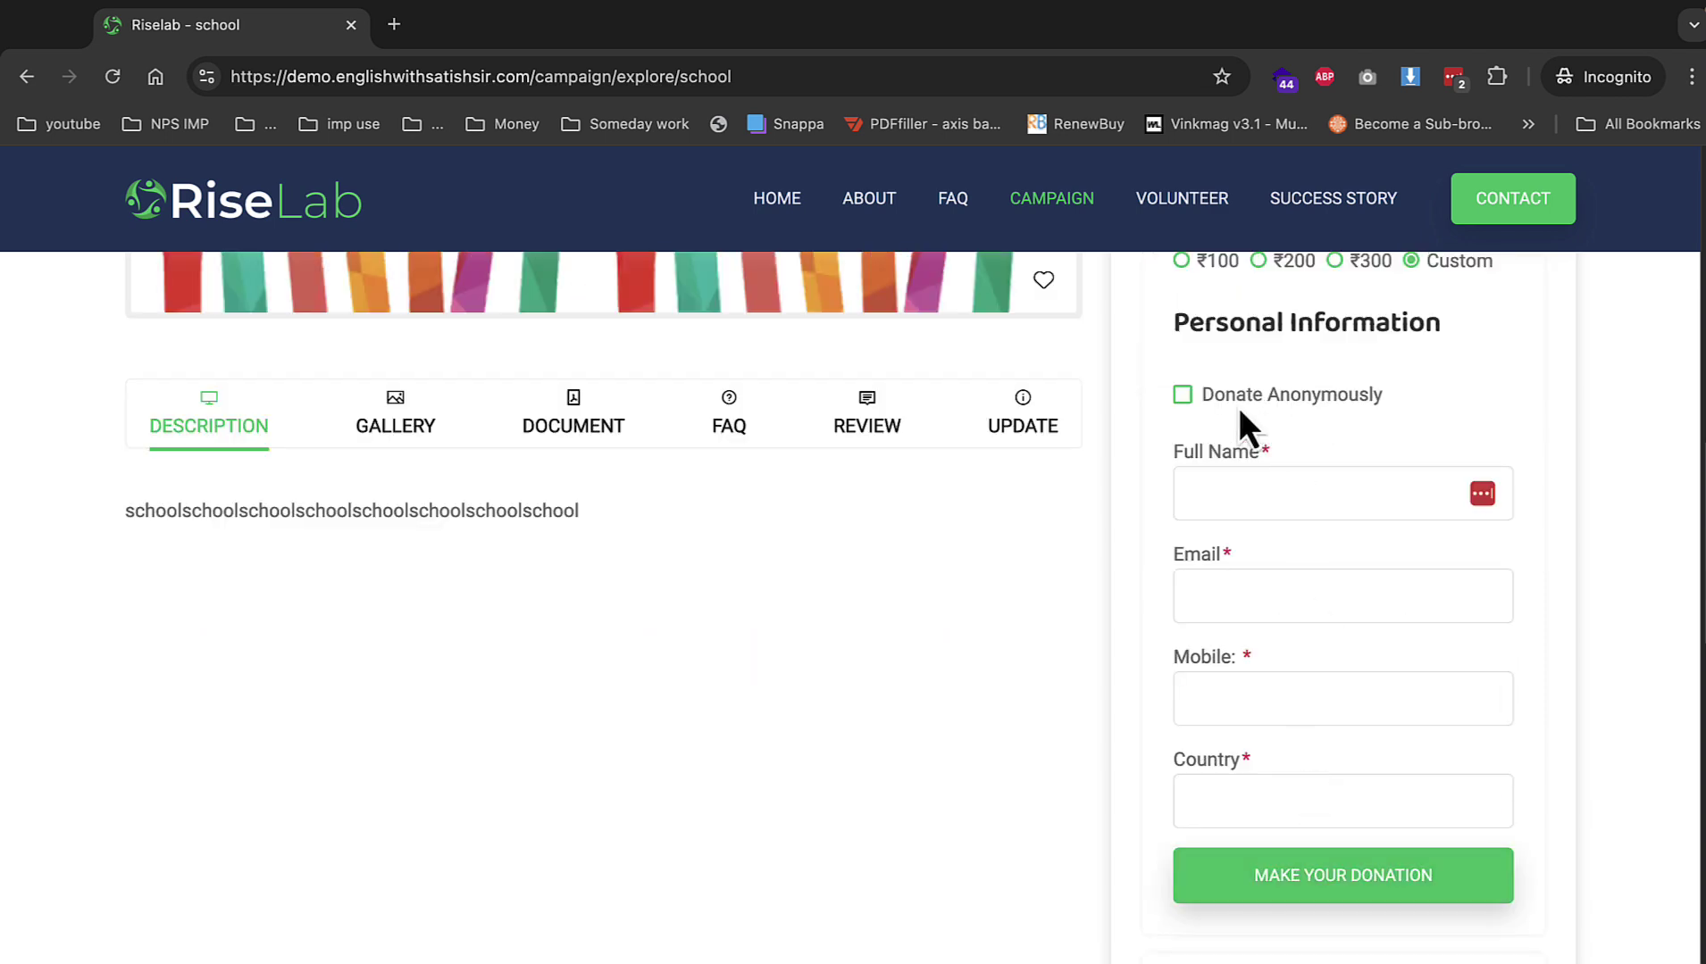
{"action": "left_click", "coordinate": [1201, 399]}
{"action": "left_click", "coordinate": [1375, 880]}
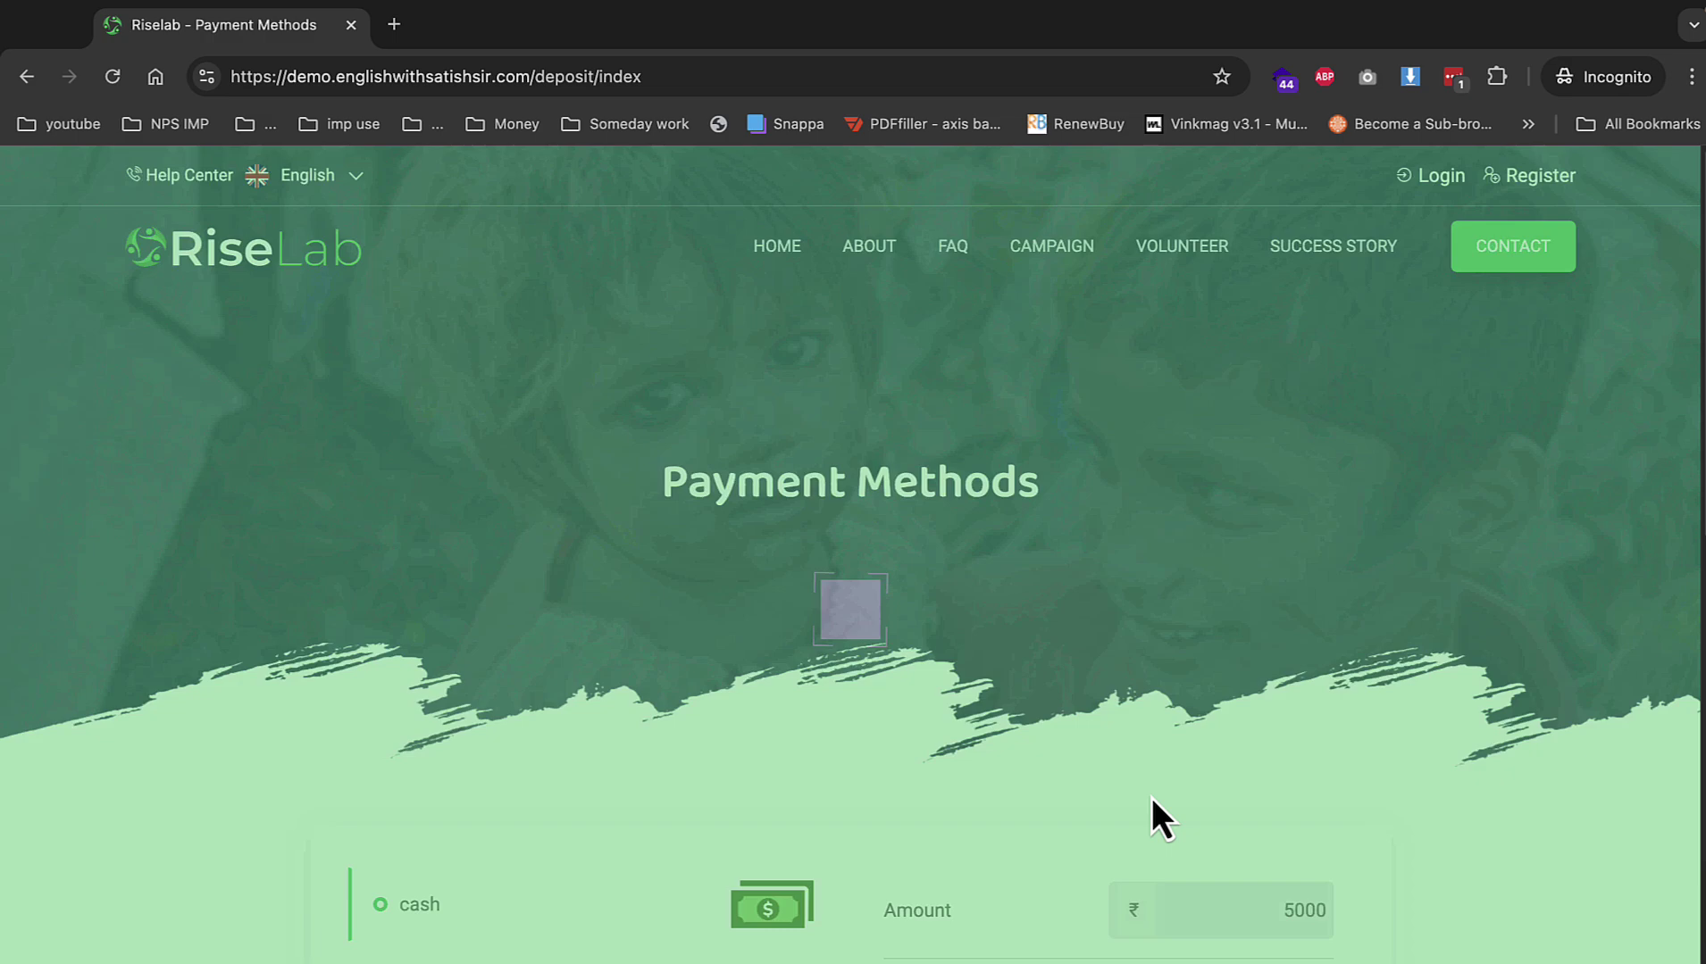
{"action": "scroll", "coordinate": [1151, 797], "scroll_direction": "down", "scroll_amount": 8}
{"action": "left_click", "coordinate": [1100, 553]}
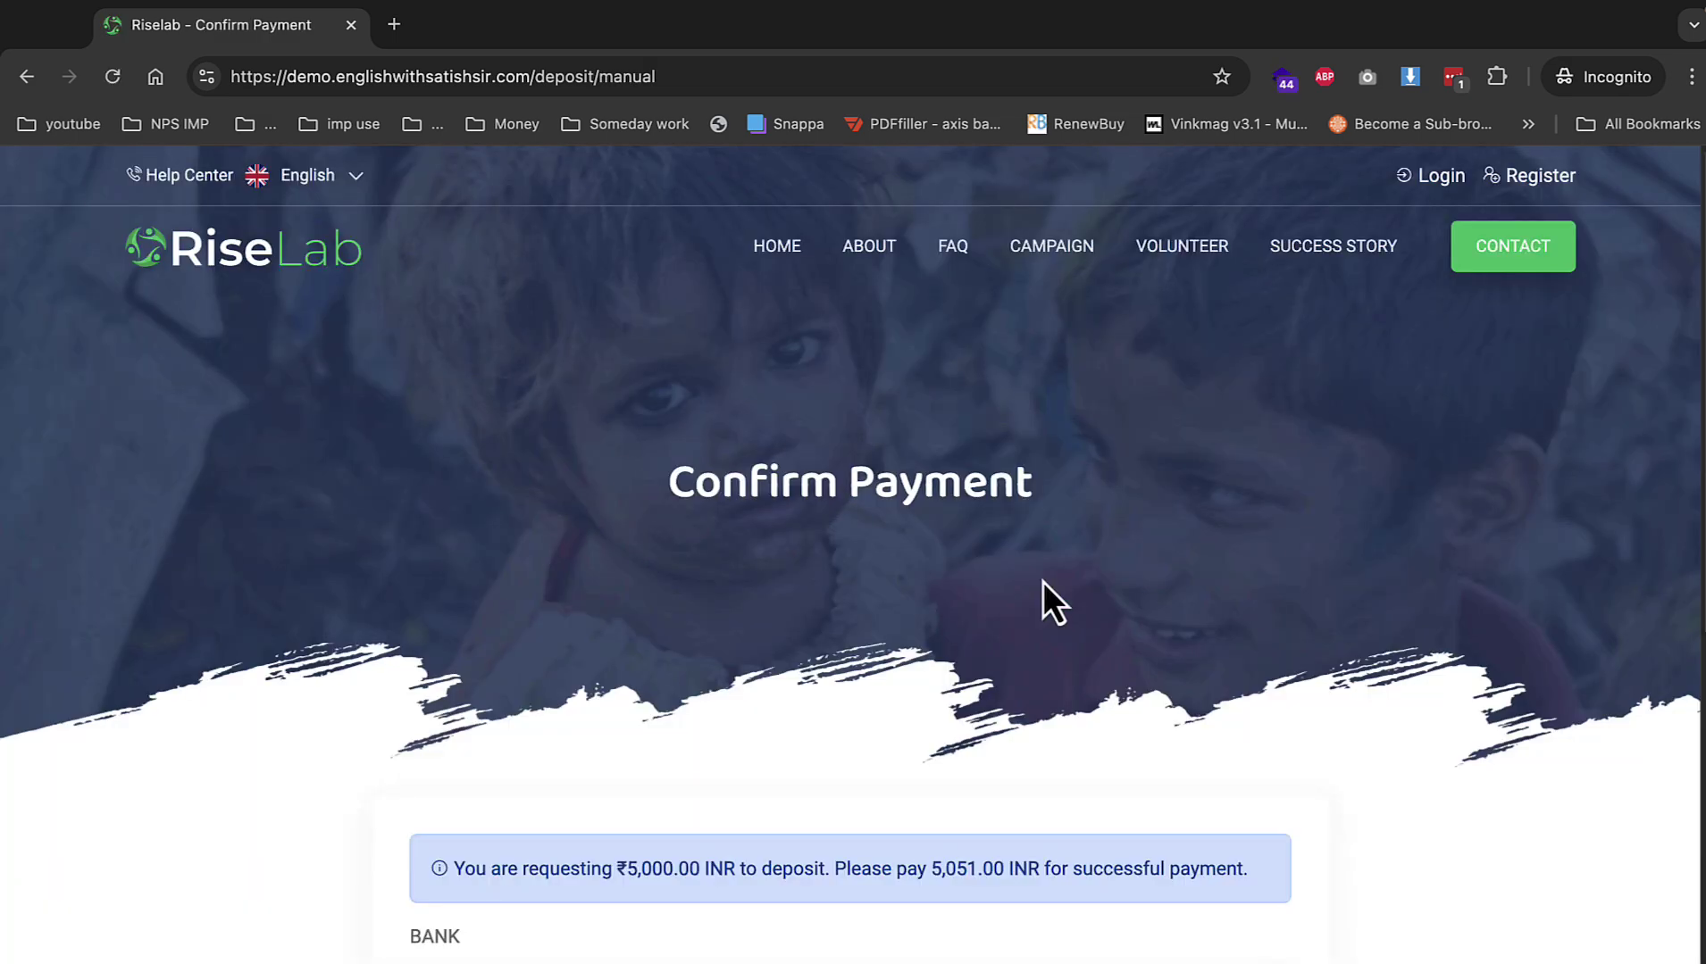
{"action": "scroll", "coordinate": [1043, 602], "scroll_direction": "down", "scroll_amount": 5}
{"action": "left_click", "coordinate": [966, 492]}
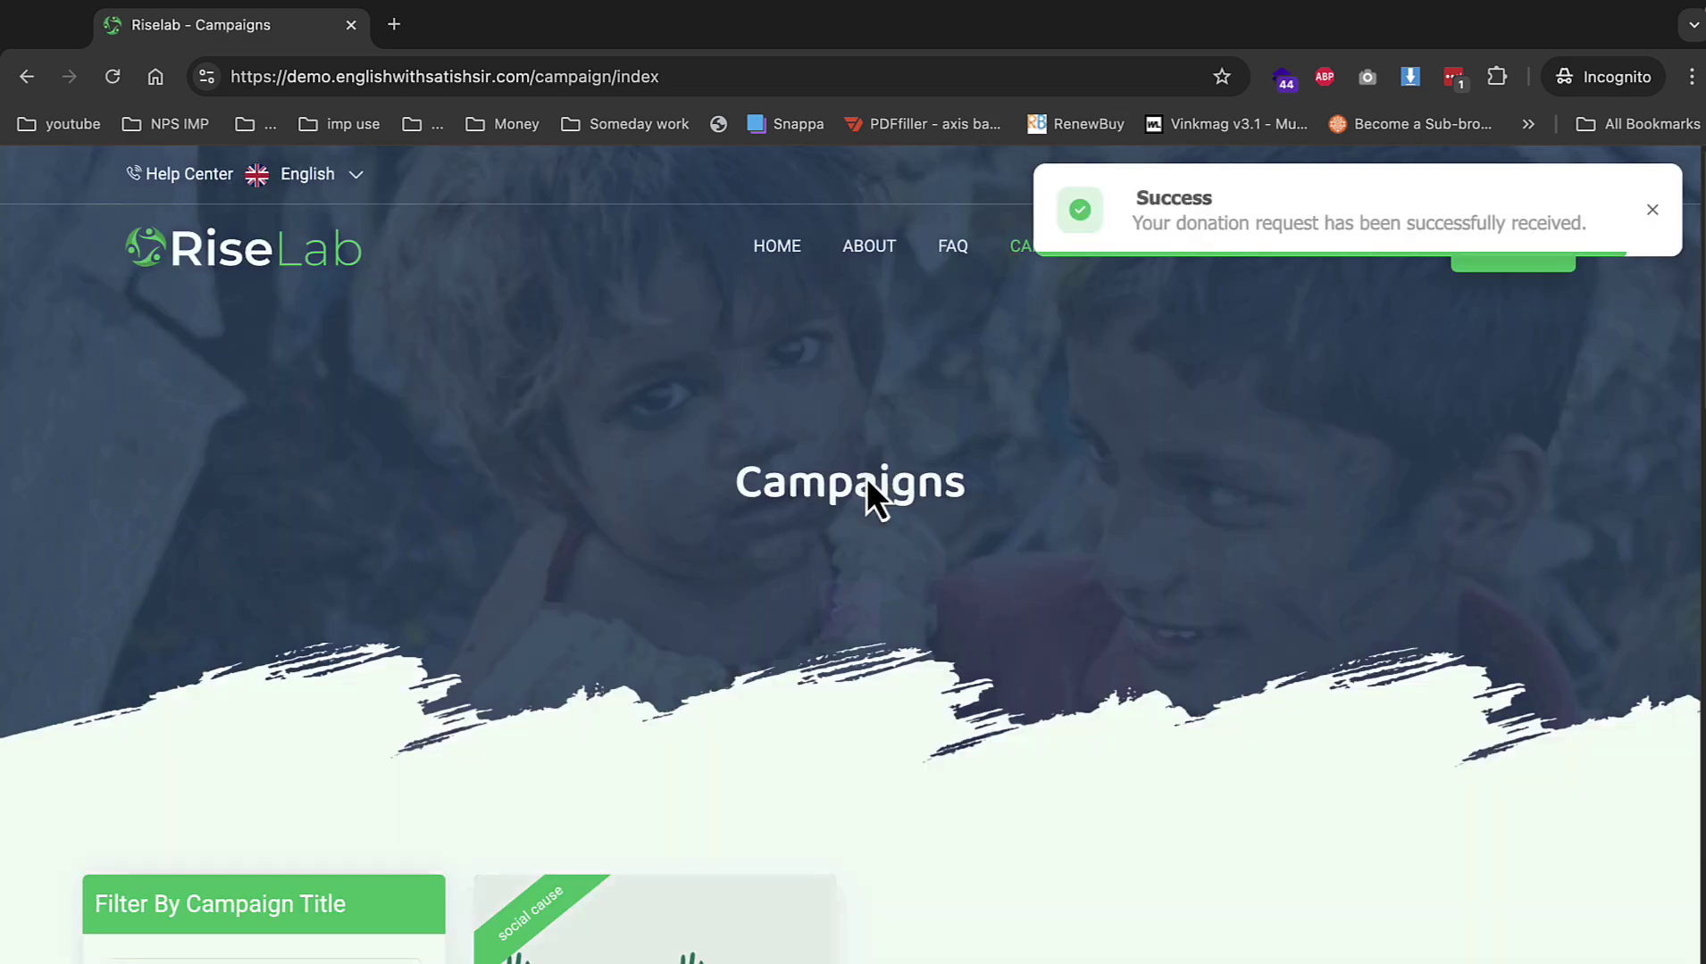
{"action": "left_click", "coordinate": [84, 49]}
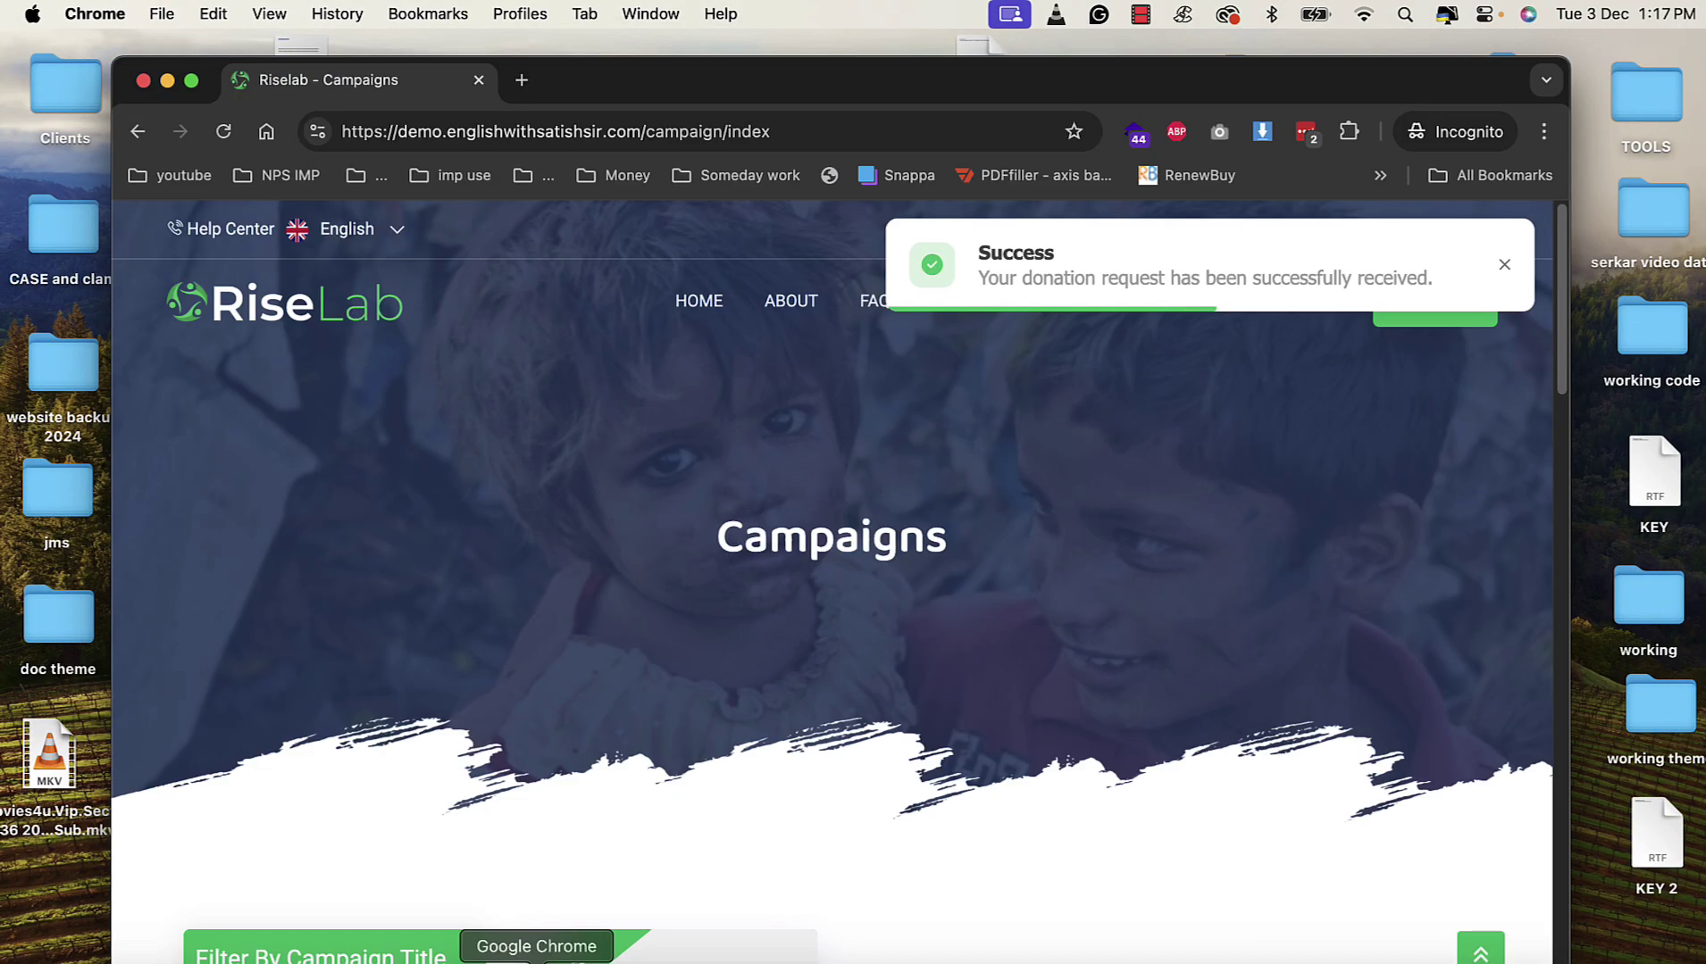
Approve the ₹5,000 cash deposit from Payments > Pending Payments in the admin panel.
{"action": "left_click", "coordinate": [536, 963]}
{"action": "scroll", "coordinate": [217, 650], "scroll_direction": "down", "scroll_amount": 3}
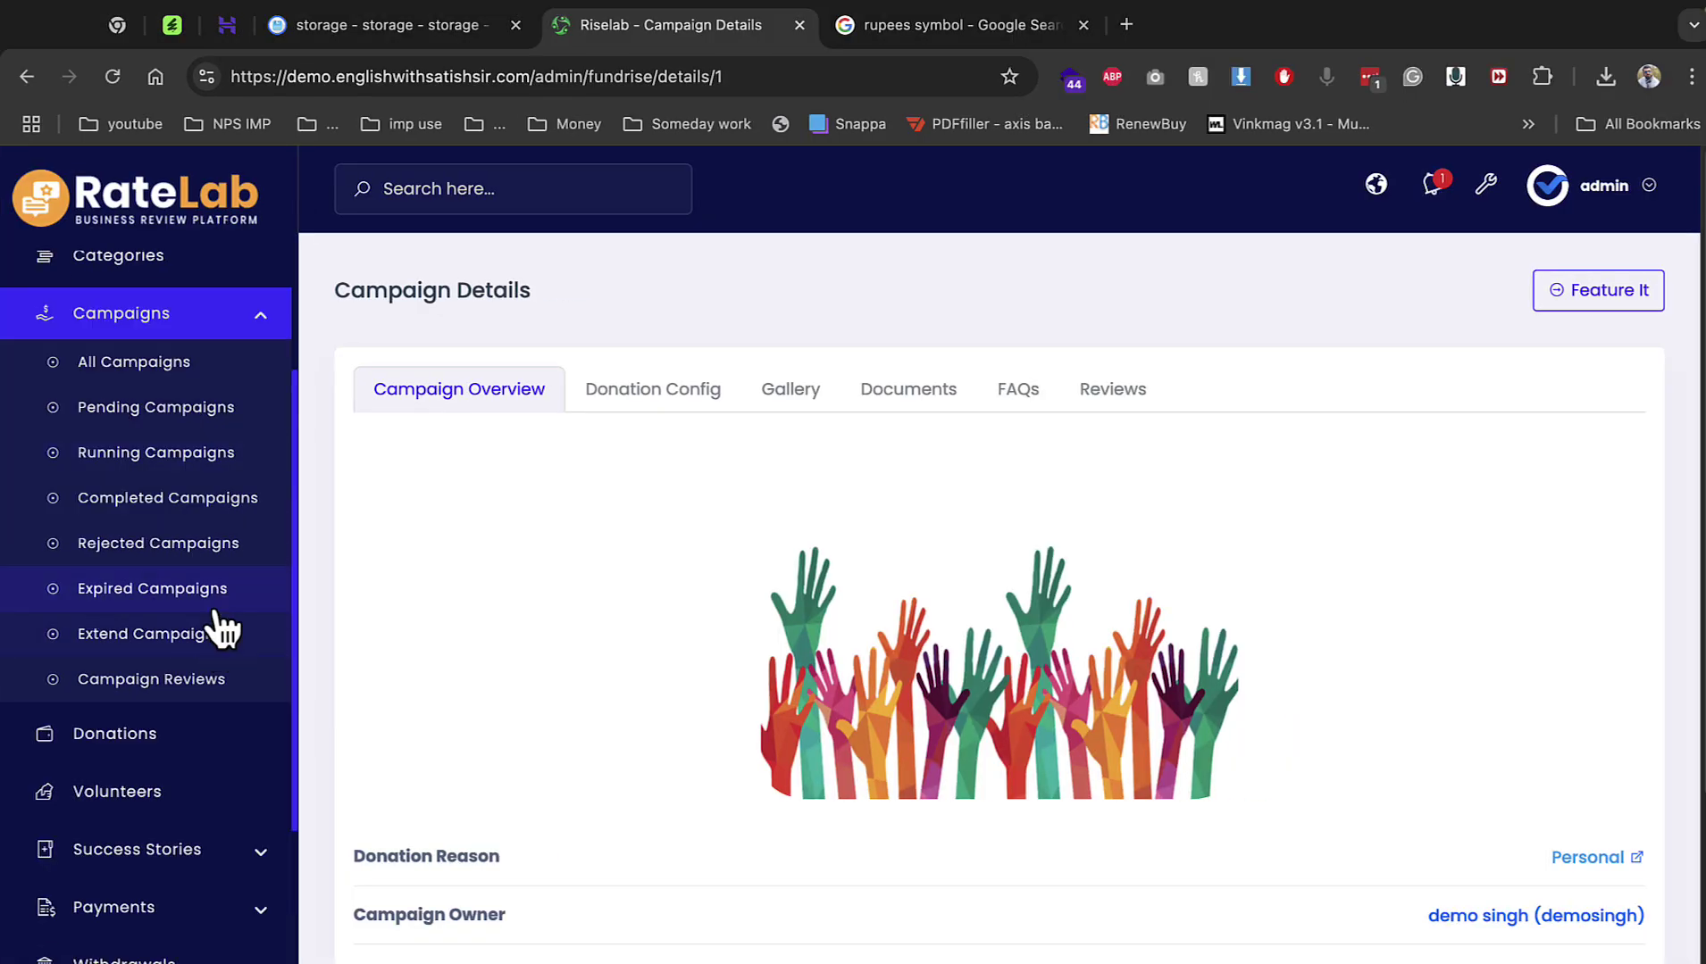
{"action": "scroll", "coordinate": [192, 907], "scroll_direction": "down", "scroll_amount": 2}
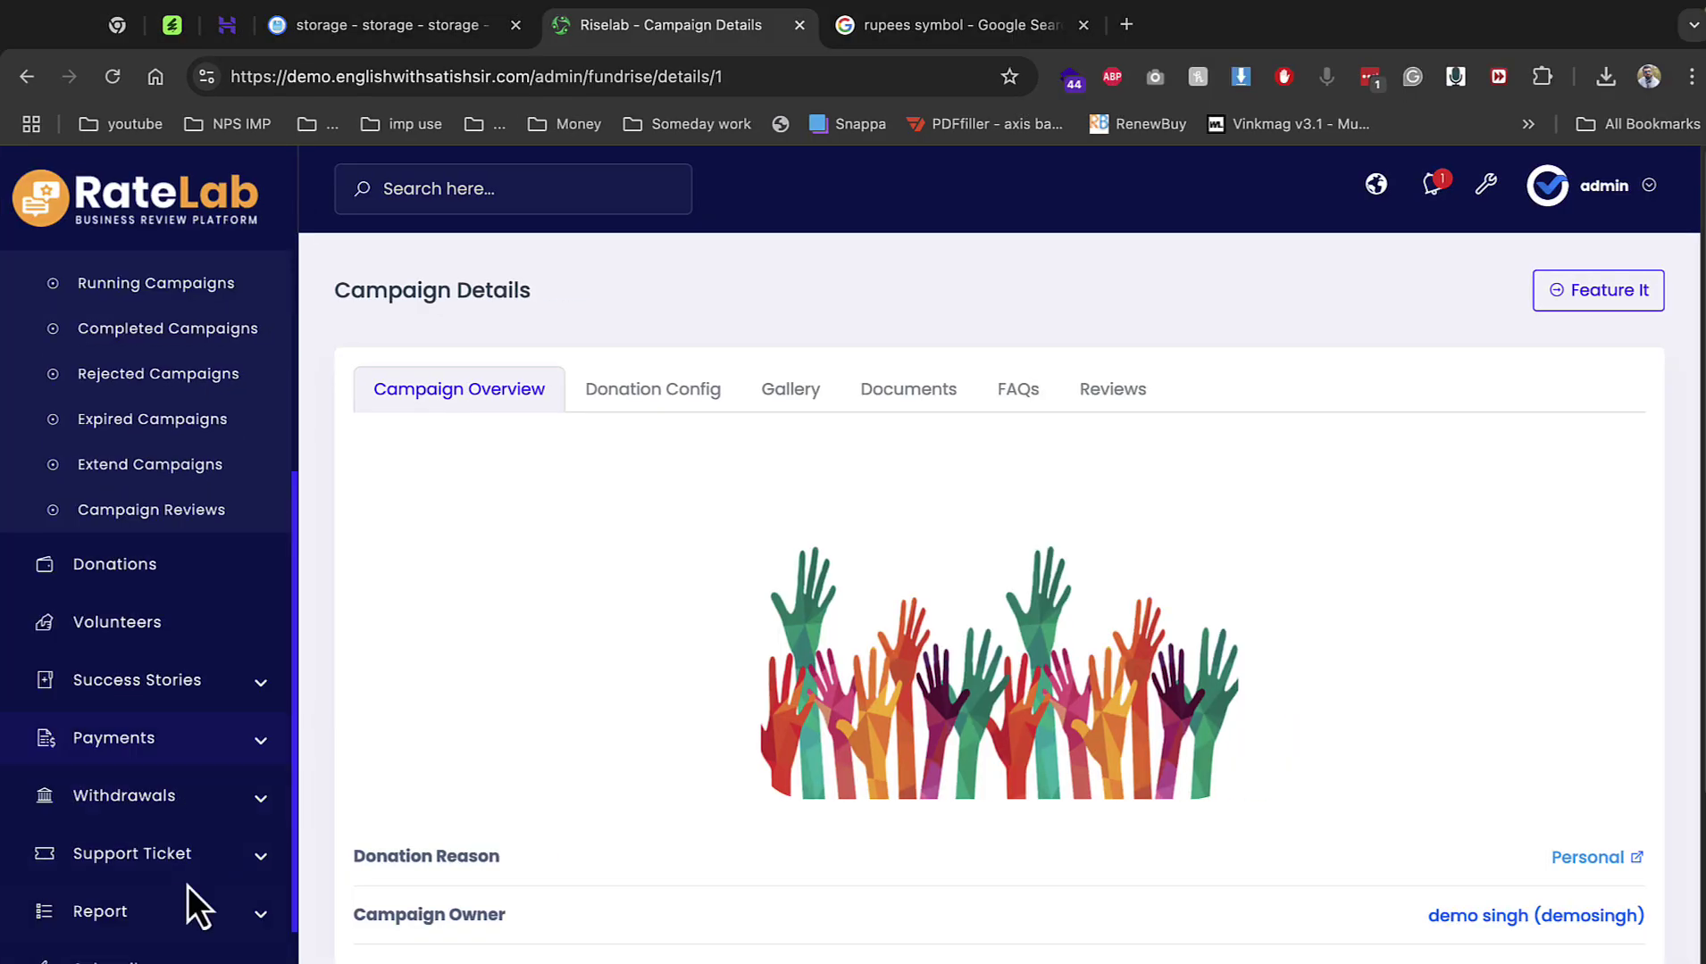
{"action": "left_click", "coordinate": [165, 741]}
{"action": "left_click", "coordinate": [169, 794]}
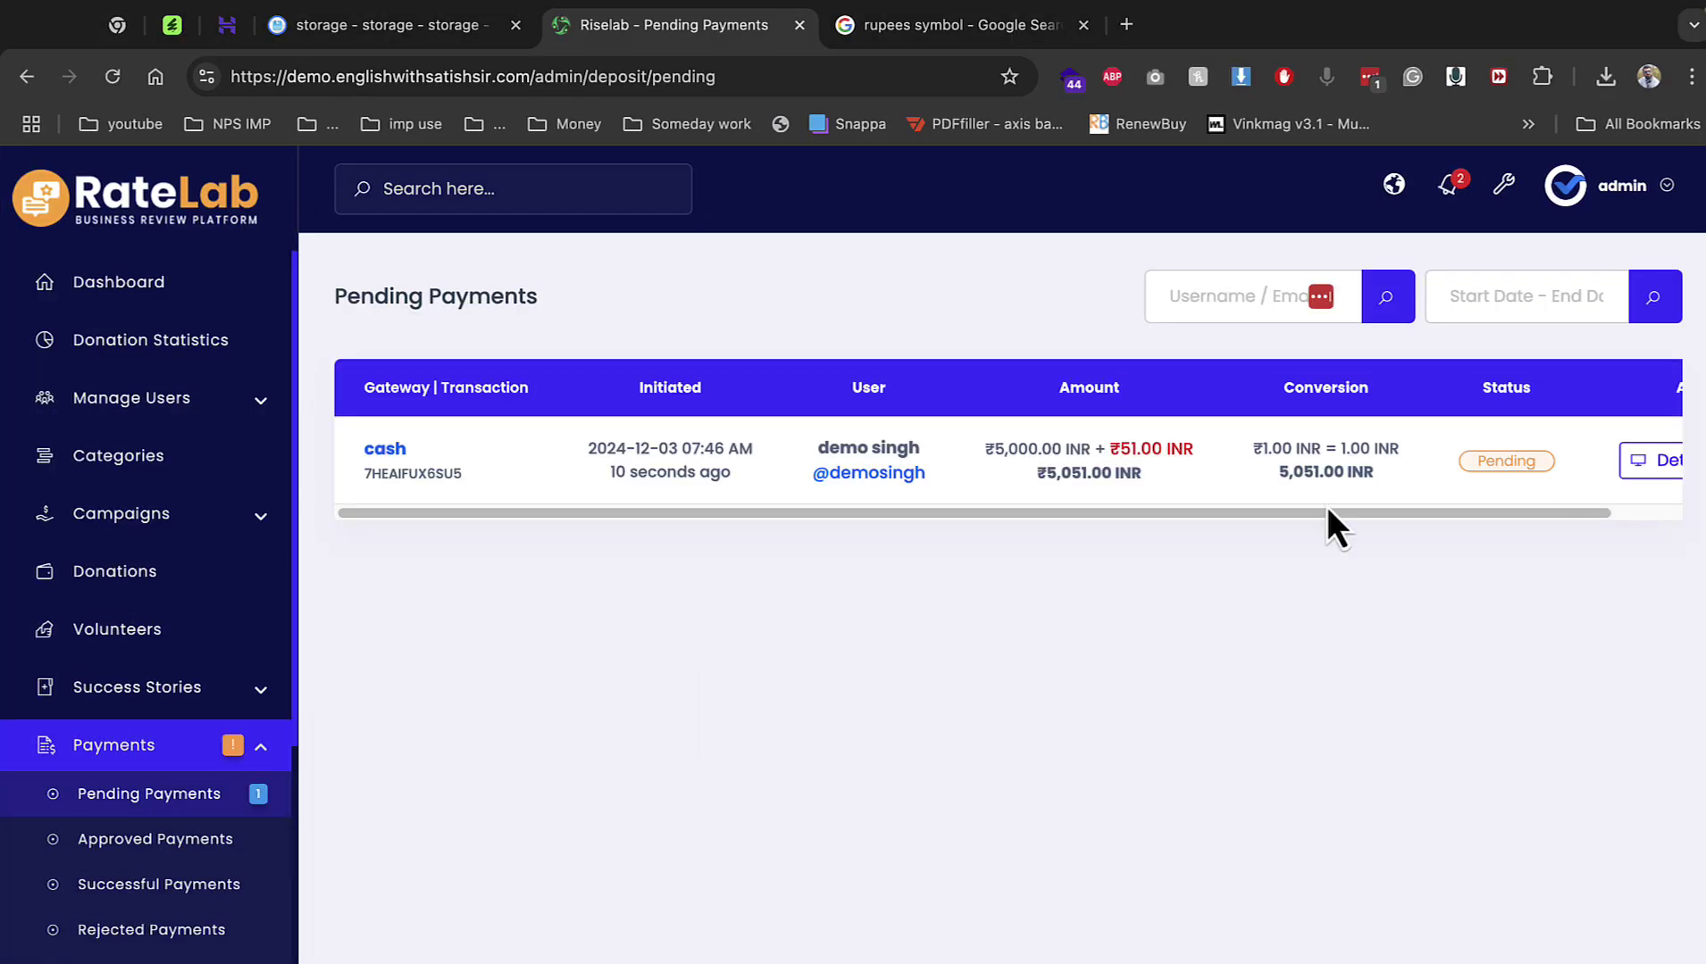
{"action": "left_click", "coordinate": [1625, 469]}
{"action": "left_click", "coordinate": [918, 447]}
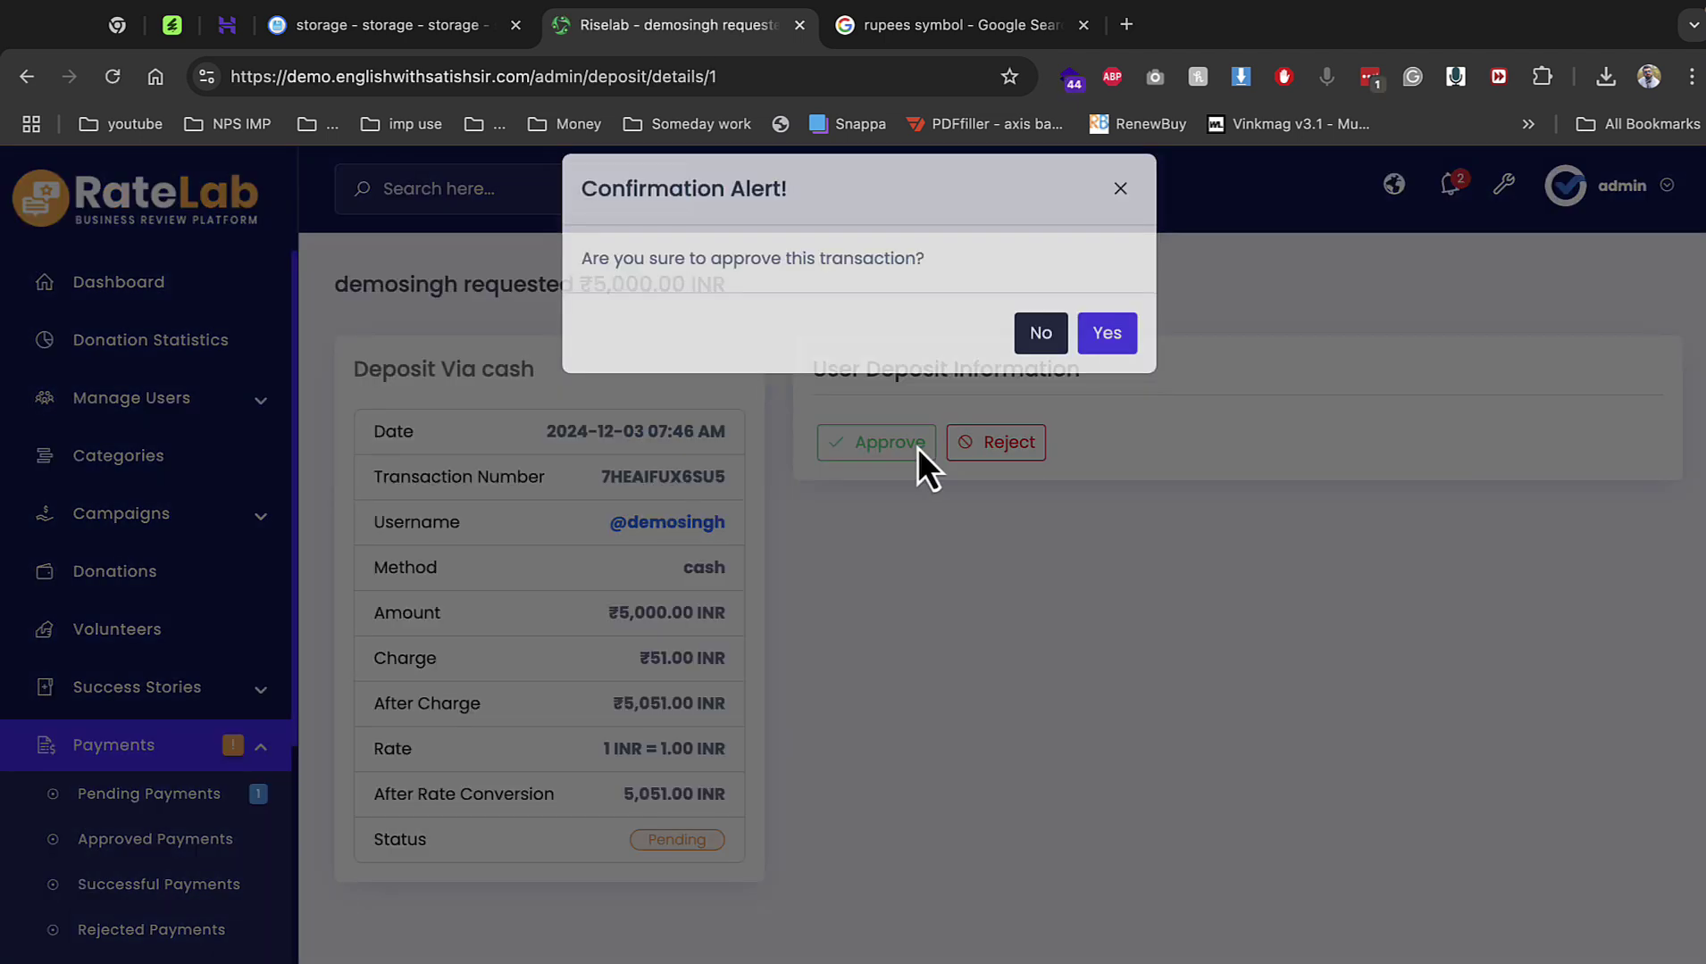
{"action": "left_click", "coordinate": [1097, 346]}
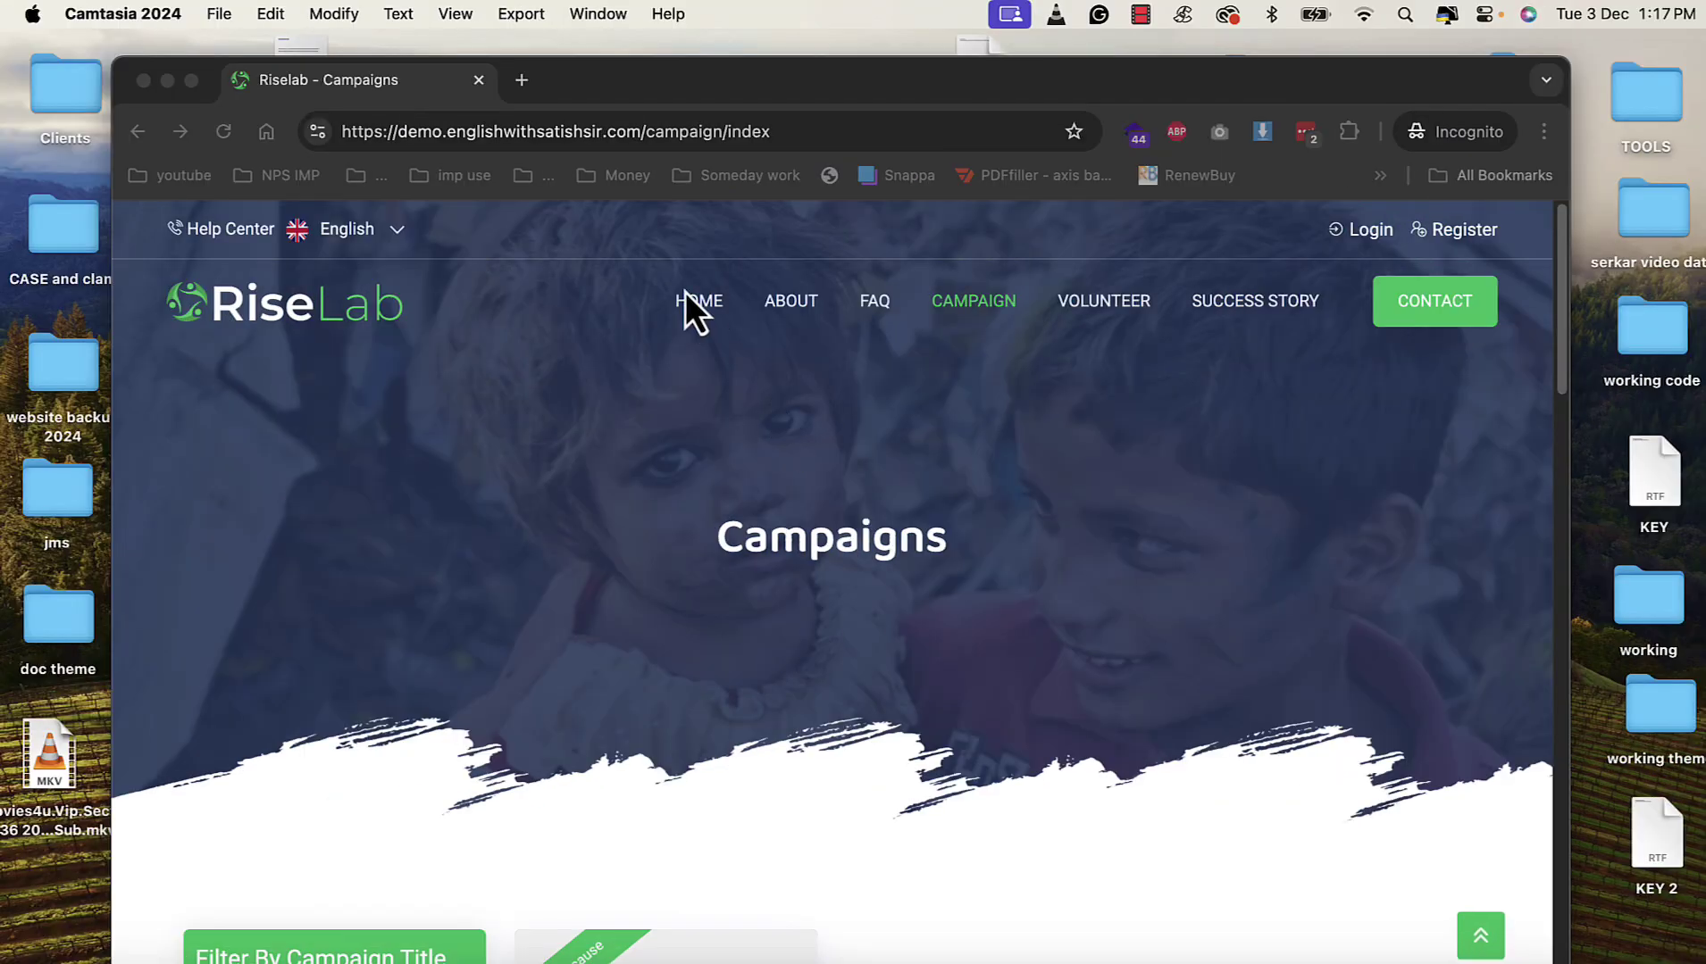
Reload Campaigns, open school, and log in with the campaign owner's saved account.
{"action": "left_click", "coordinate": [192, 81]}
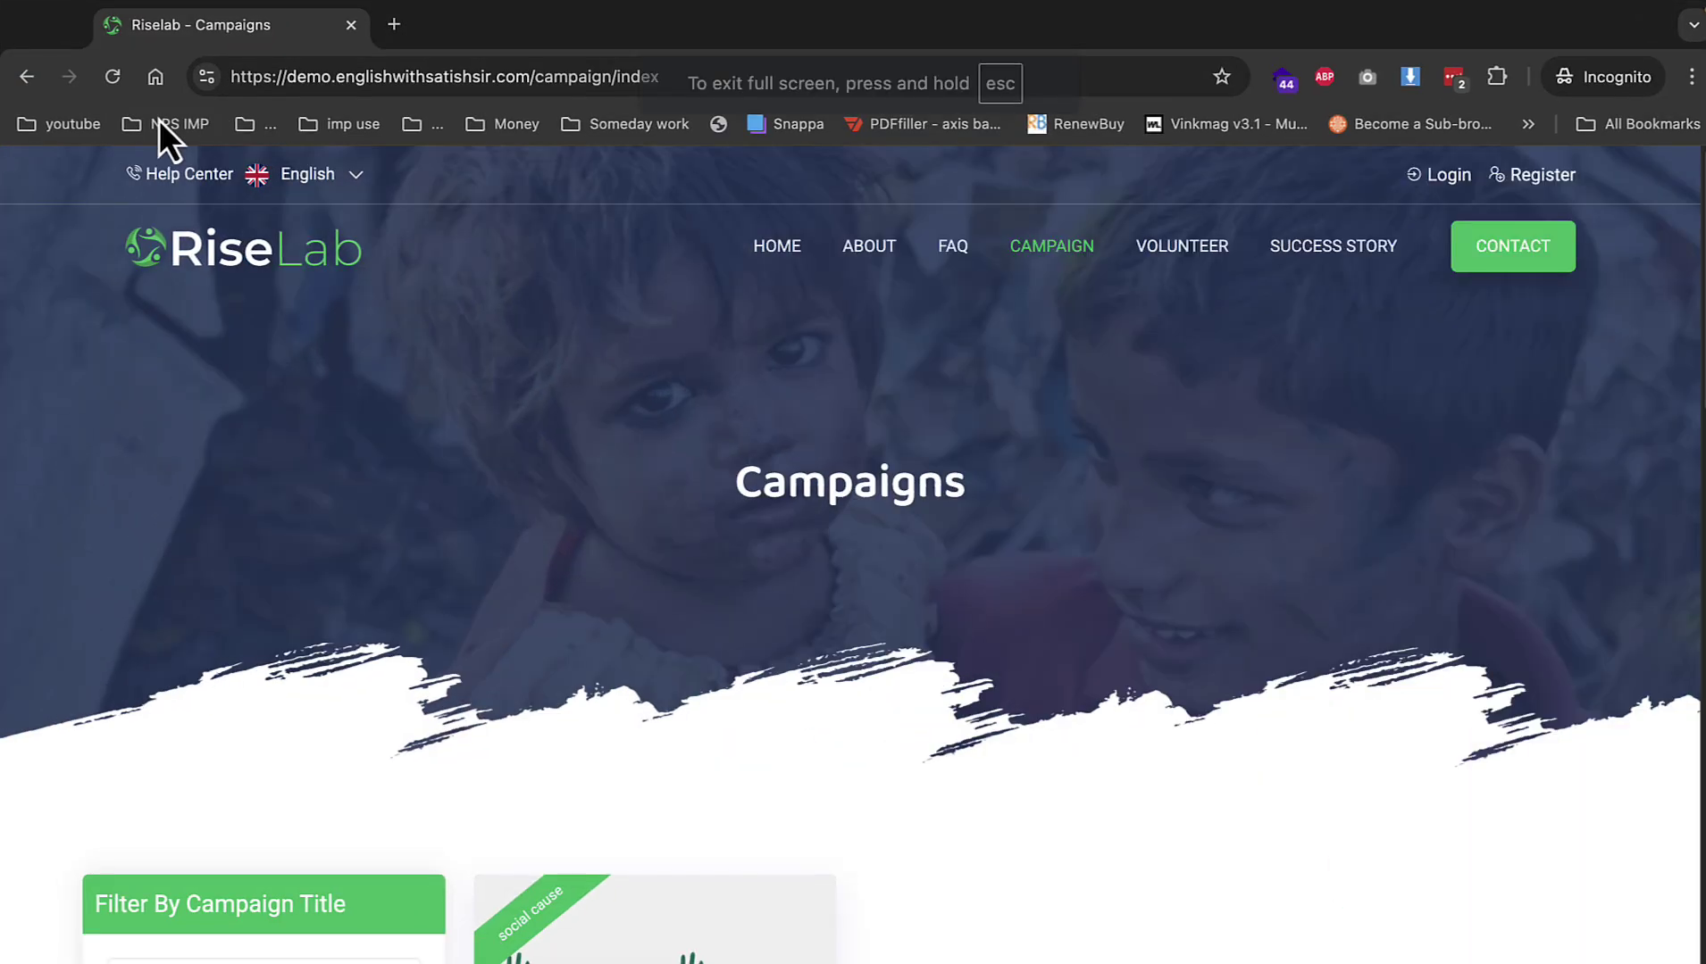
{"action": "left_click", "coordinate": [113, 77]}
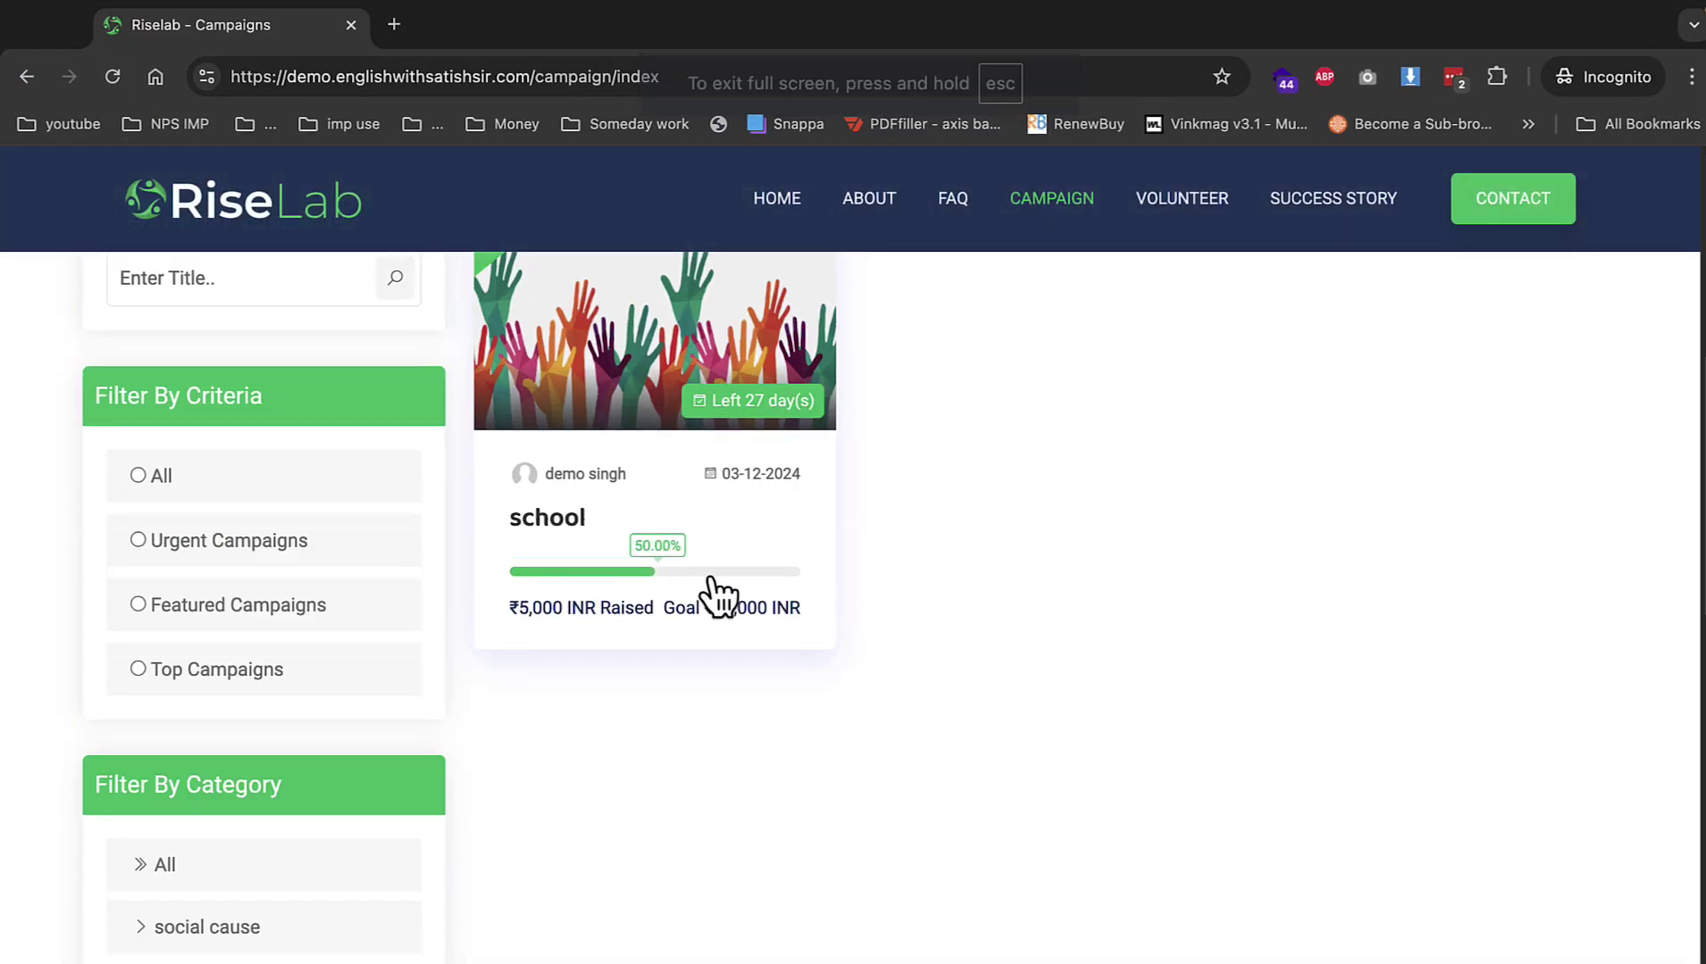
{"action": "left_click", "coordinate": [686, 379]}
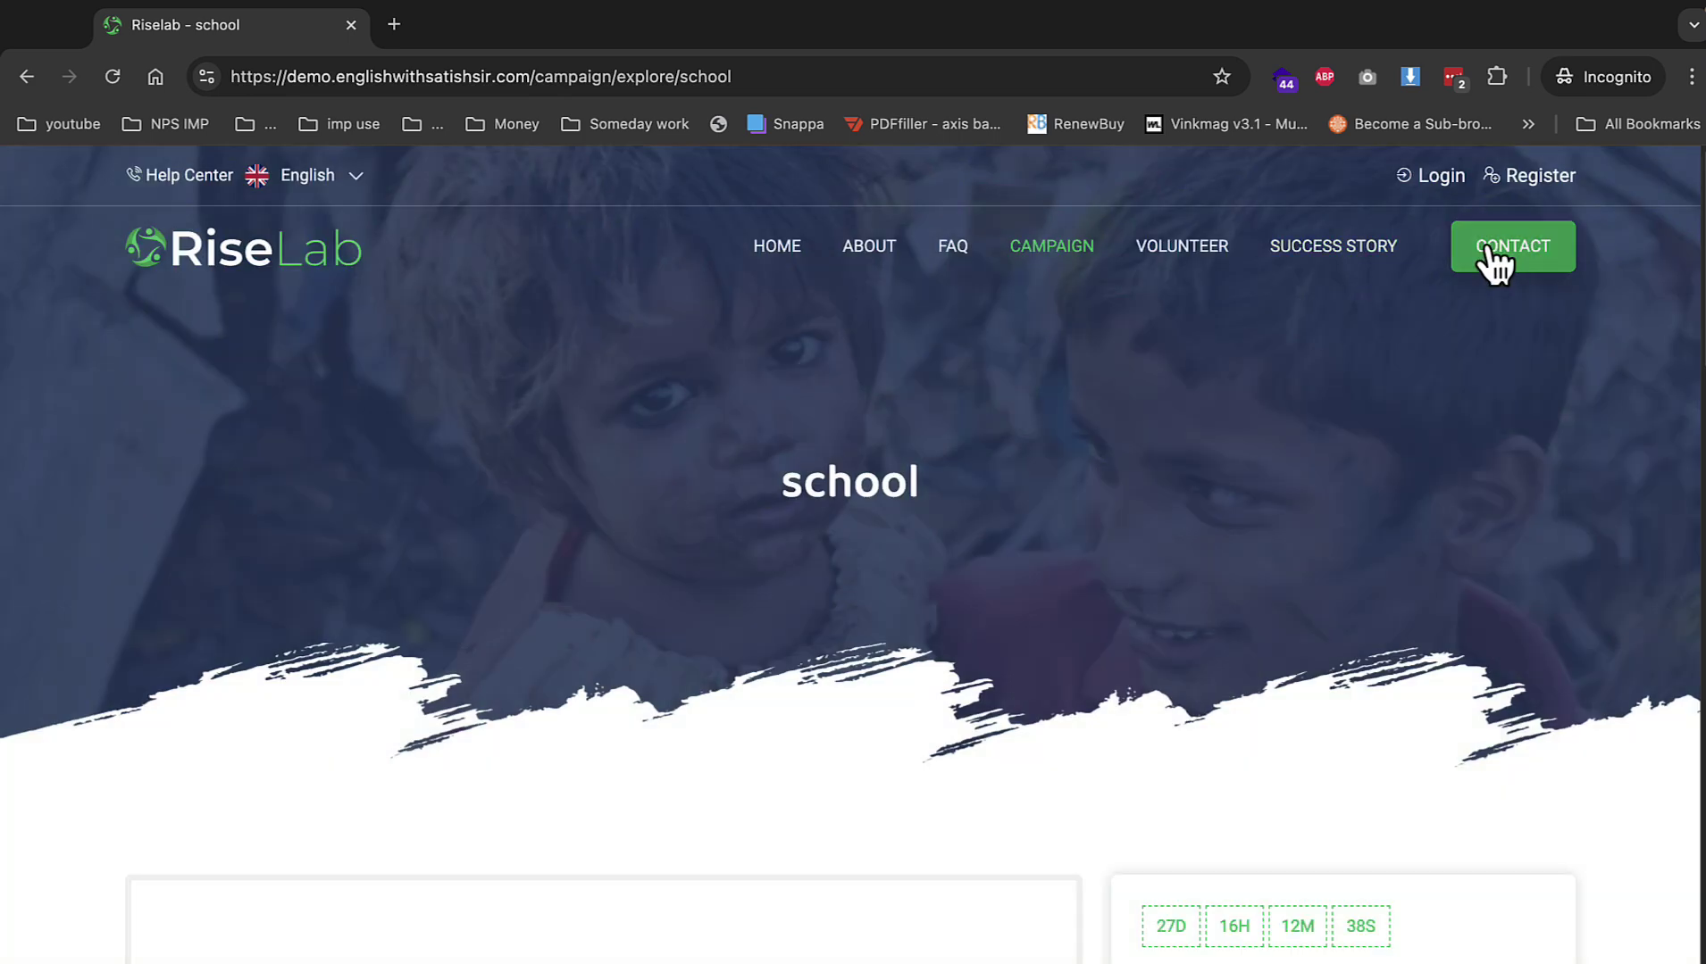
{"action": "left_click", "coordinate": [1439, 176]}
{"action": "scroll", "coordinate": [1056, 566], "scroll_direction": "down", "scroll_amount": 8}
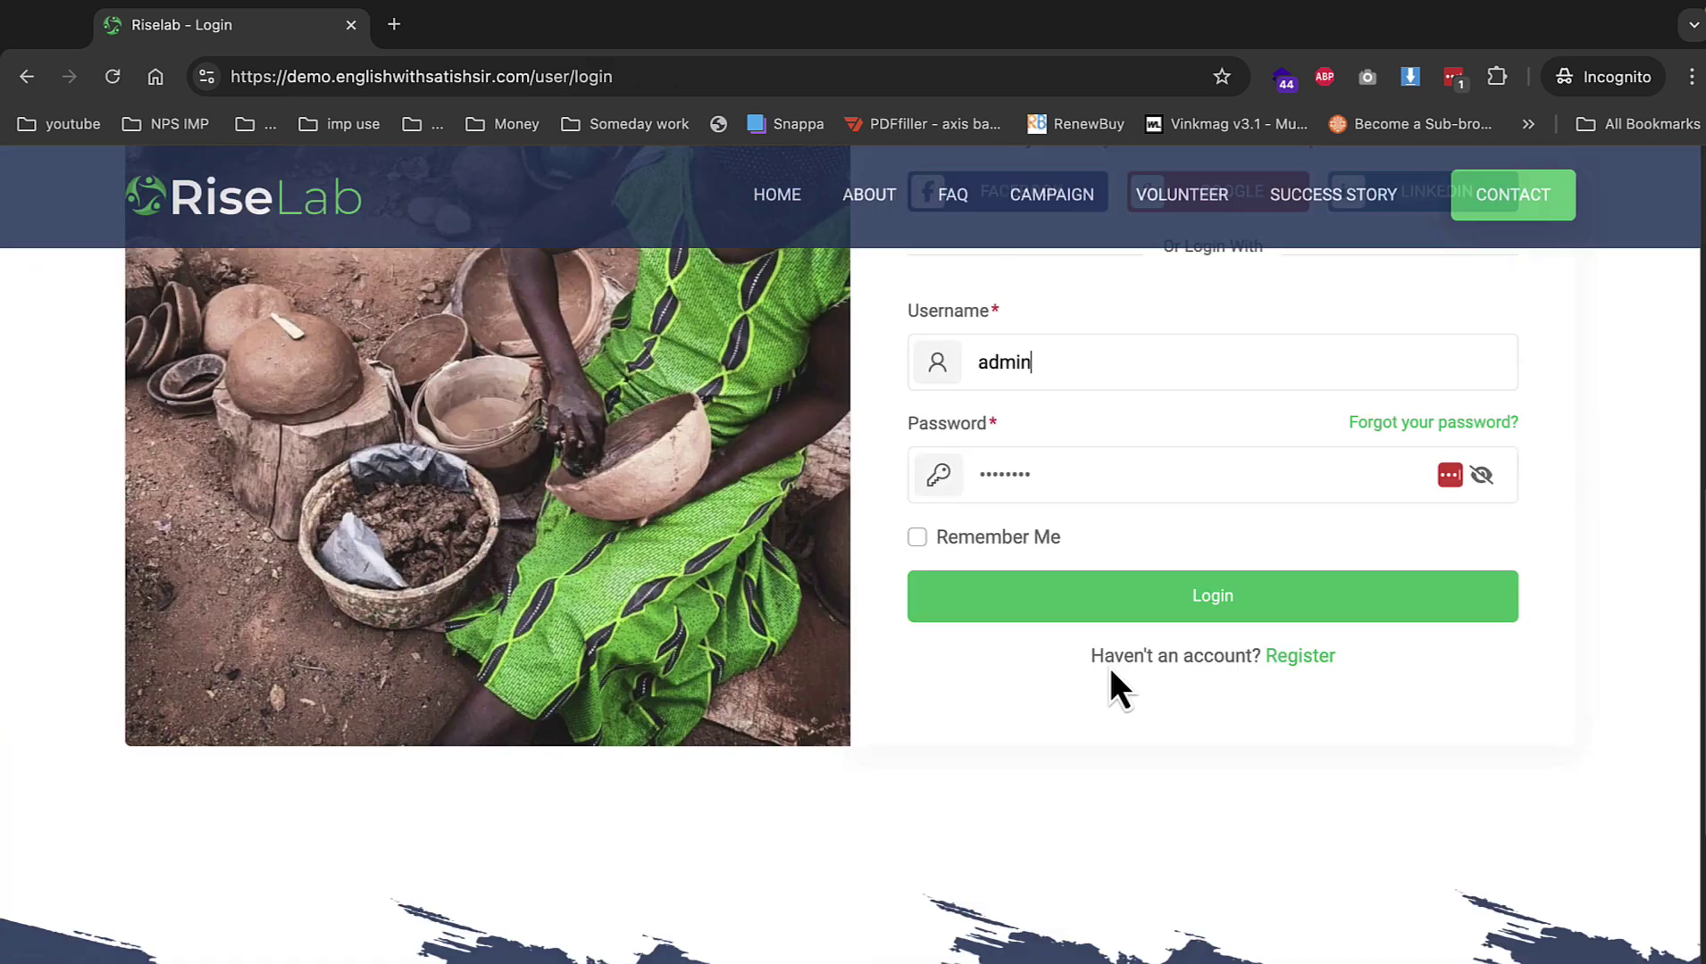
{"action": "left_click", "coordinate": [1041, 357]}
{"action": "key", "text": "ctrl+a"}
{"action": "type", "text": "dem"}
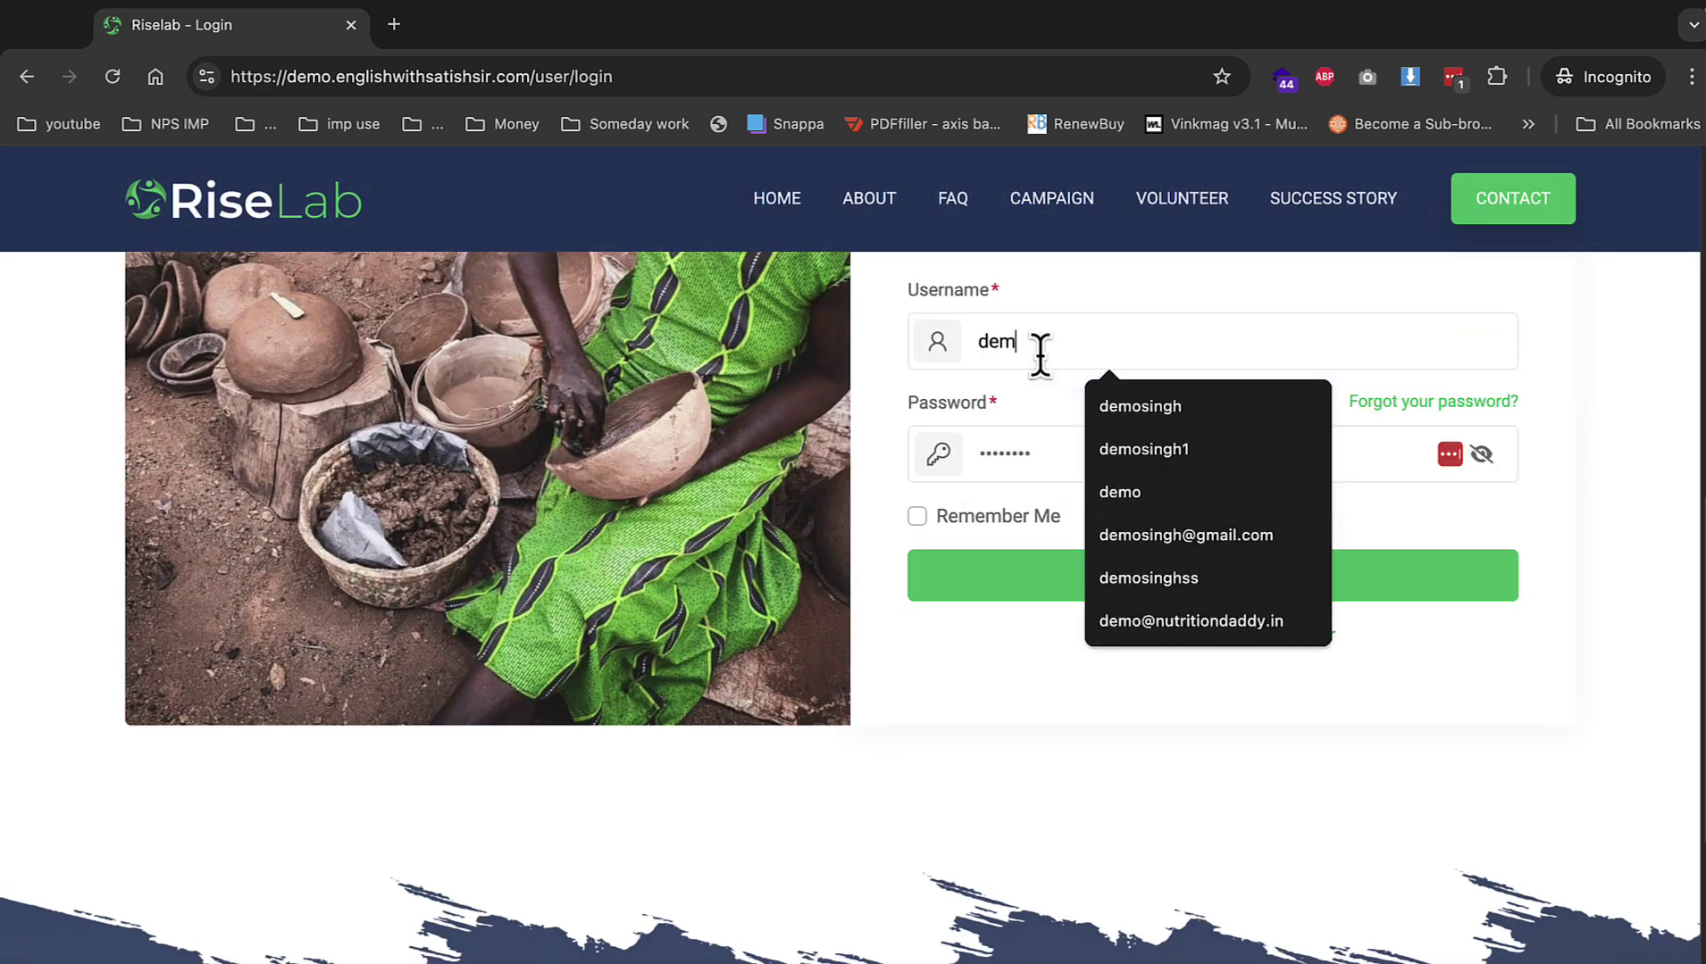
{"action": "key", "text": "Down"}
{"action": "key", "text": "Down"}
{"action": "key", "text": "Down"}
{"action": "key", "text": "Down"}
{"action": "key", "text": "Return"}
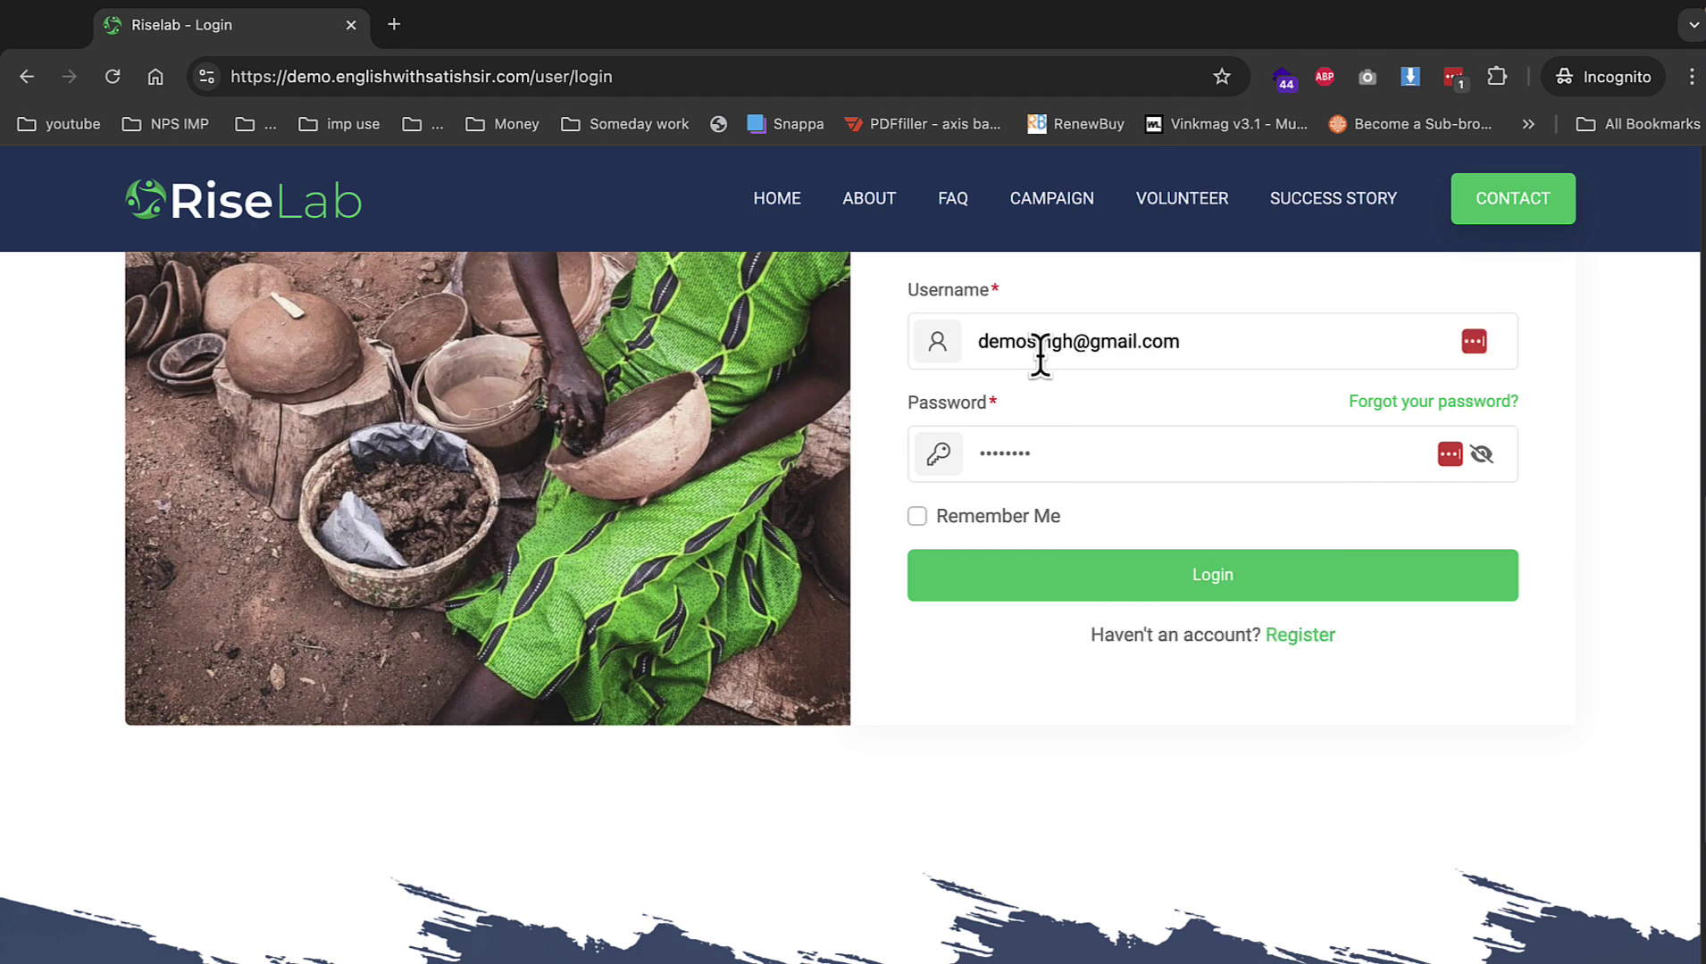
{"action": "key", "text": "Tab"}
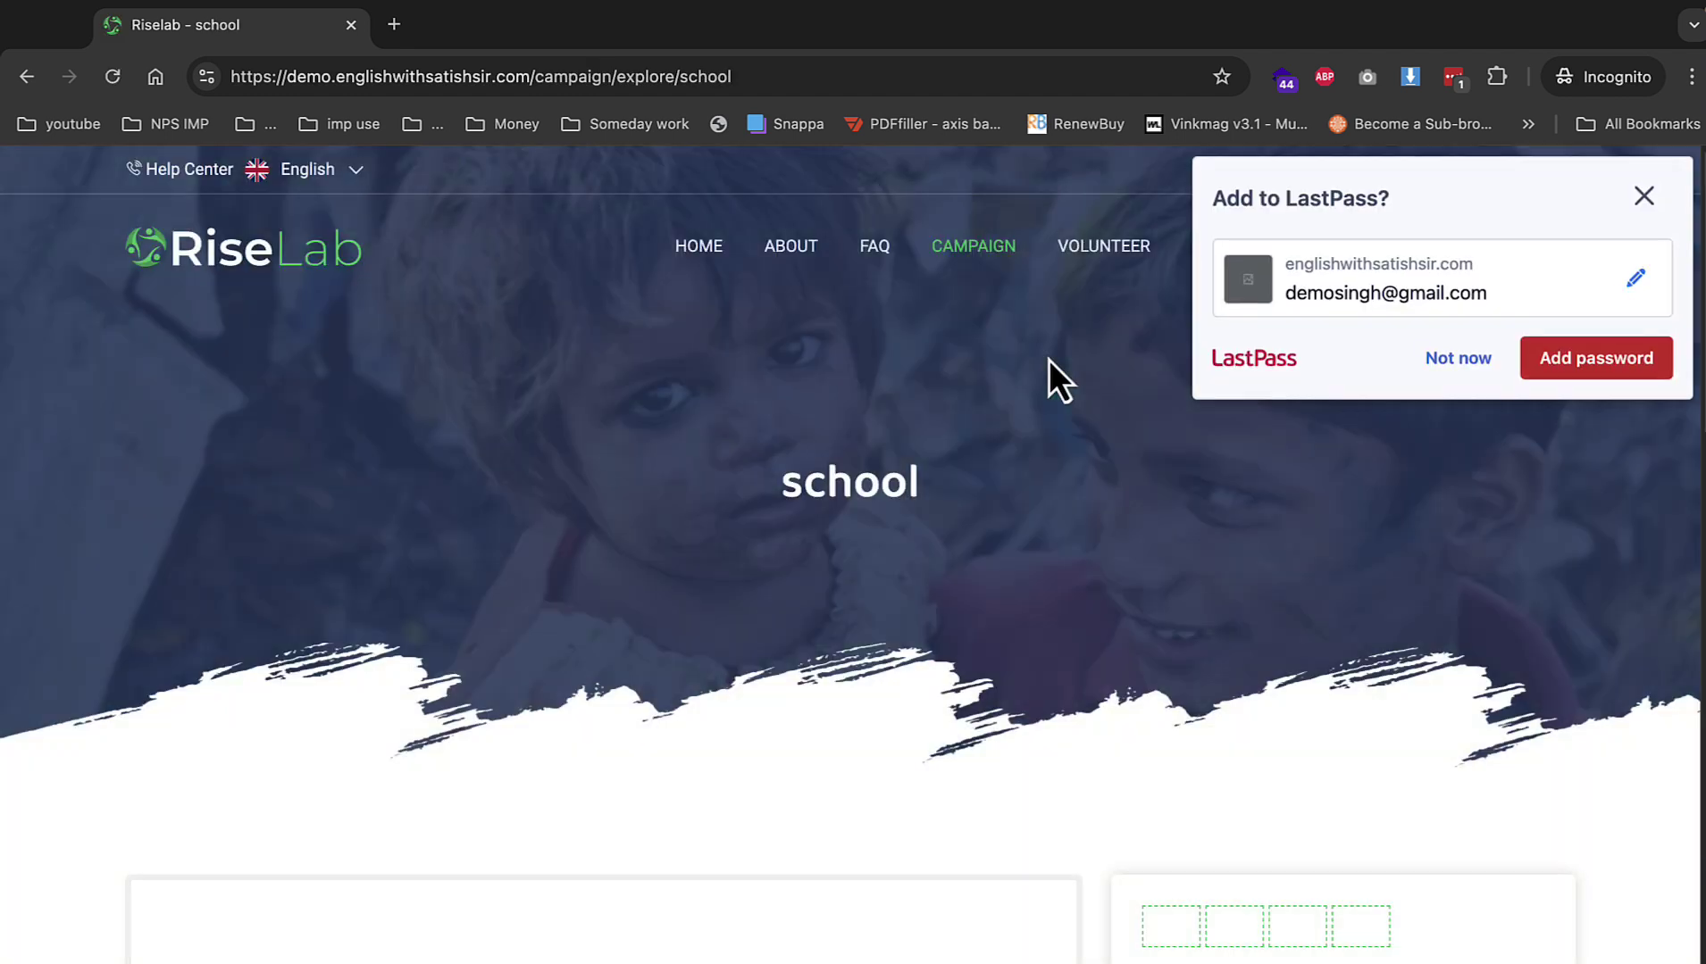
{"action": "left_click", "coordinate": [1415, 361]}
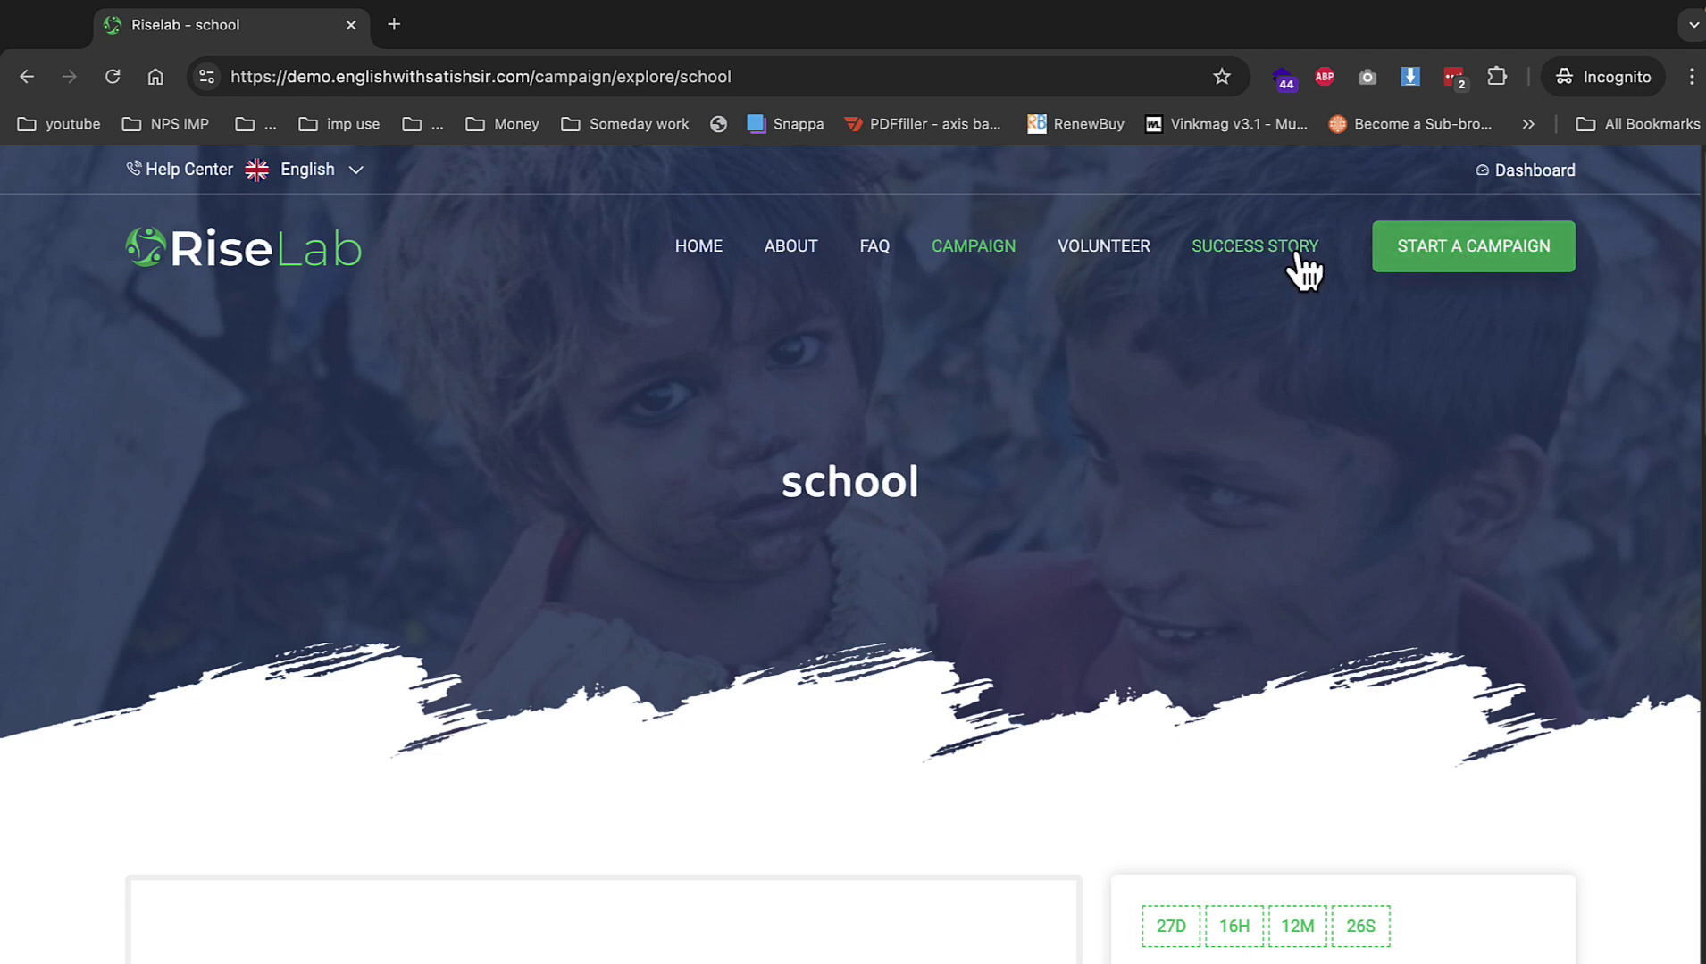
Open Received Donations from the account menu and review the anonymous ₹5,000 donation details.
{"action": "left_click", "coordinate": [1296, 254]}
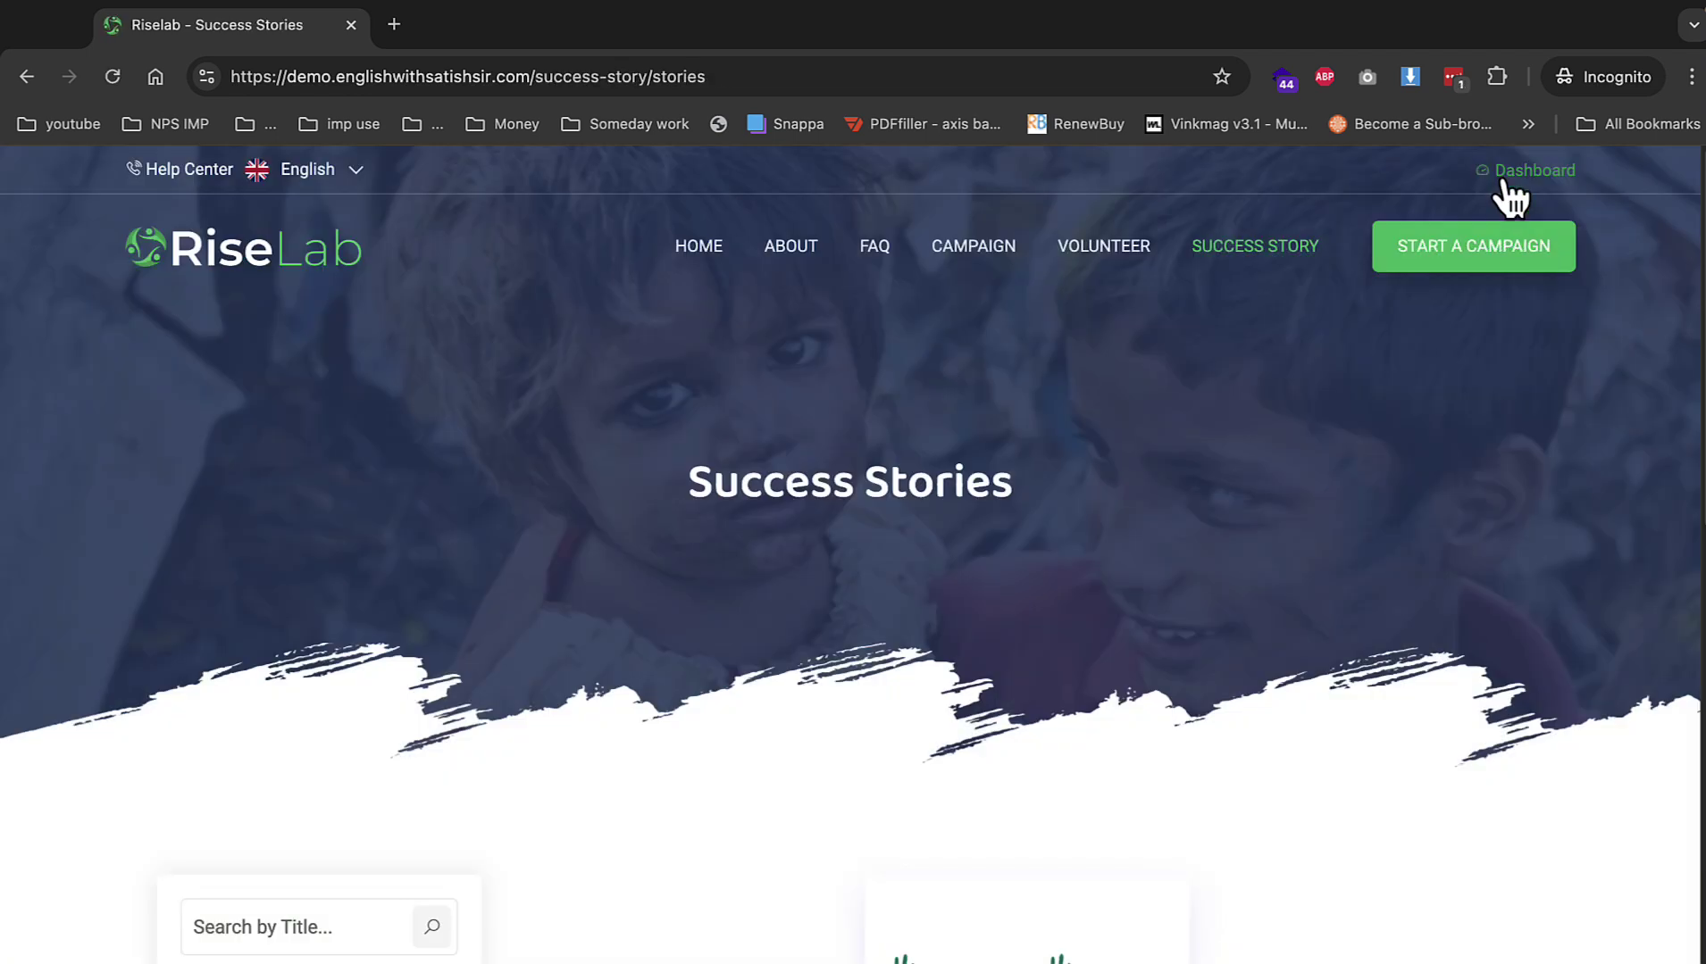
{"action": "left_click", "coordinate": [1507, 173]}
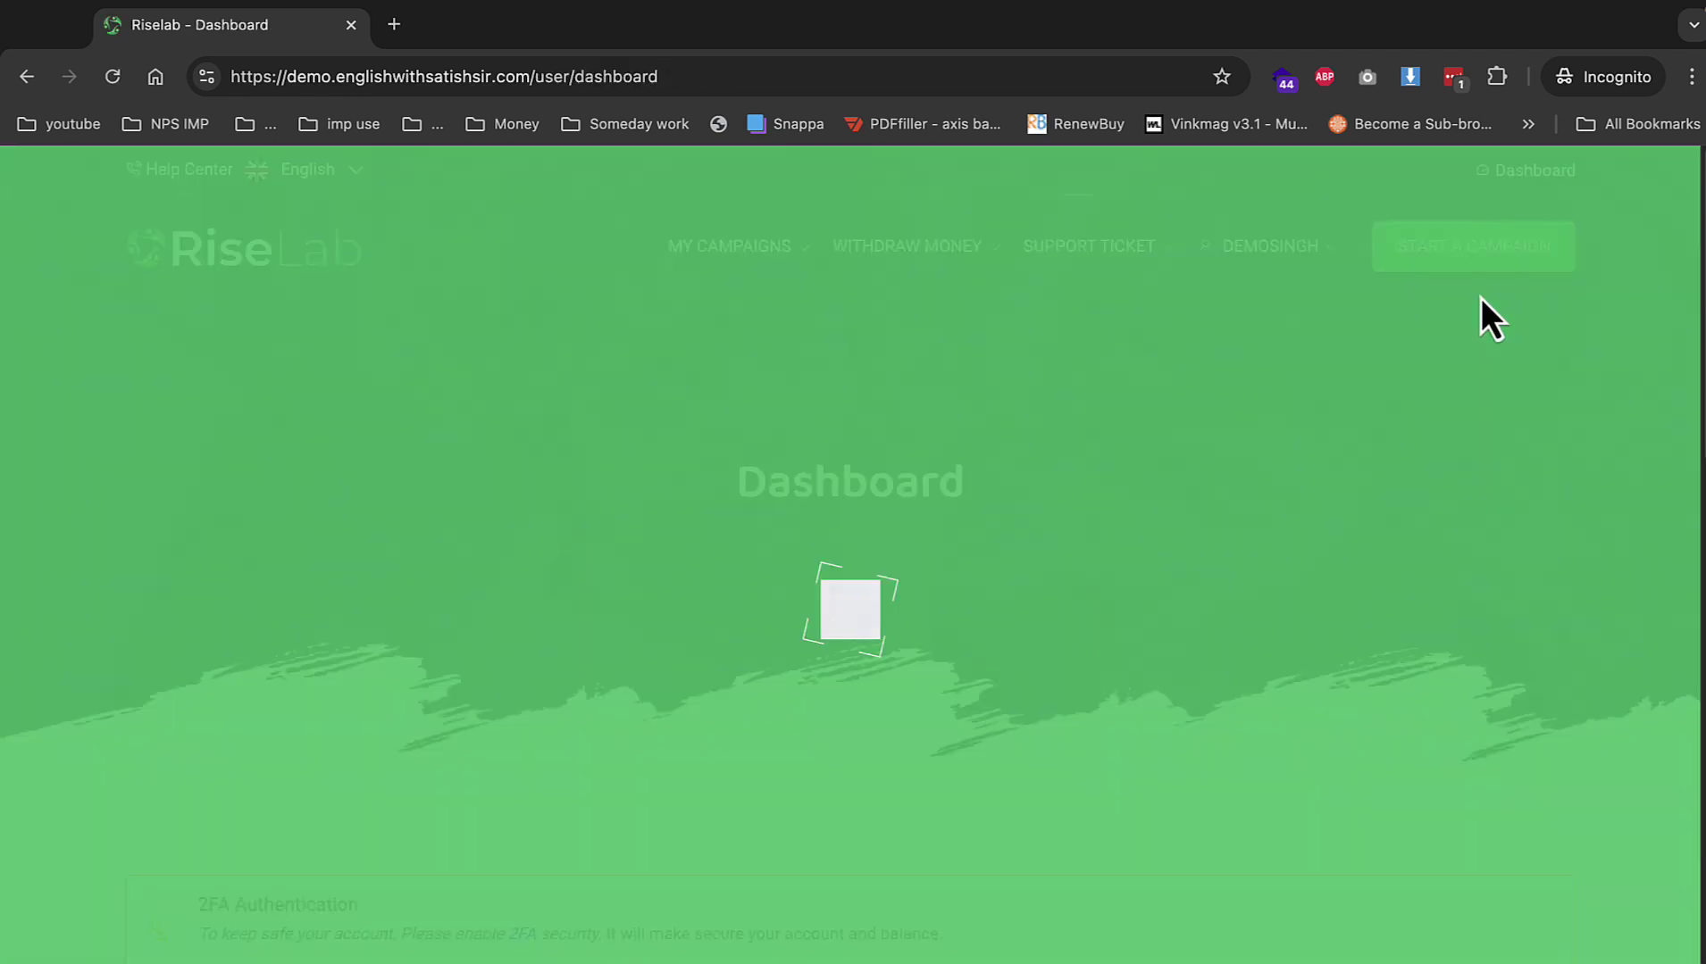
{"action": "left_click", "coordinate": [1312, 251]}
{"action": "left_click", "coordinate": [1241, 461]}
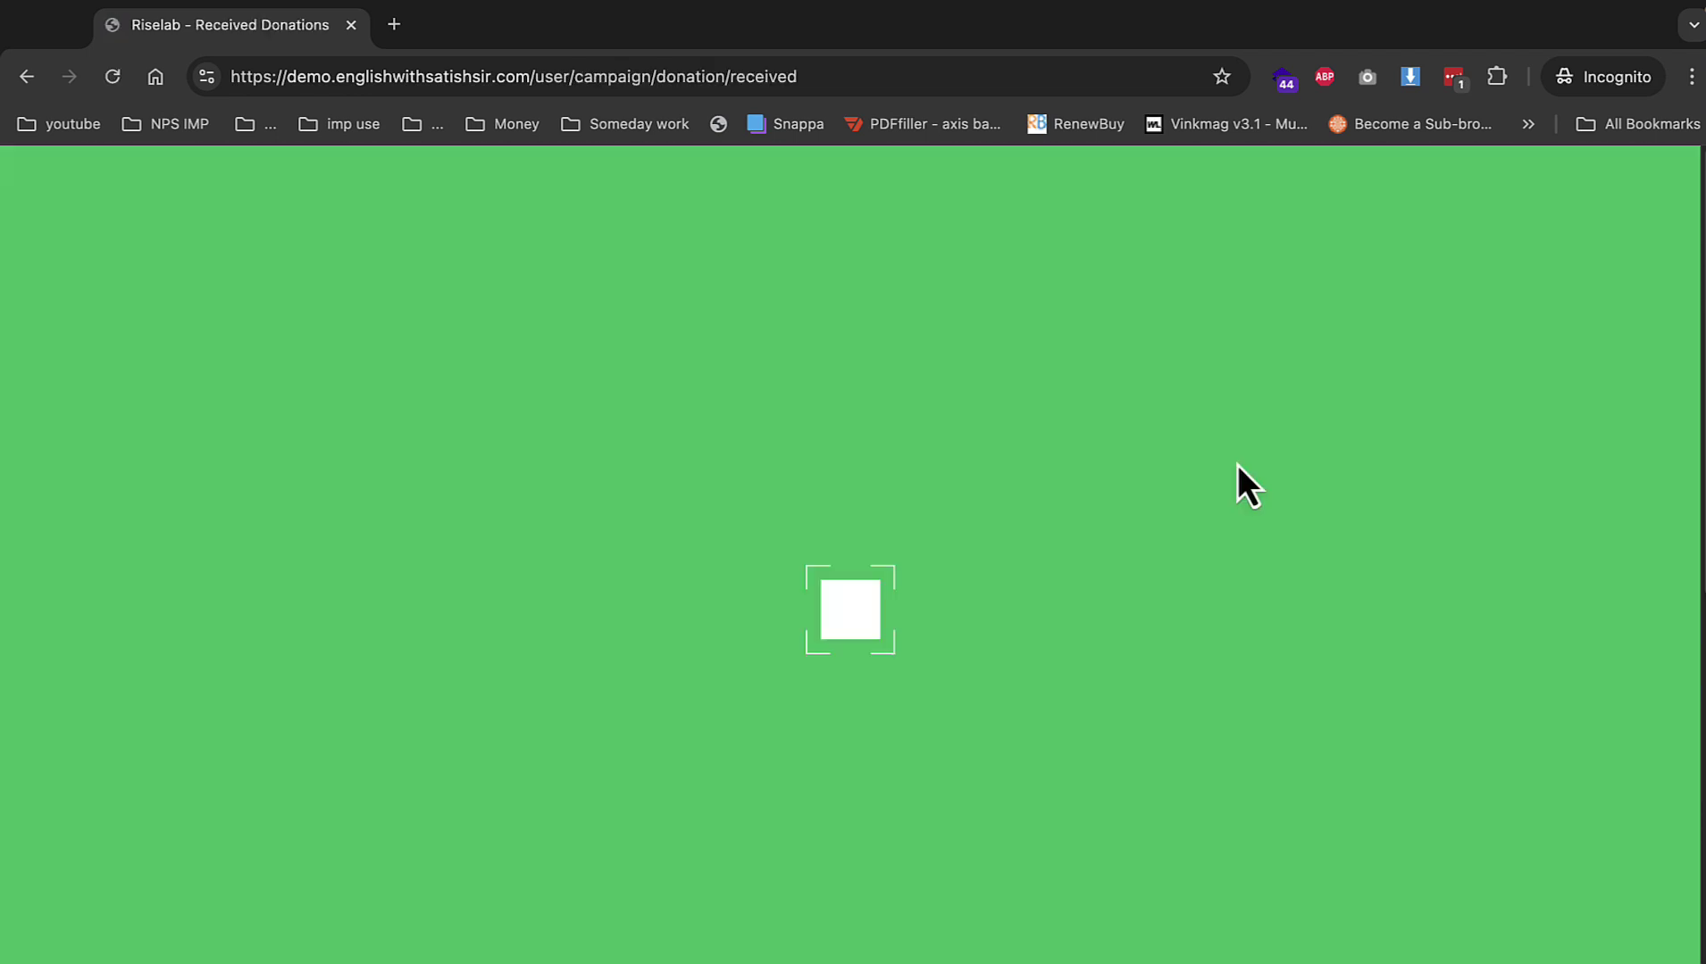
{"action": "scroll", "coordinate": [1125, 558], "scroll_direction": "down", "scroll_amount": 3}
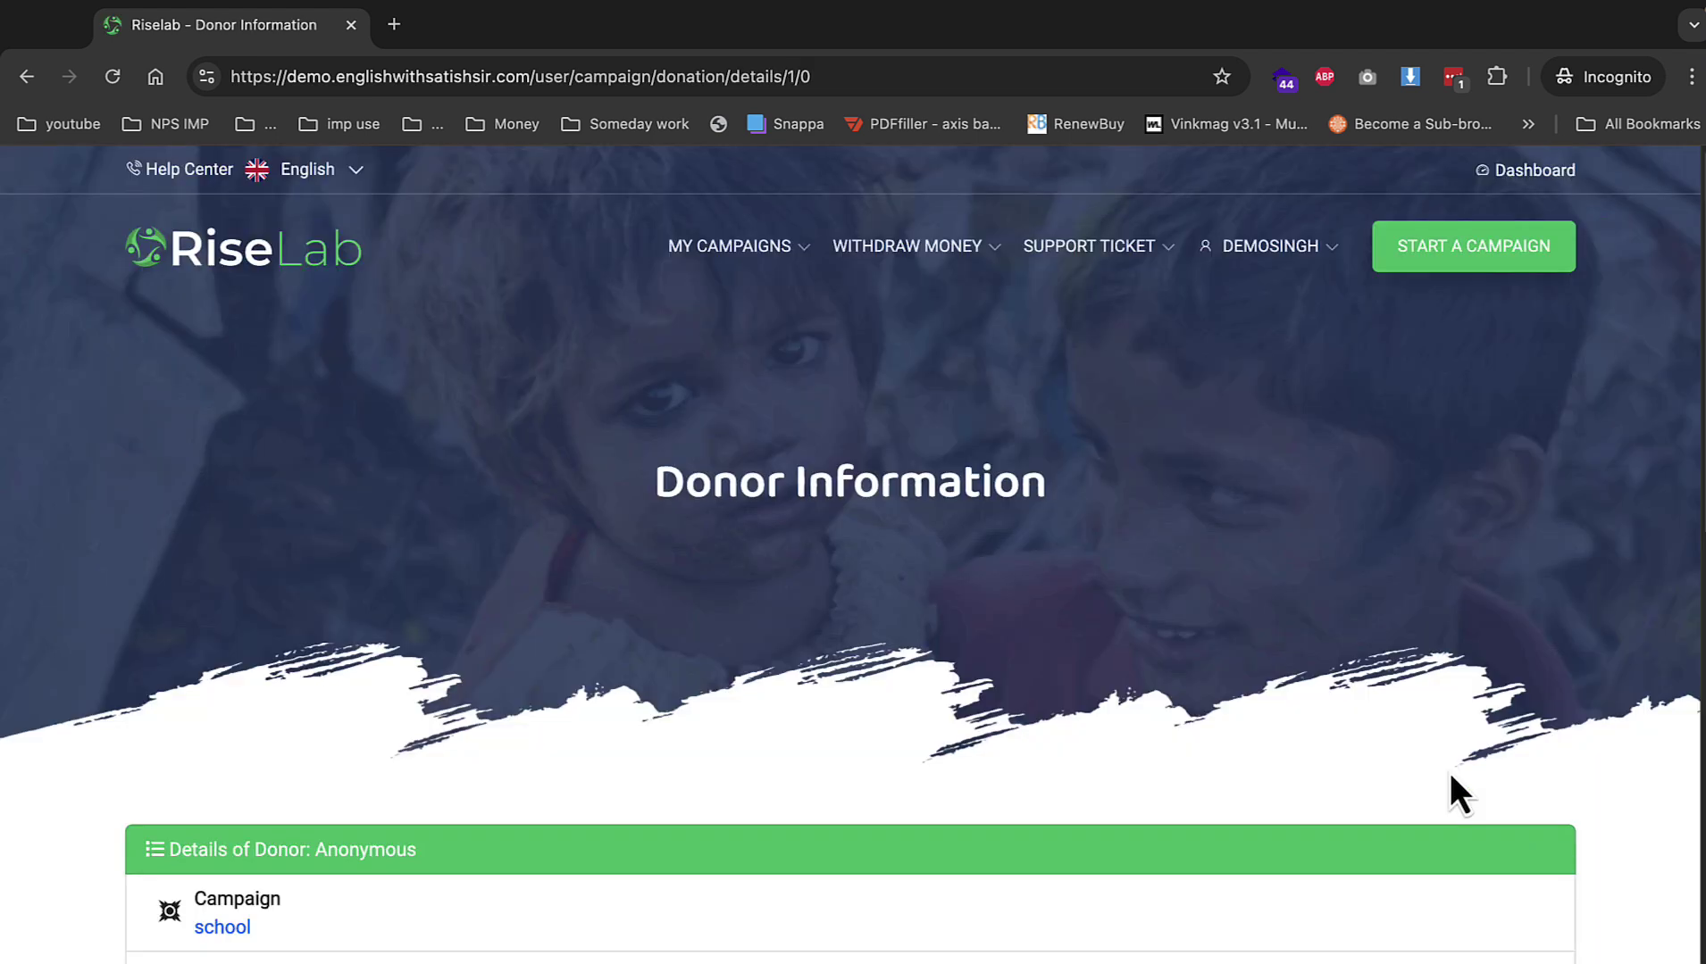
{"action": "scroll", "coordinate": [1311, 727], "scroll_direction": "down", "scroll_amount": 9}
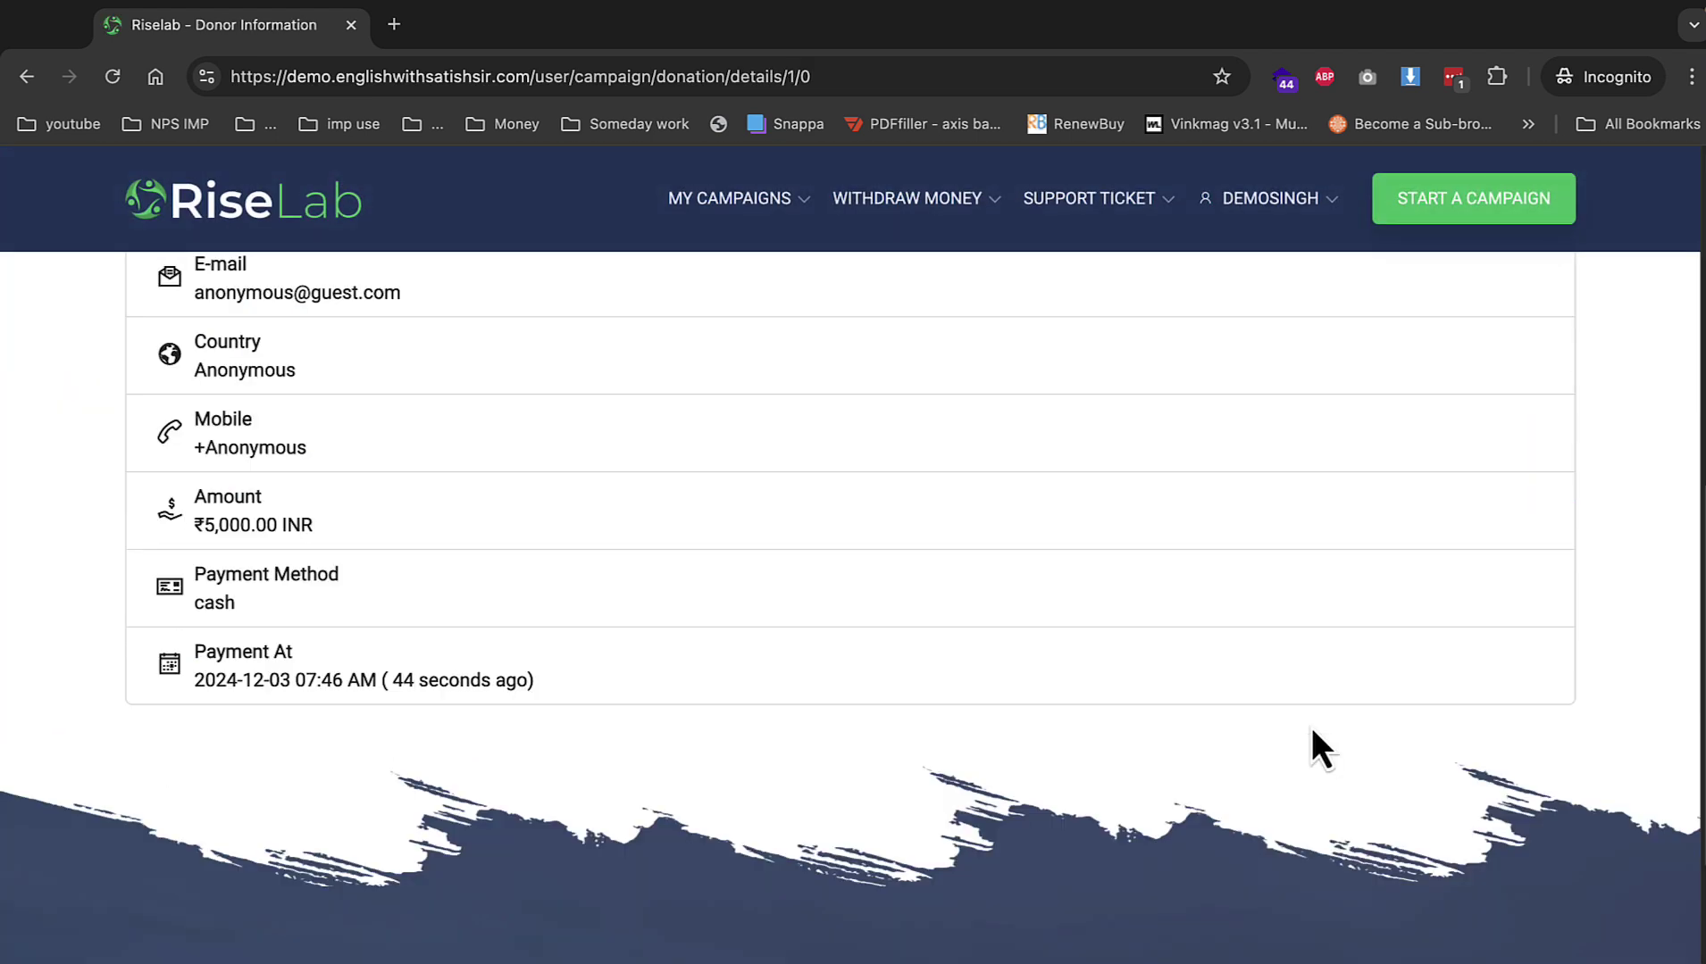